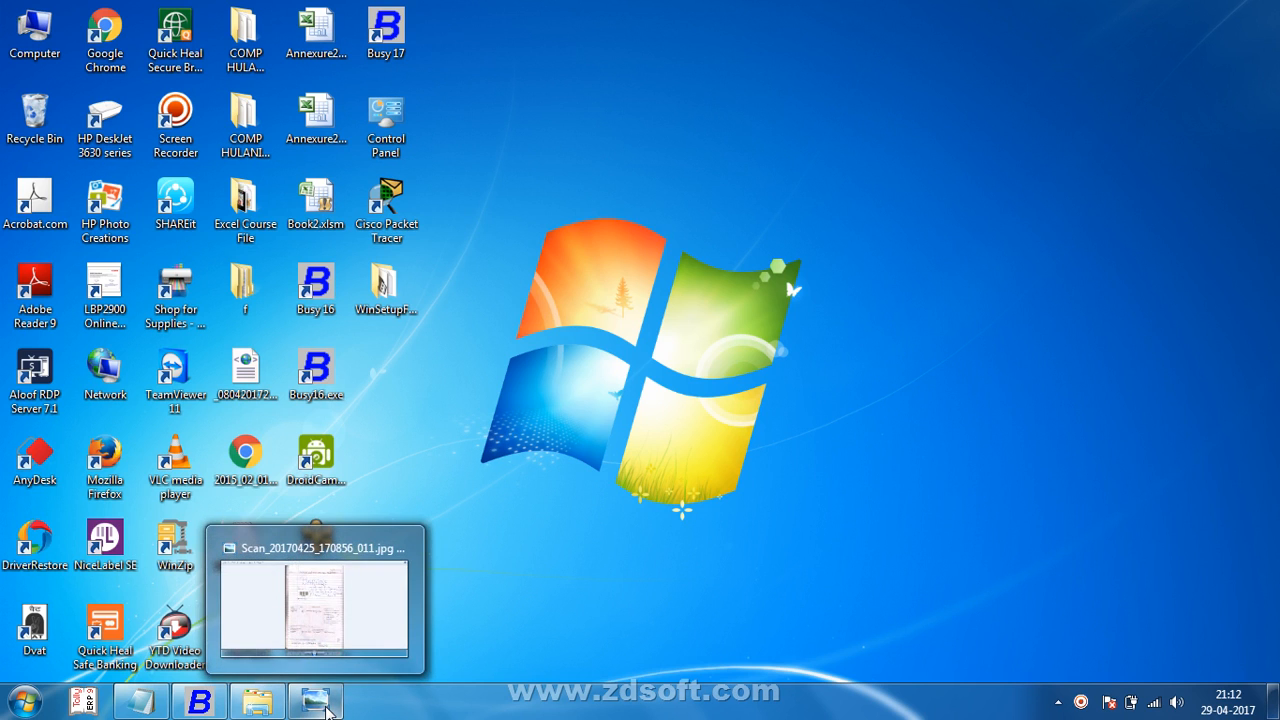
Step: Switch to the scanned notes in Windows Photo Viewer and examine the barcode introduction page and the label sizes page
left_click(325, 706)
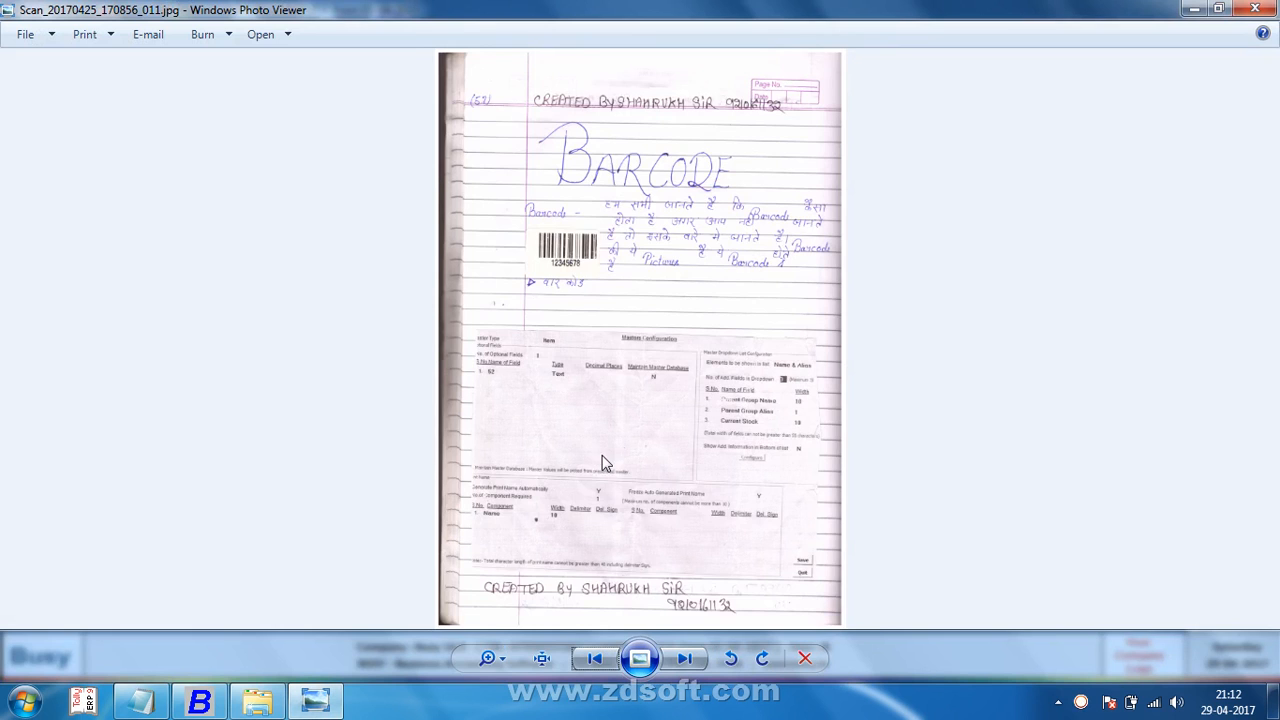
scroll(602, 462, "up", 4)
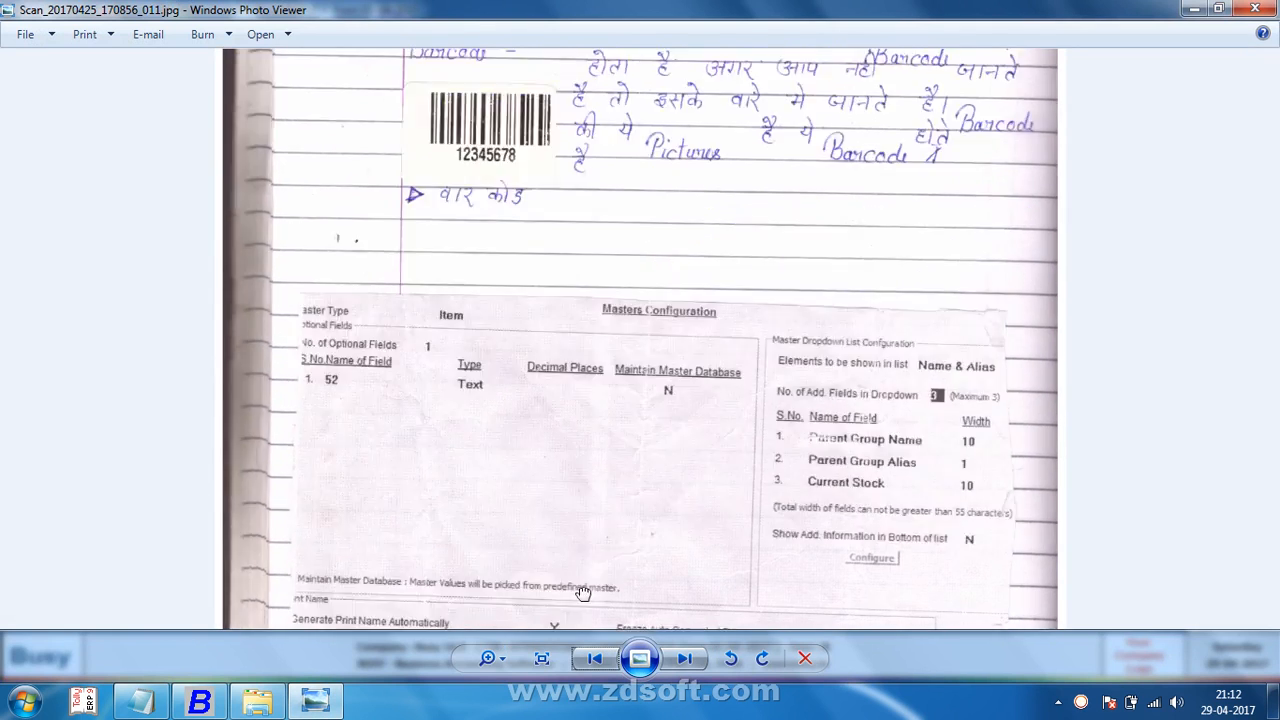
left_click_drag(586, 385, 589, 586)
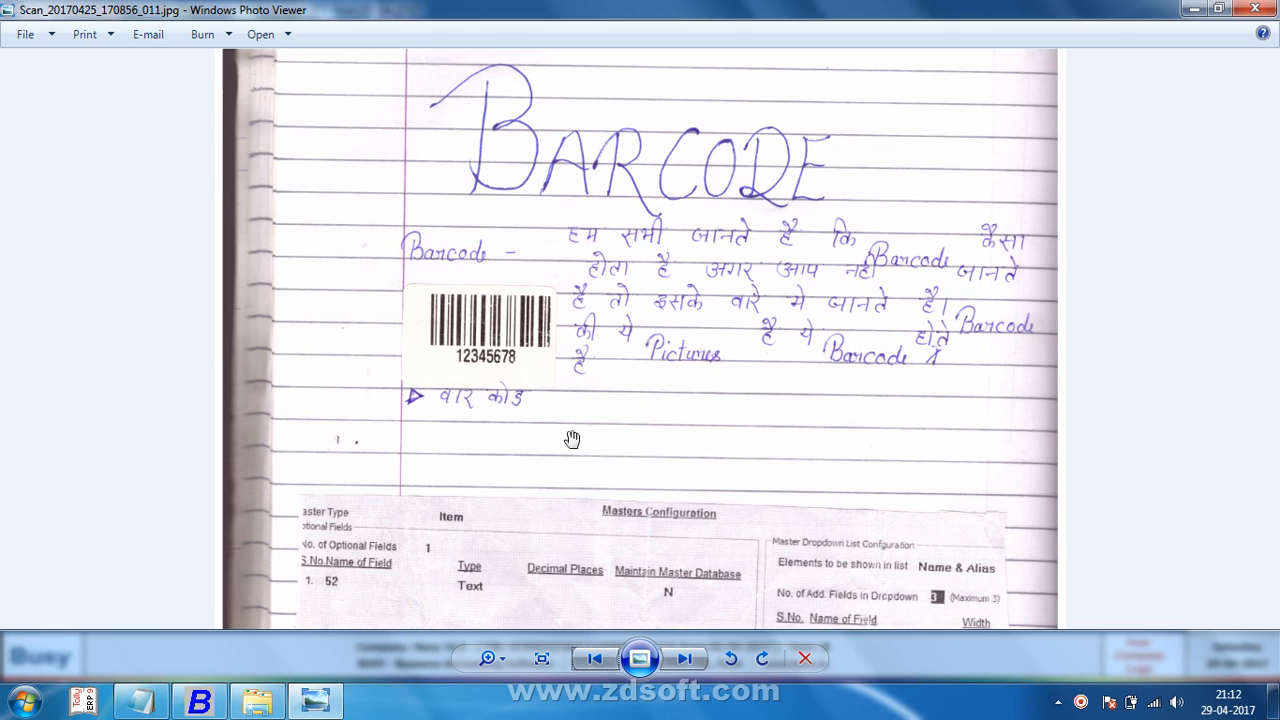
left_click_drag(572, 440, 619, 273)
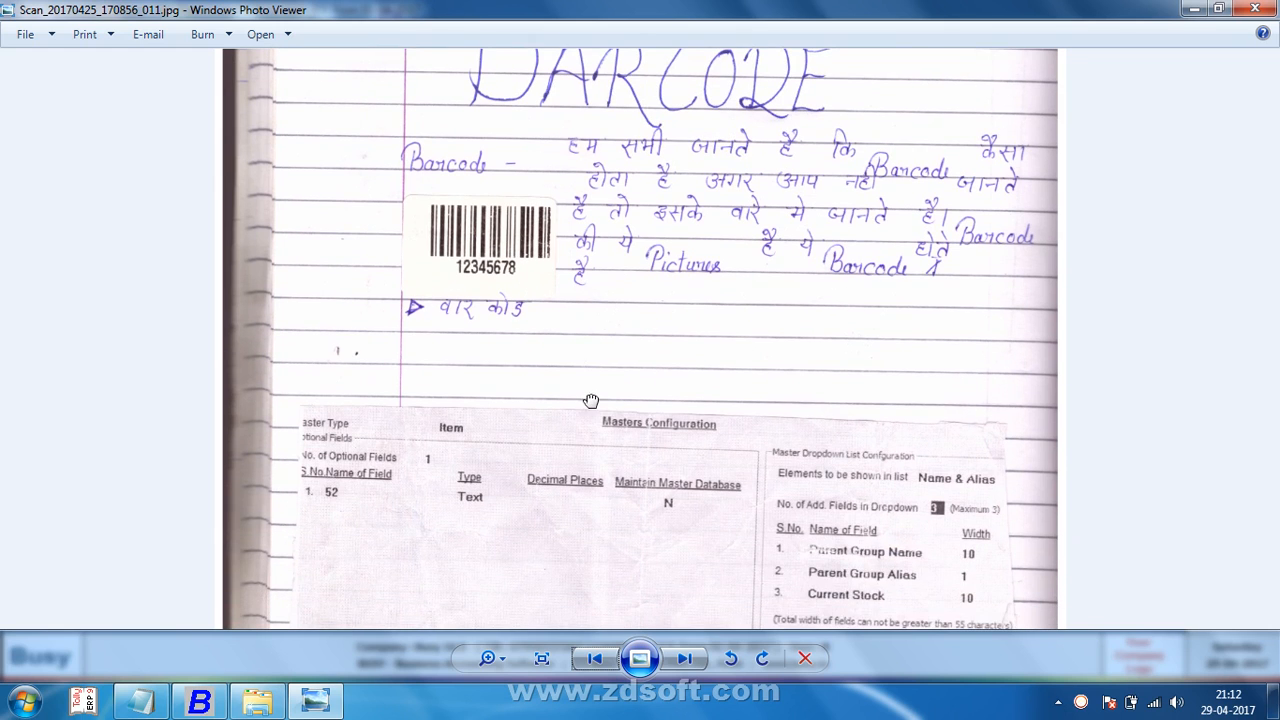
left_click_drag(591, 401, 606, 200)
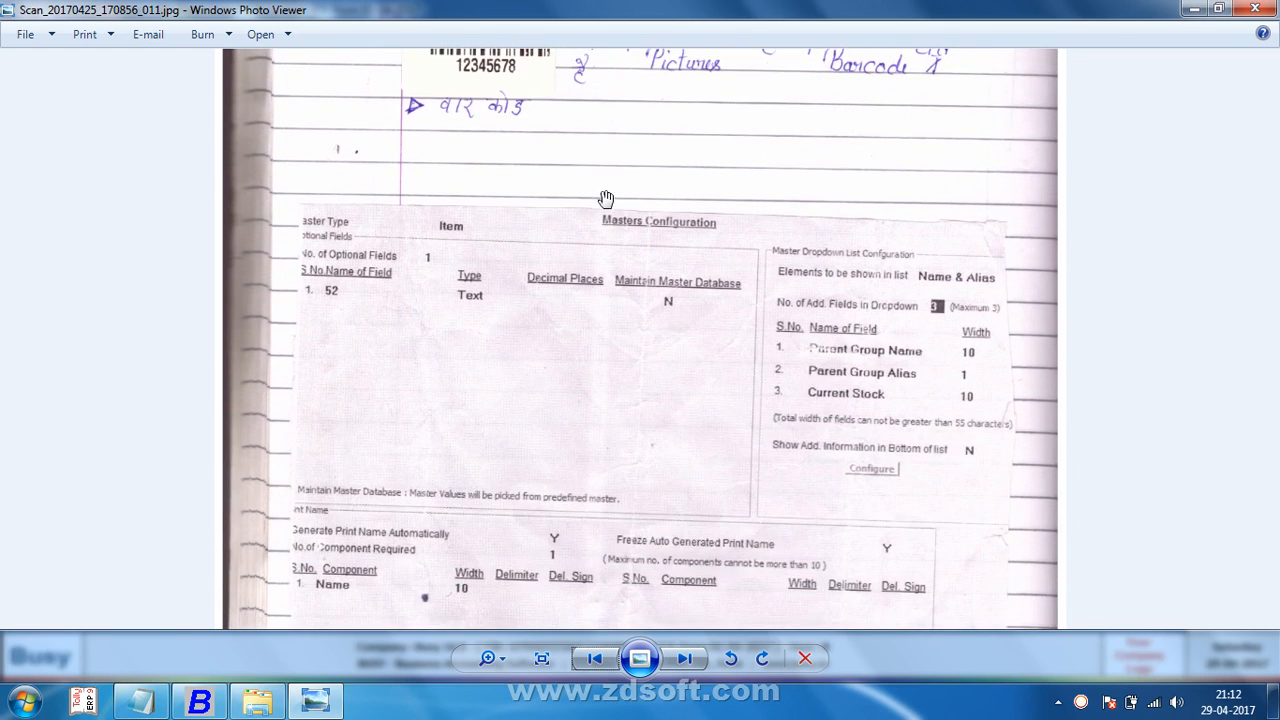
left_click(686, 658)
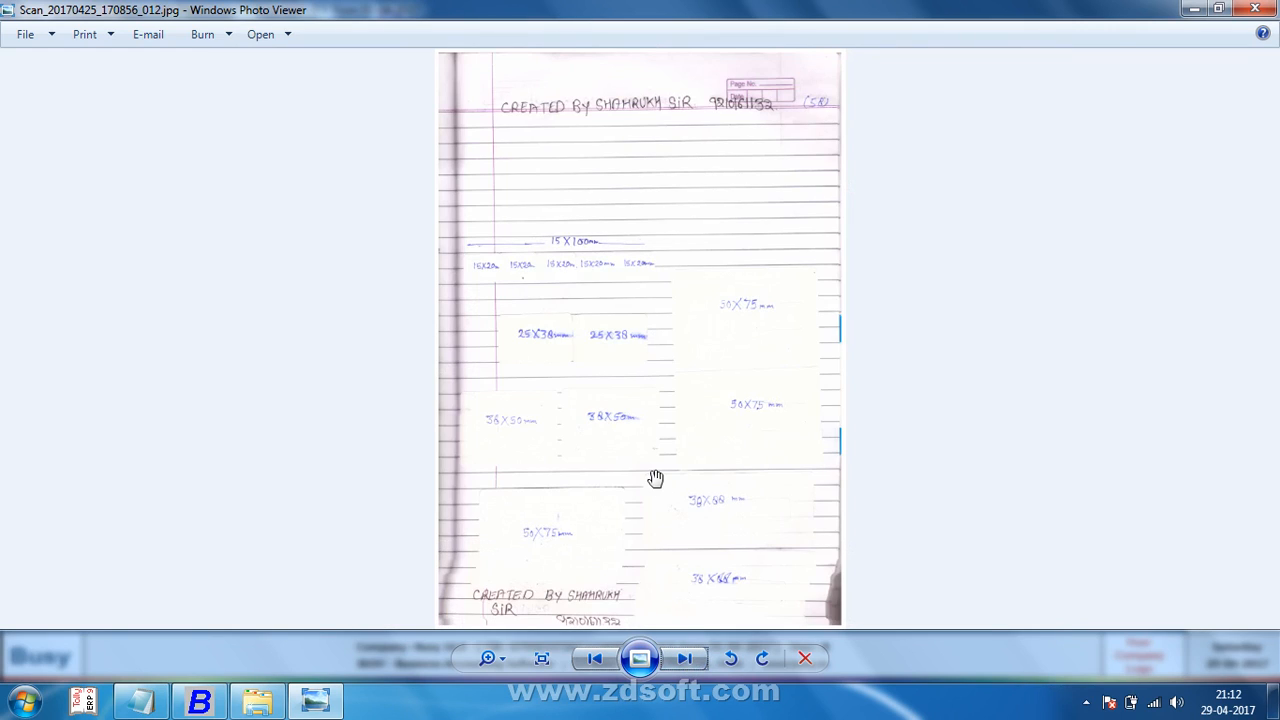
scroll(655, 478, "down", 1)
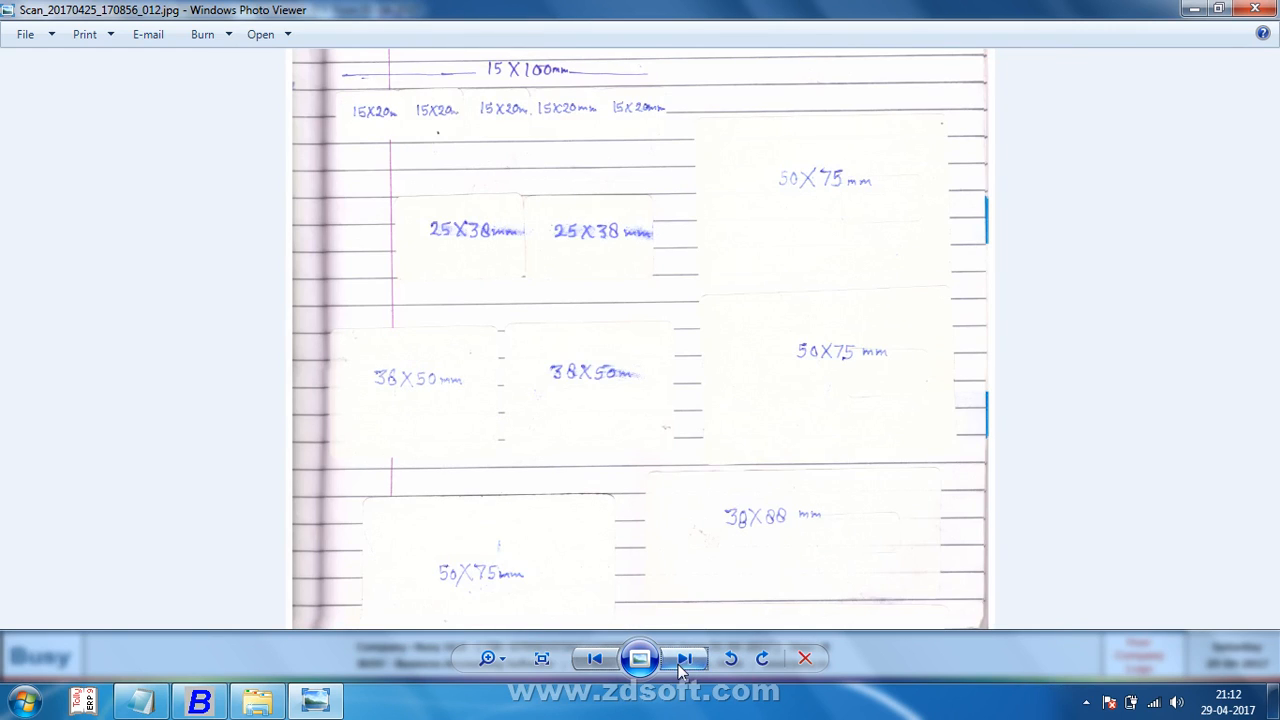
Step: Examine the sample garment and product labels on the scanned page Scan_20170425_170856_013.jpg
left_click(684, 658)
scroll(645, 477, "up", 1)
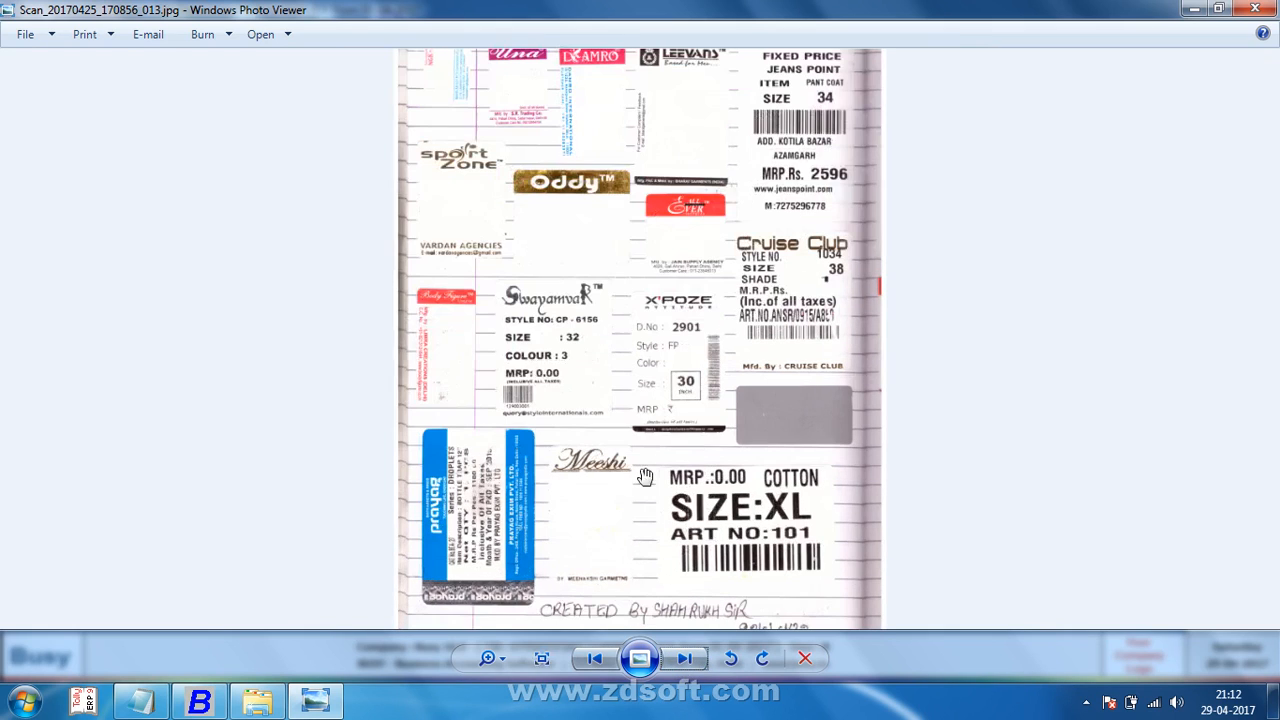
scroll(648, 465, "up", 3)
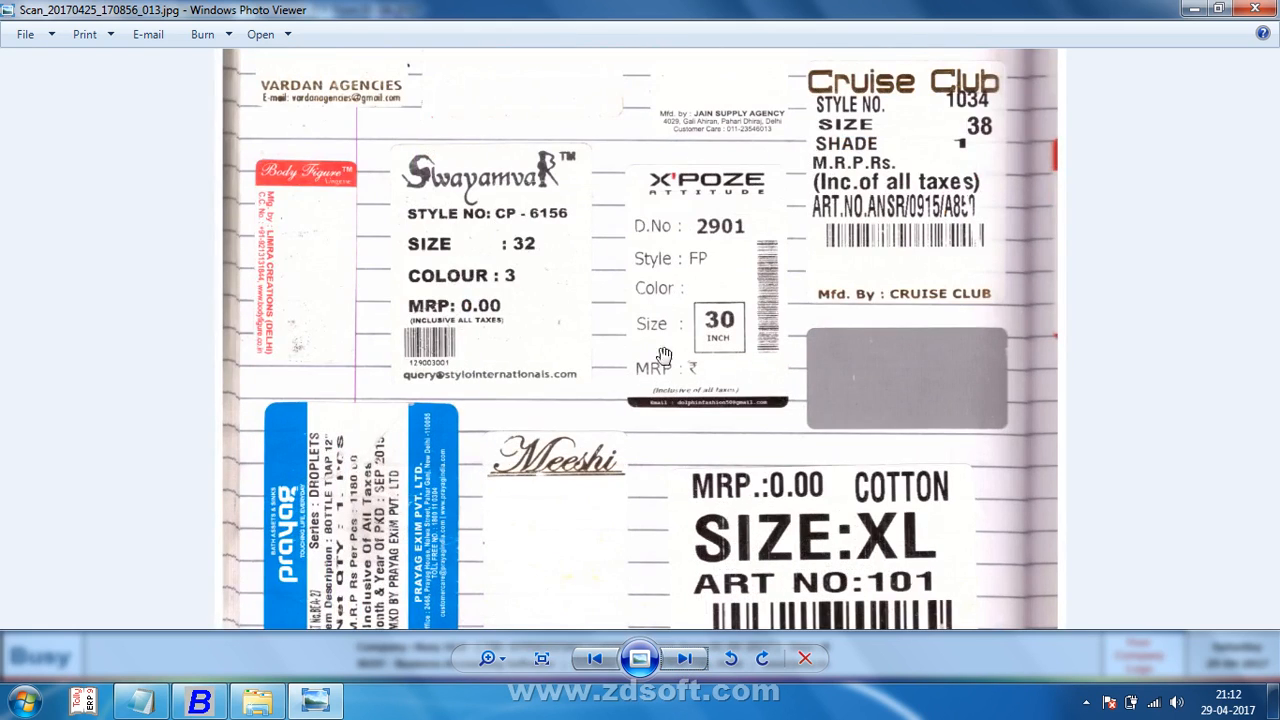
scroll(645, 540, "up", 3)
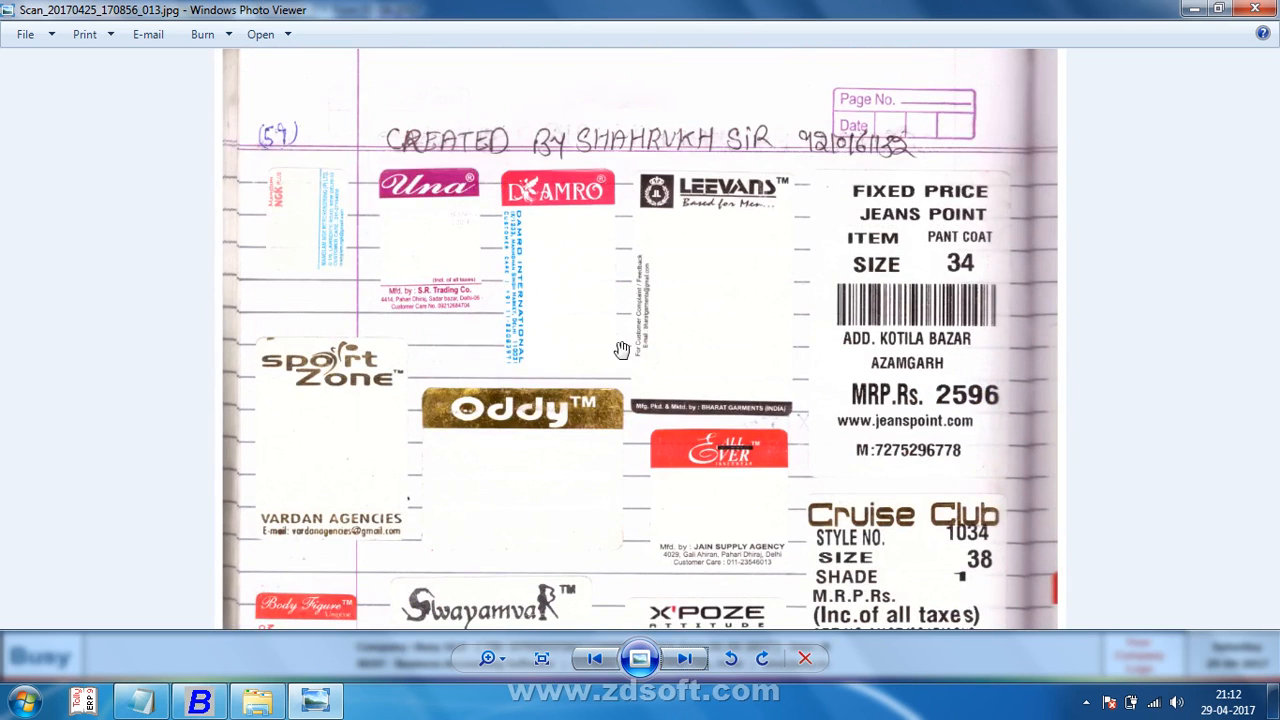
left_click_drag(620, 486, 634, 211)
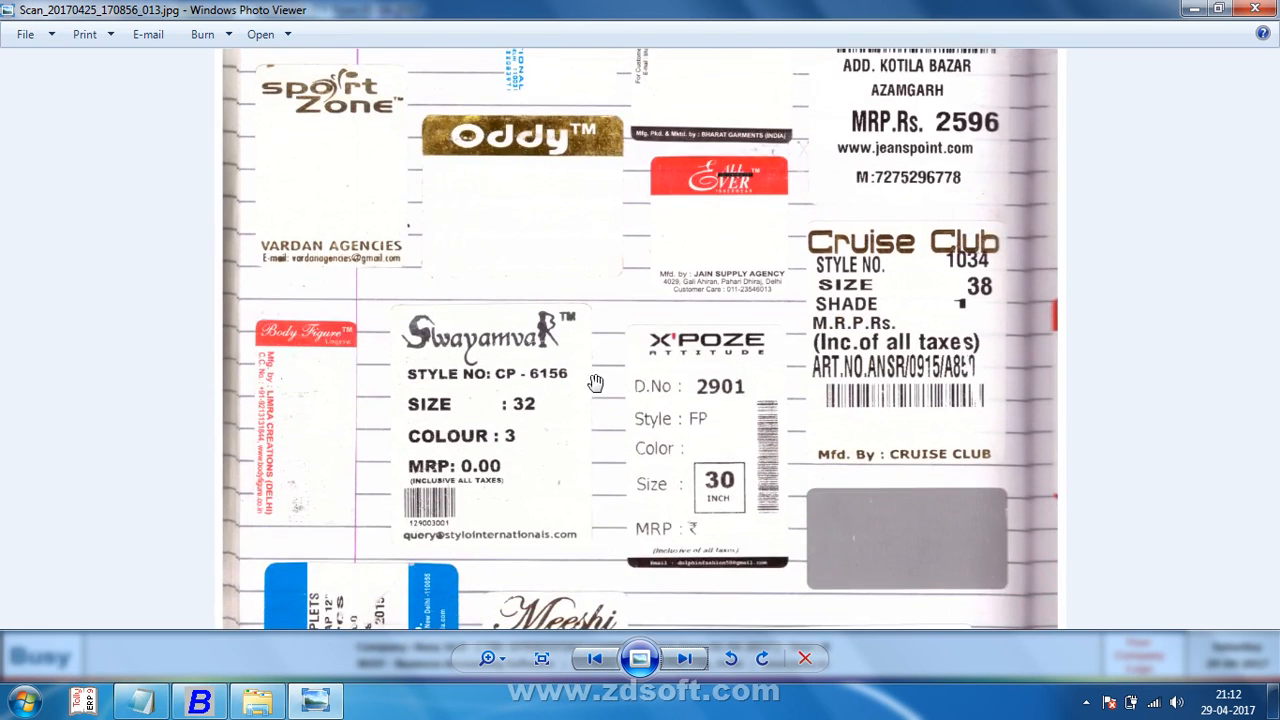
scroll(602, 231, "down", 1)
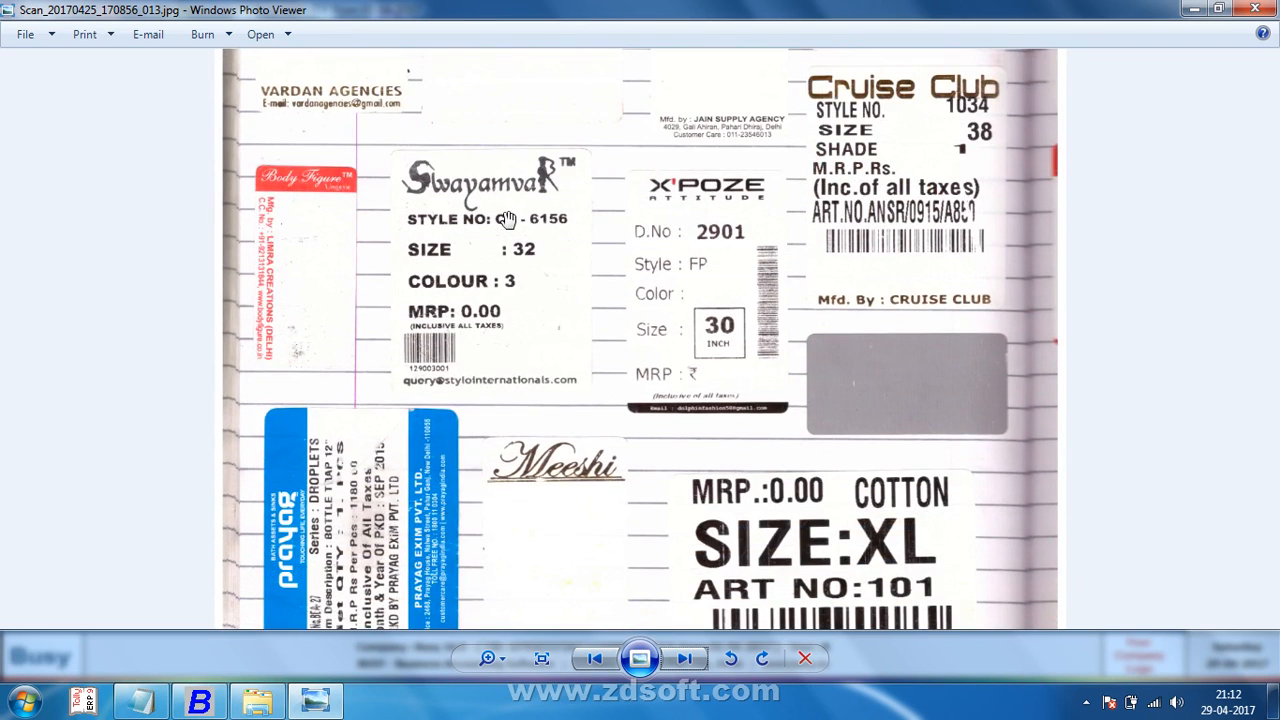
left_click_drag(507, 218, 512, 66)
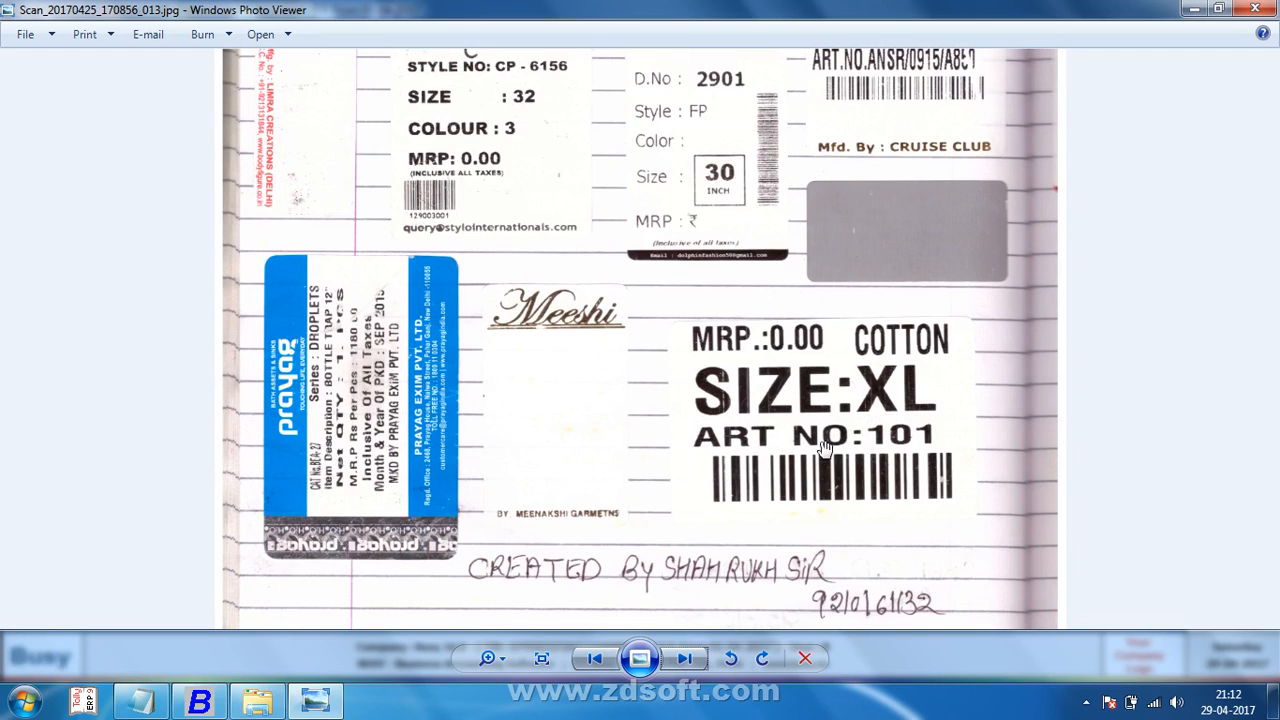
Step: Examine the barcode label samples on the scanned page Scan_20170425_170856_014.jpg, from its middle up to the top
left_click(687, 659)
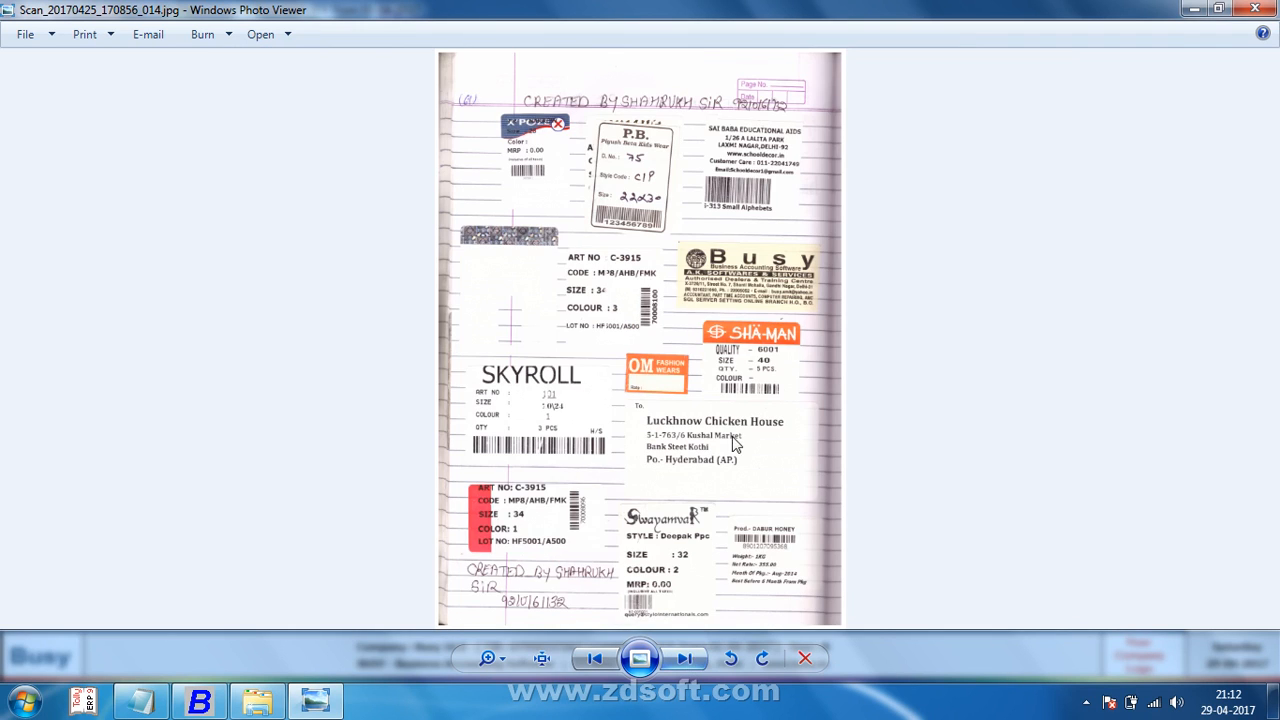
scroll(730, 428, "up", 1)
scroll(706, 376, "up", 2)
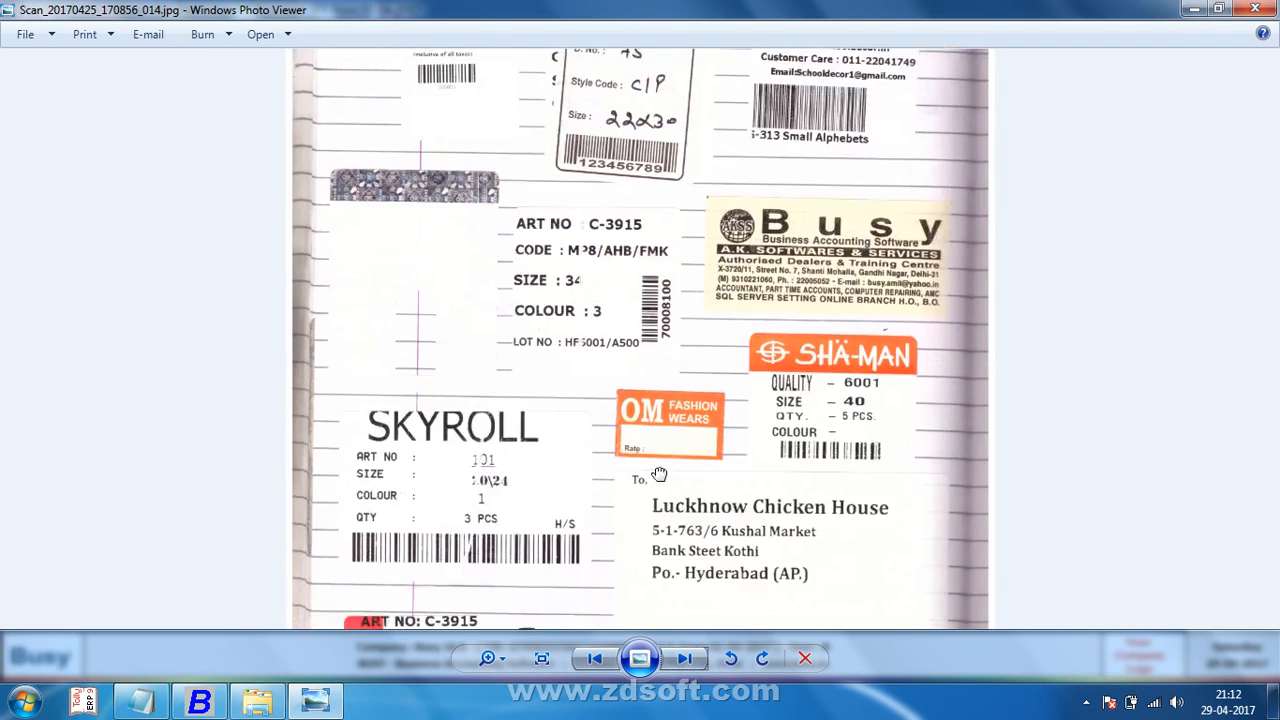
left_click_drag(700, 380, 681, 508)
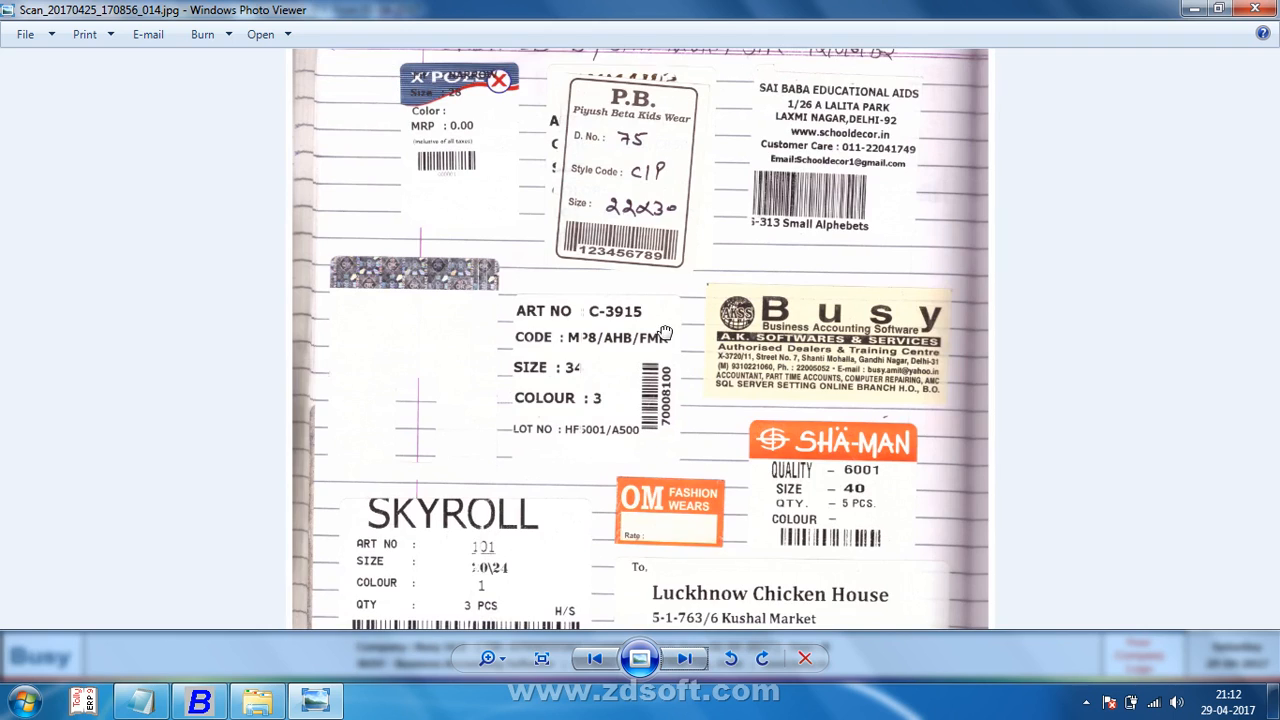
left_click_drag(665, 333, 627, 507)
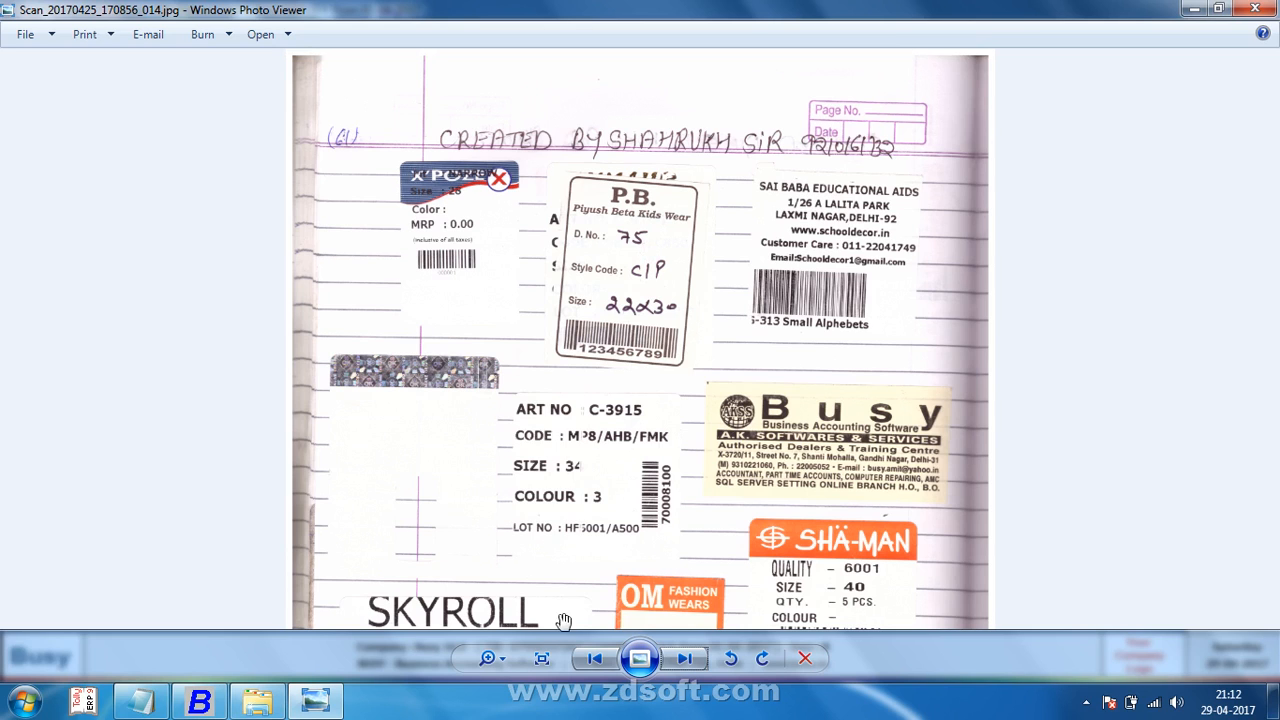
left_click_drag(631, 409, 615, 315)
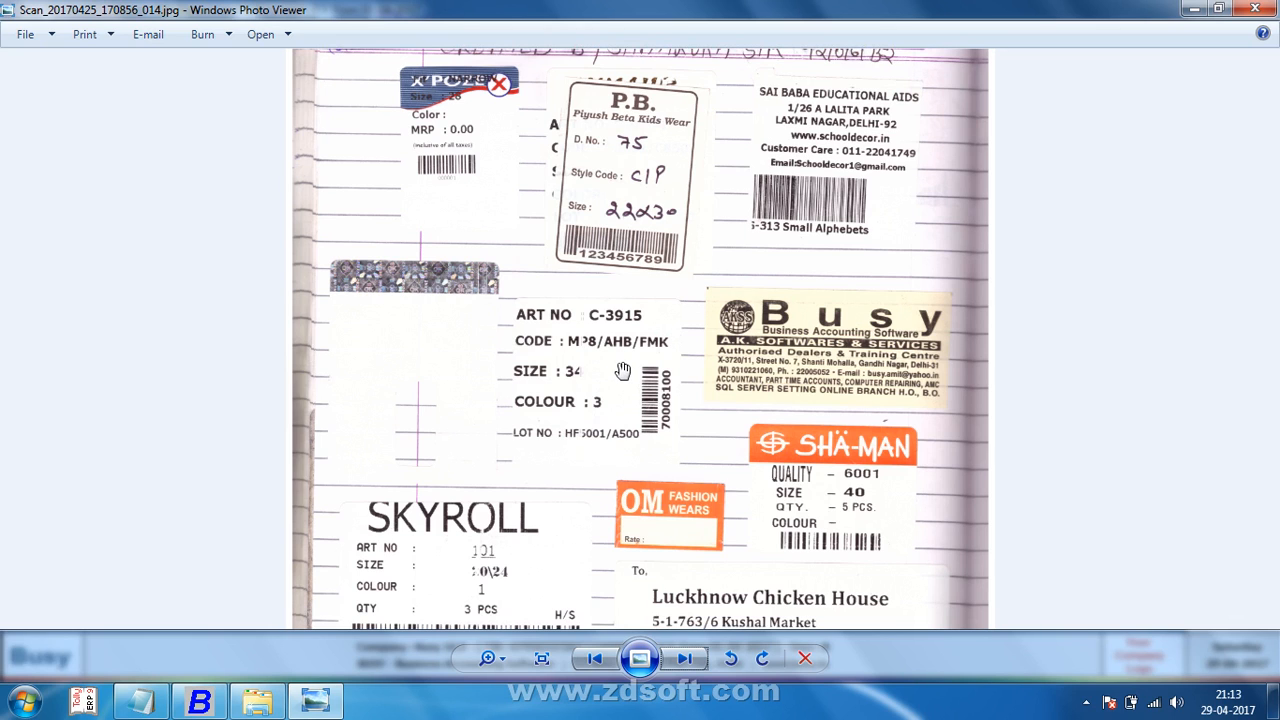
Step: Switch to Busy, leave the standard document configuration and open Masters Configuration for the Item master type
key("alt+Tab")
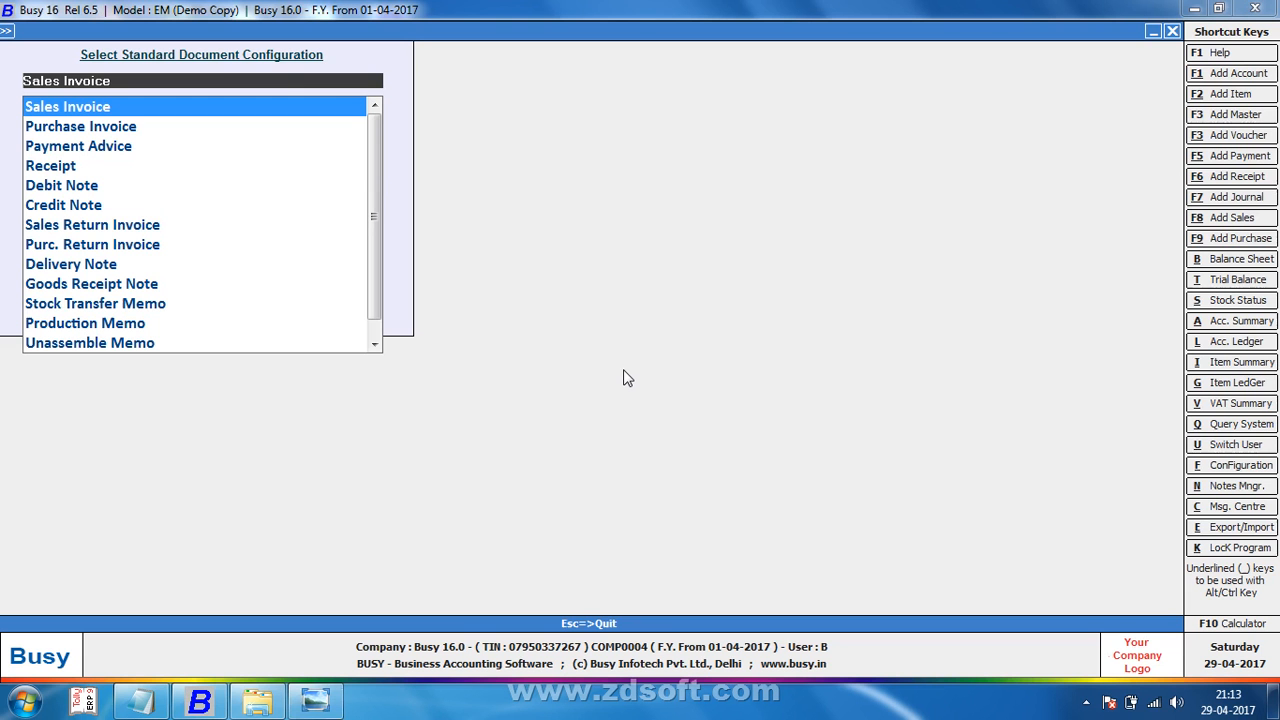
key("Escape")
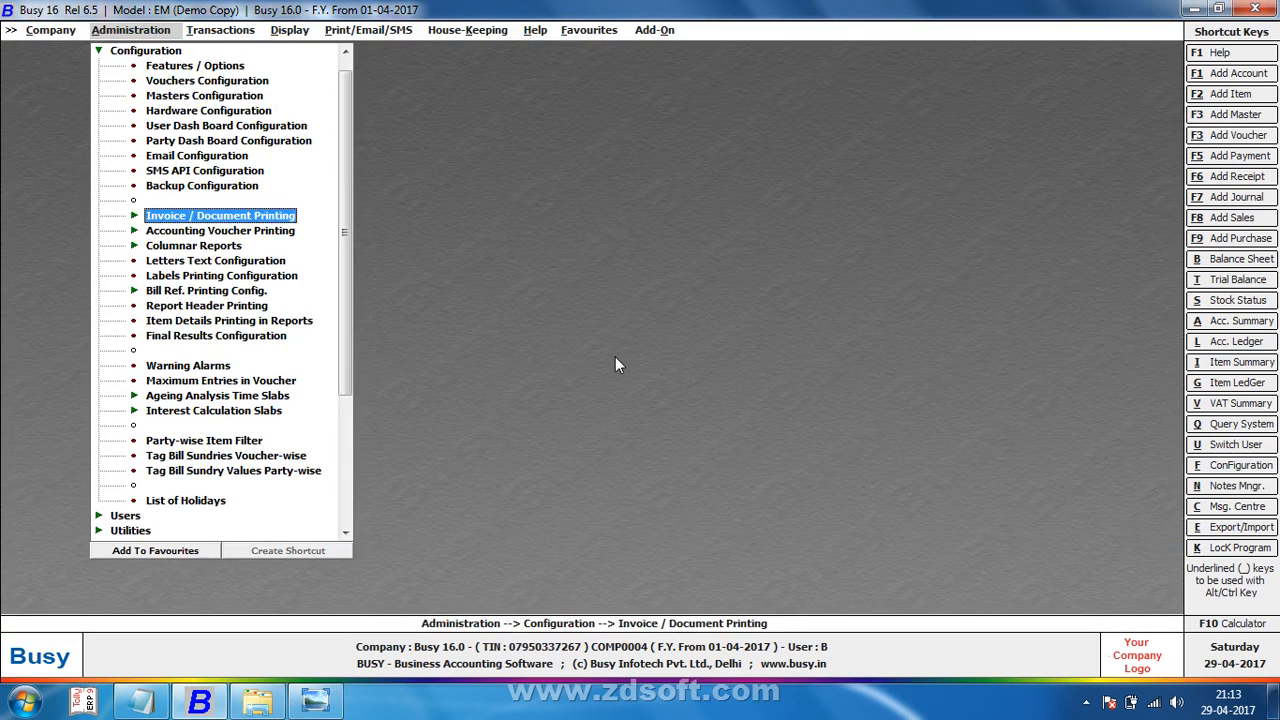
key("Escape")
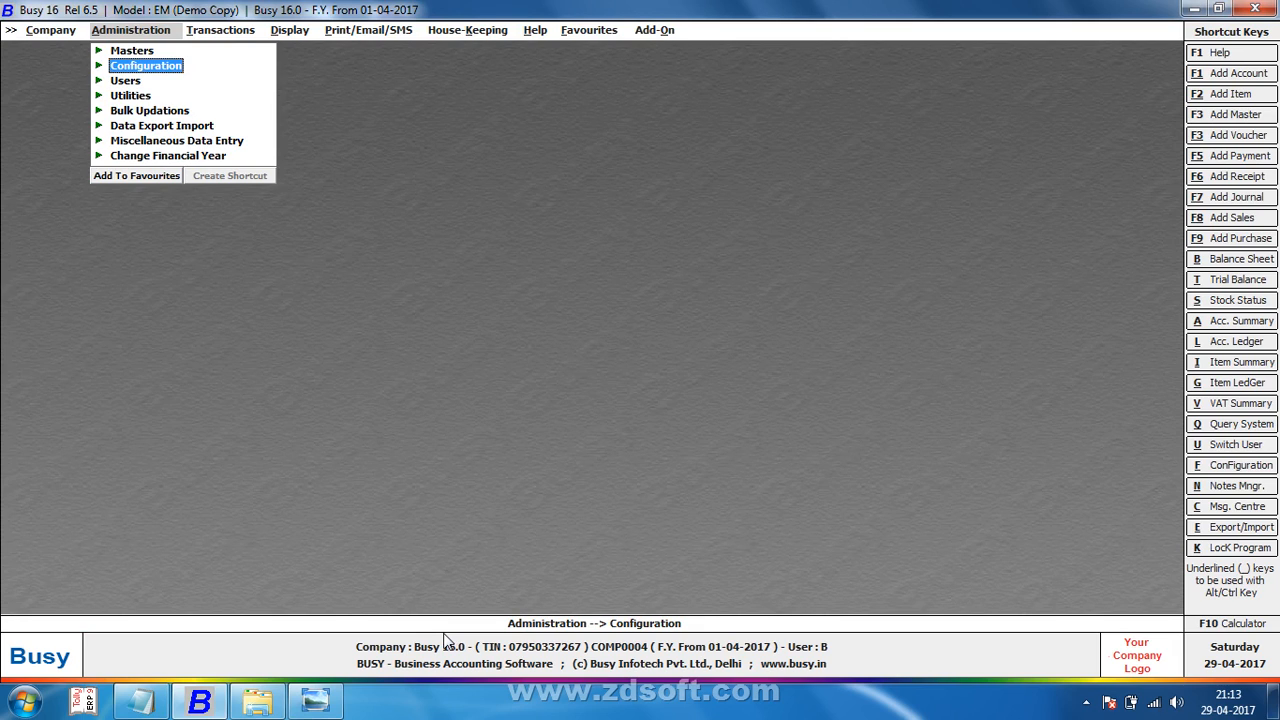
key("Return")
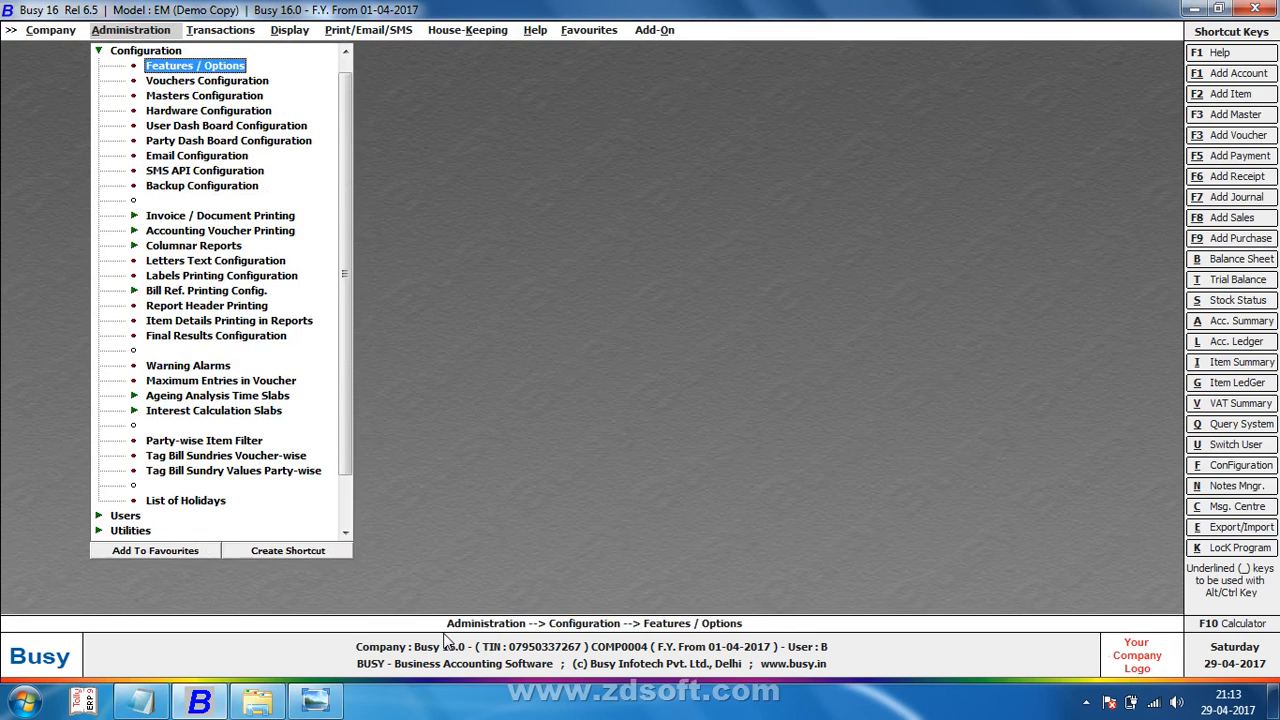
key("Down")
key("Down")
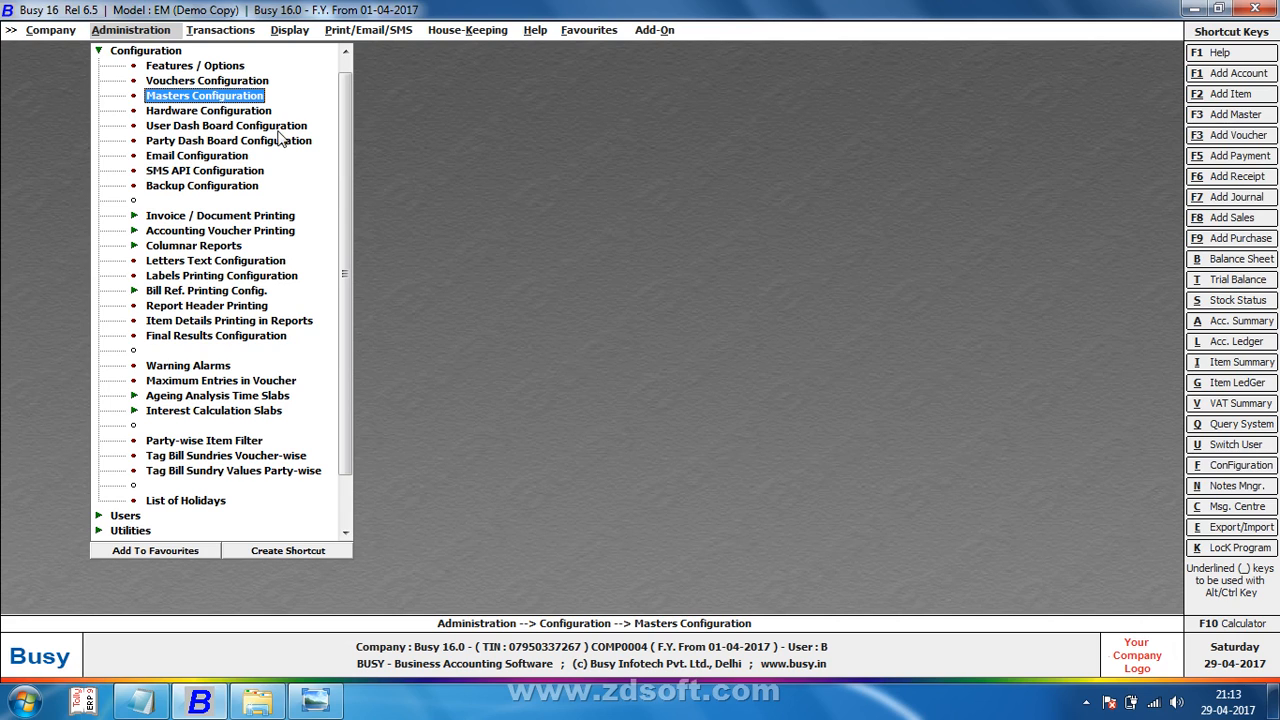
double_click(136, 126)
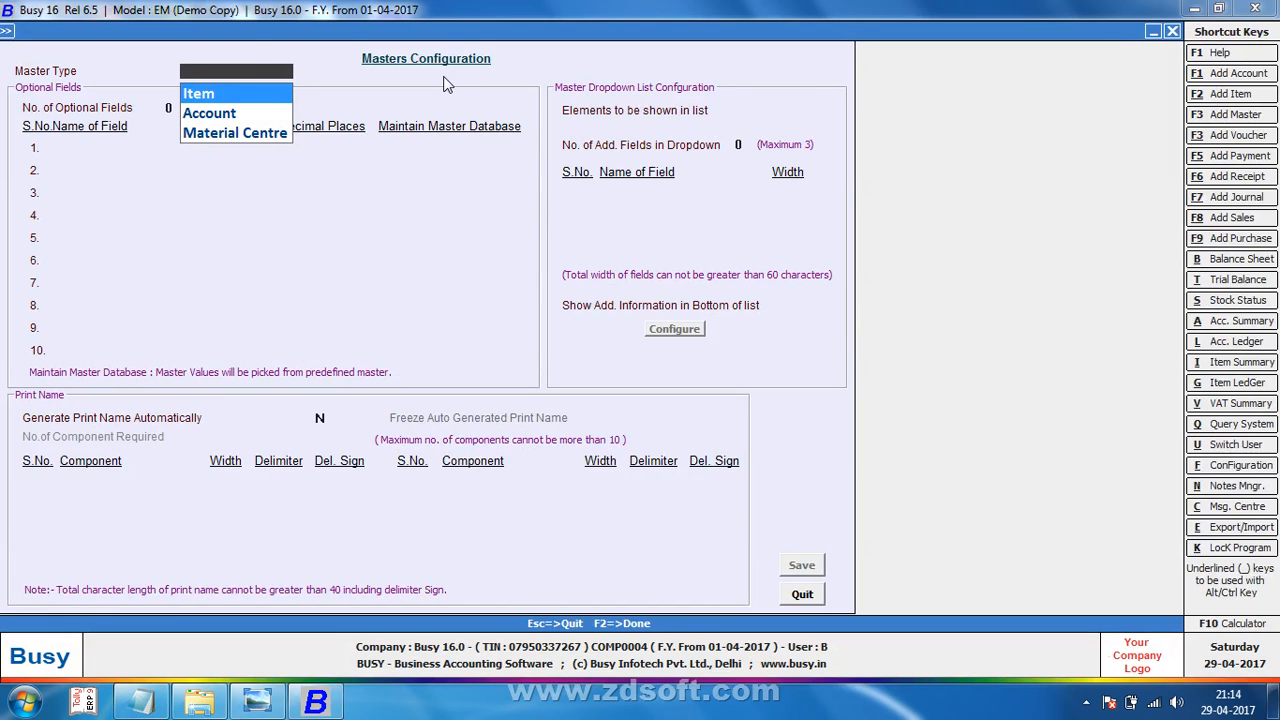
key("Return")
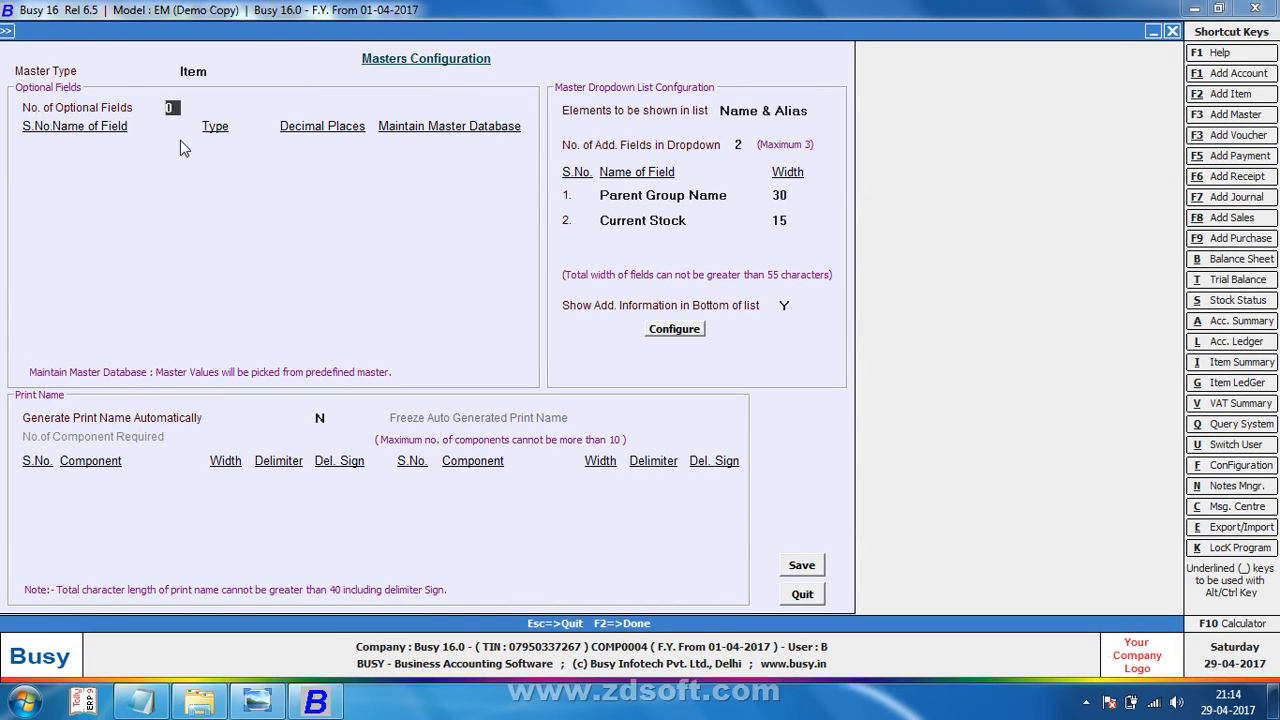
Step: Check the sample labels in the scanned notes and set the number of optional item fields to 4
key("alt+Tab")
left_click_drag(390, 312, 428, 304)
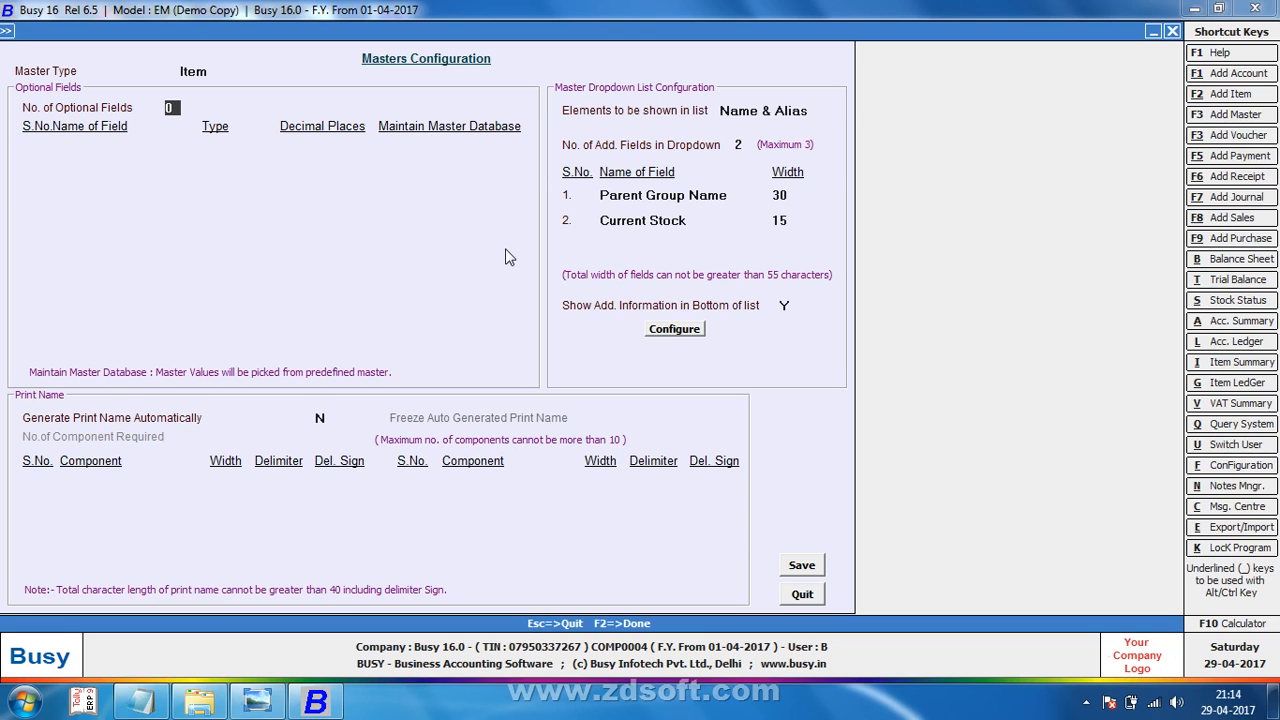
type("4")
key("Return")
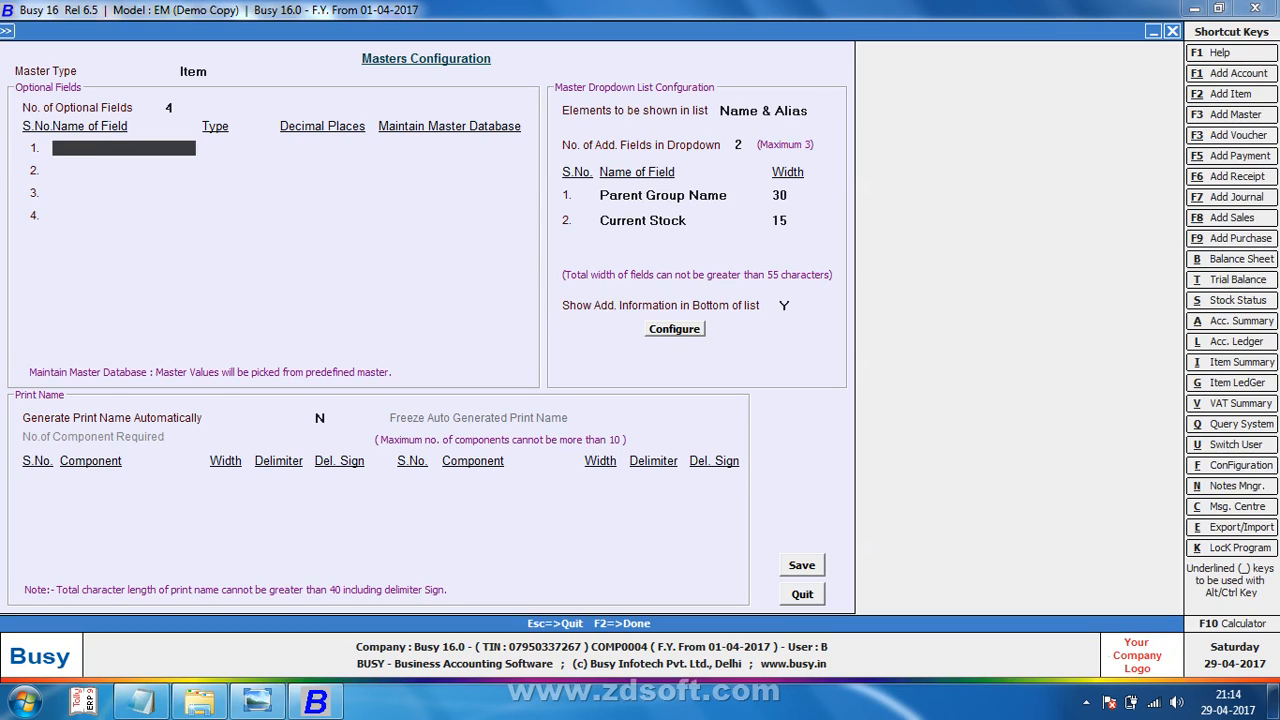
Step: Define the first optional field as CODE with type Text and Maintain Master Database set to N, consulting the sample labels
type("CODE")
key("Return")
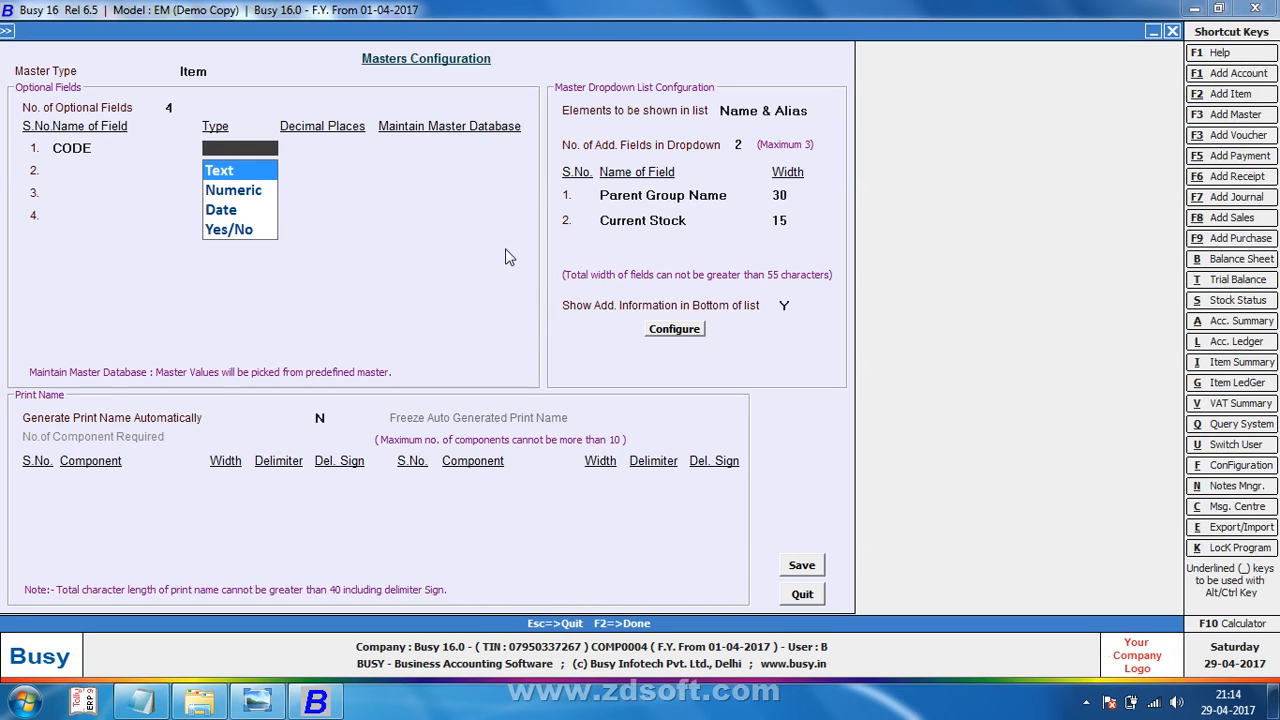
left_click(259, 170)
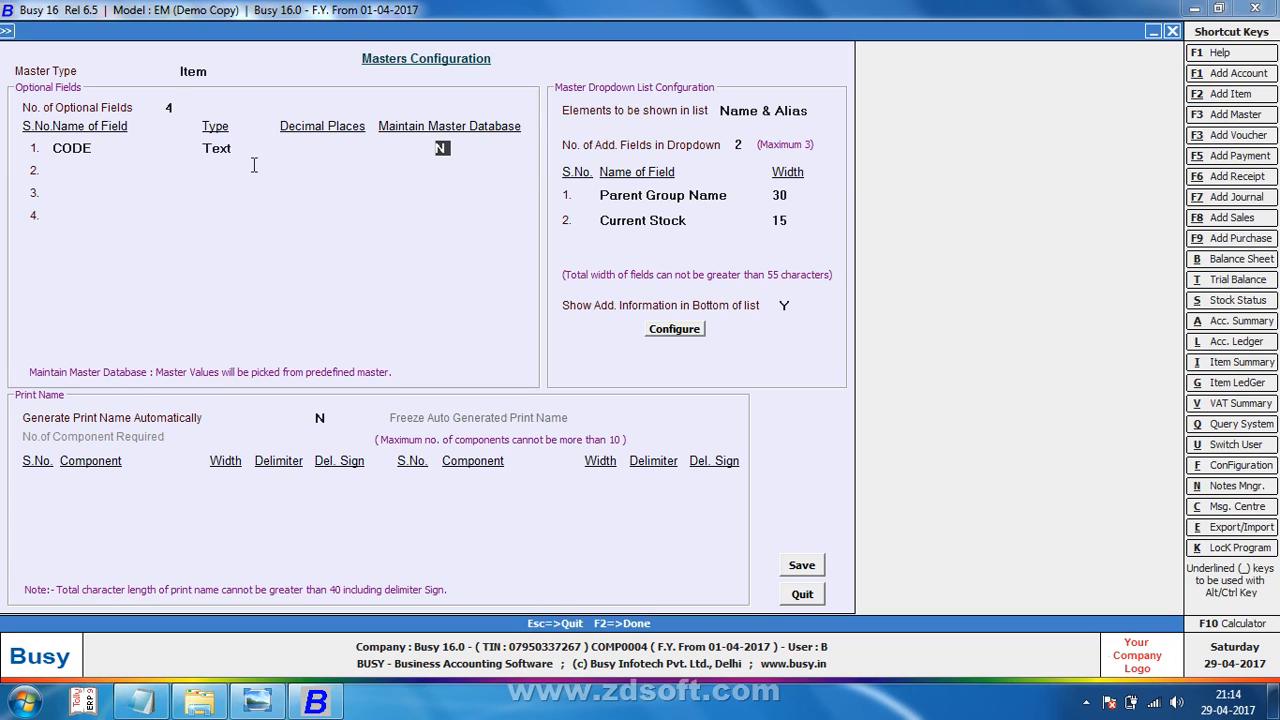
key("alt+Tab")
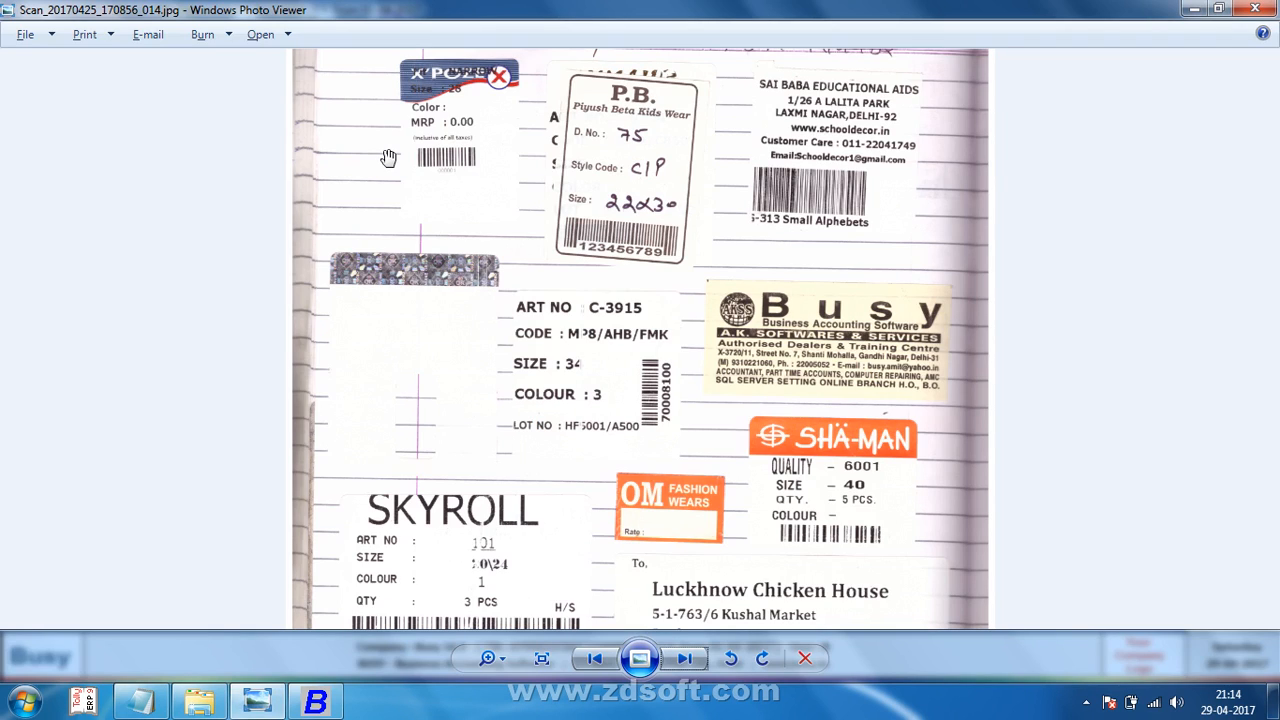
key("alt+Tab")
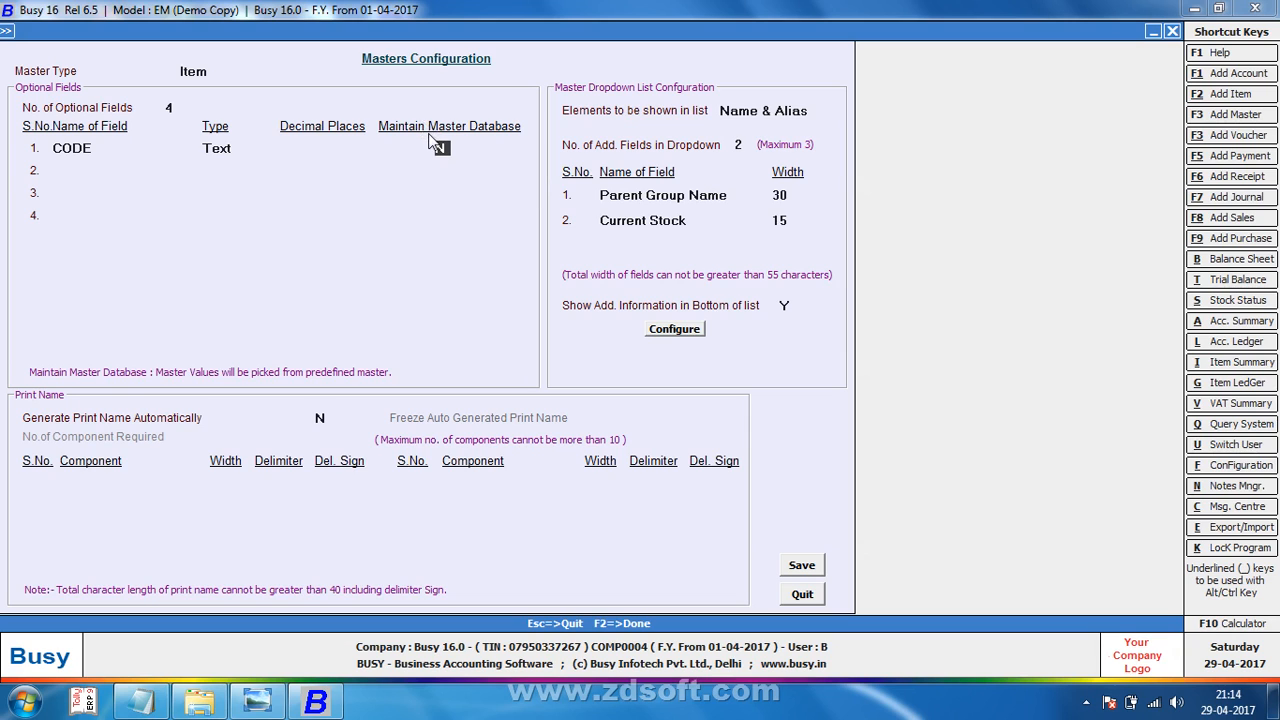
key("Return")
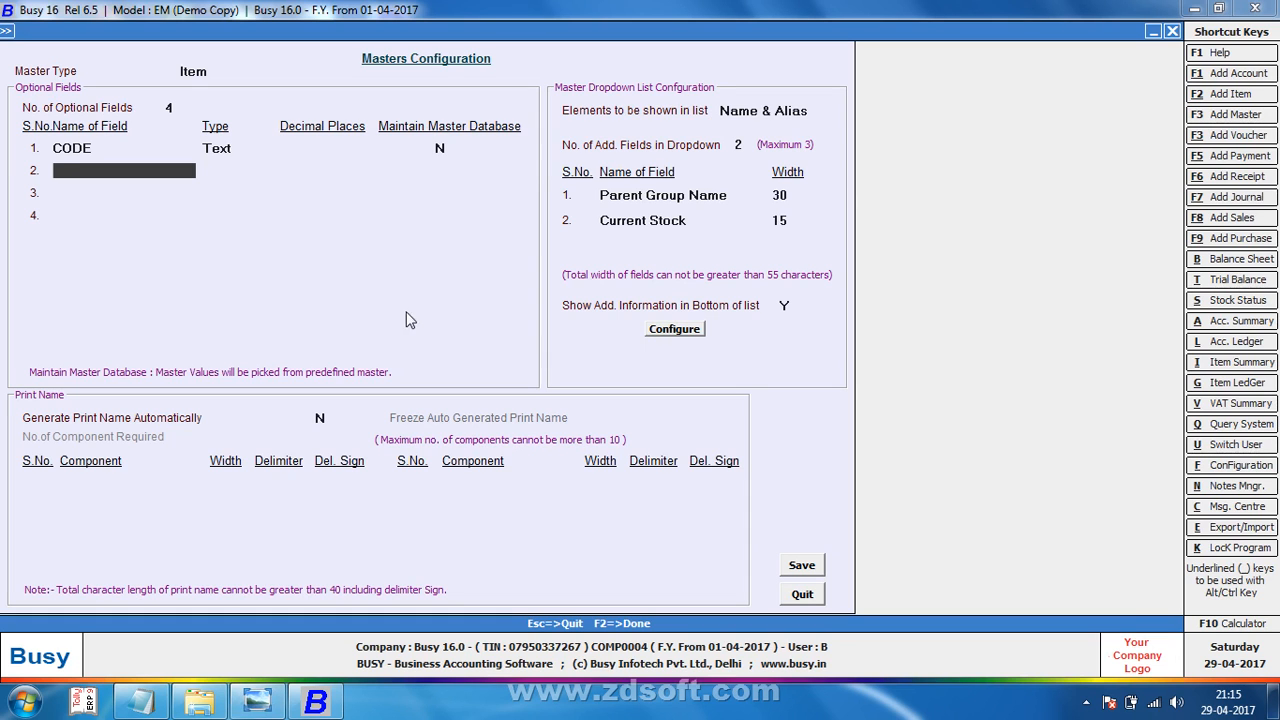
Step: Define the second optional field as SIZE with type Text and Maintain Master Database set to Y
type("SIZ")
type("E")
key("Return")
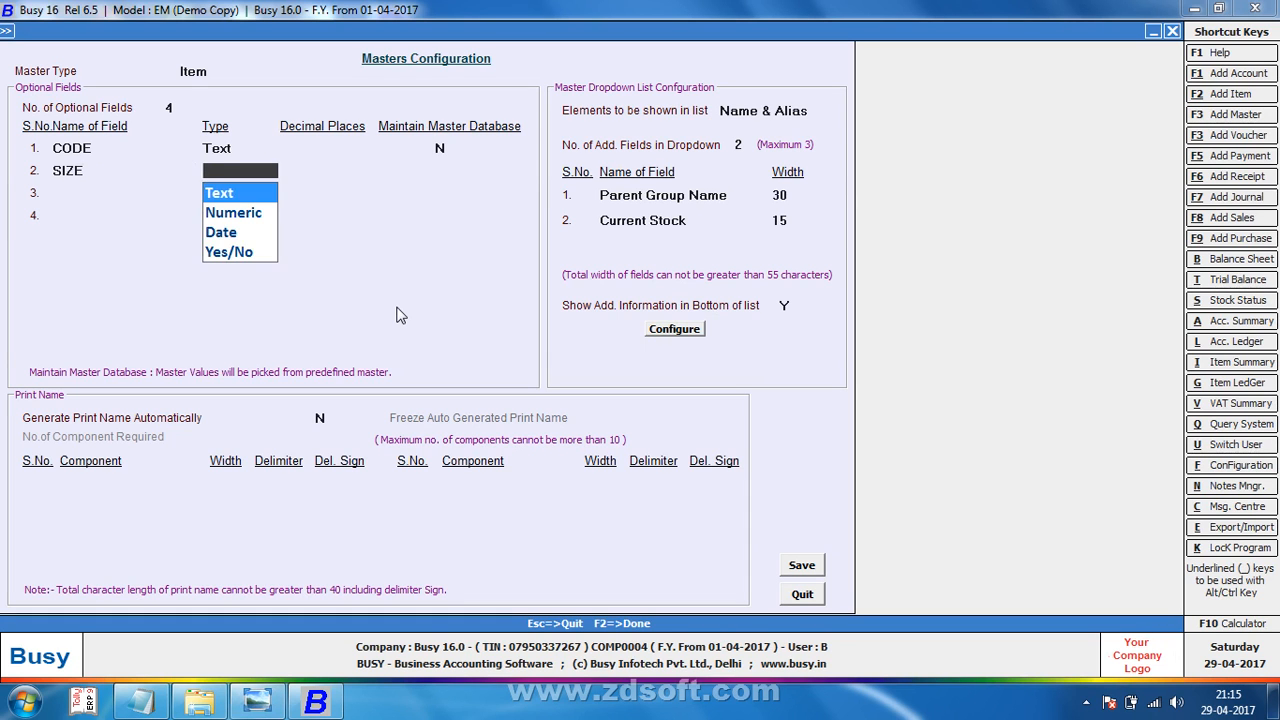
key("Return")
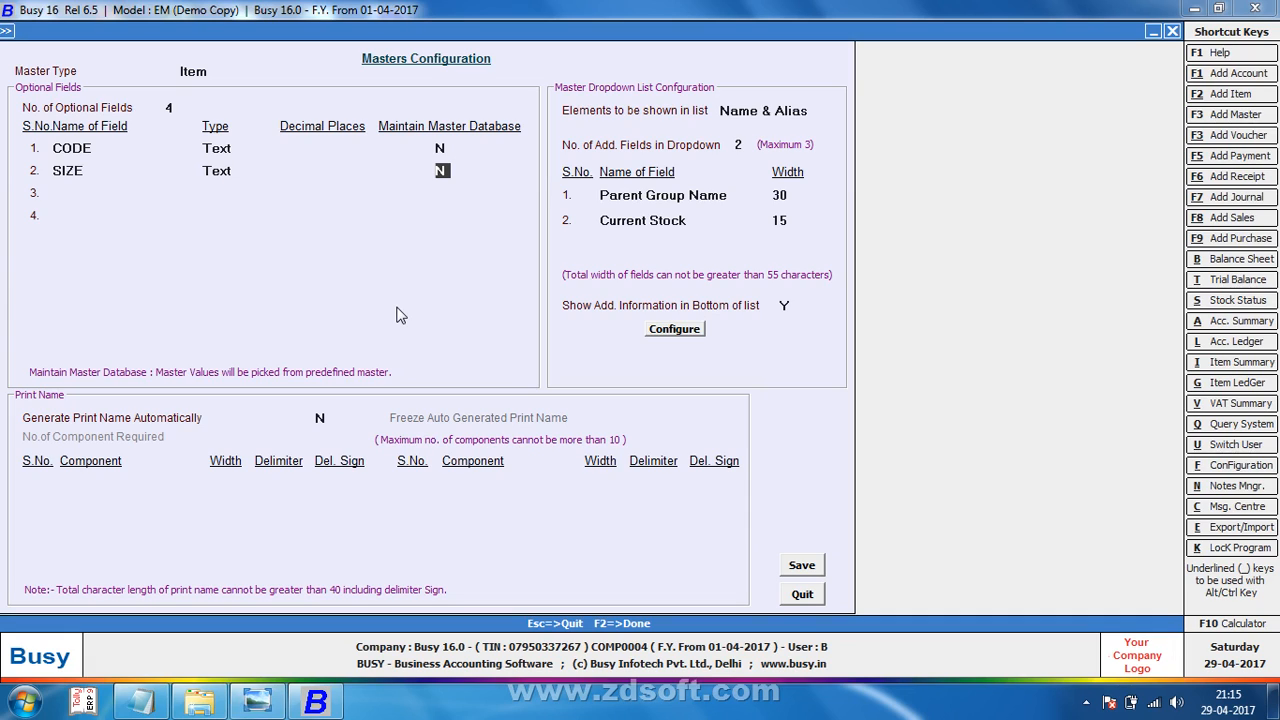
type("Y")
key("Return")
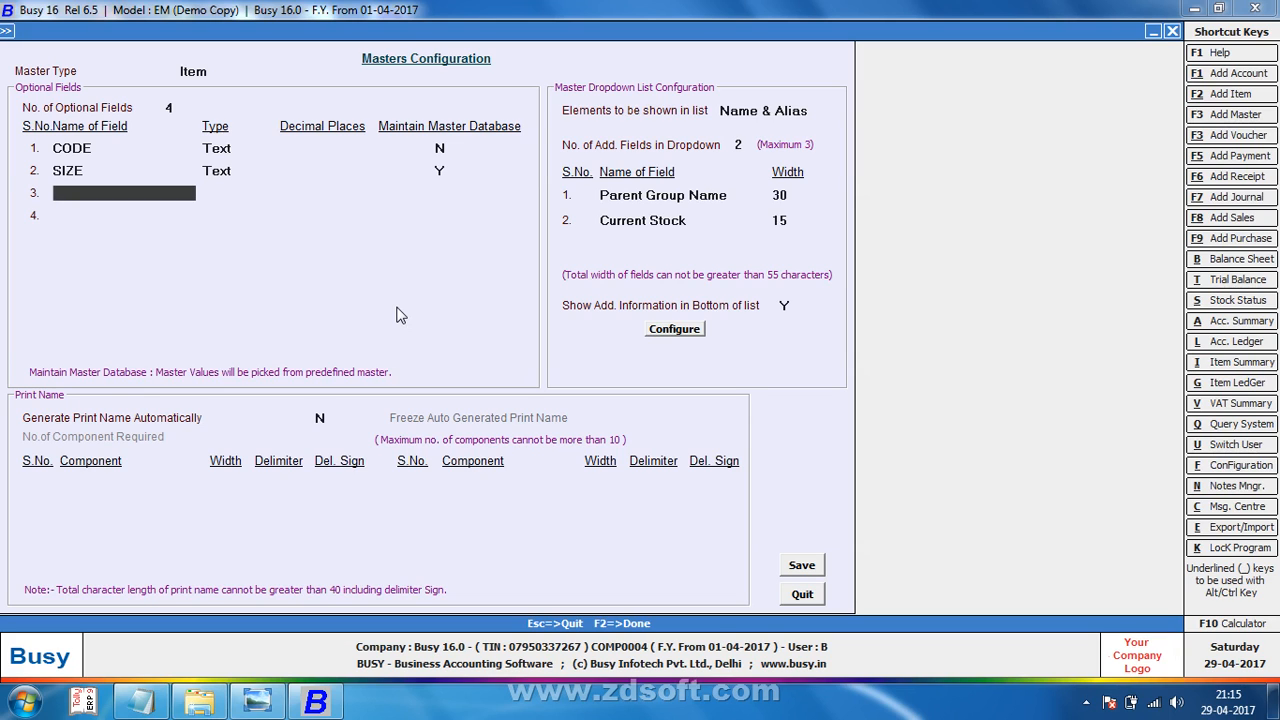
Step: Define the third optional field as COLOUR with type Text and Maintain Master Database set to Y, consulting the sample labels
key("alt+Tab")
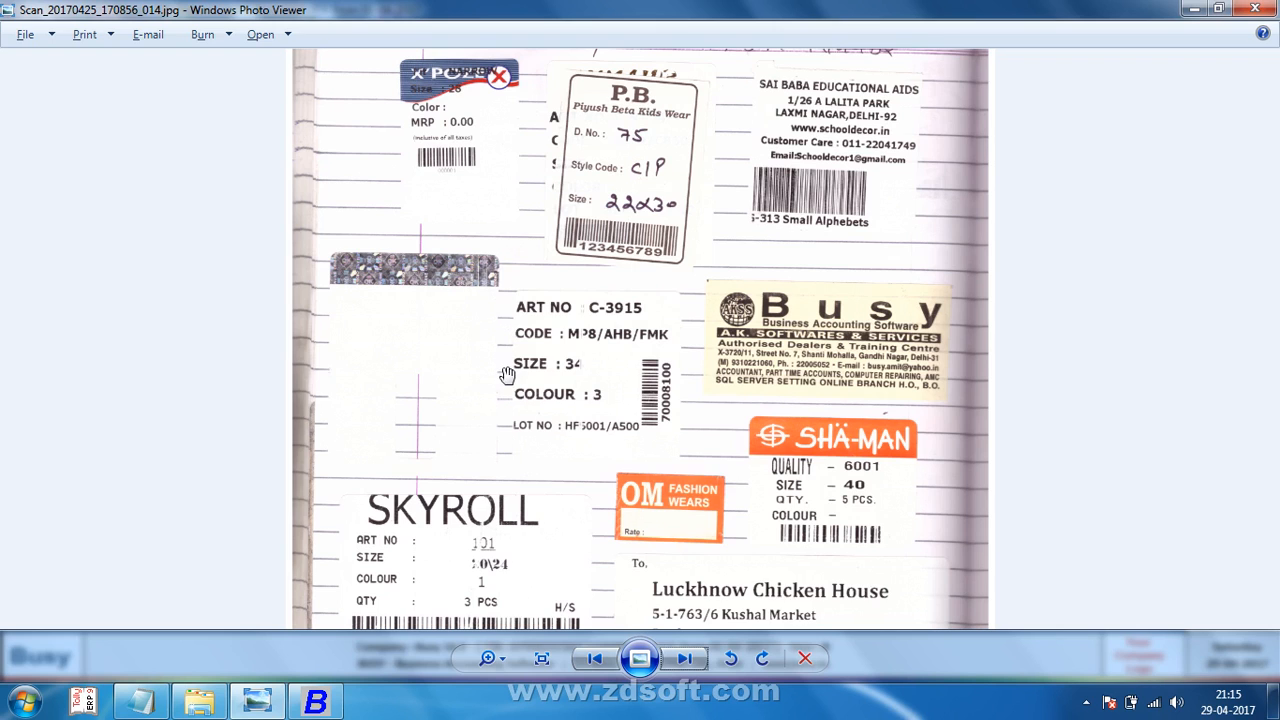
key("alt+Tab")
type("COO")
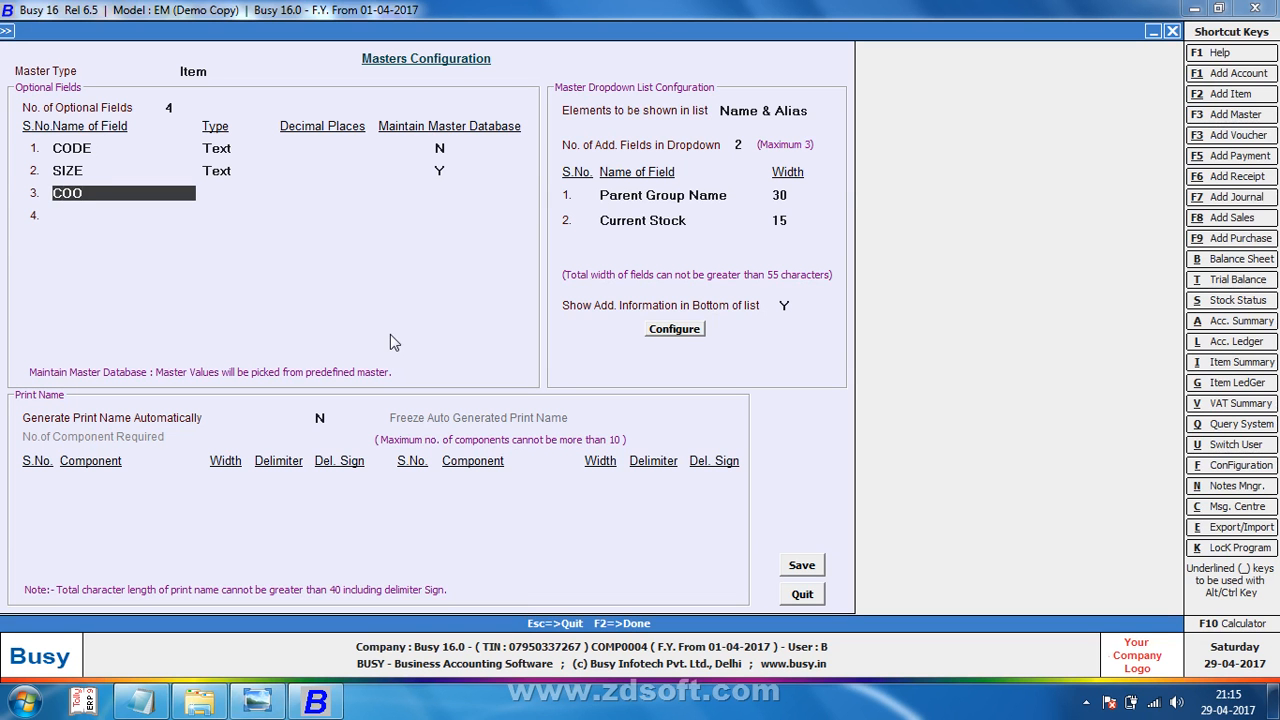
type("LOUR")
key("Return")
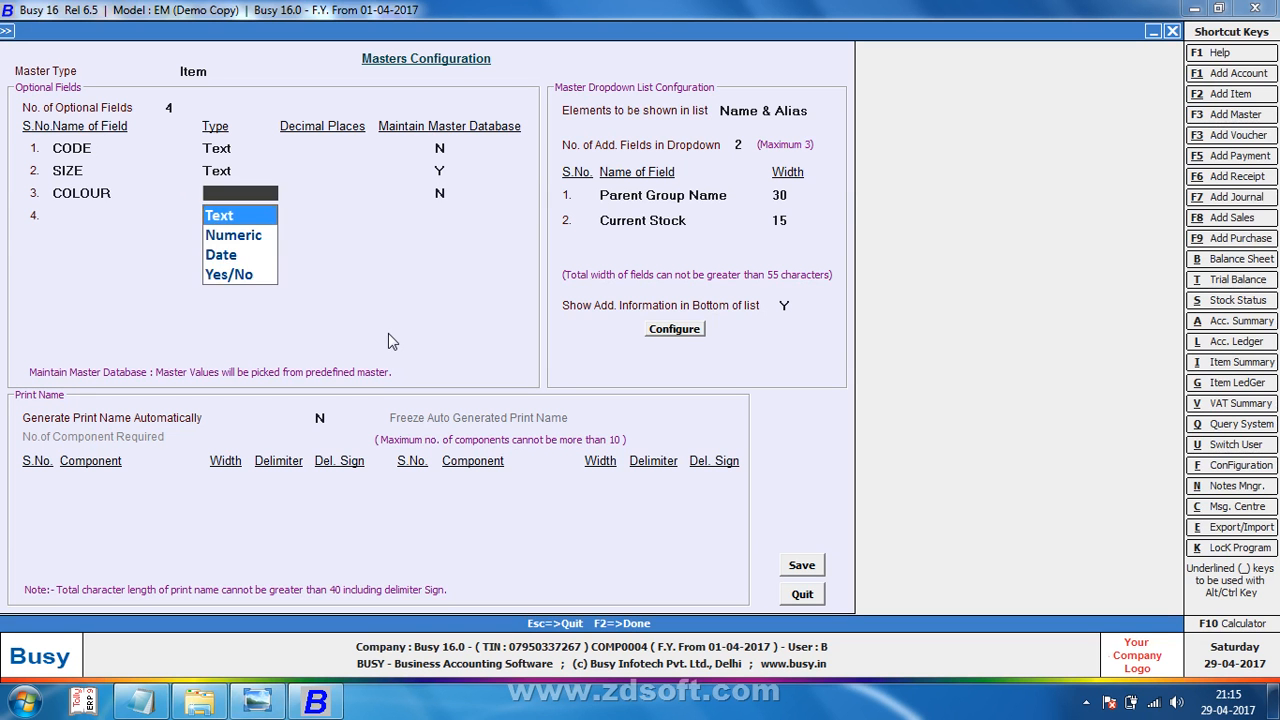
key("Return")
key("alt+Tab")
key("alt+Tab")
key("y")
key("Return")
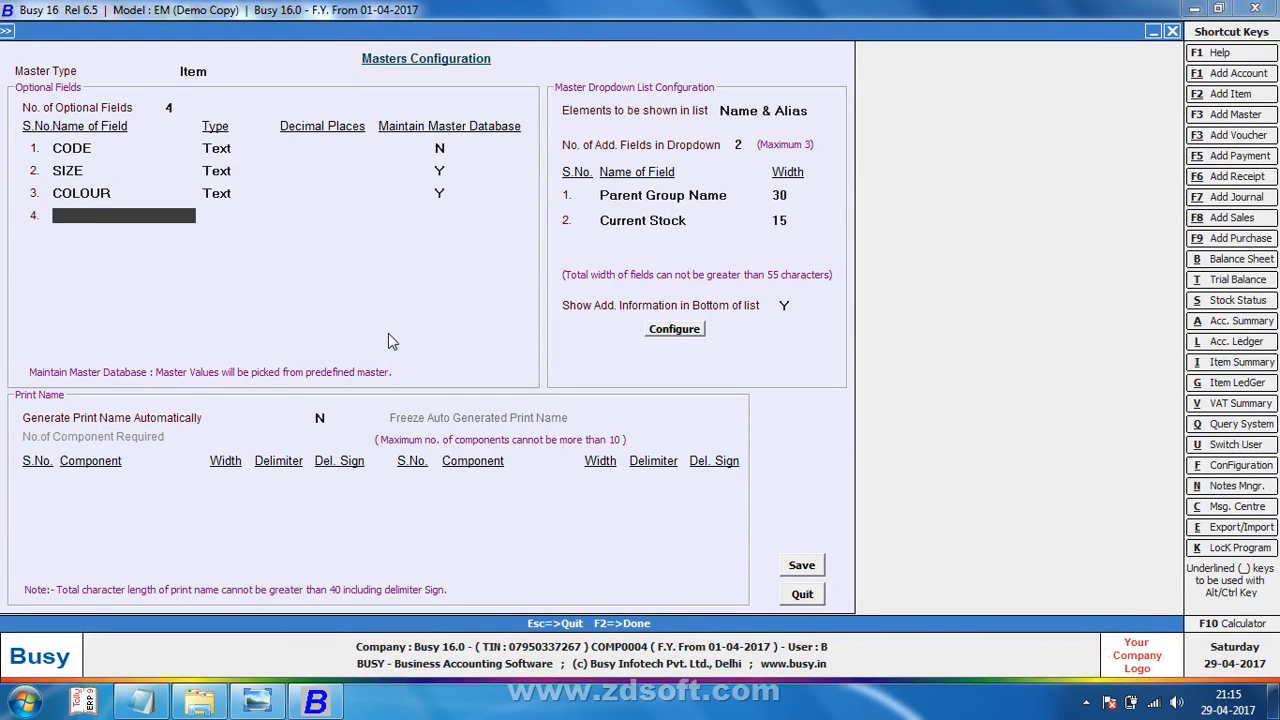
Step: Define the fourth optional field as LOT NO with type Text and Maintain Master Database N, and save the configuration
type("LOT NO")
key("Return")
key("Return")
key("Return")
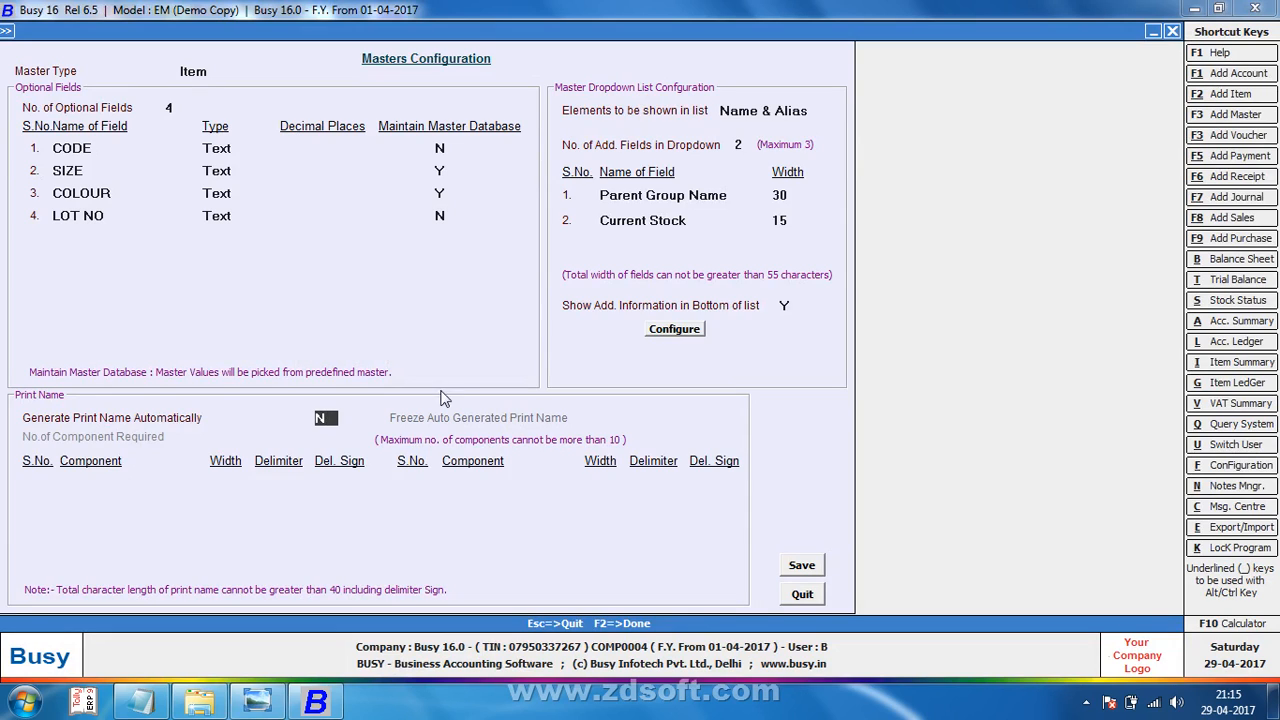
left_click(805, 566)
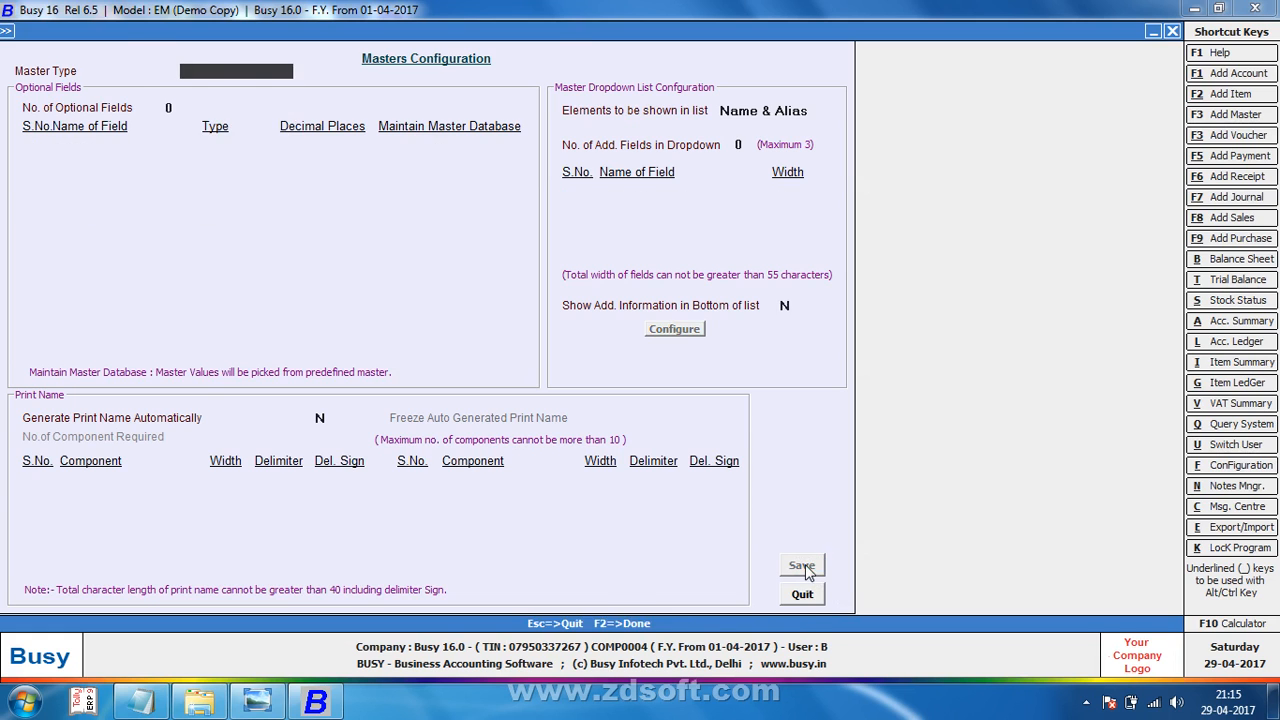
Step: Leave Masters Configuration and start adding a new item master
key("Escape")
key("Up")
key("Return")
key("Down")
key("Down")
key("Down")
key("Down")
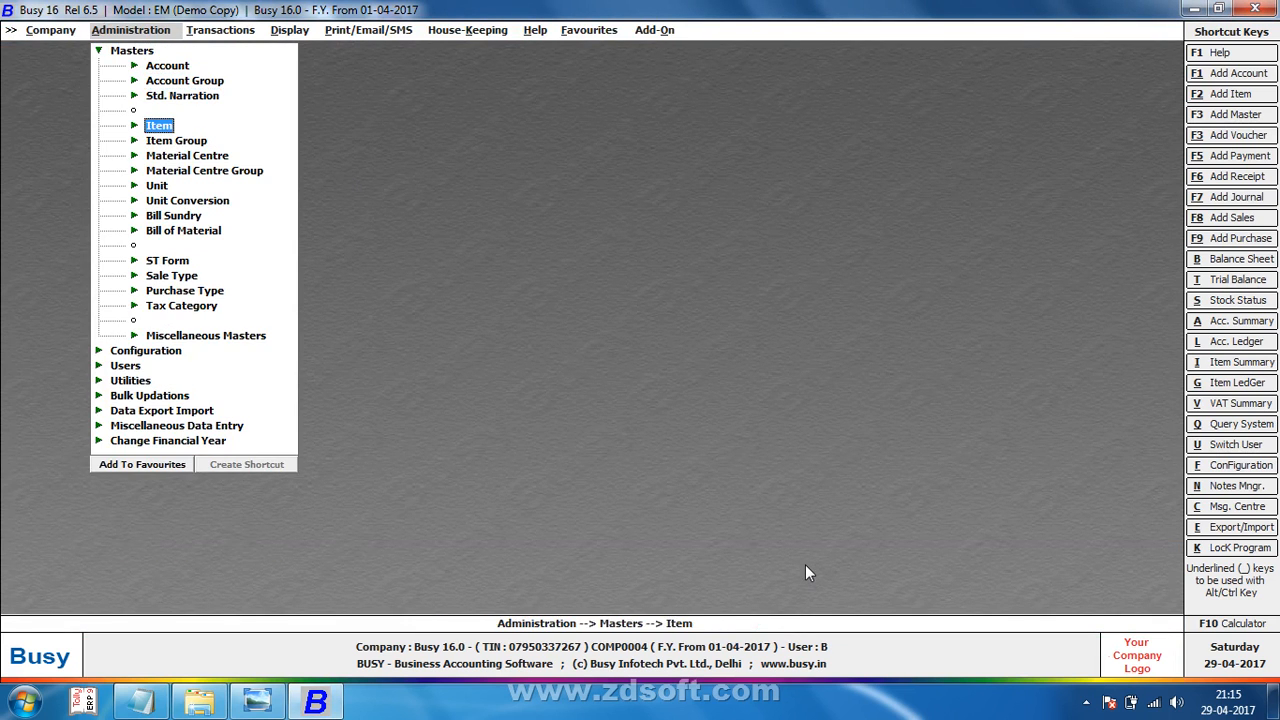
key("Return")
key("Return")
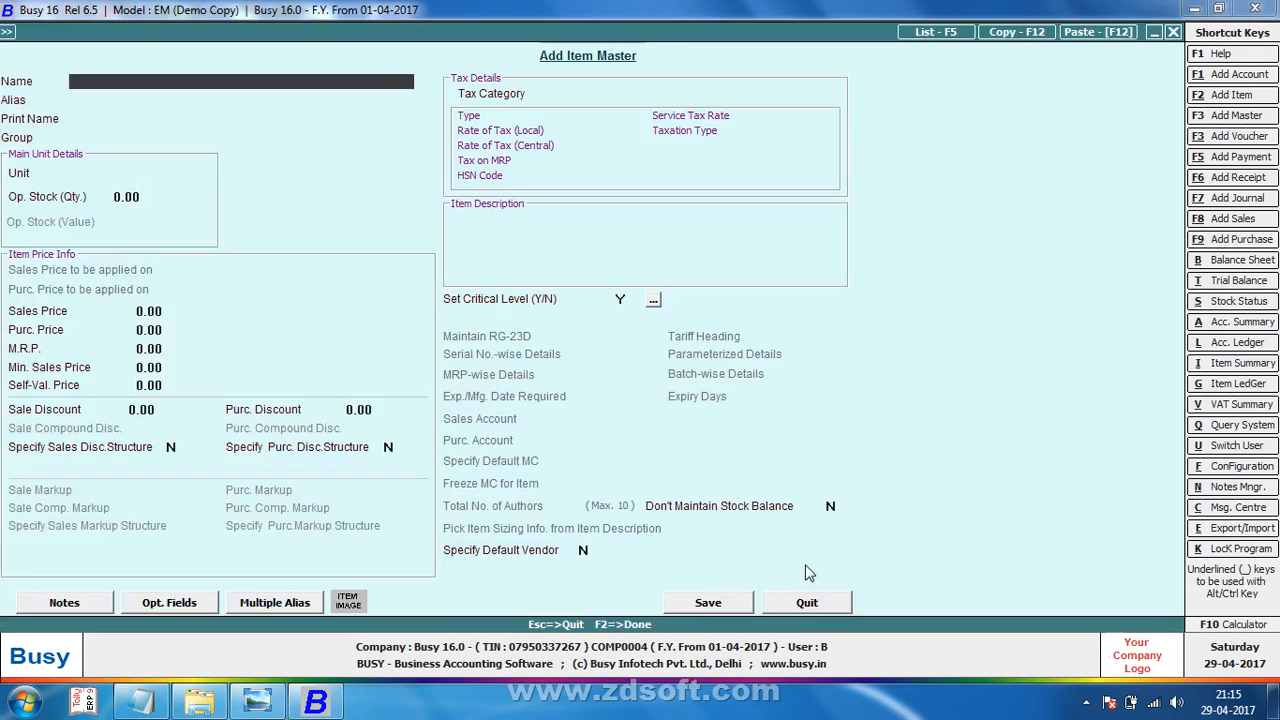
Step: Name the new item ART NO-3915, consulting the article number on the scanned sample label
key("alt+Tab")
key("alt+Tab")
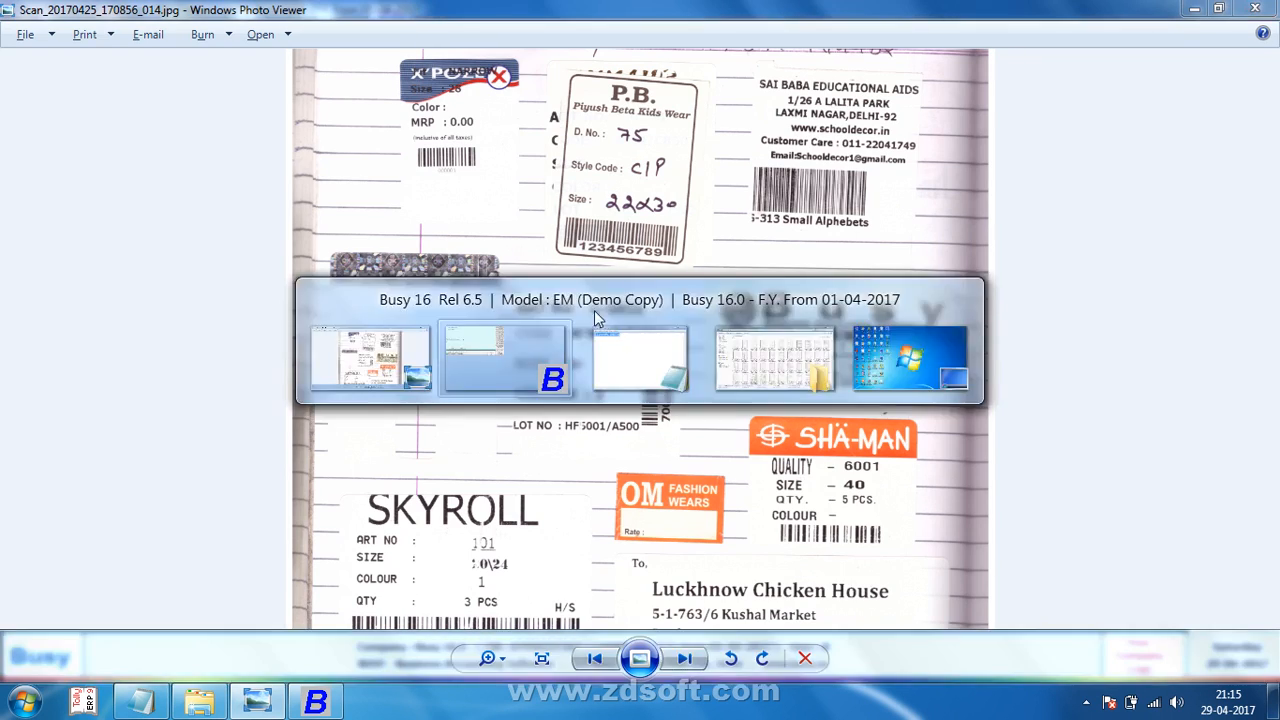
type("AE")
key("BackSpace")
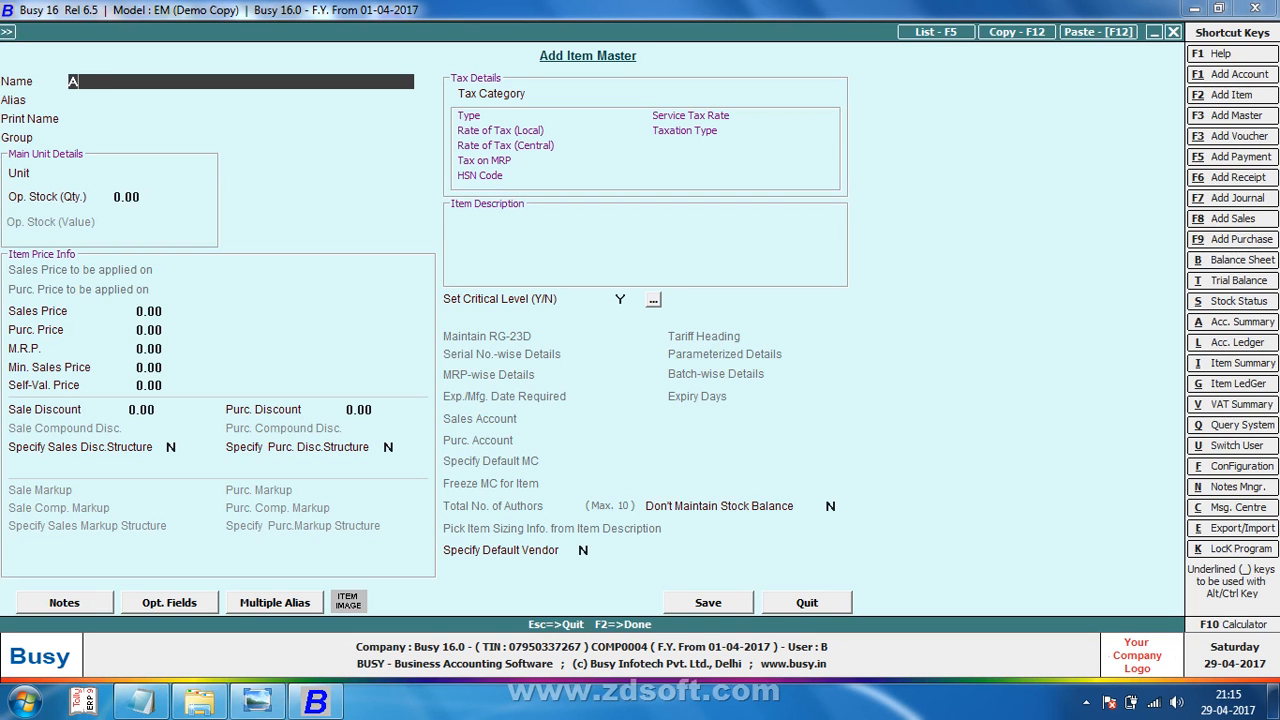
type("RT NO-")
key("alt+Tab")
key("alt+Tab")
type("3915")
key("Return")
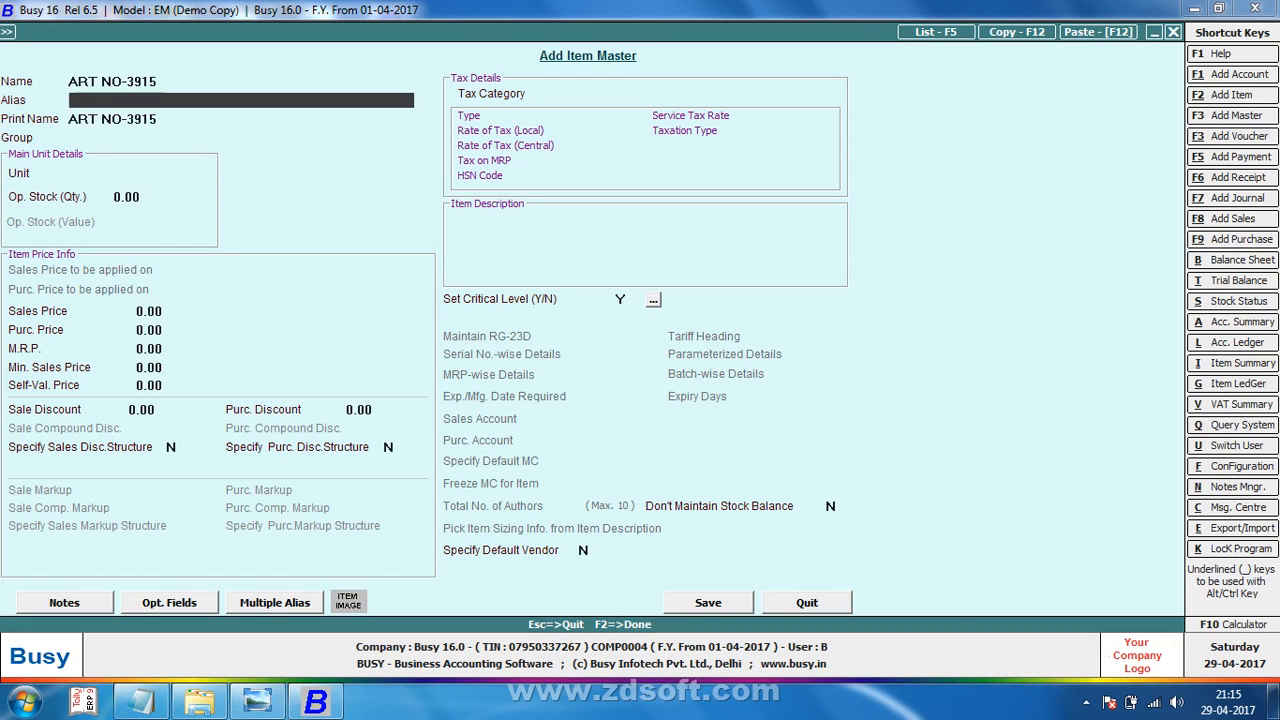
Step: Leave the item's alias blank, accept ART NO-3915 as its print name and assign it to the General group
key("alt+Tab")
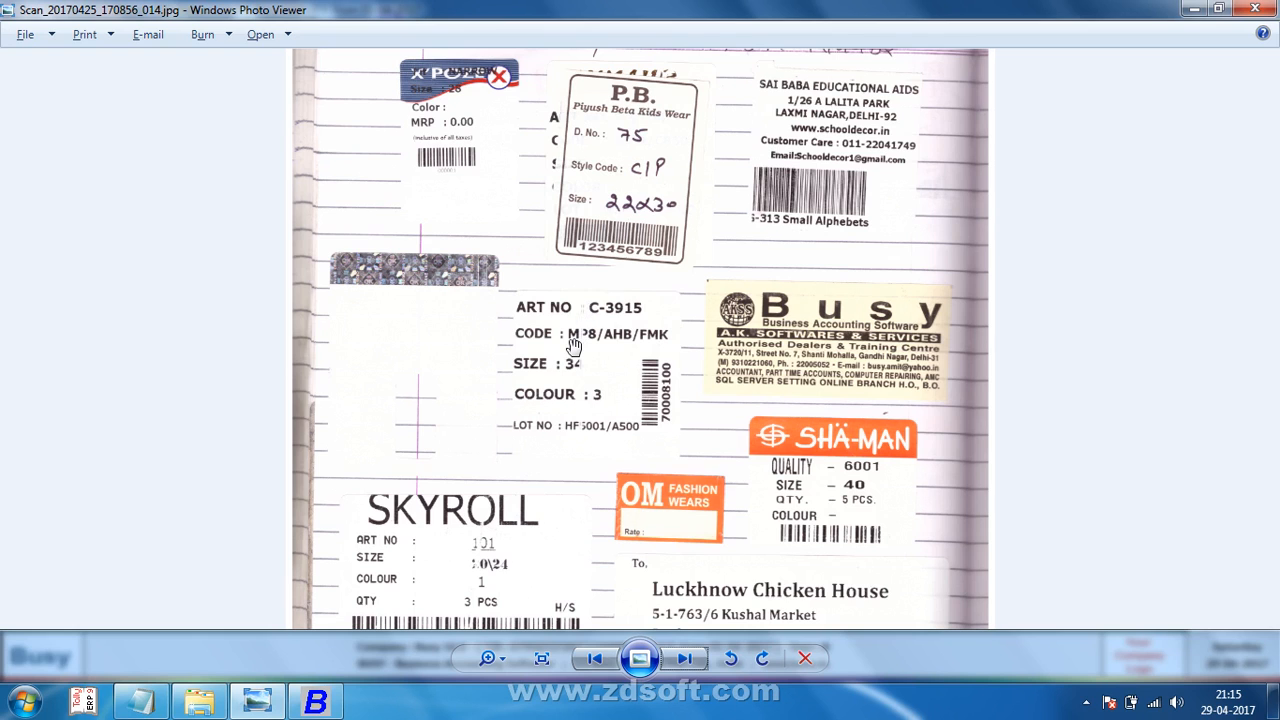
key("alt+Tab")
key("Return")
key("Return")
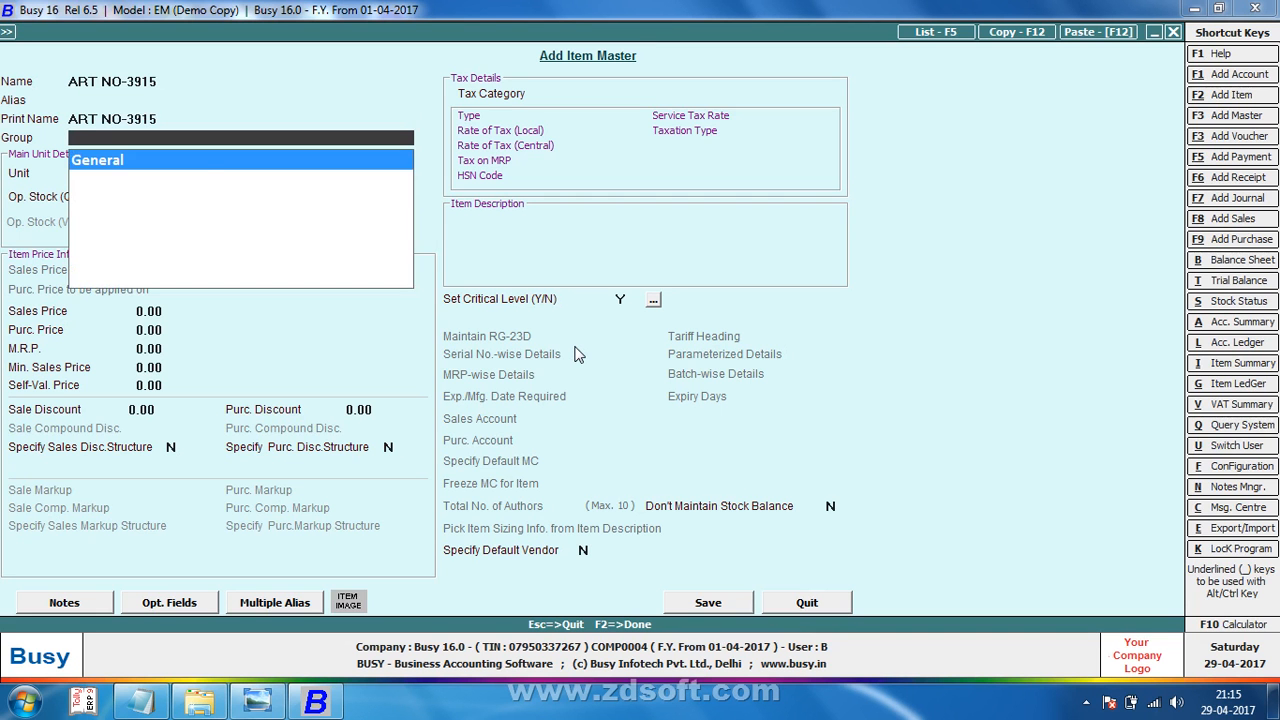
key("Return")
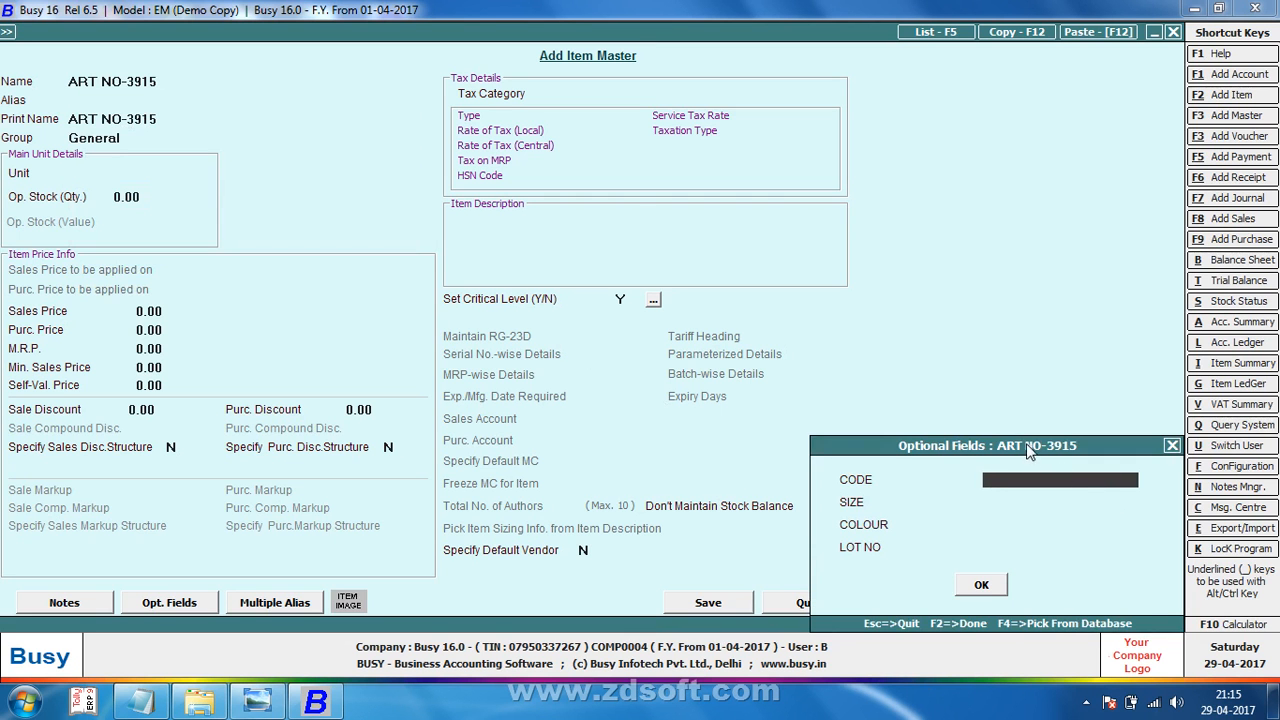
Step: Move the item's Optional Fields dialog toward the middle and fill in CODE as MP8/ABH/FMK, consulting the sample label
left_click_drag(1026, 449, 675, 207)
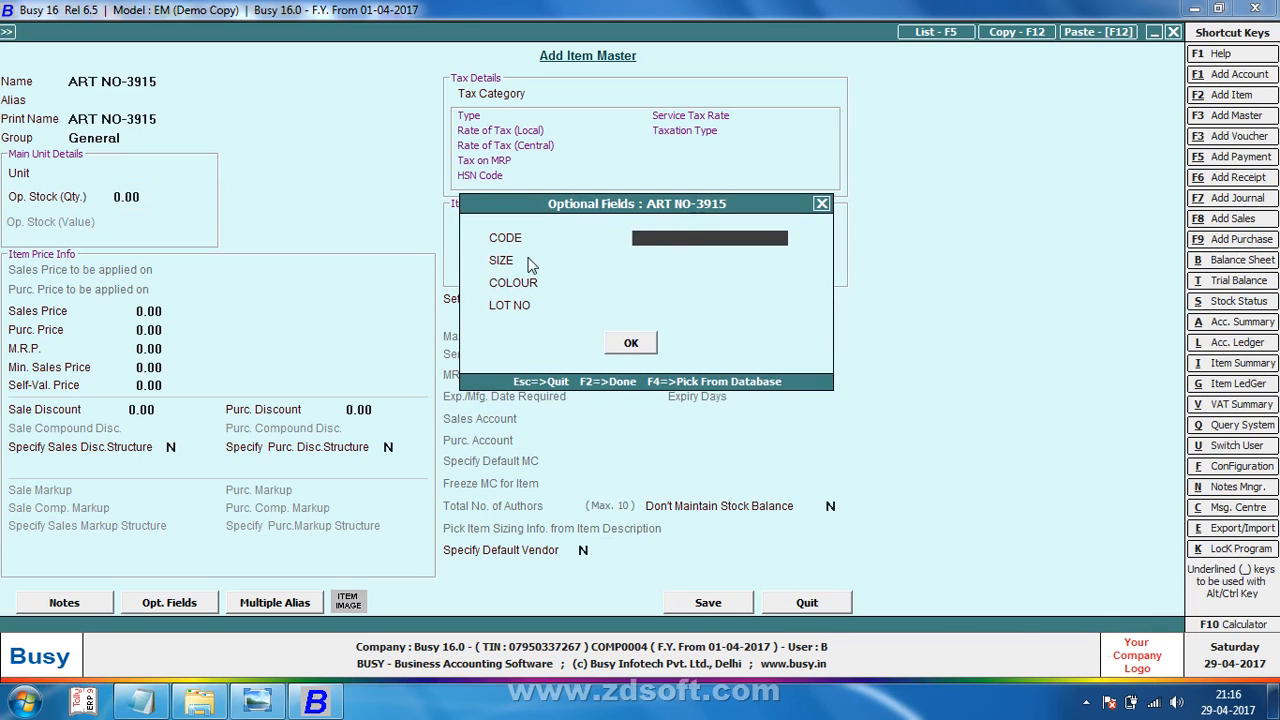
key("alt+Tab")
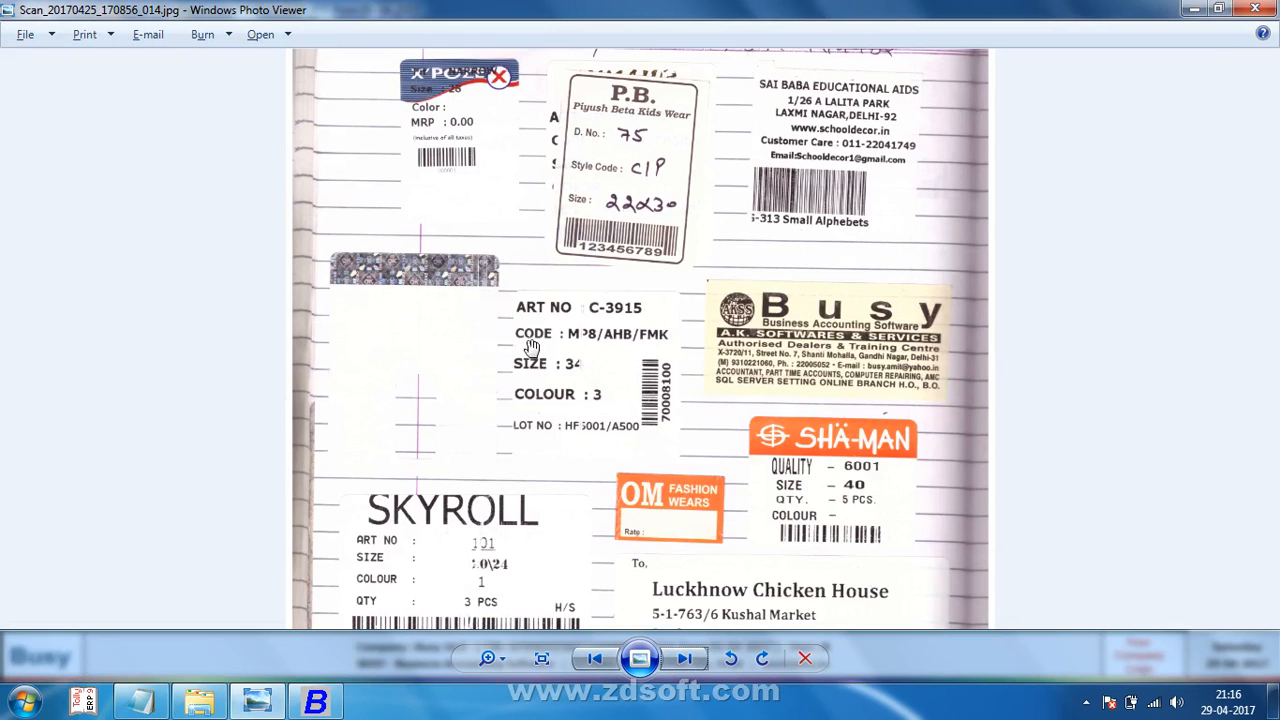
key("alt+Tab")
type("M")
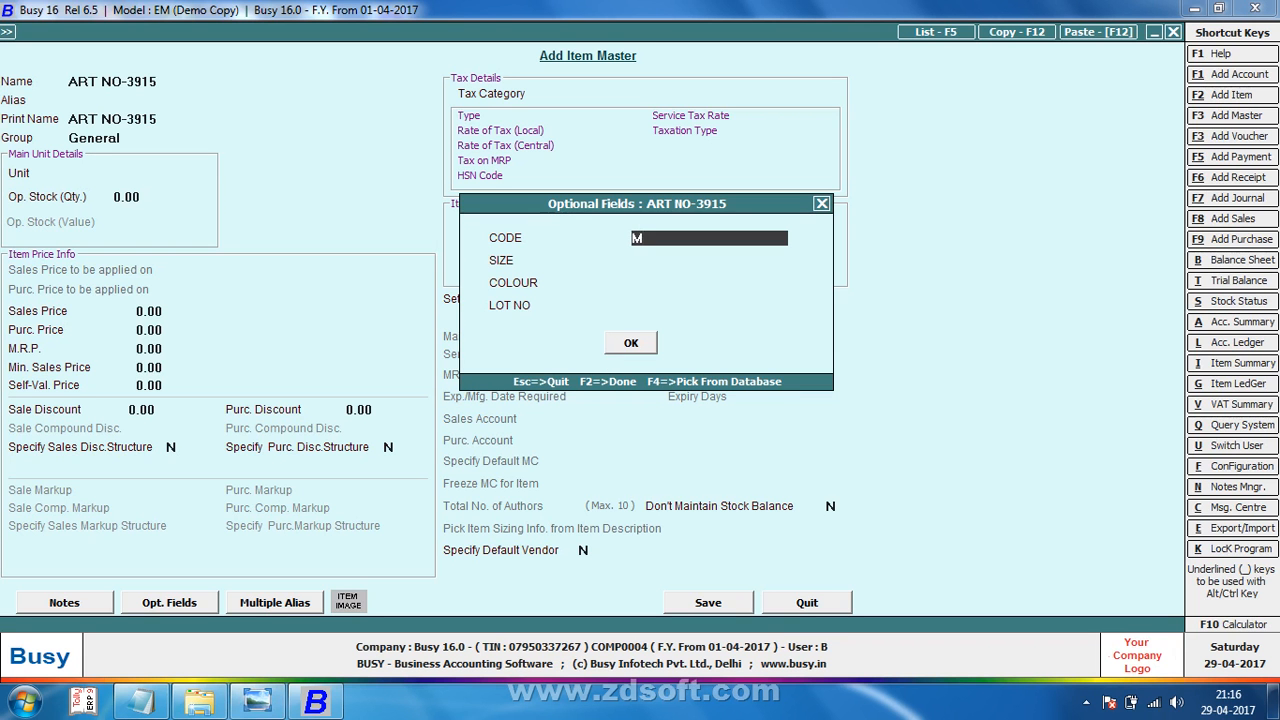
type("P")
key("alt+Tab")
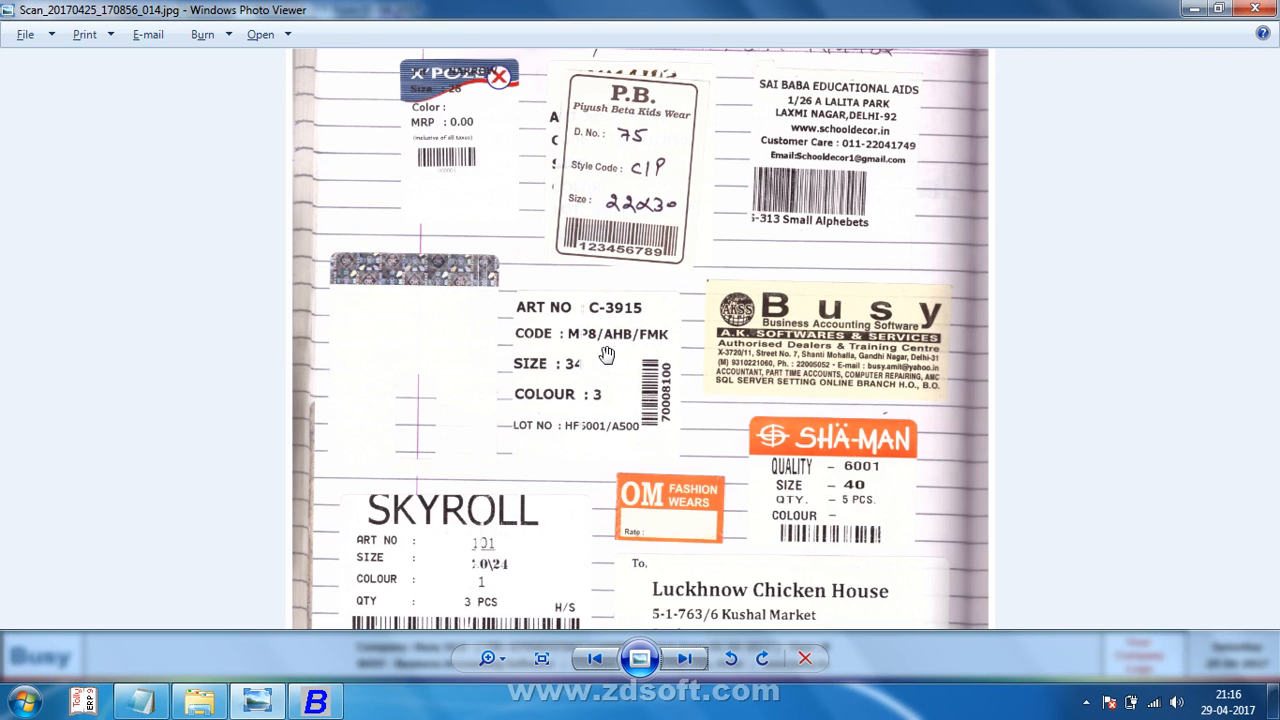
key("alt+Tab")
type("8/")
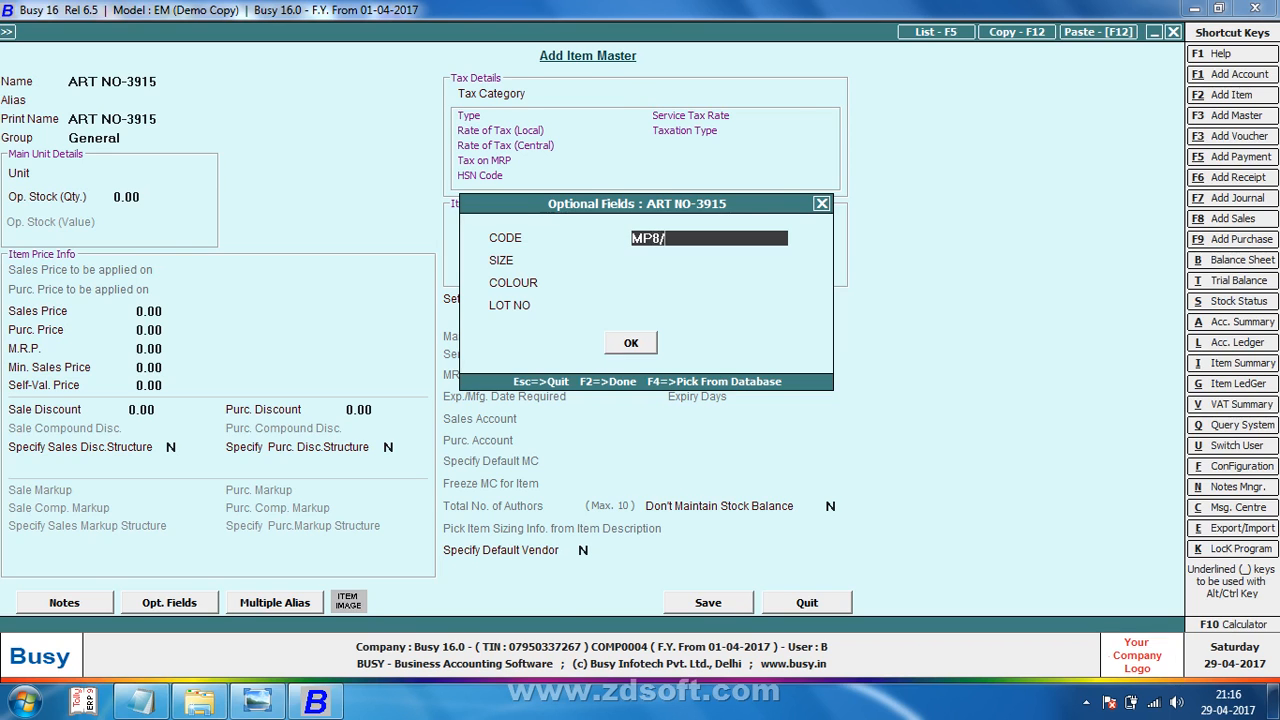
key("alt+Tab")
key("alt+Tab")
type("ABH")
key("alt+Tab")
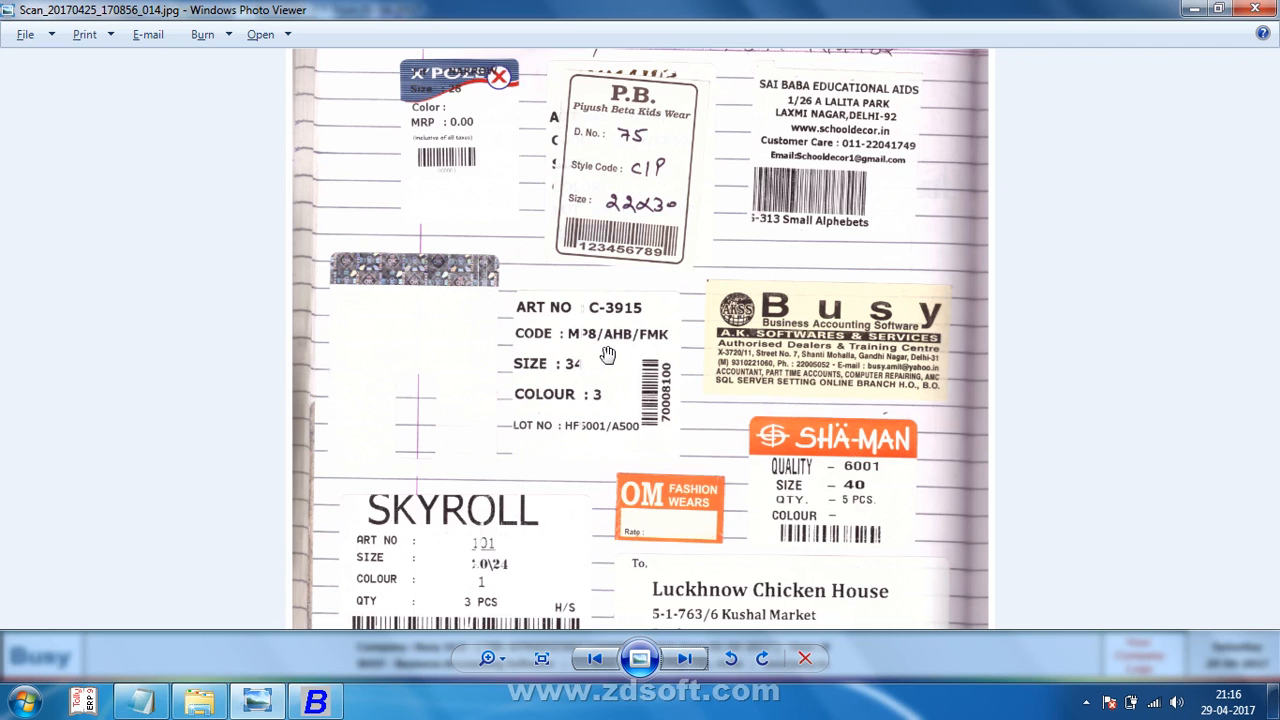
key("alt+Tab")
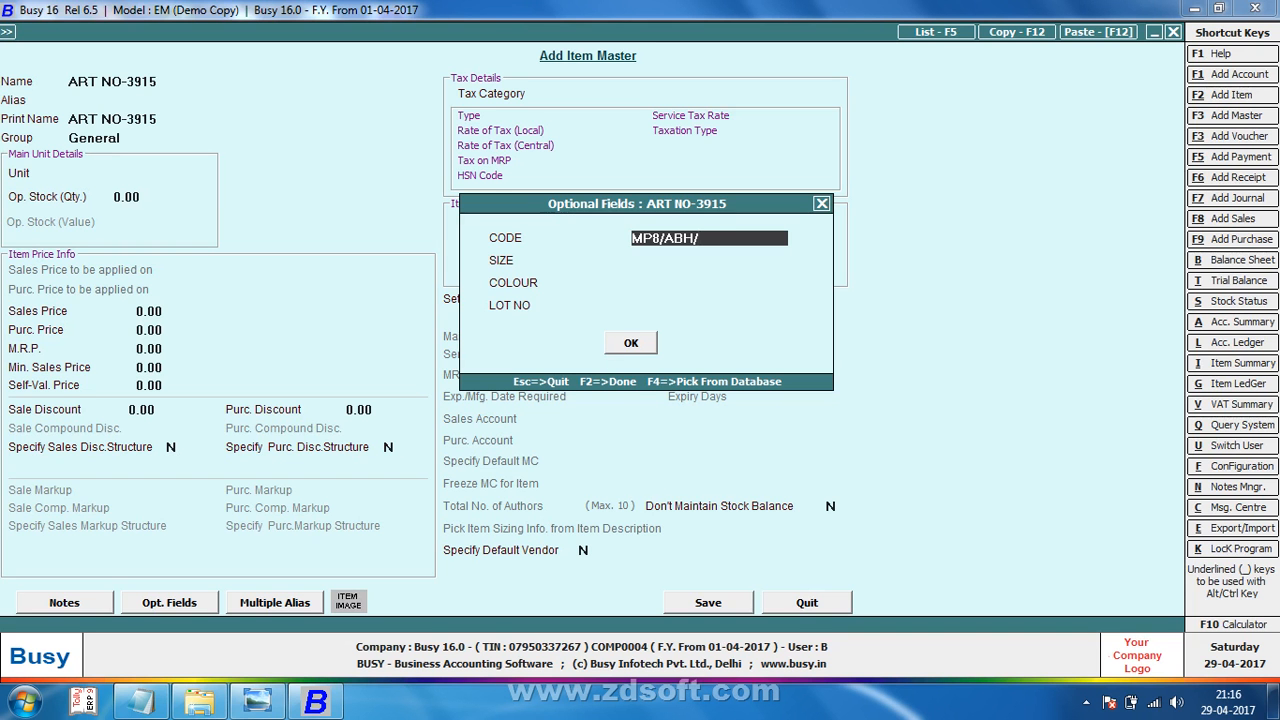
type("/FMK")
key("Return")
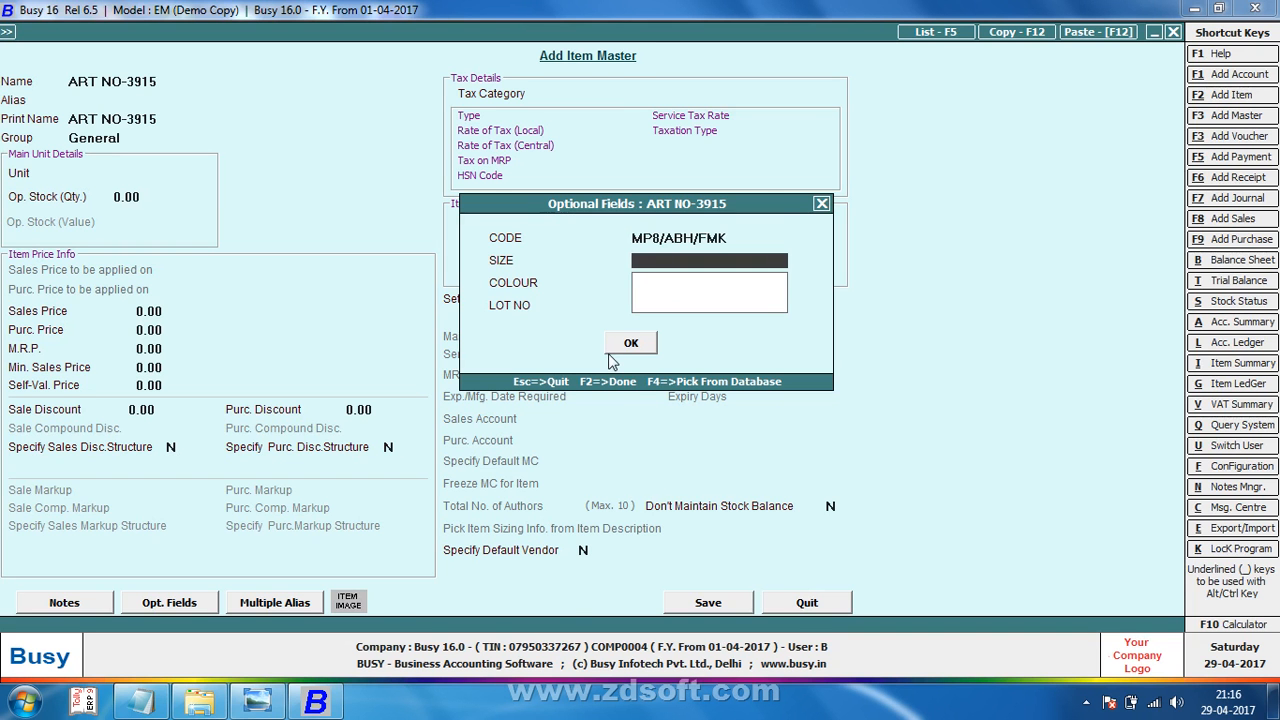
Step: Create a new SIZE master value 34 from the sample label and use it as the item's size
key("alt+Tab")
key("alt+Tab")
key("F3")
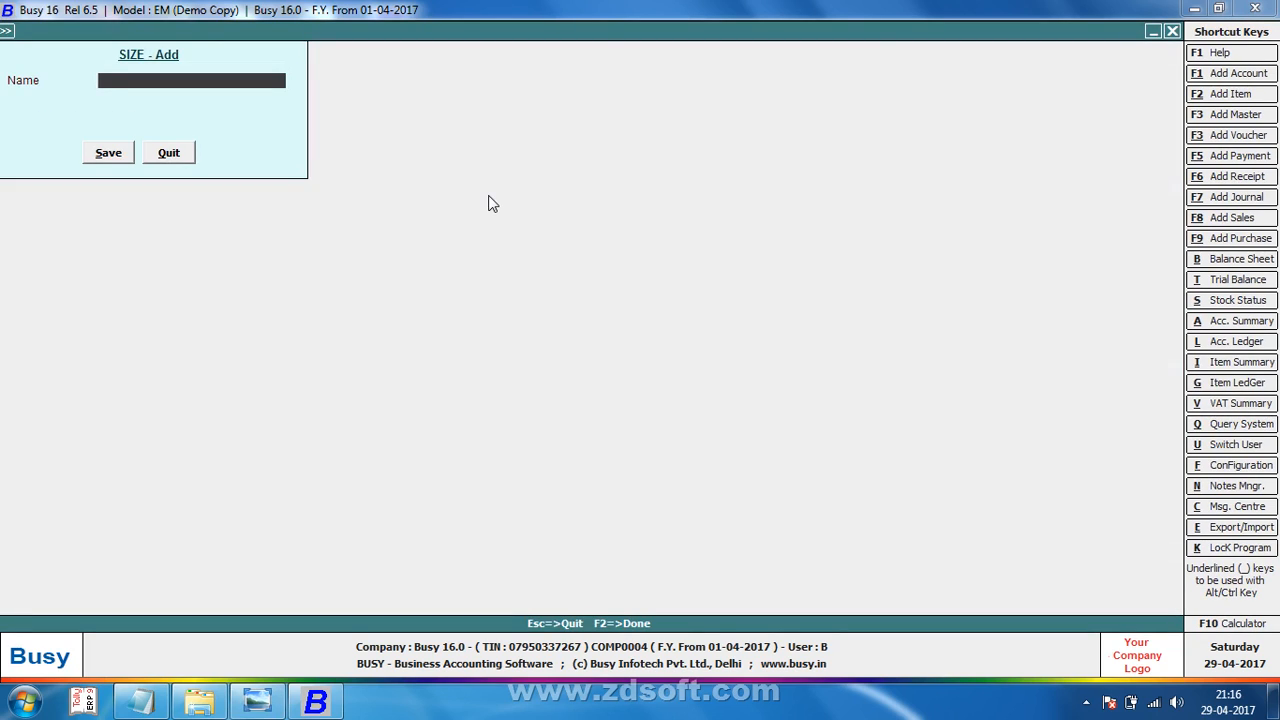
type("34")
key("Return")
key("Return")
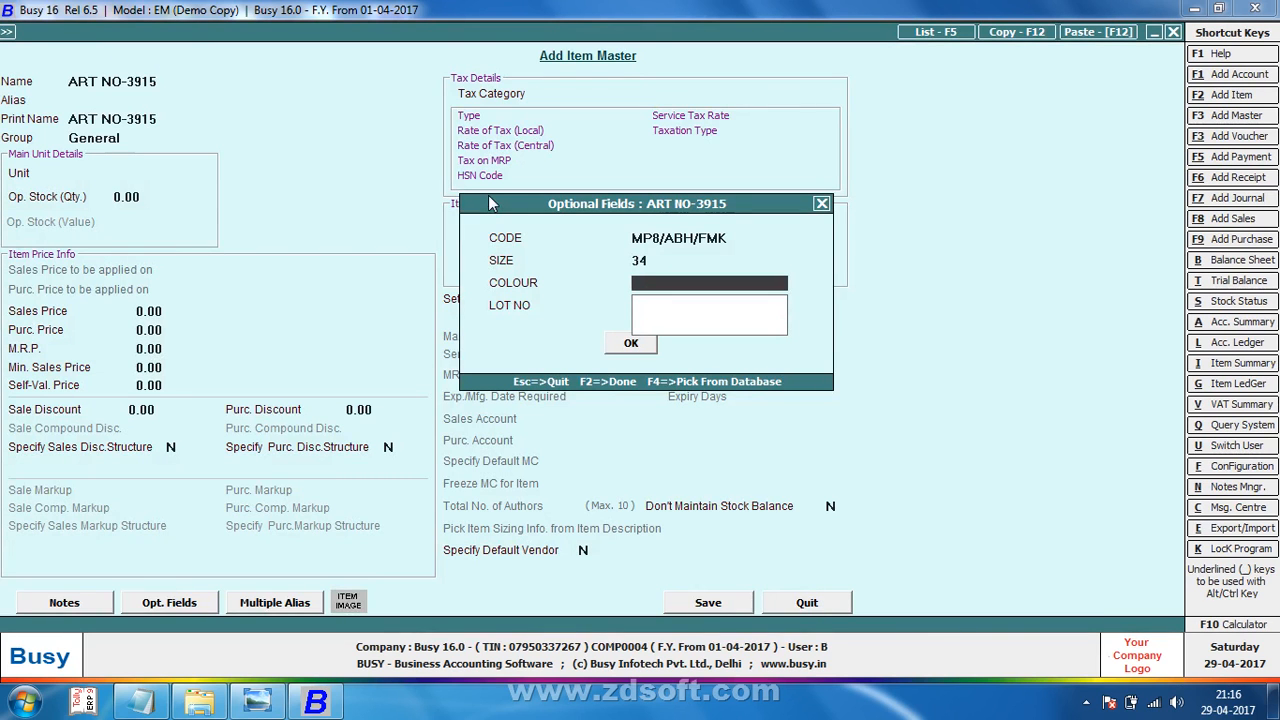
Step: Create a new COLOUR master value 3 from the sample label and use it as the item's colour
key("alt+Tab")
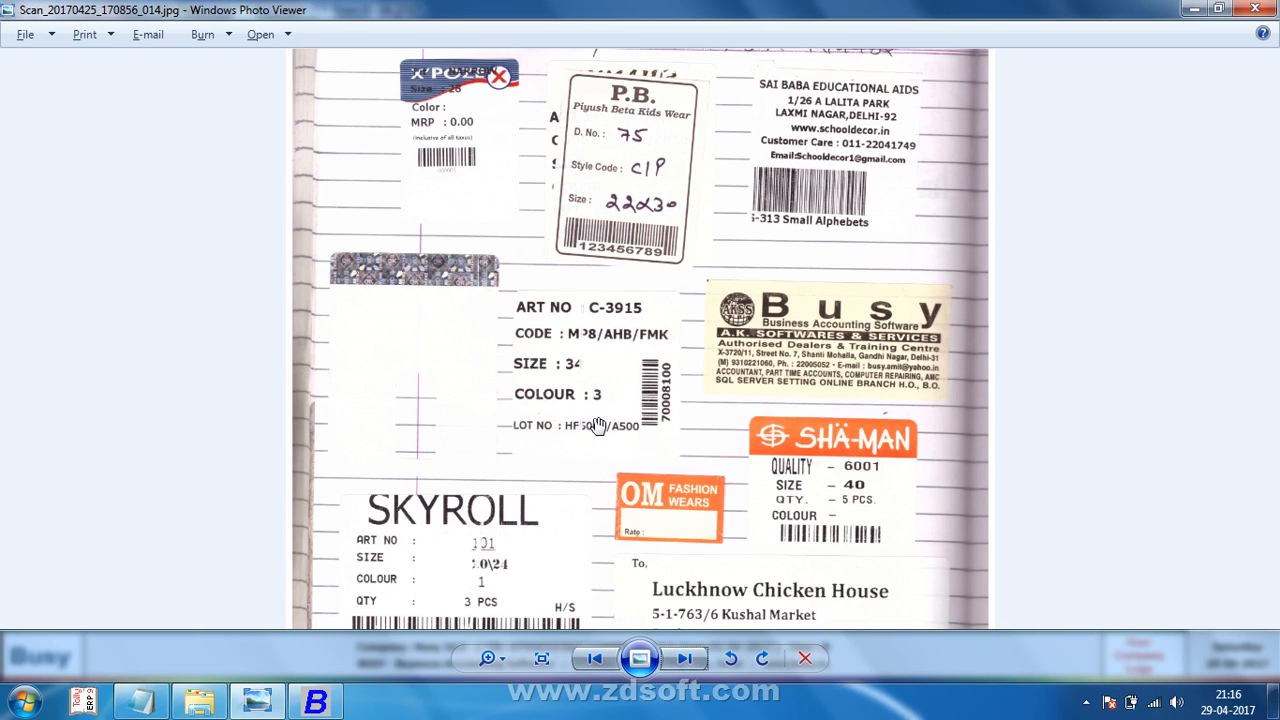
key("alt+Tab")
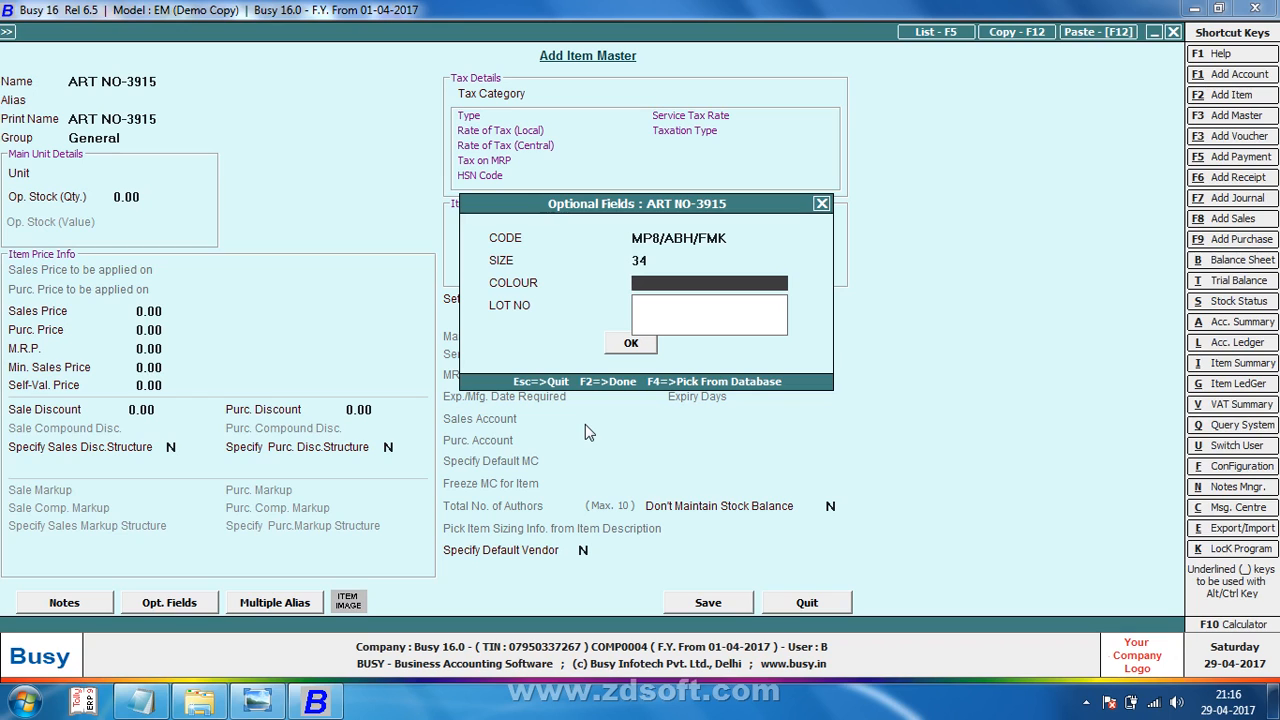
key("F3")
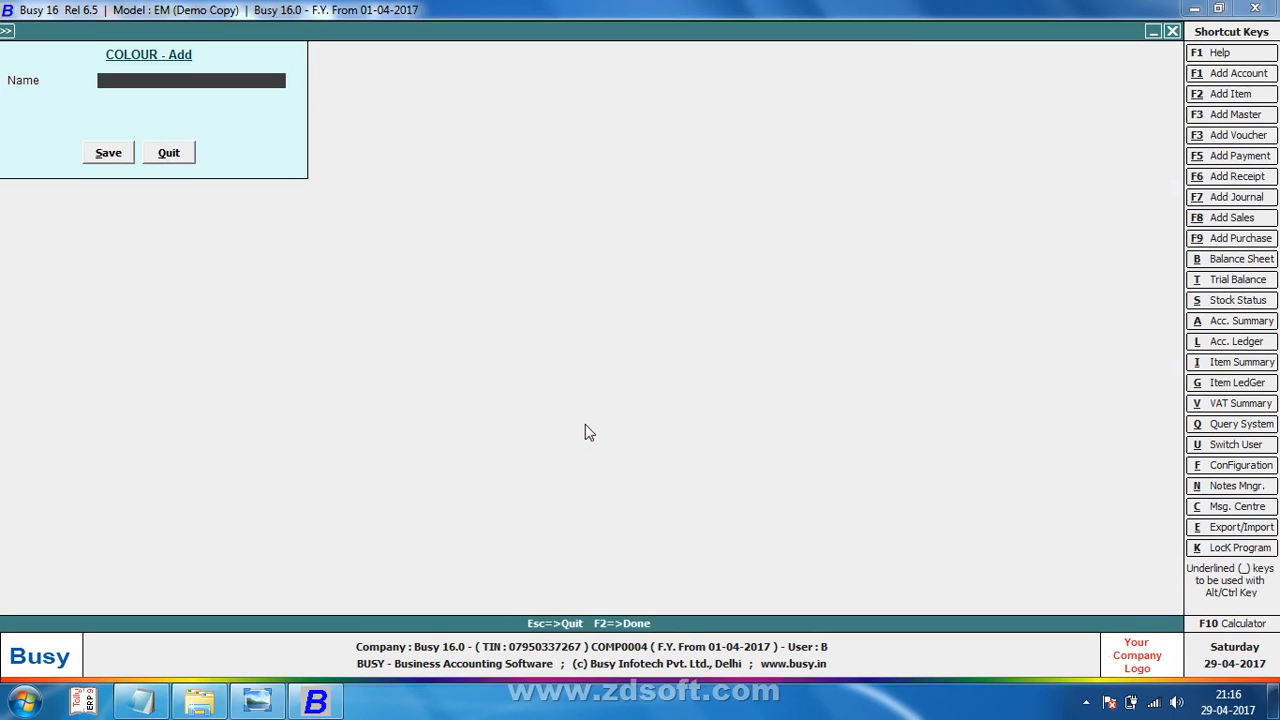
type("3")
key("F2")
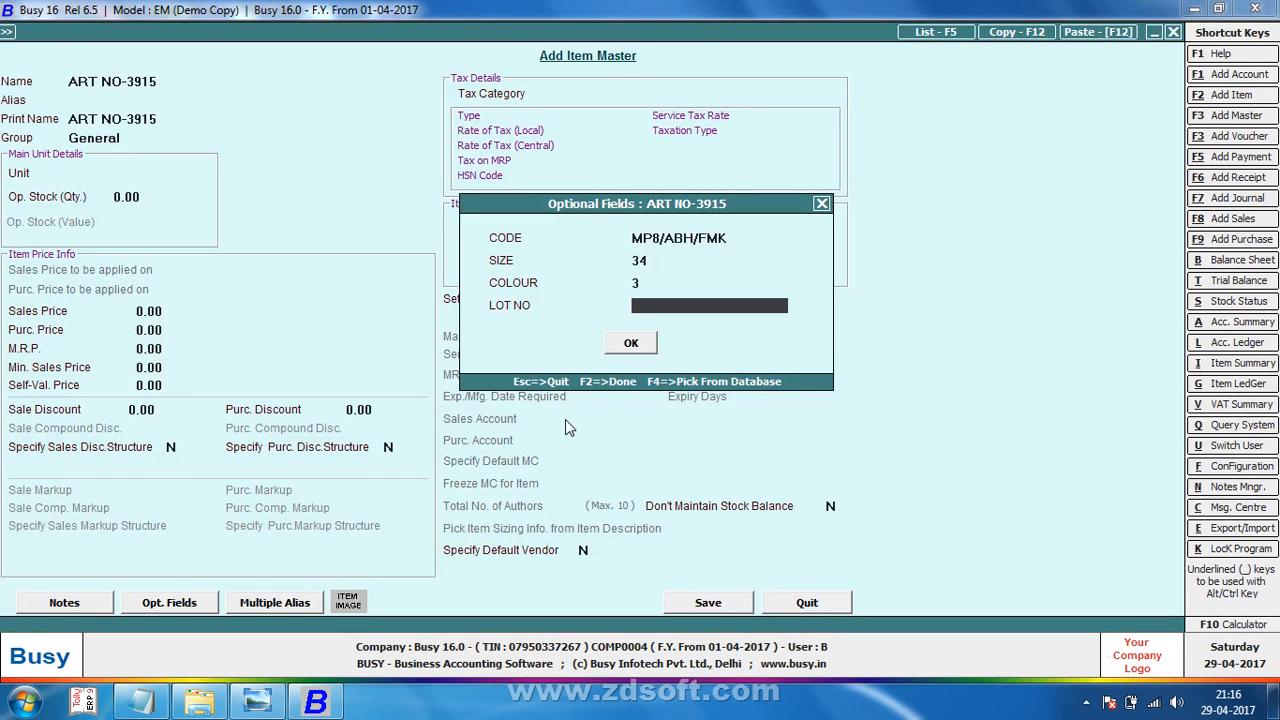
Step: Enter HF50001/A5000 as the item's LOT NO, consulting the sample label, and confirm the optional fields
key("alt+Tab")
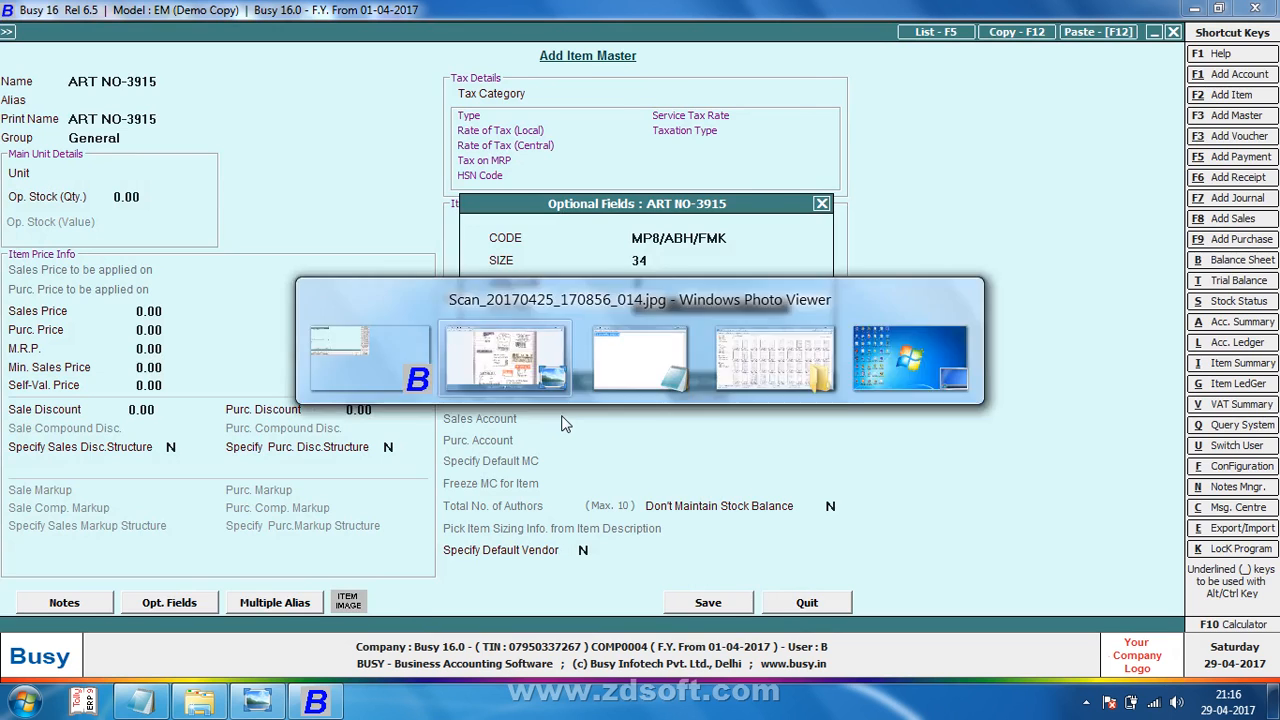
key("alt+Tab")
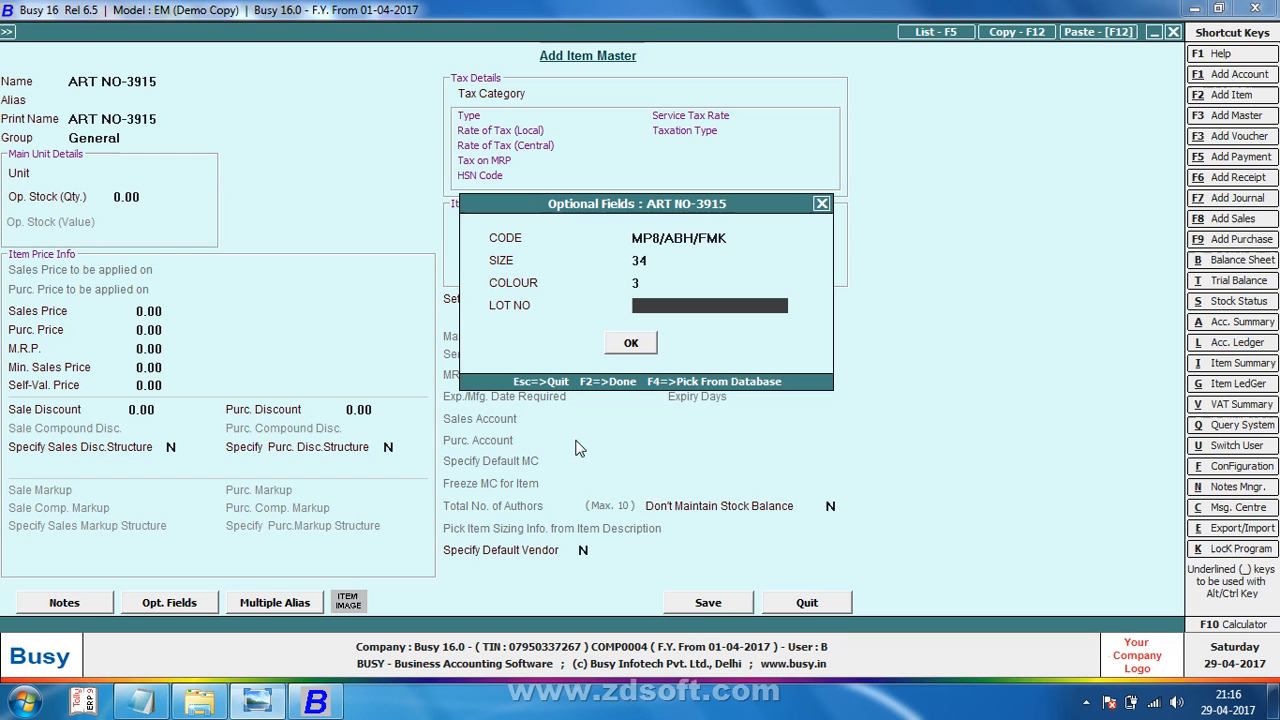
type("HF")
key("alt+Tab")
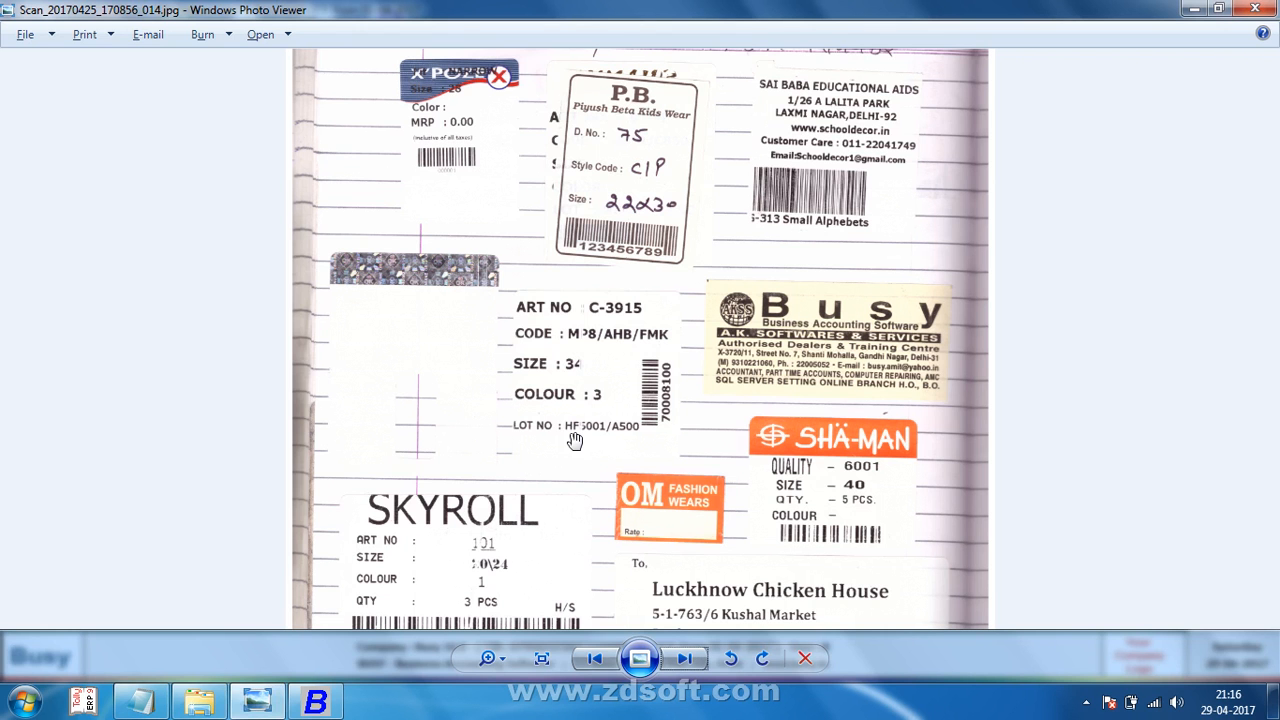
key("alt+Tab")
type("5001")
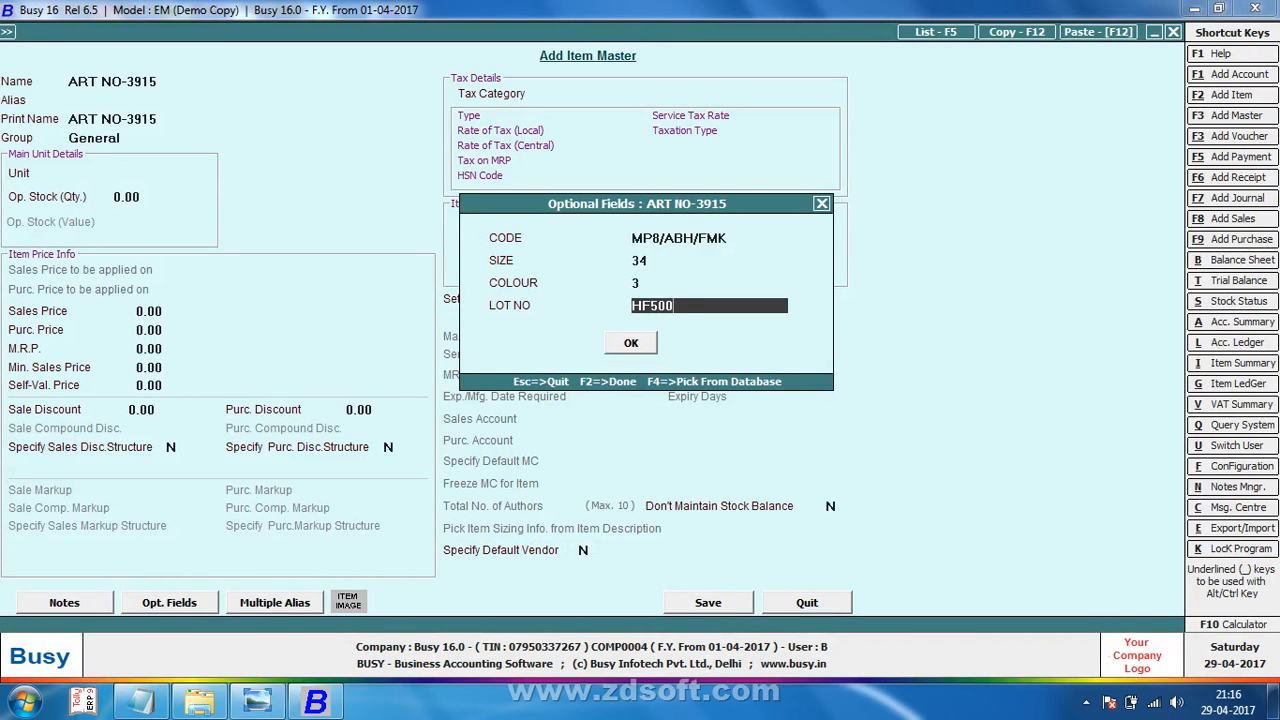
key("alt+Tab")
key("alt+Tab")
type("/A500")
type("0")
key("Return")
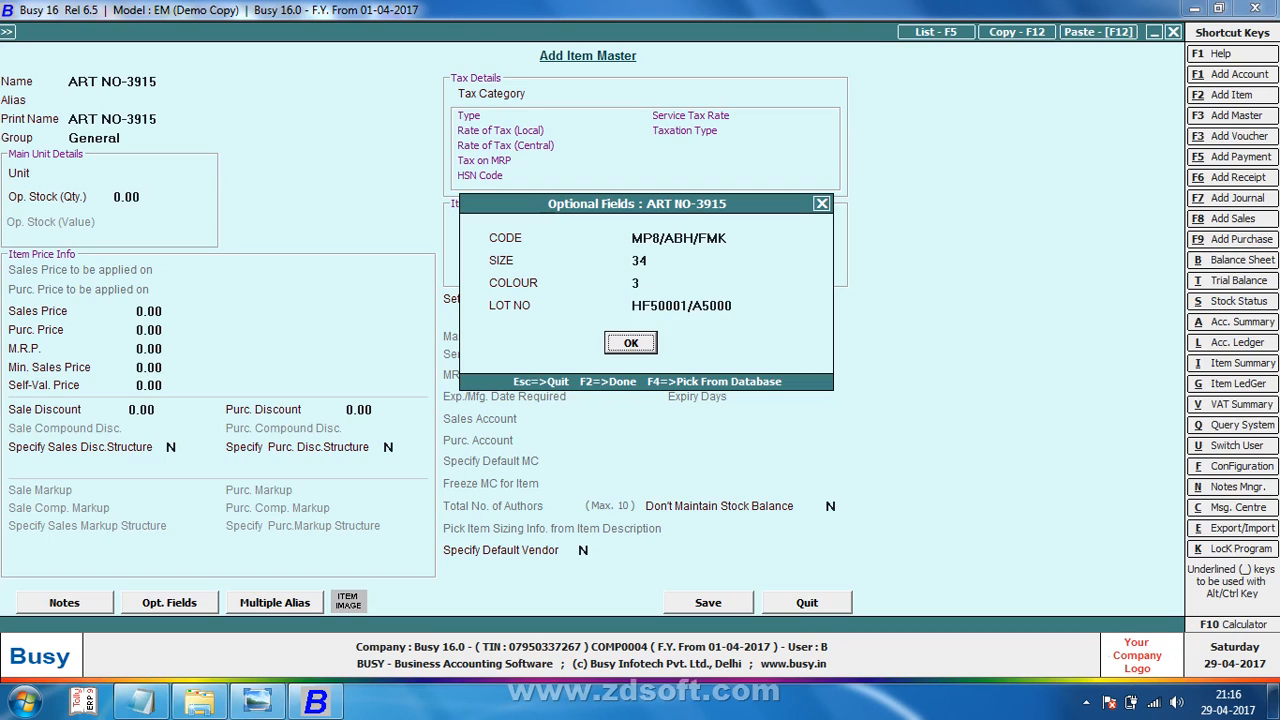
key("Return")
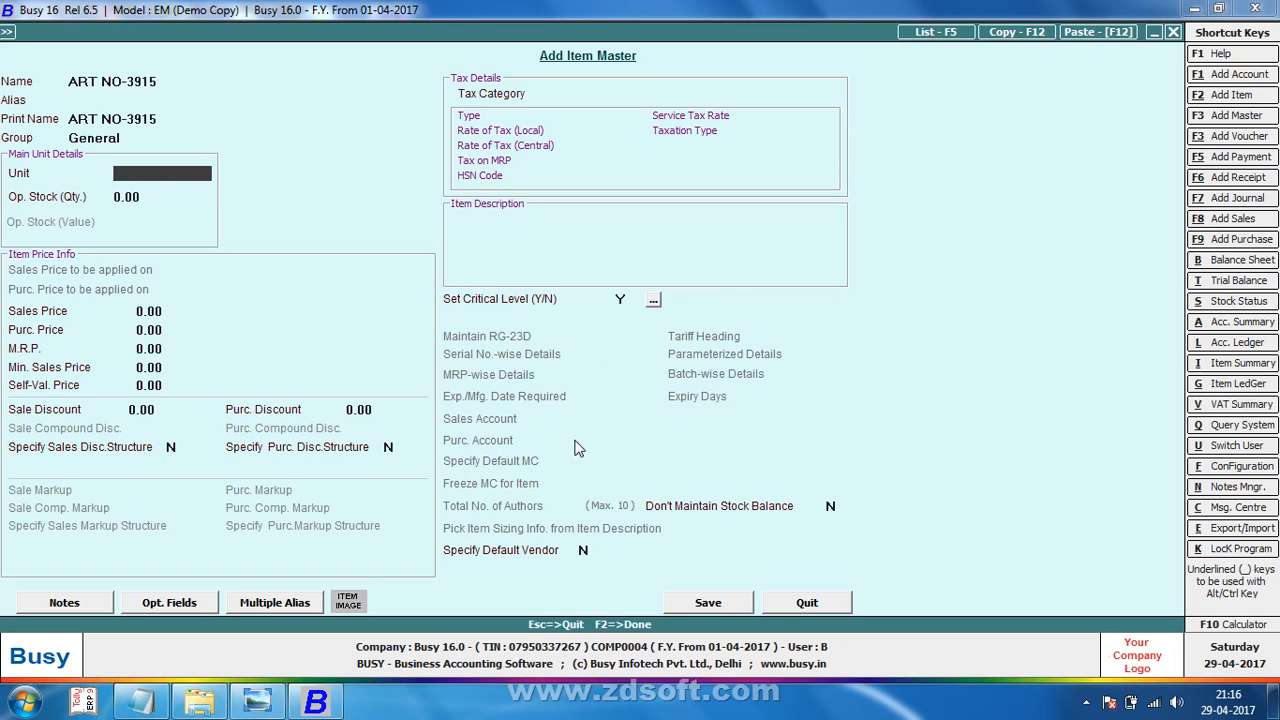
Step: Set the item's main unit to Pcs. and consult the sample label scan before entering prices
type("P")
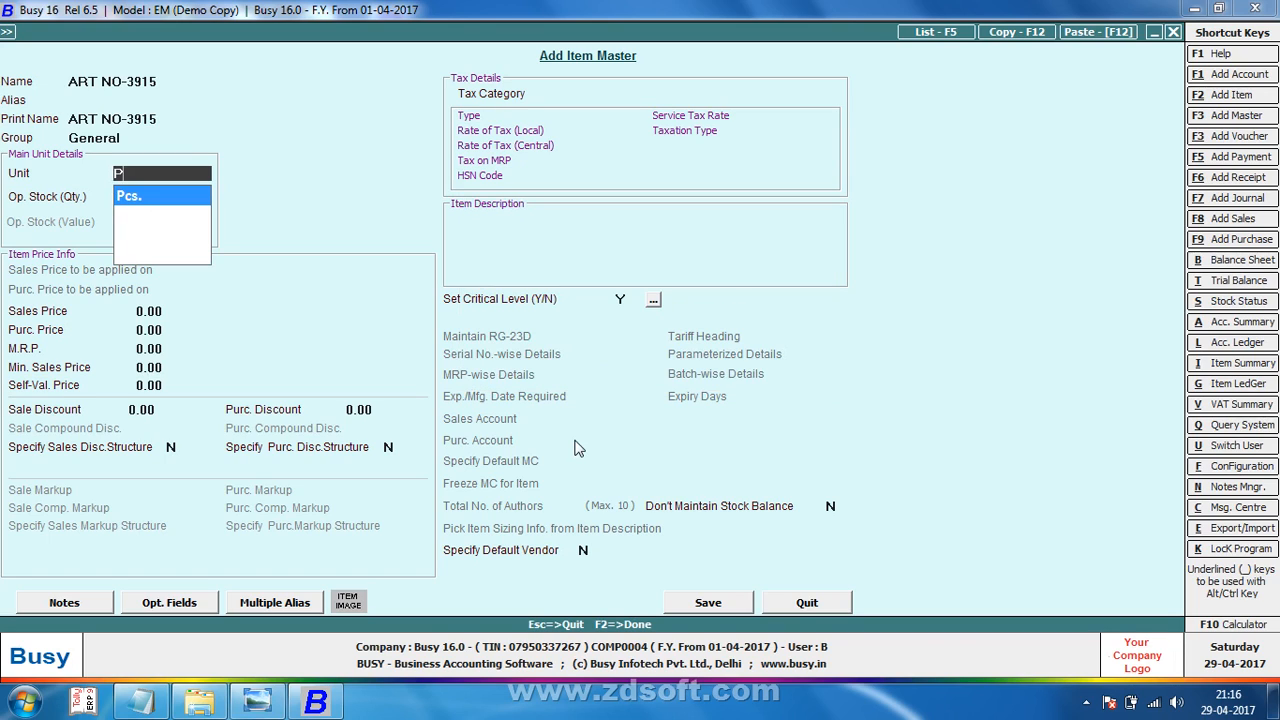
key("Return")
key("Return")
key("alt+Tab")
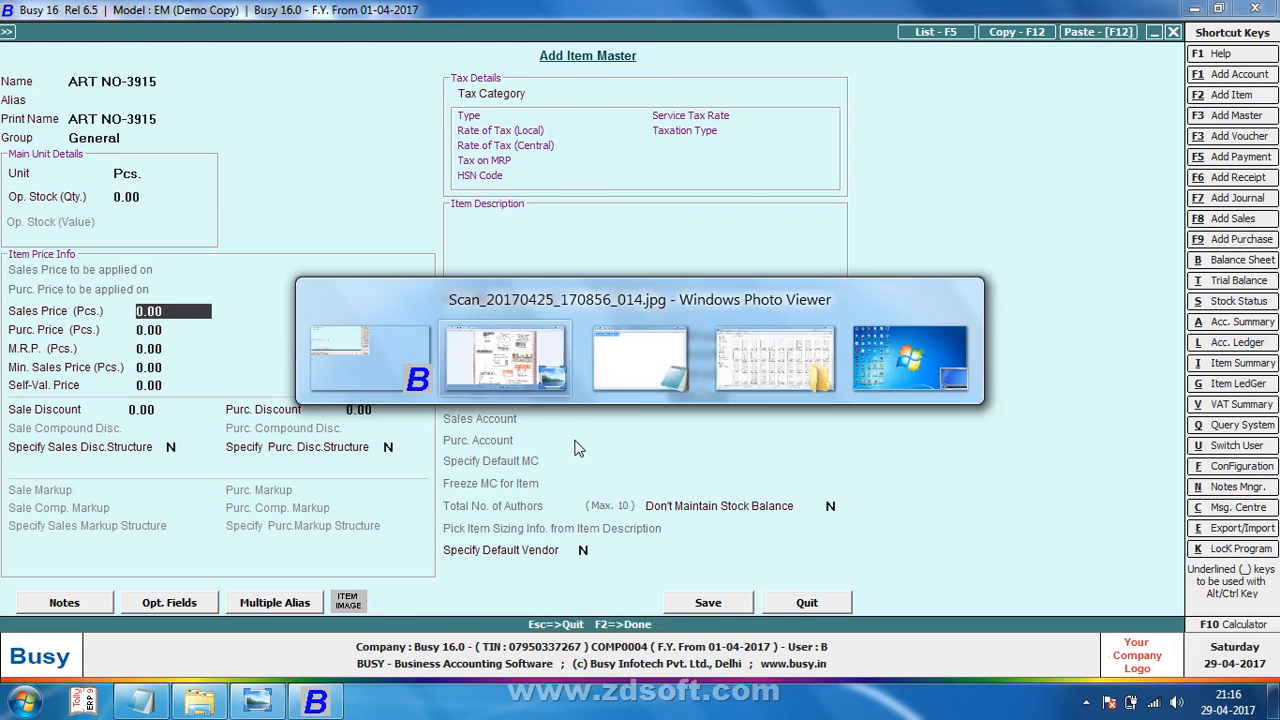
key("alt+Tab")
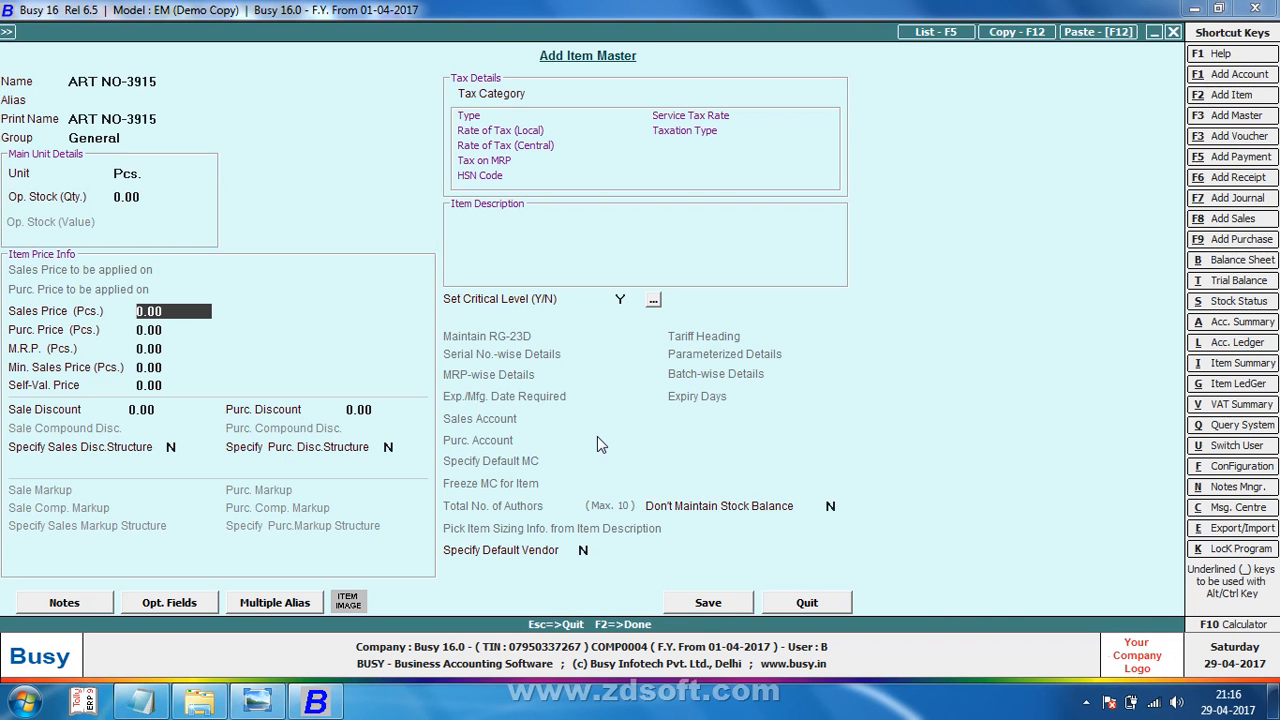
Step: Enter a sales price of 1100, a purchase price of 1000 and an M.R.P. of 1500, and save the item master
type("1100")
key("Return")
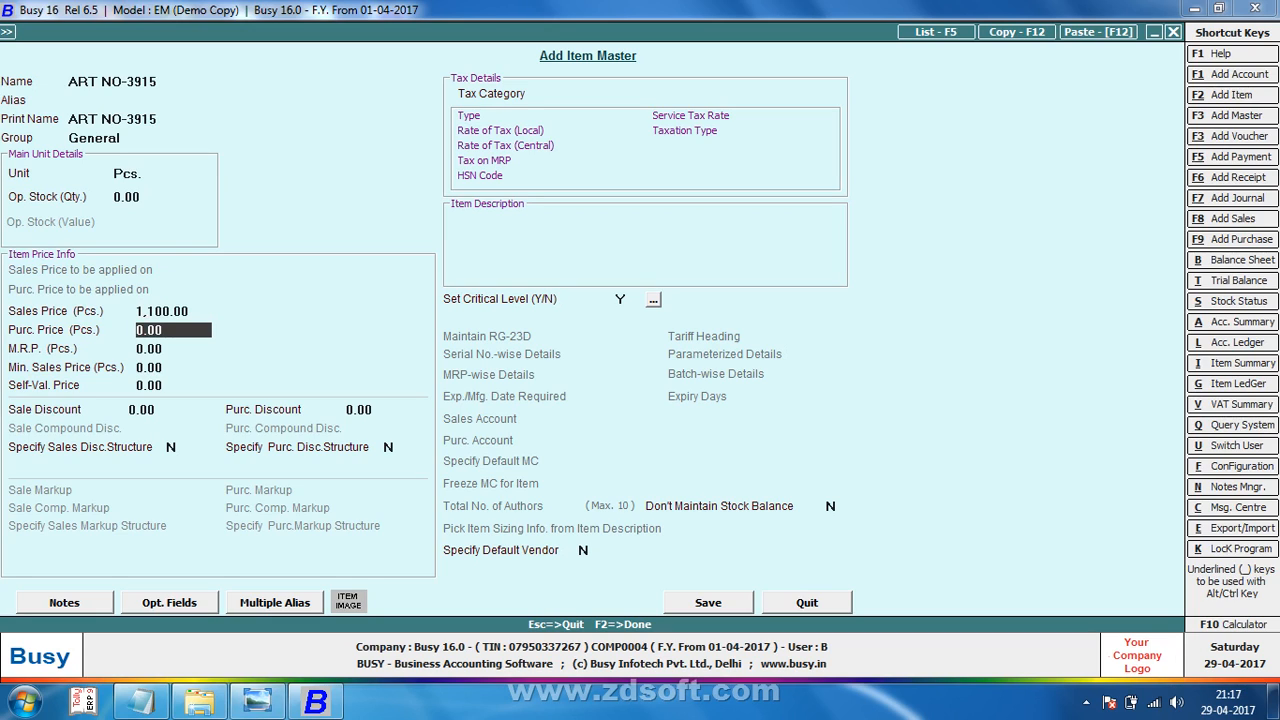
type("1000")
key("Return")
type("15000")
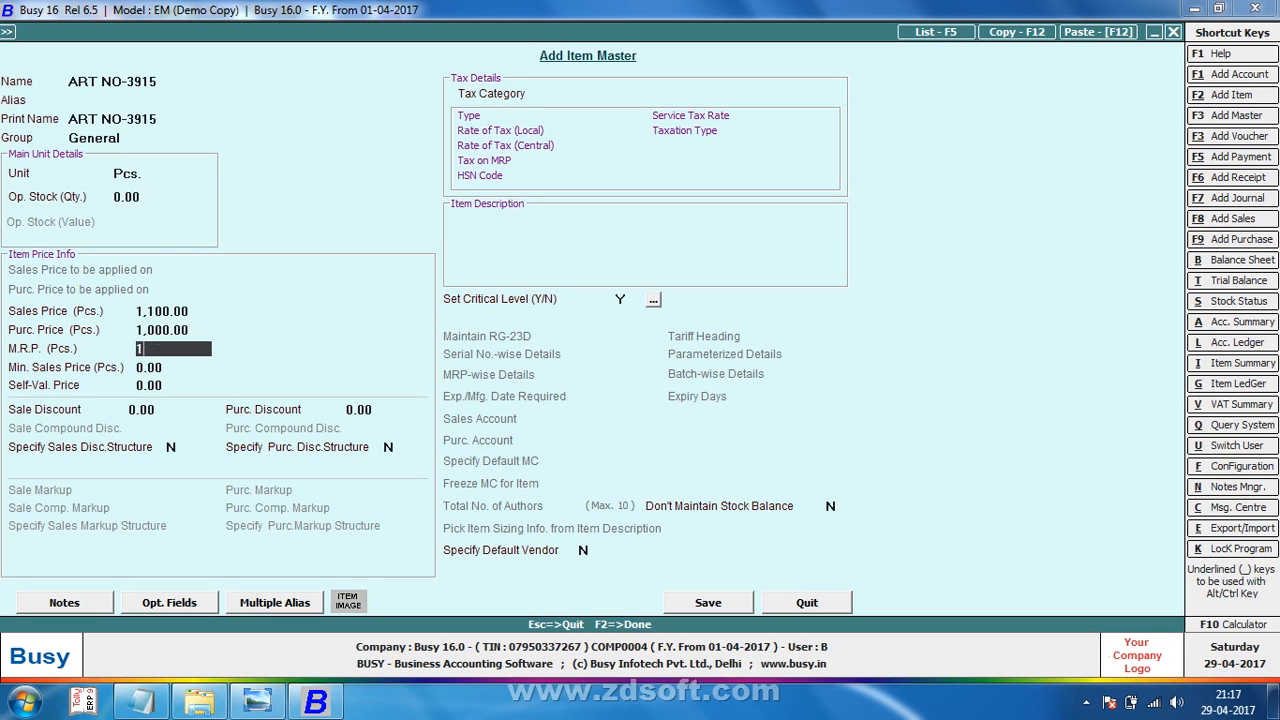
key("Return")
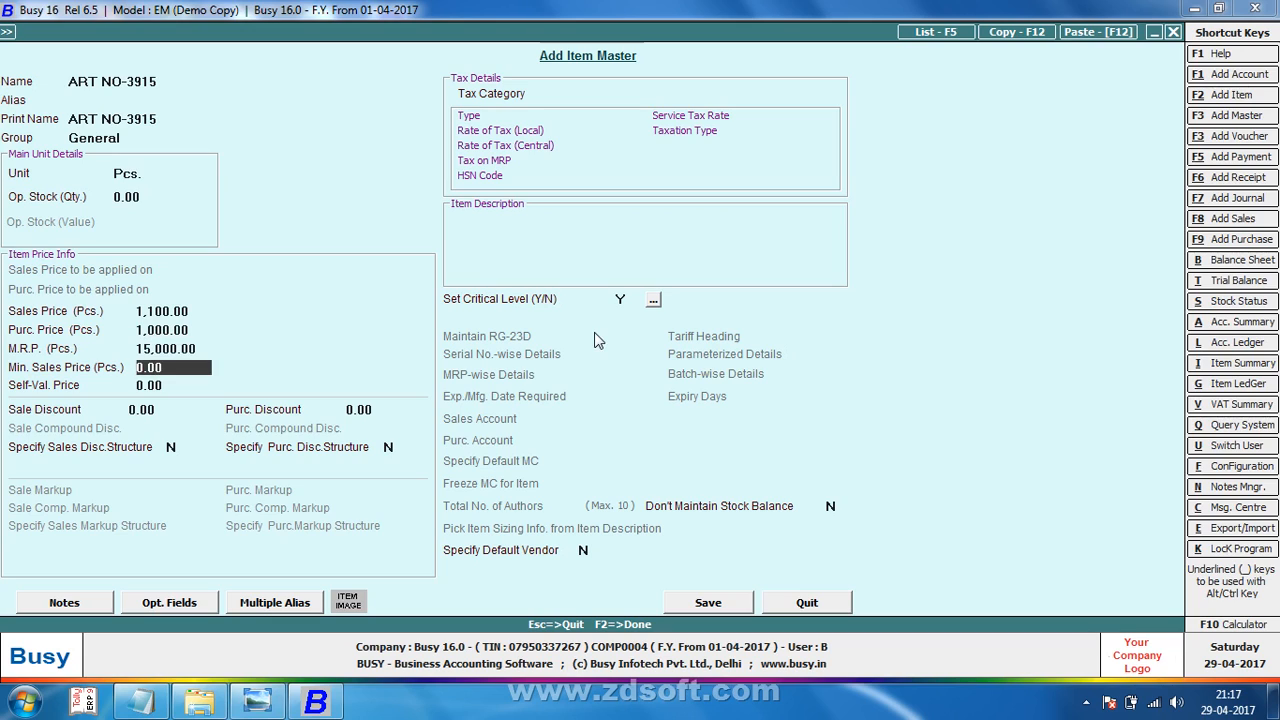
key("Up")
type("1500")
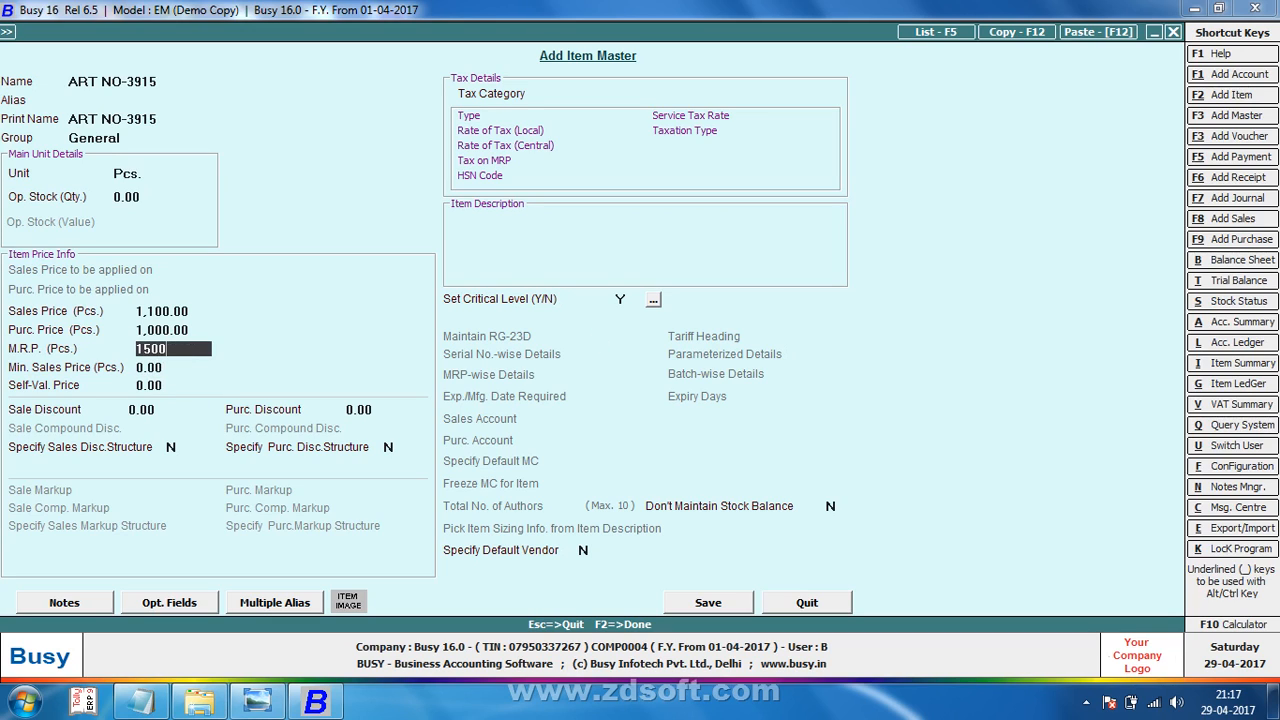
key("Return")
key("F2")
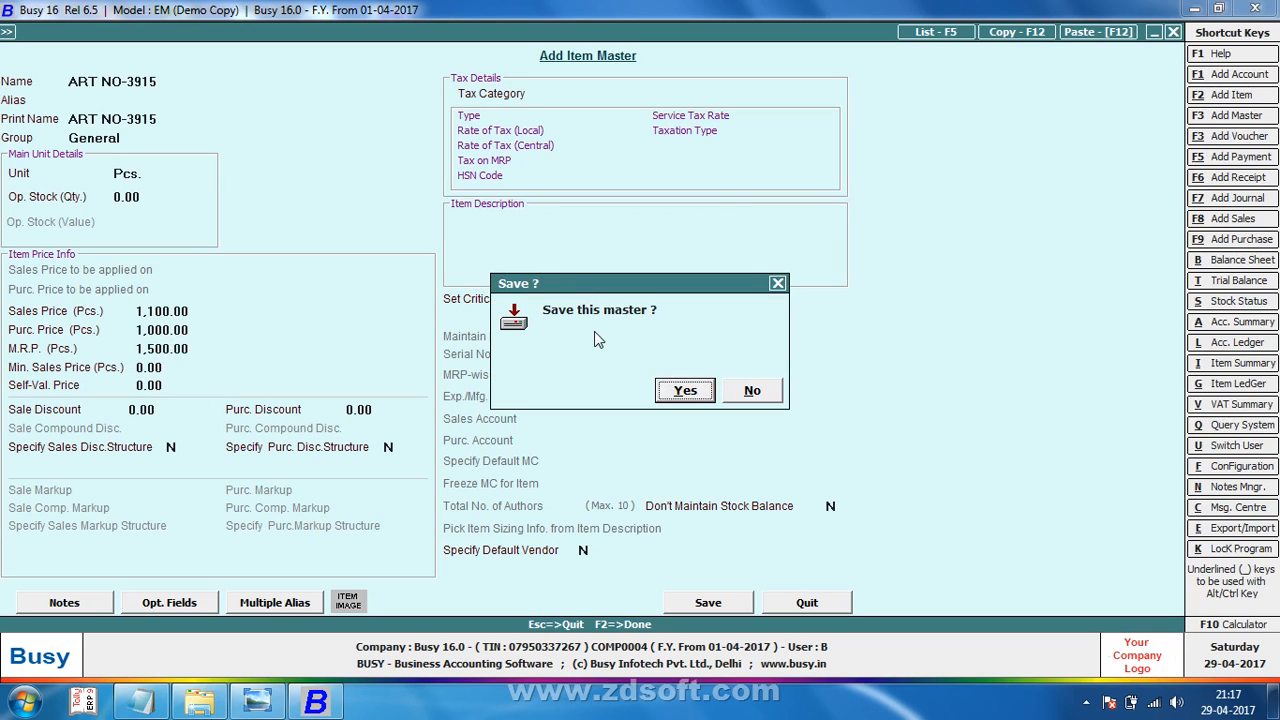
key("Return")
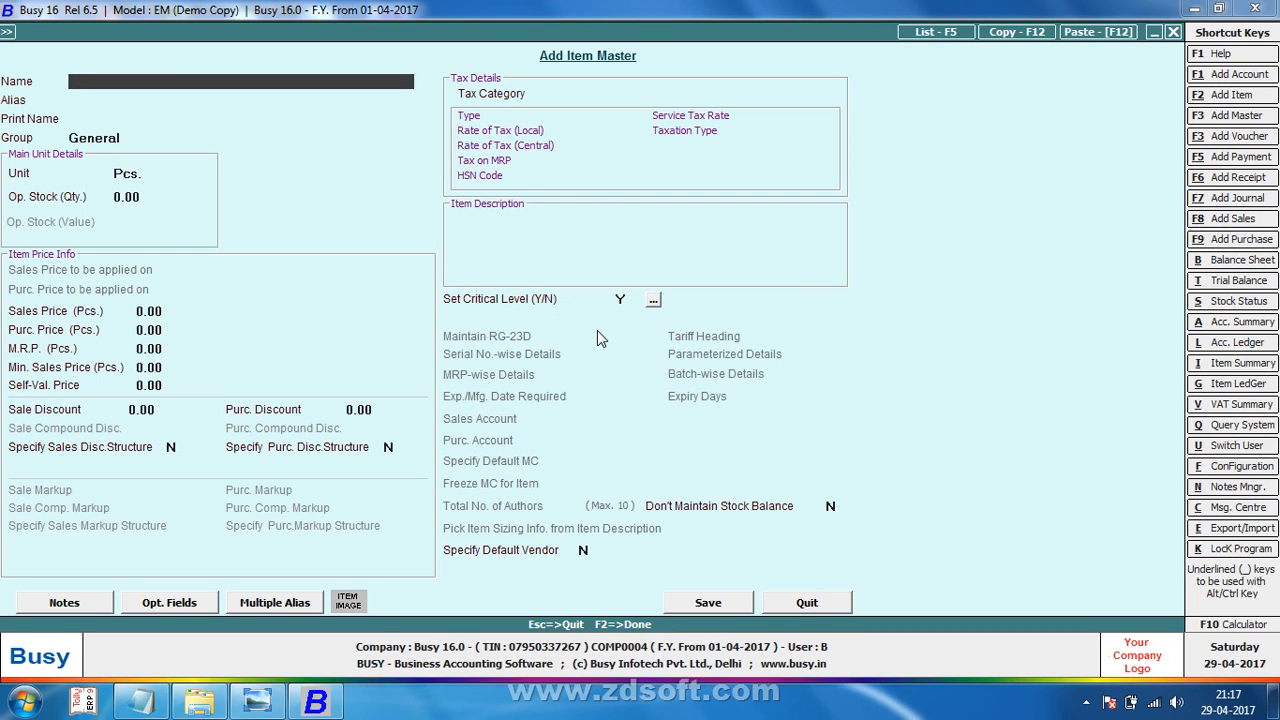
Step: Leave the item master form and look over the sample label scan again
key("Escape")
key("Escape")
key("Escape")
key("alt+Tab")
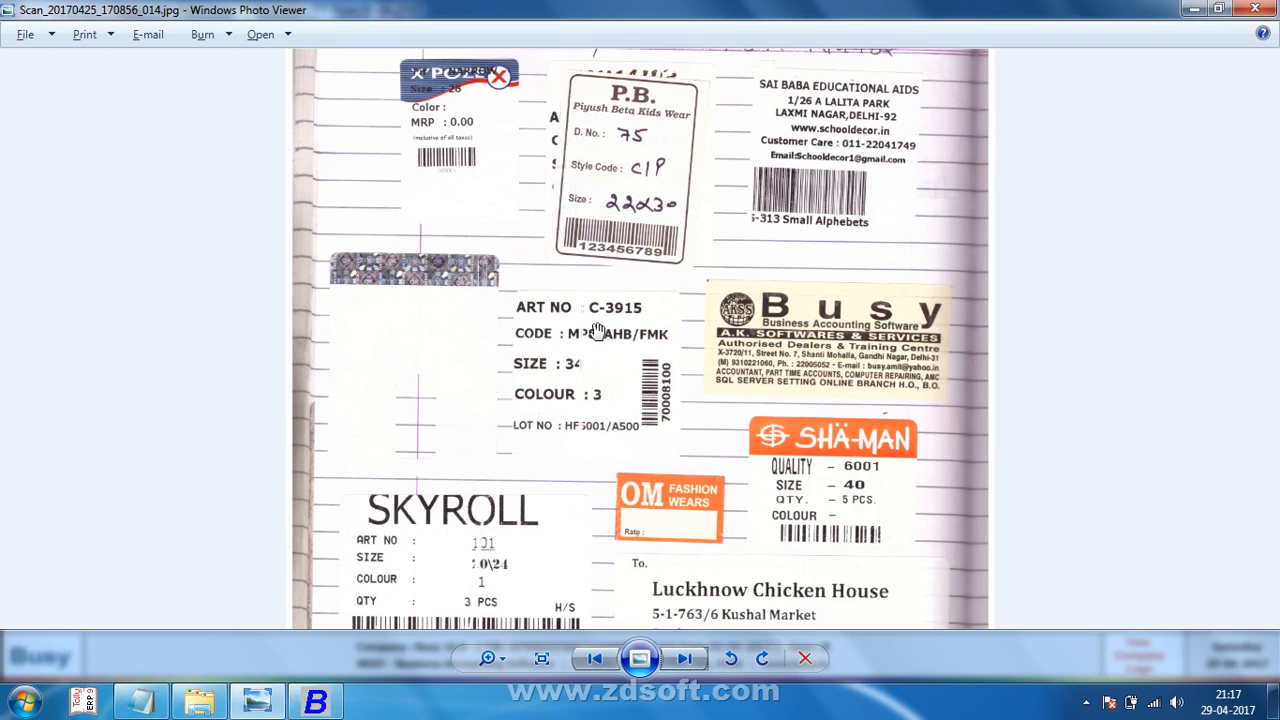
key("alt+Tab")
key("alt+Tab")
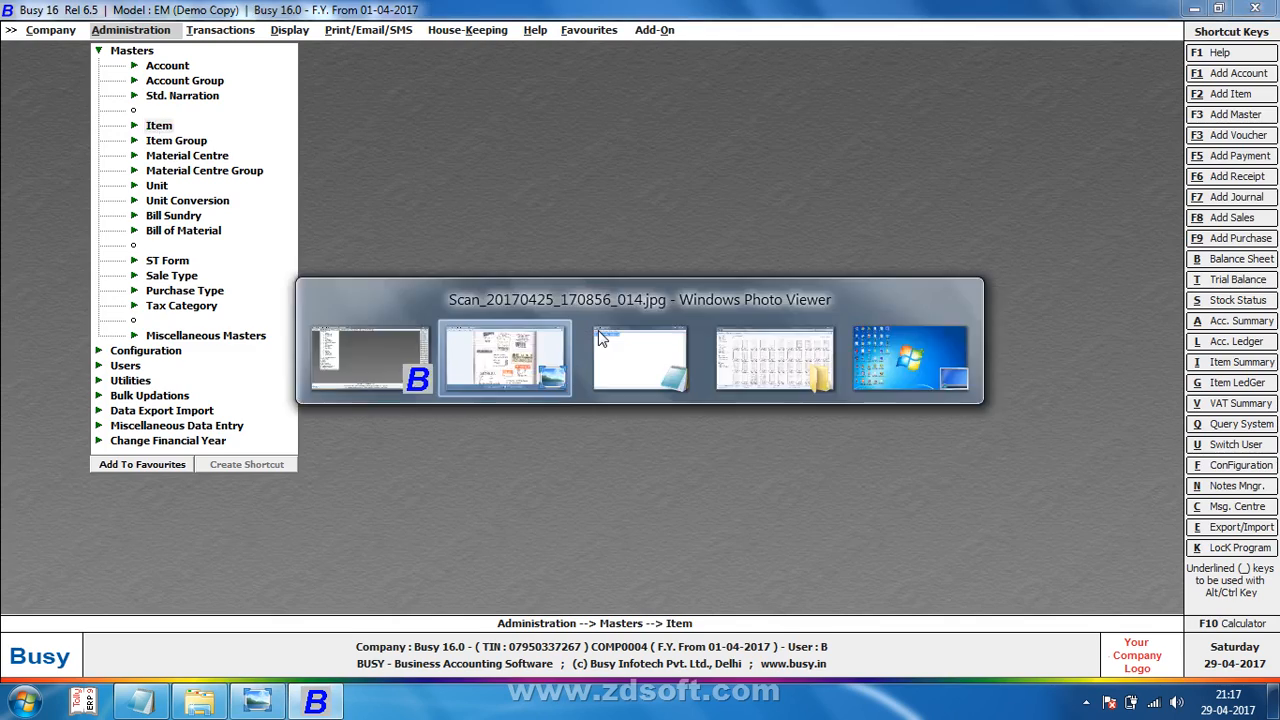
key("alt+Tab")
Step: Open the Item Bar-code Printing add-on and accept starting it in demo mode
key("Left")
key("Right")
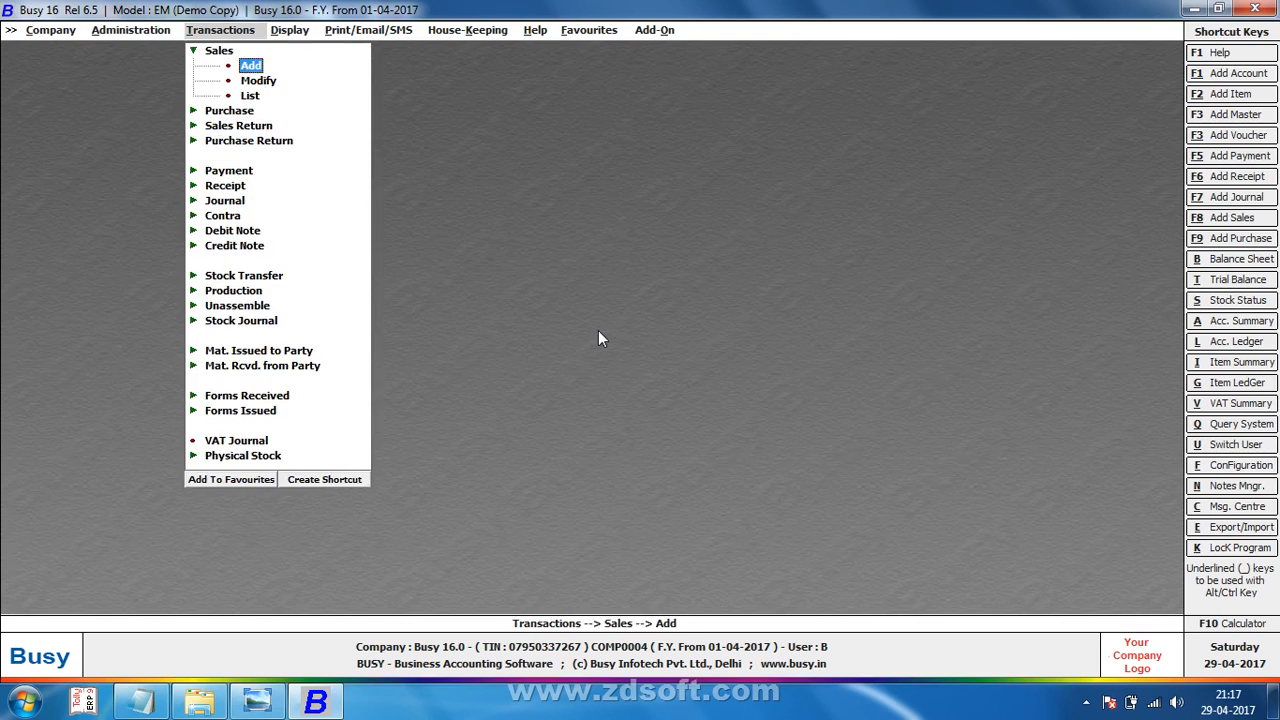
key("Right")
key("Right")
key("Right")
key("Right")
key("Right")
key("Right")
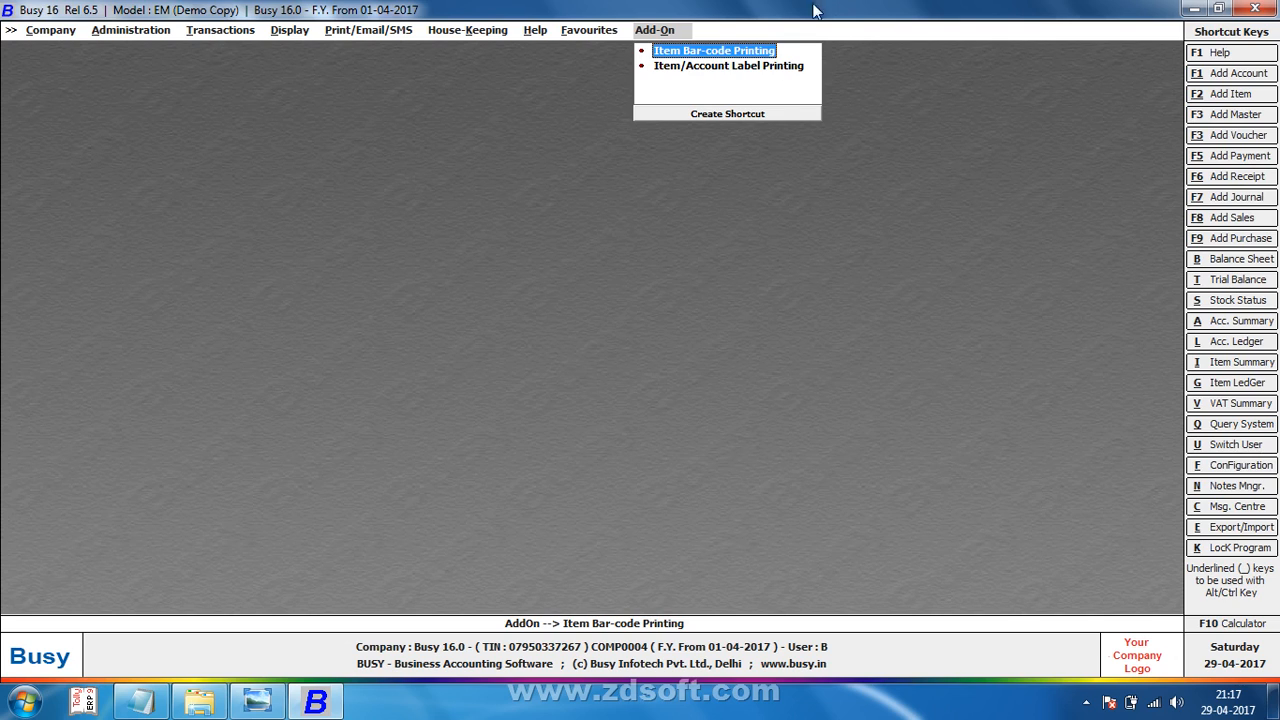
left_click(715, 55)
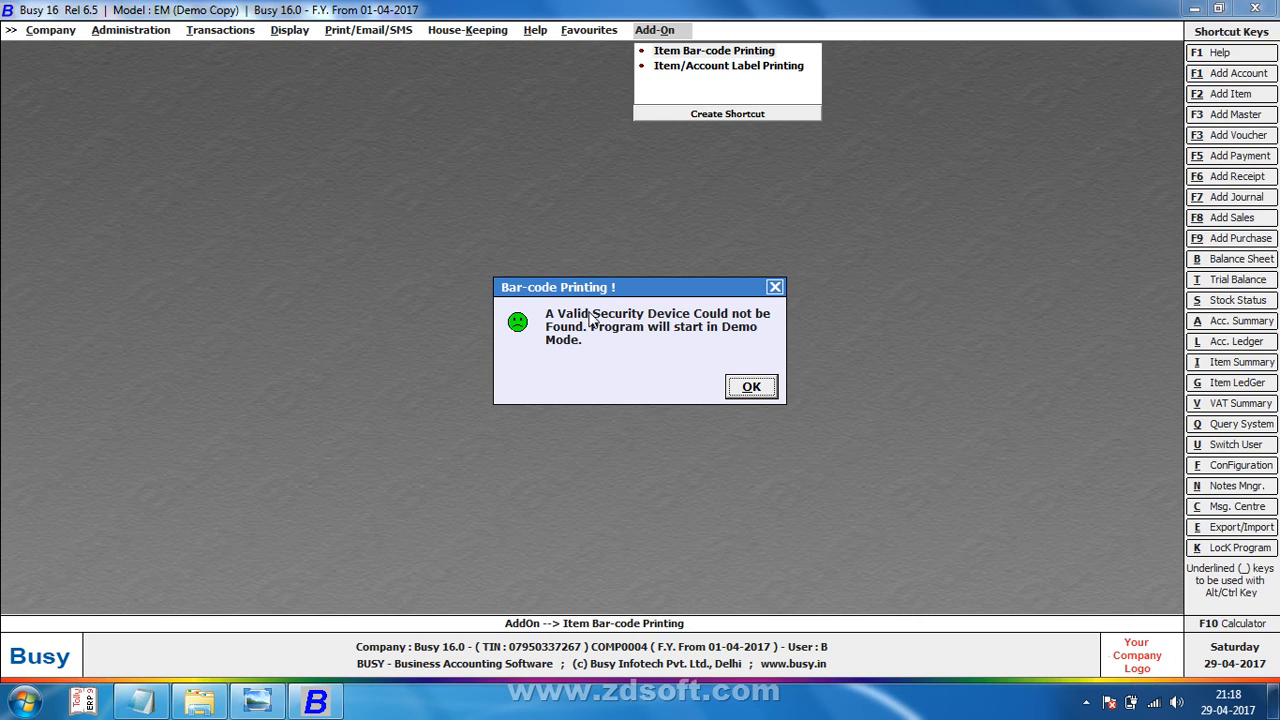
key("Return")
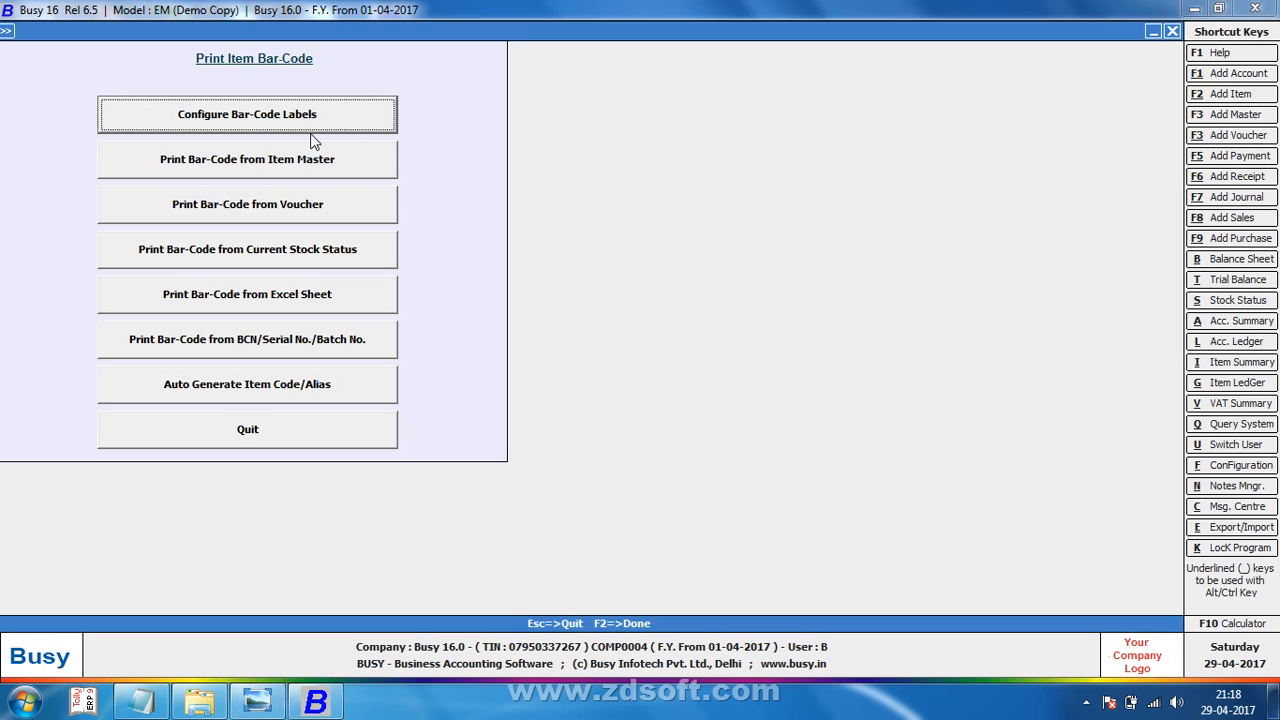
Step: Add a new bar-code label format named BARCODE in the bar-code label configuration
key("Return")
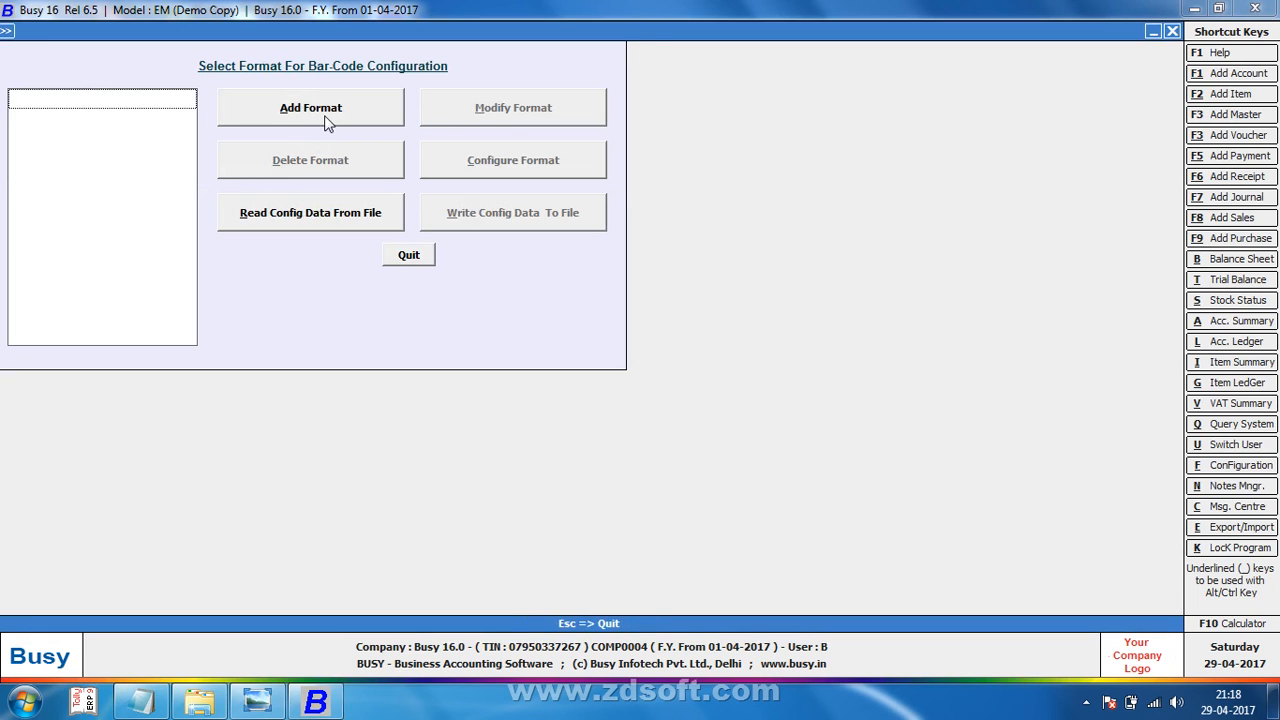
left_click(325, 121)
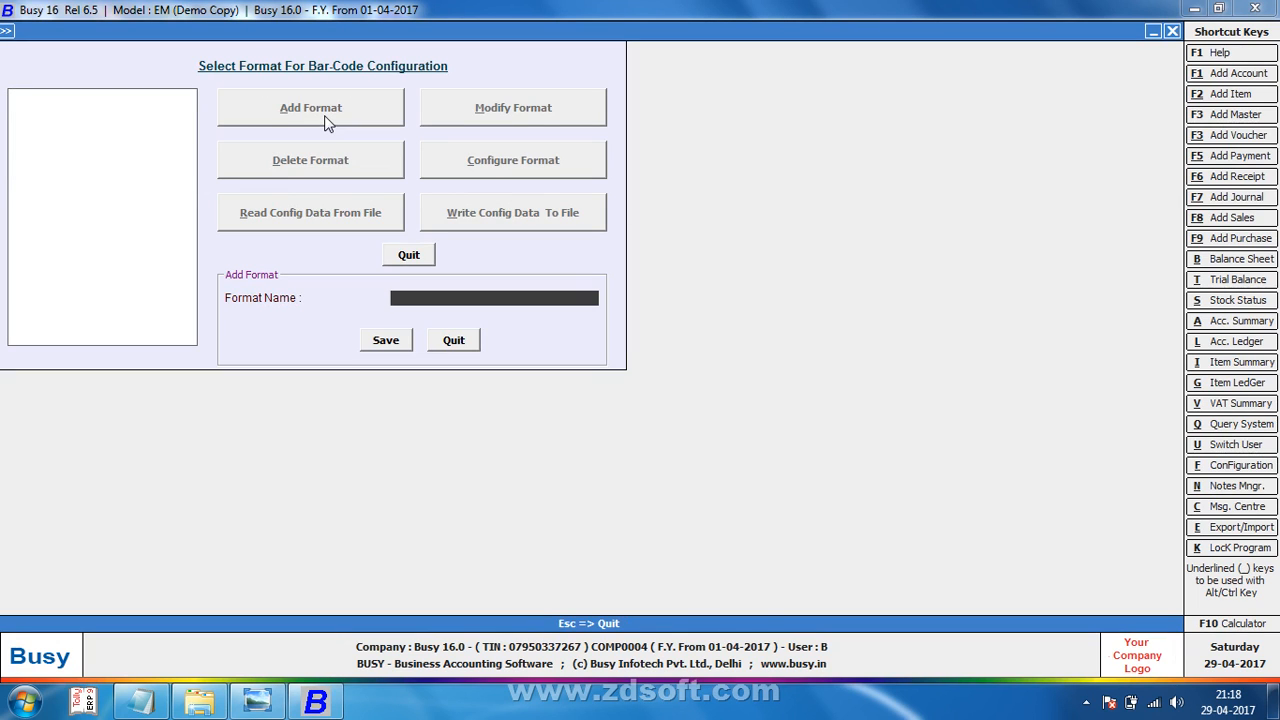
type("BAR")
type("DE")
key("Return")
key("Return")
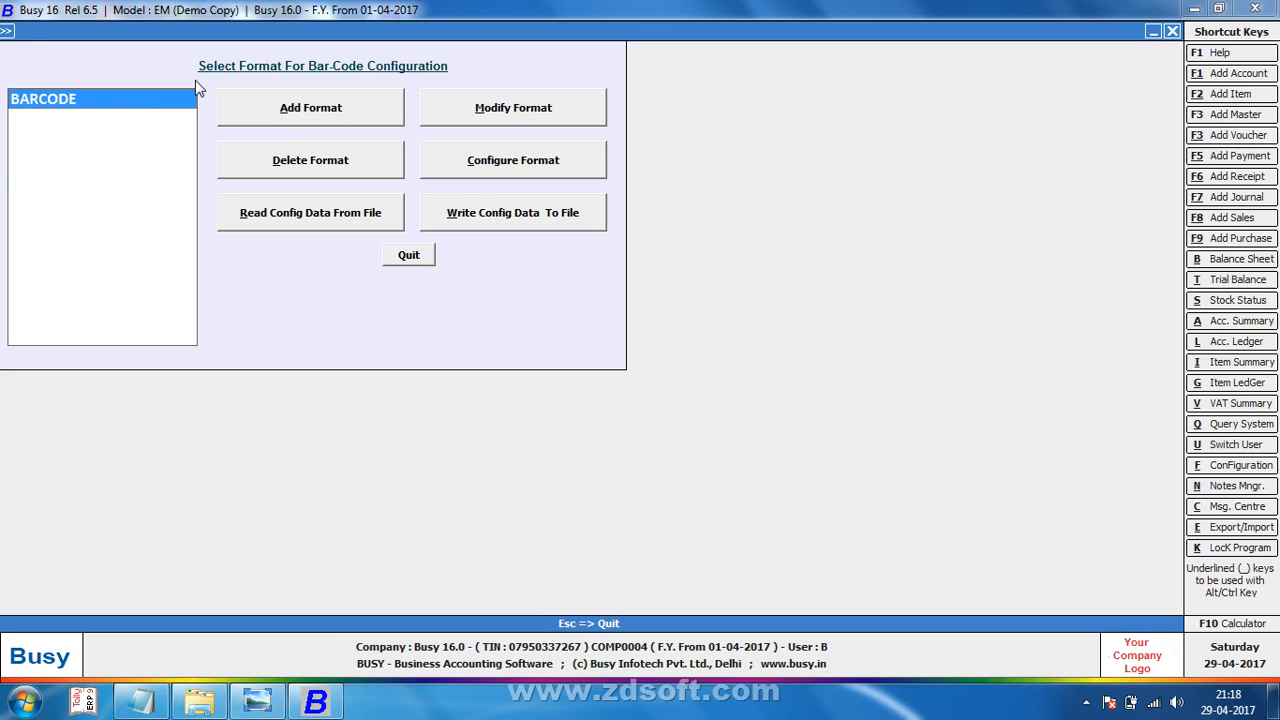
left_click(429, 94)
type("NASSEB")
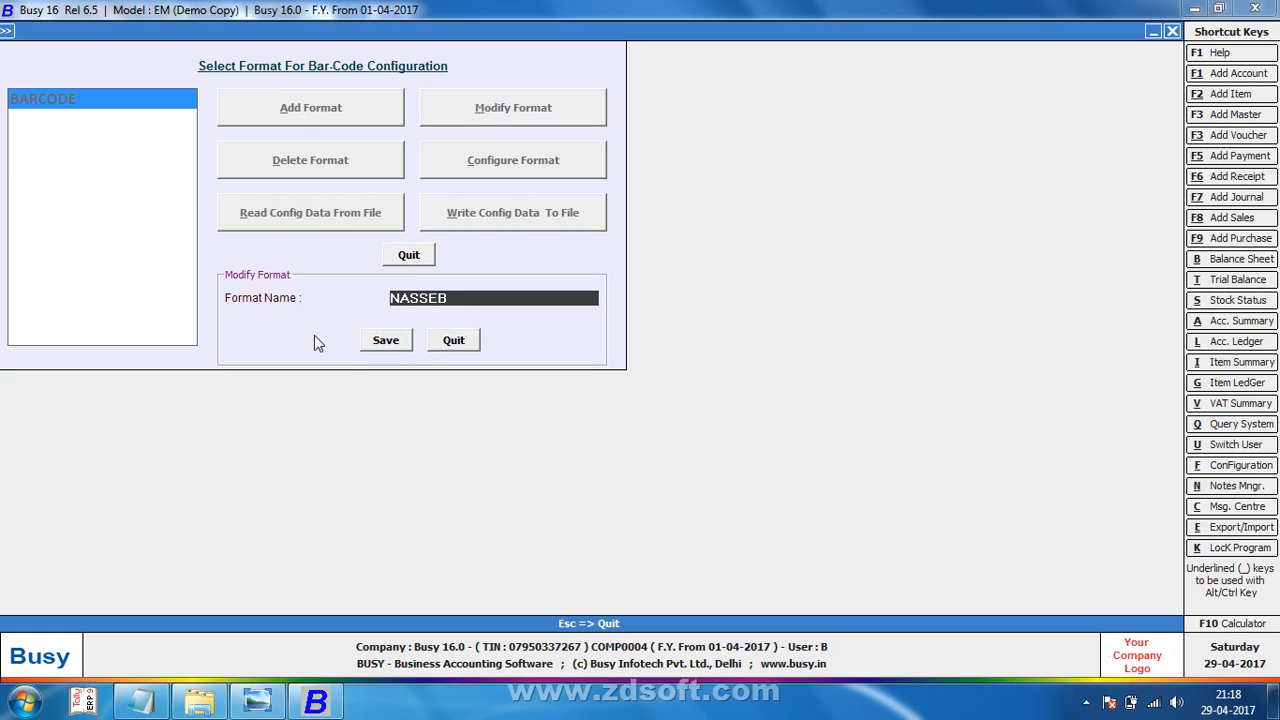
left_click(454, 340)
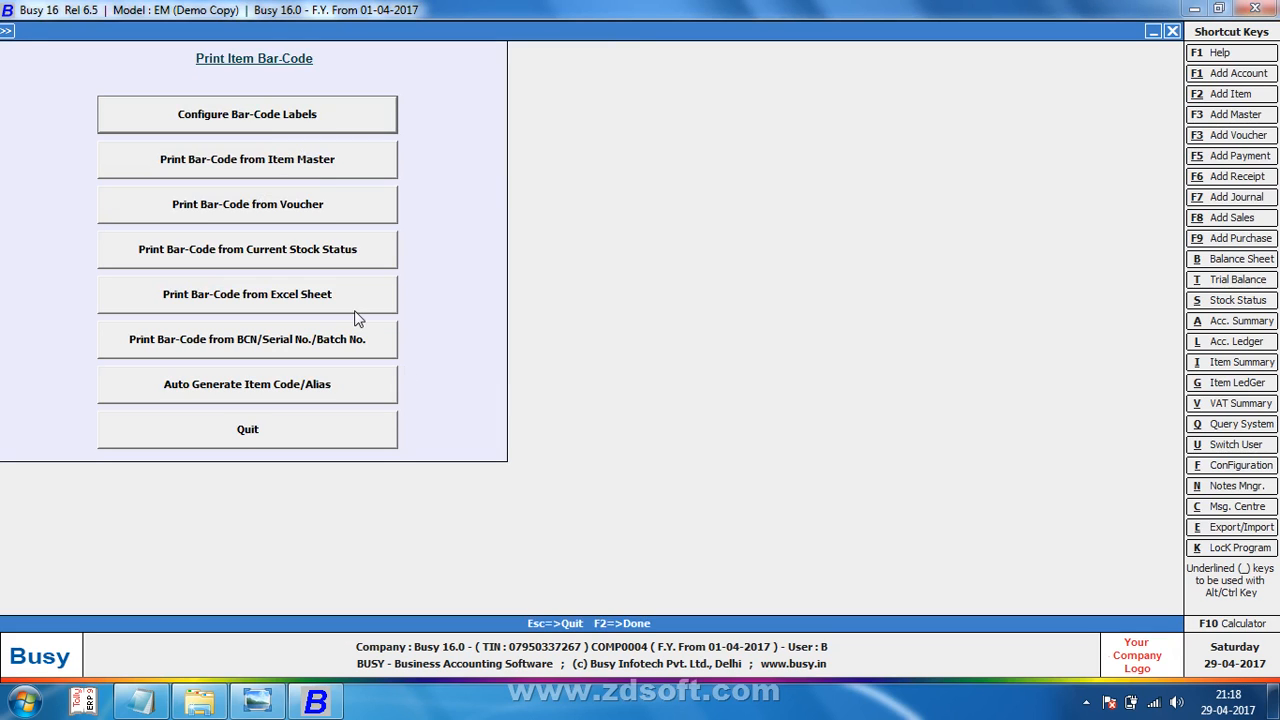
left_click(316, 118)
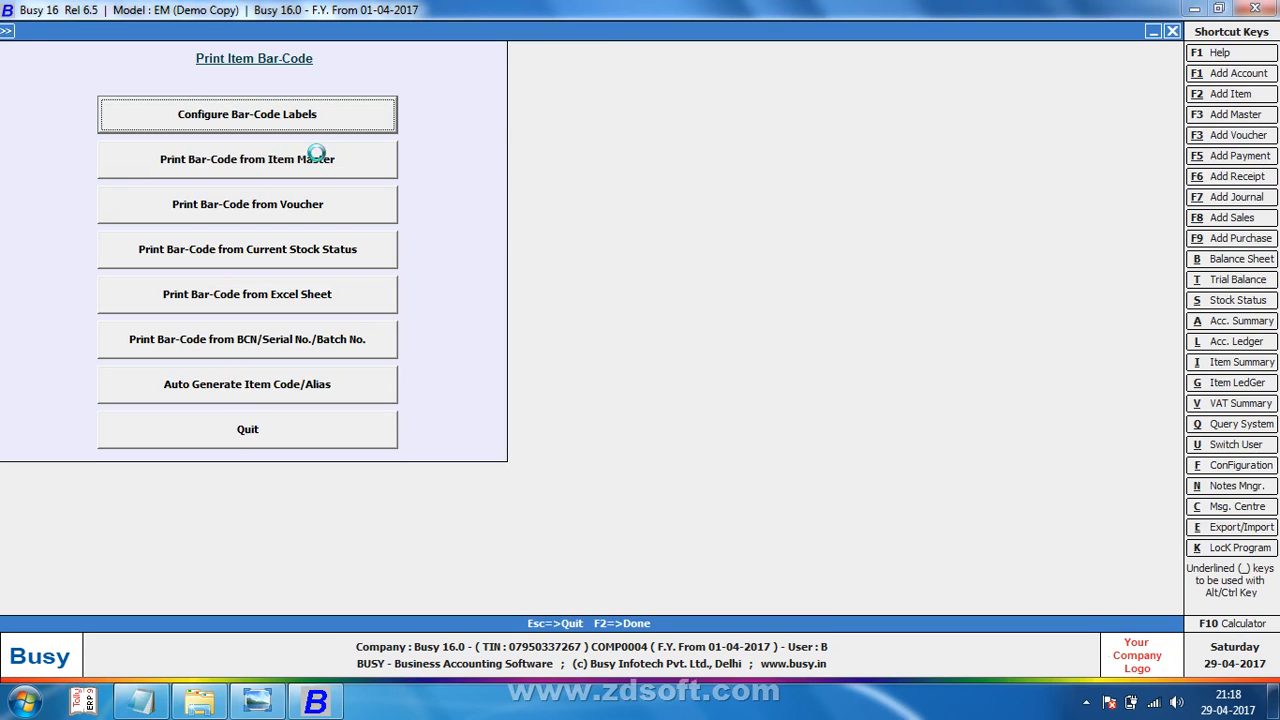
left_click(476, 341)
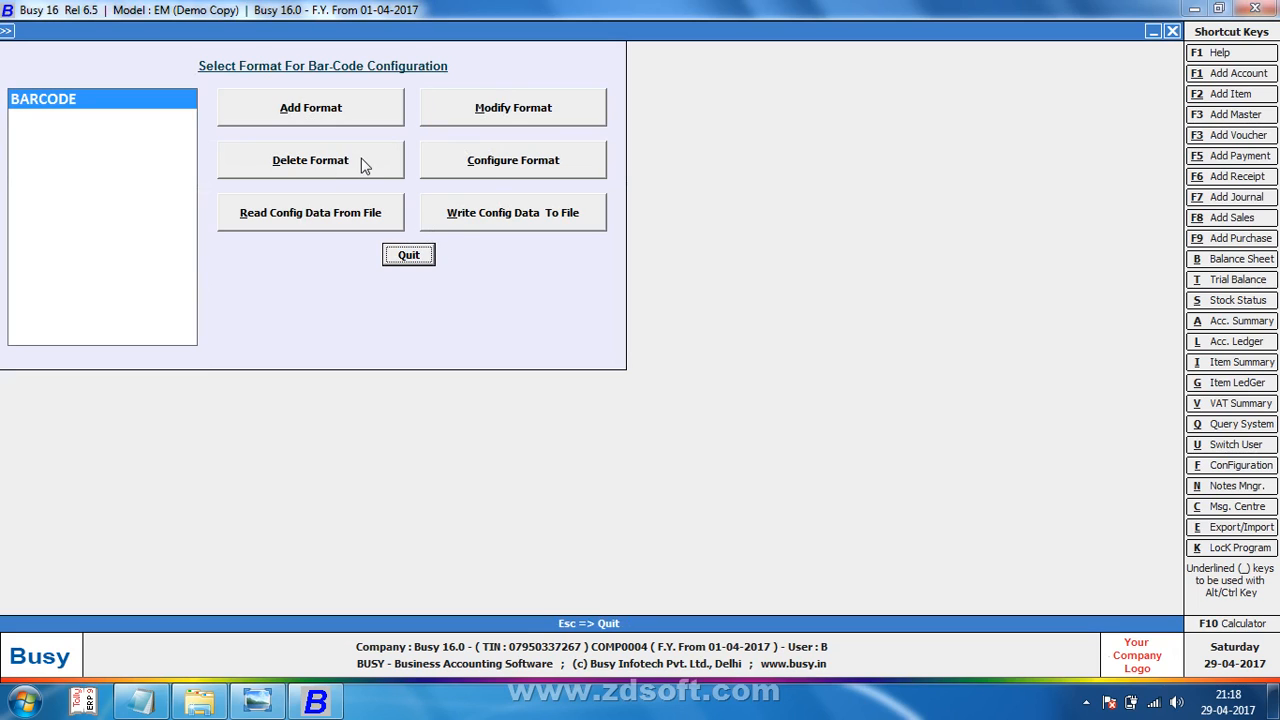
Step: Open the sheet configuration of the BARCODE format
left_click(525, 170)
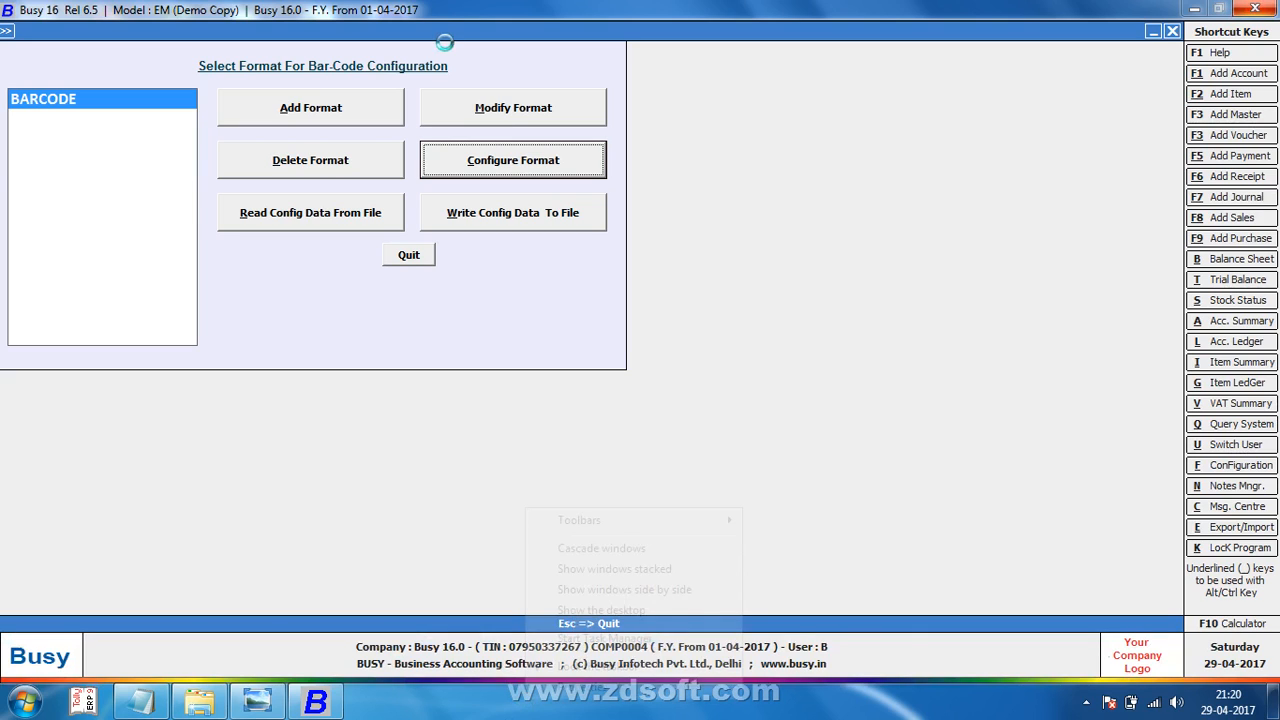
right_click(528, 700)
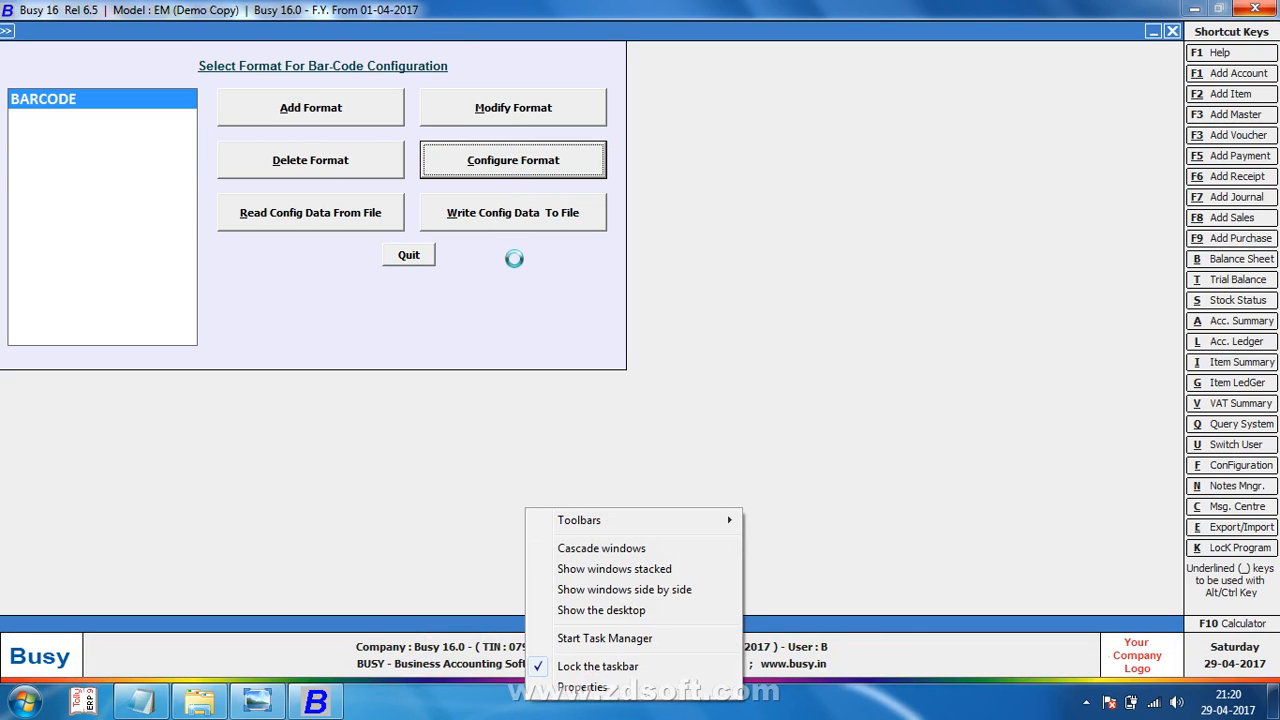
left_click(513, 262)
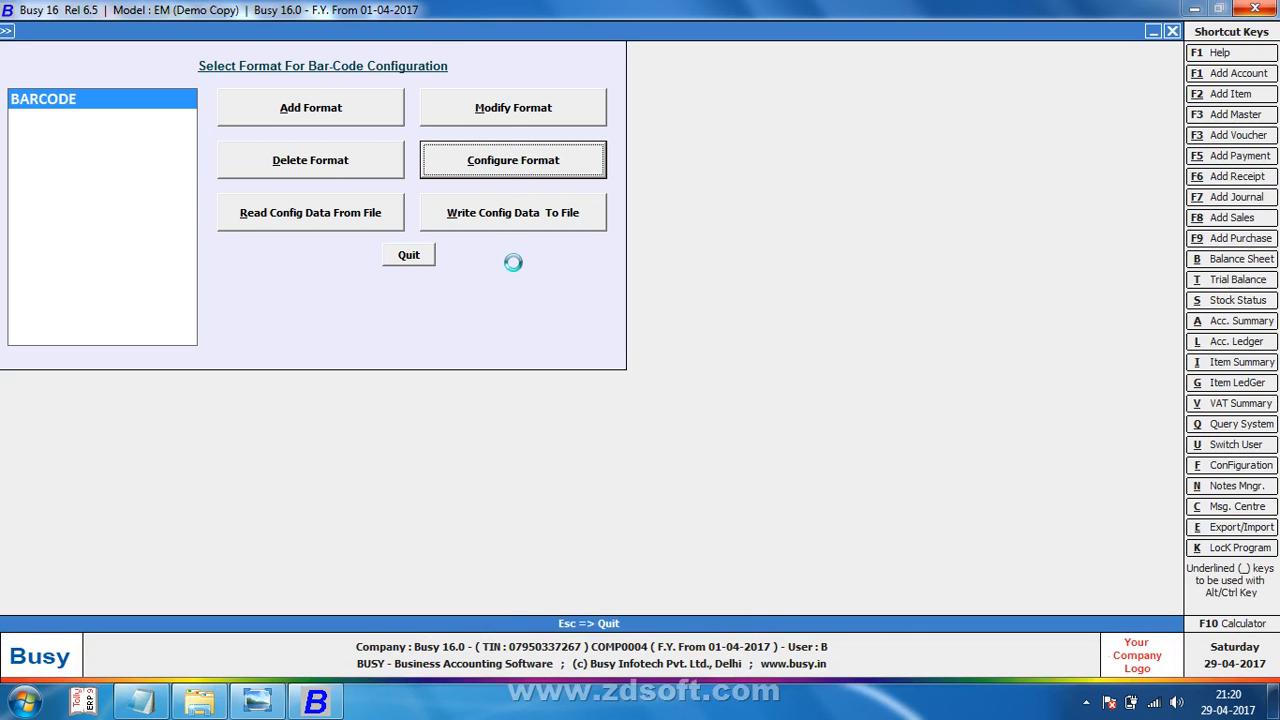
left_click(528, 181)
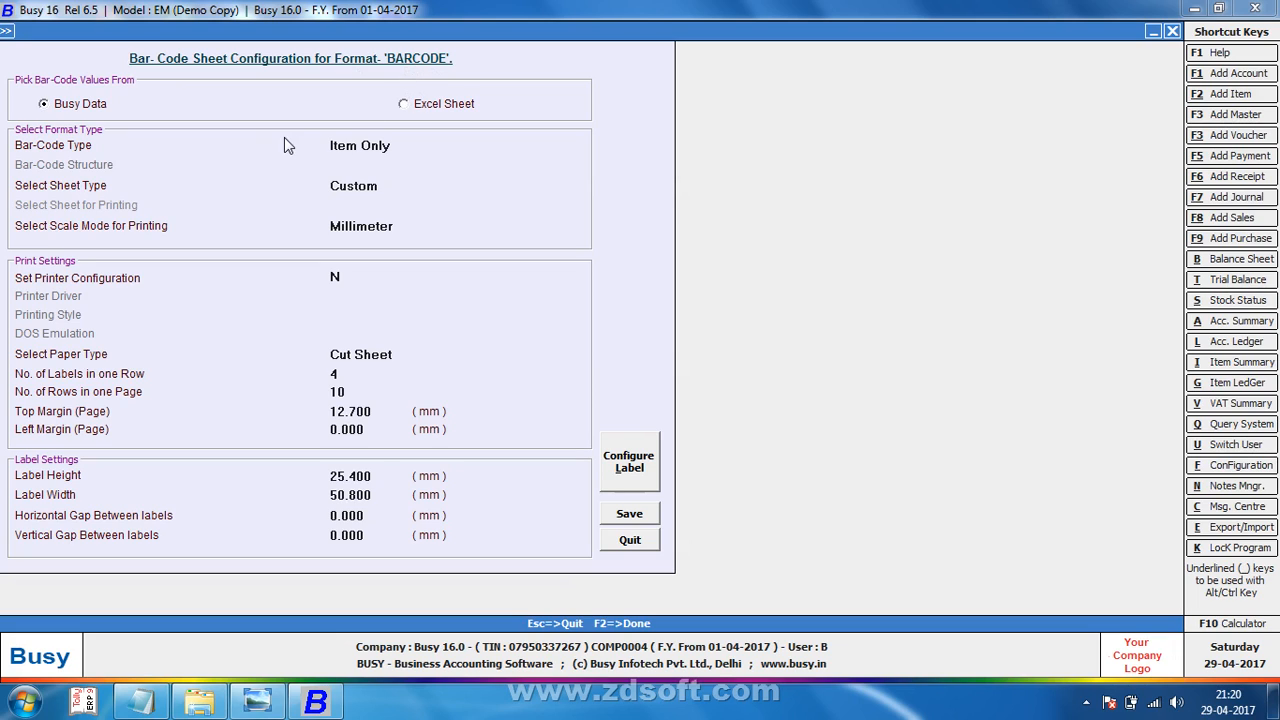
Step: Choose Item Only as the bar-code type and keep Custom as the sheet type
left_click(356, 145)
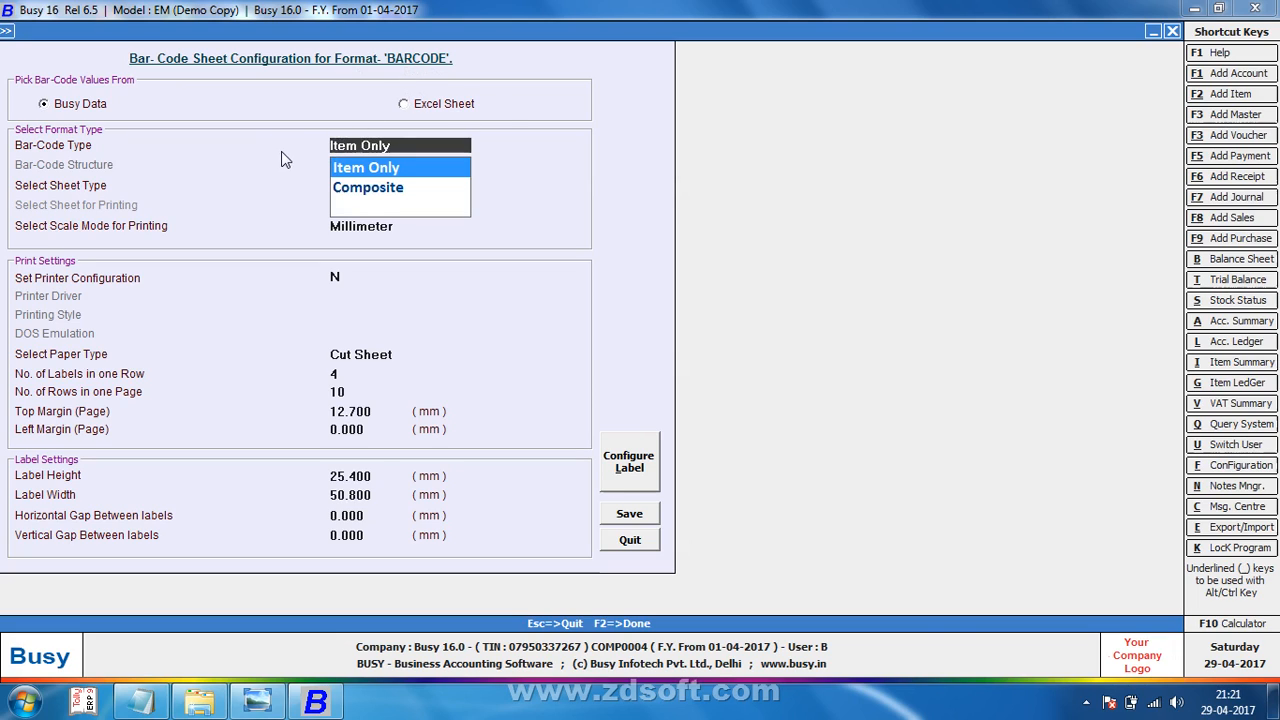
left_click(419, 167)
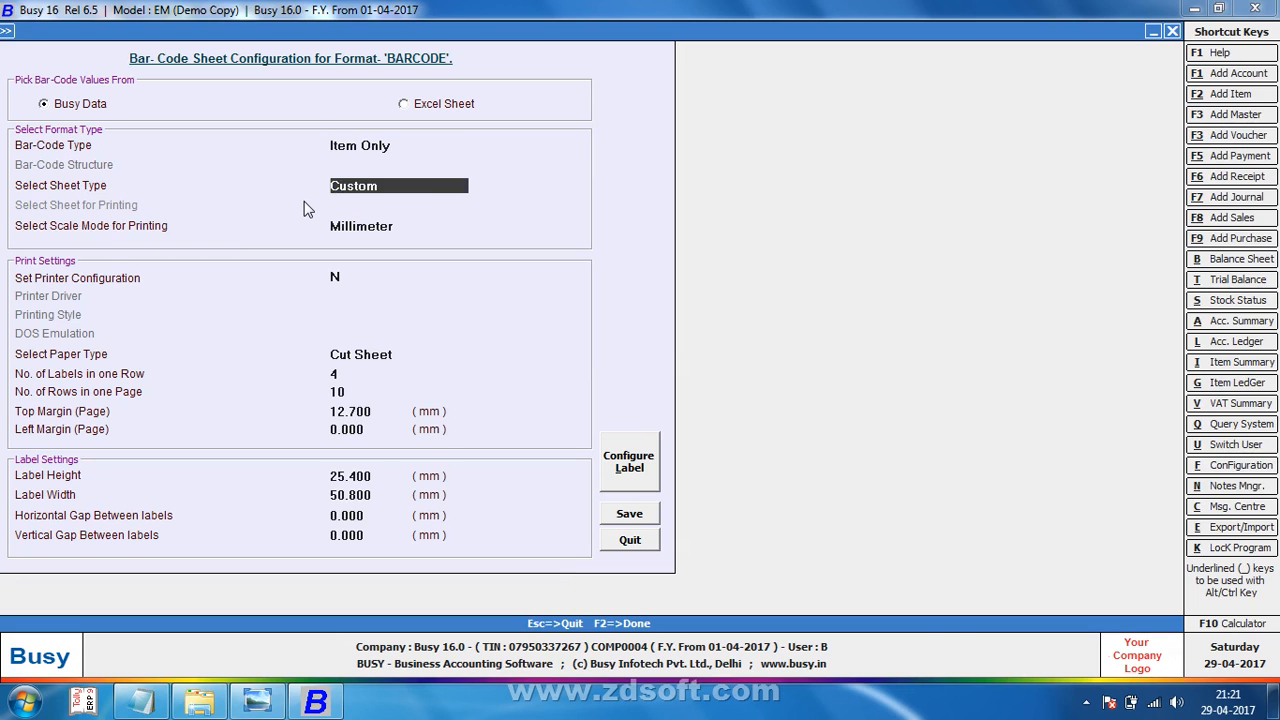
key("Return")
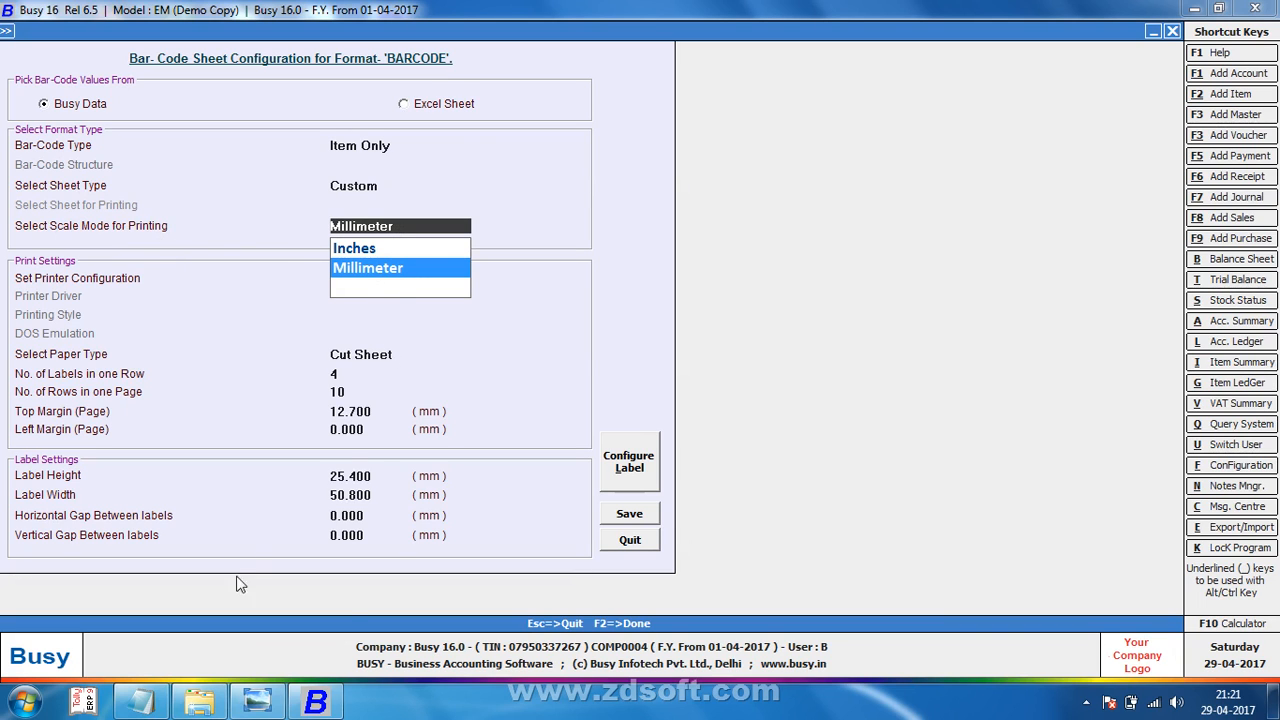
Step: Examine the scanned page of handwritten label sizes in the photo viewer, then return to Busy's sheet configuration
left_click(264, 706)
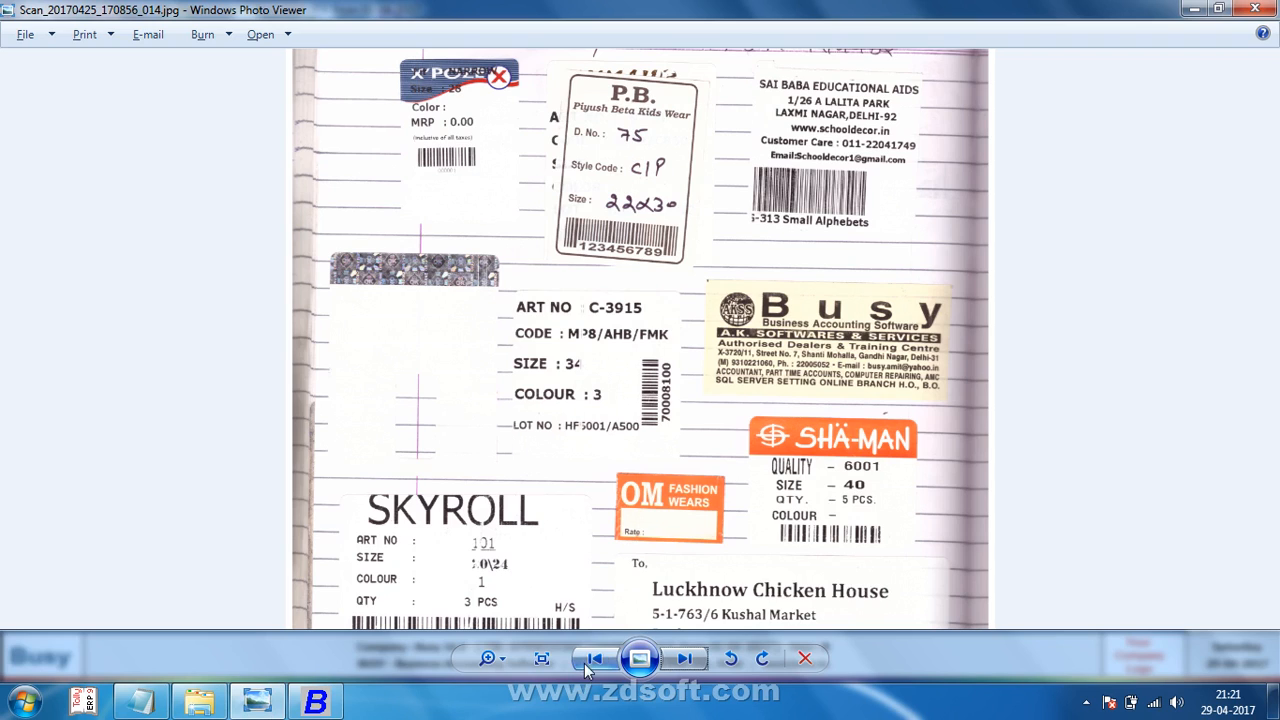
left_click(590, 664)
left_click(590, 664)
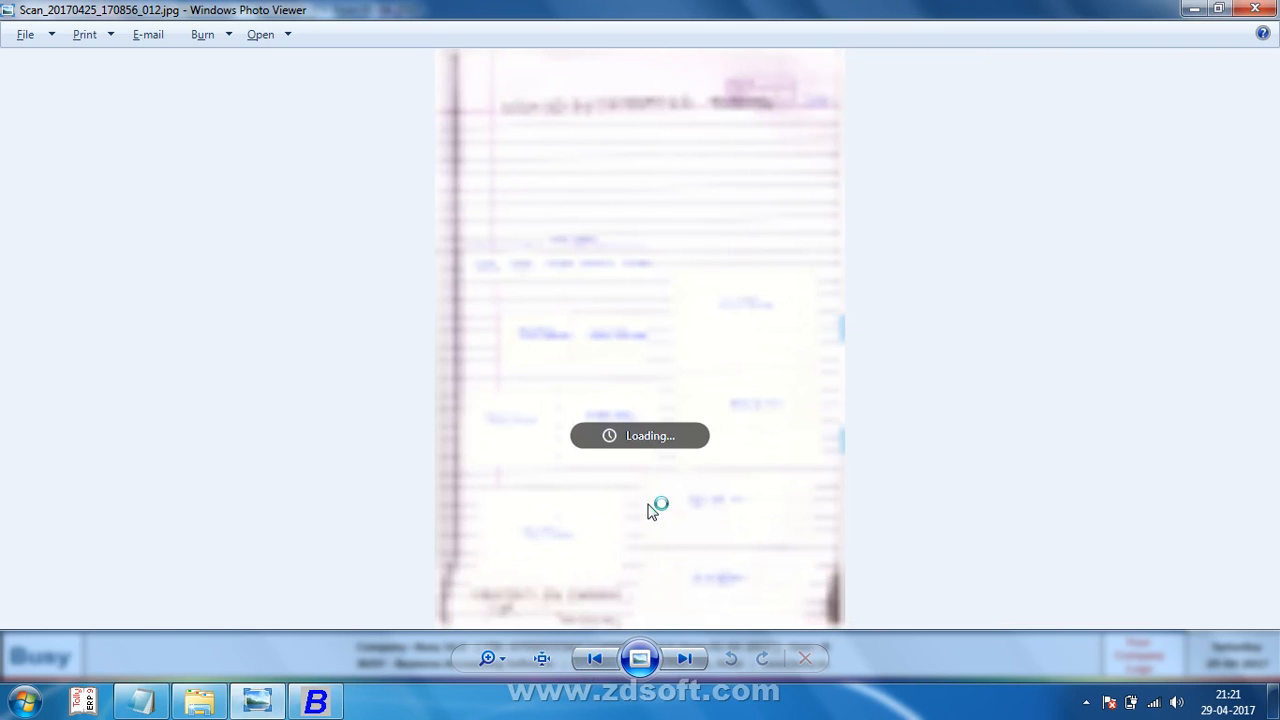
scroll(648, 510, "up", 1)
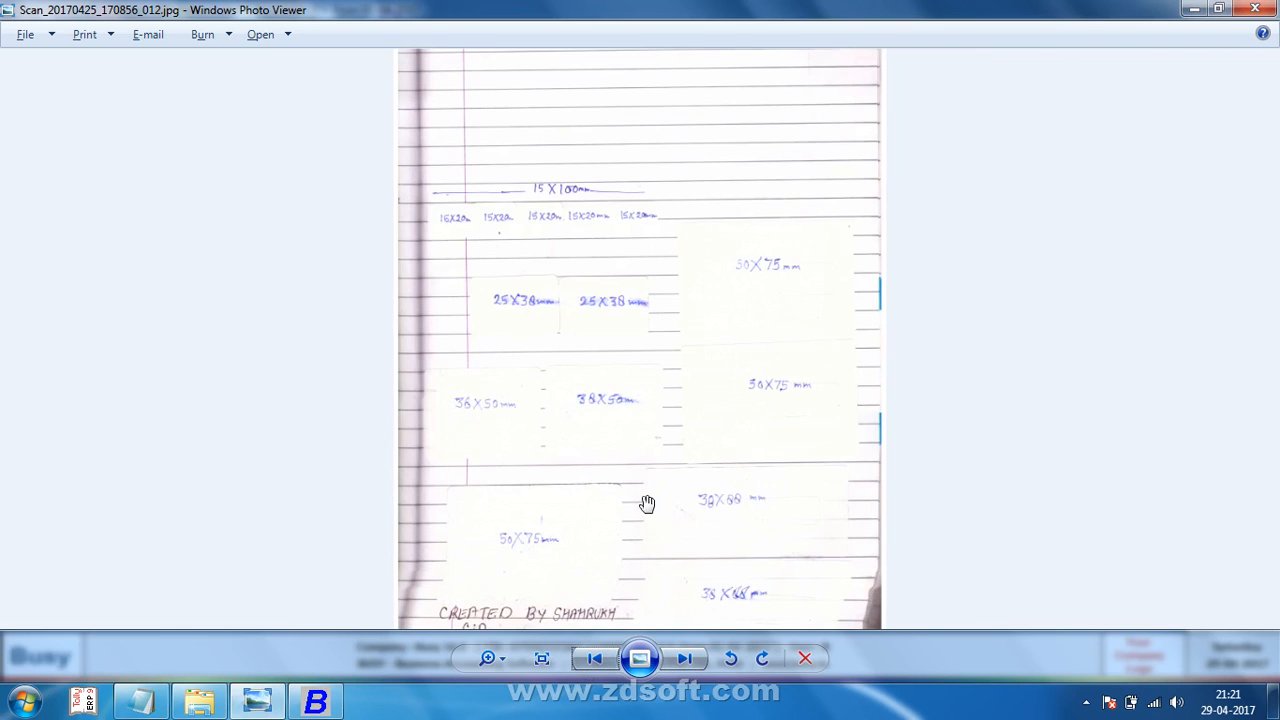
scroll(660, 470, "up", 1)
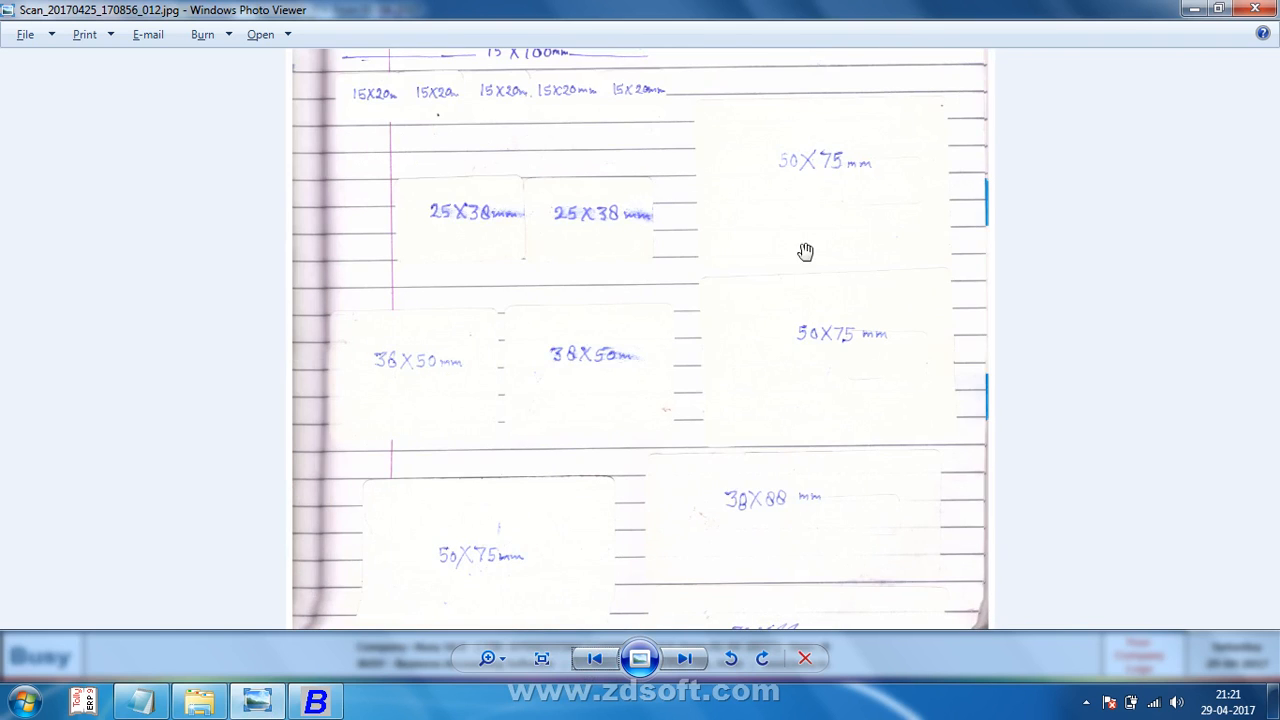
left_click_drag(791, 286, 798, 165)
left_click_drag(777, 283, 731, 471)
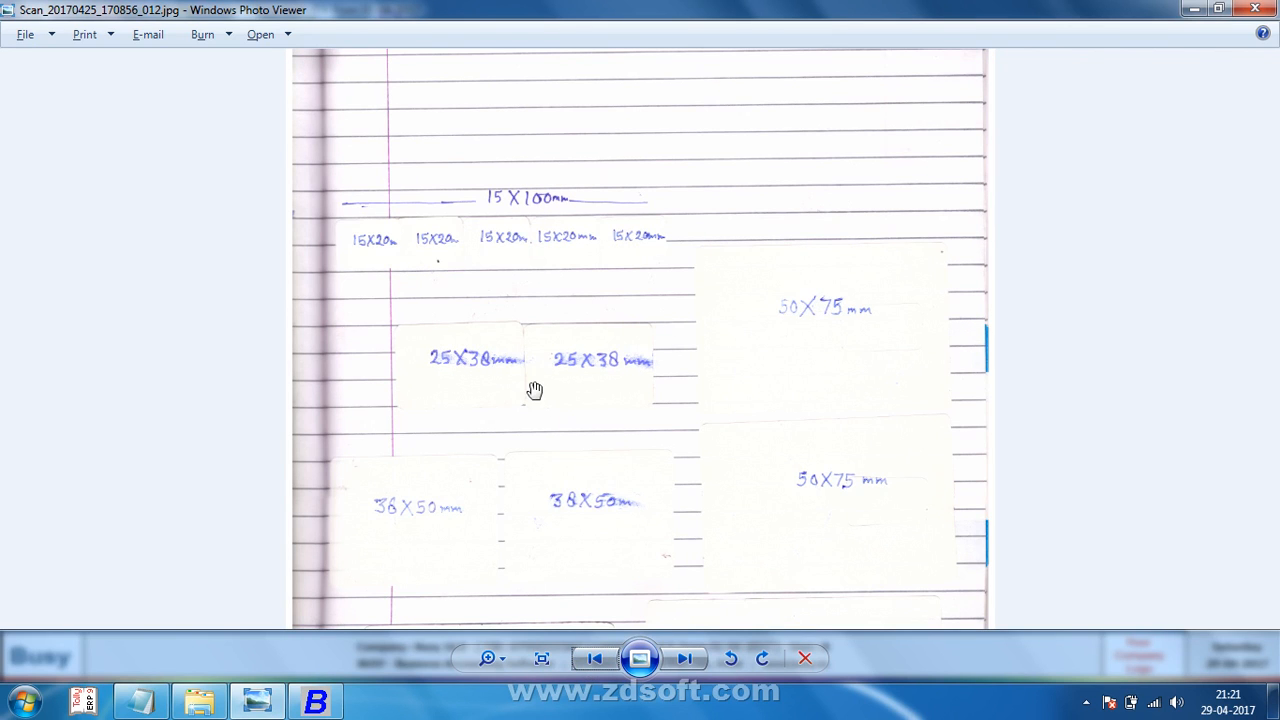
key("alt+Tab")
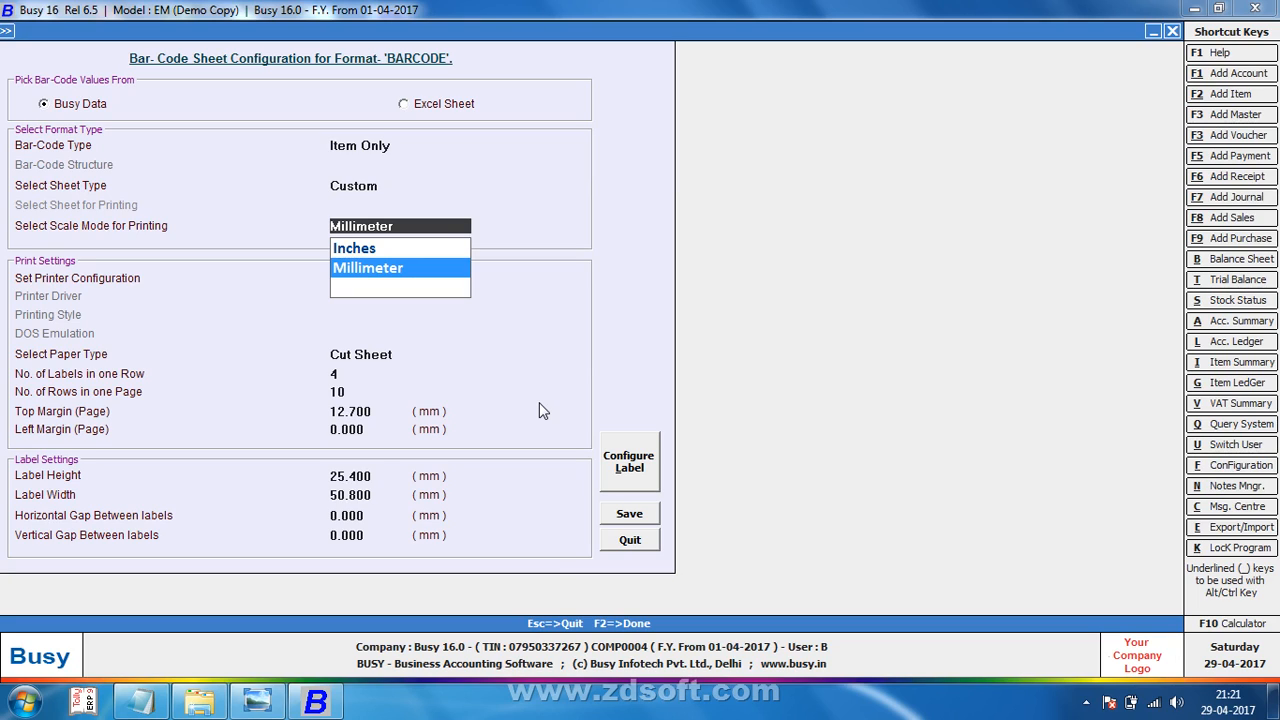
Step: Keep the Millimeter scale, enable printer configuration, and choose the TSC TTP-244 Pro printer with Windows printing style
key("Return")
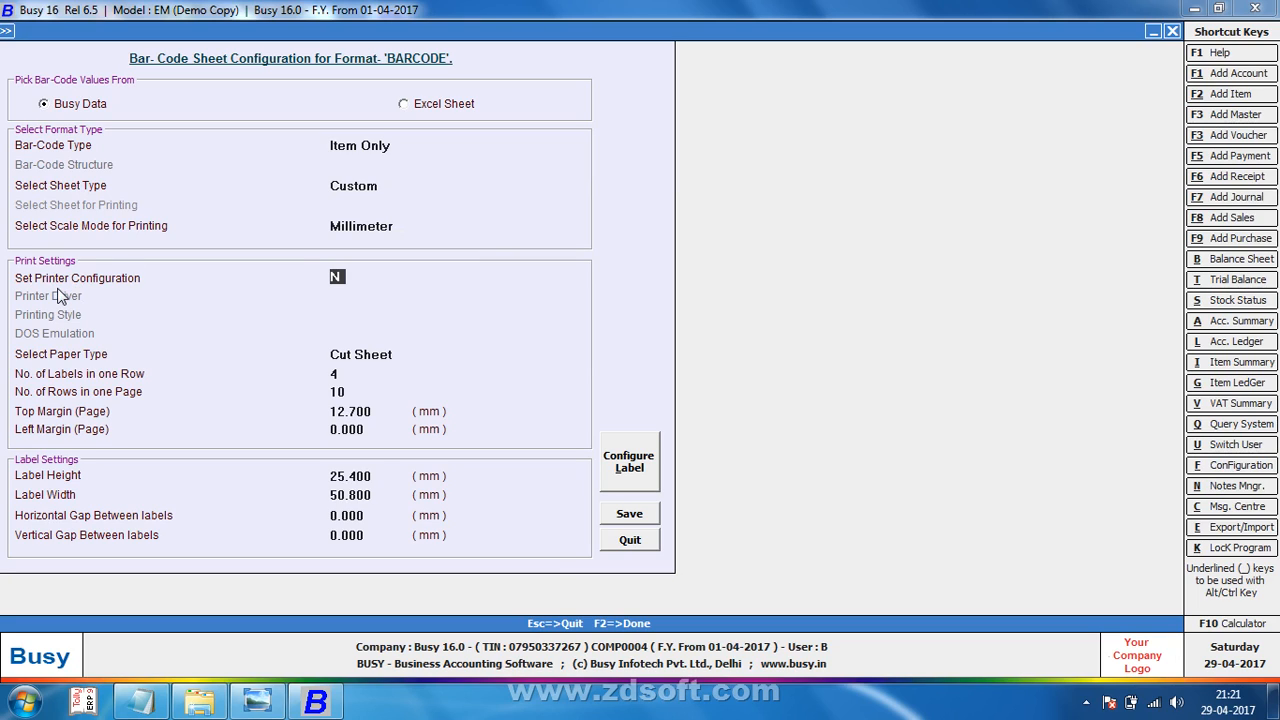
type("Y")
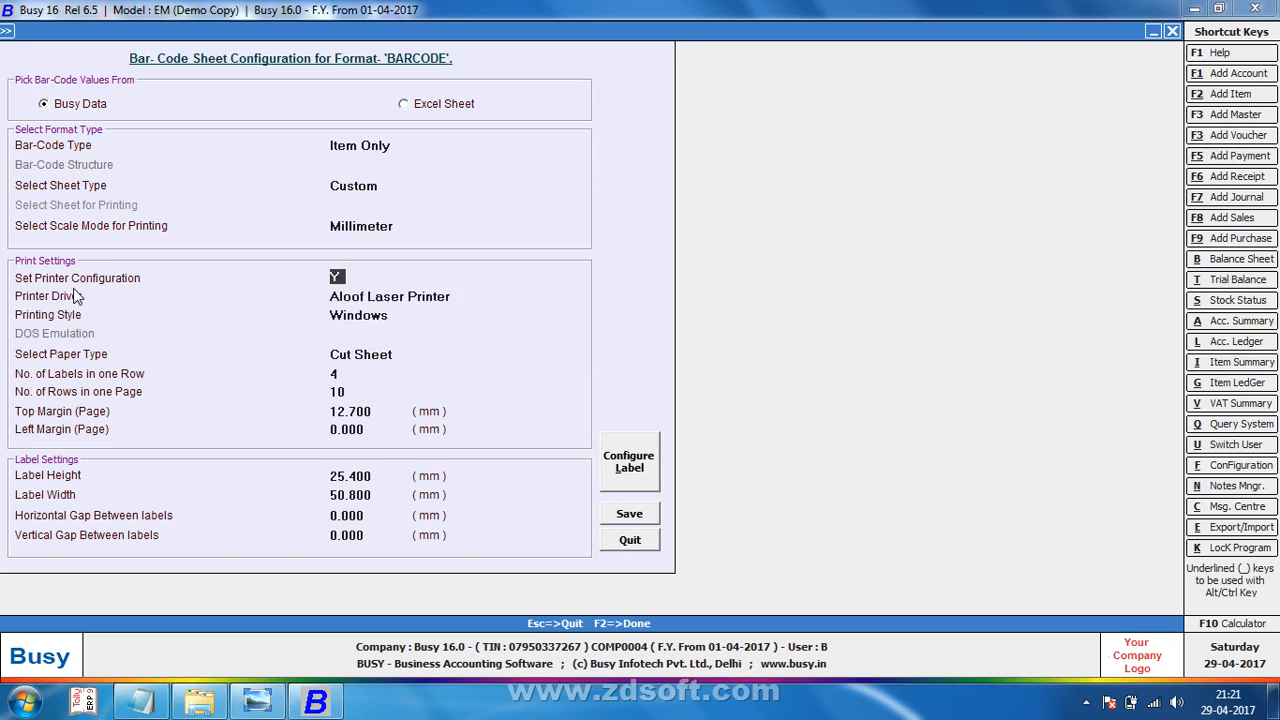
key("Return")
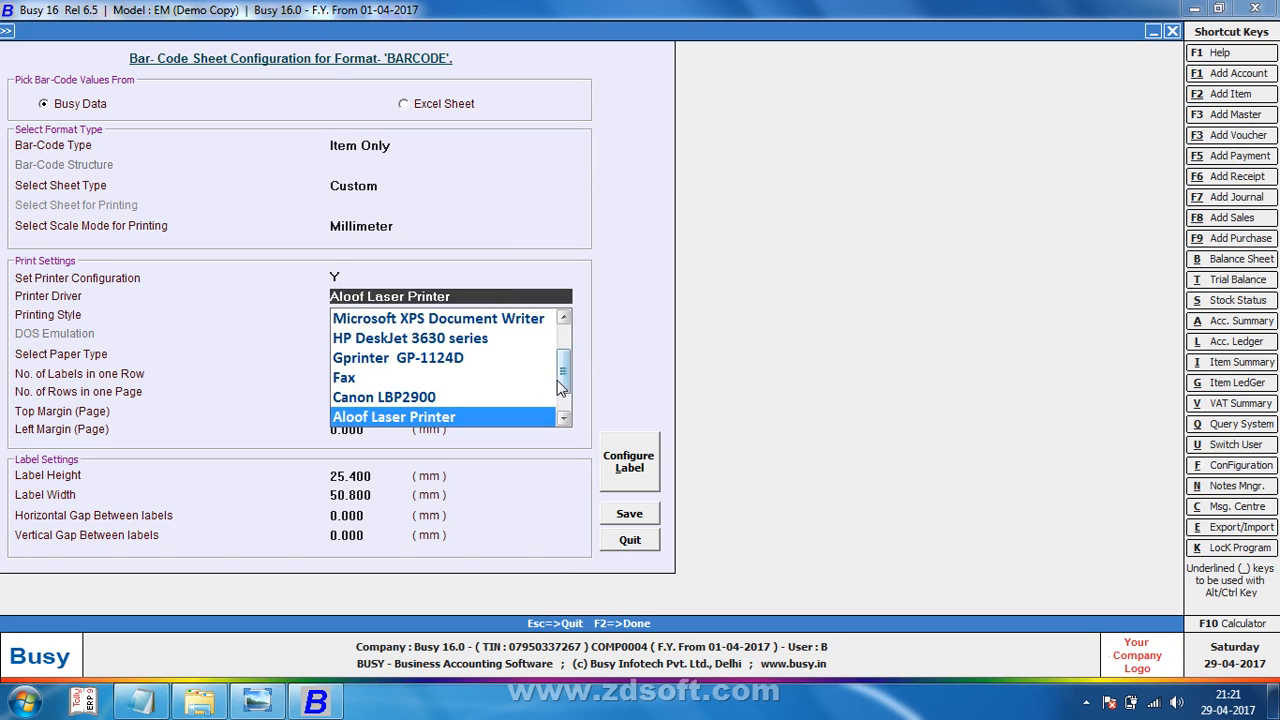
left_click_drag(559, 381, 570, 350)
left_click(429, 318)
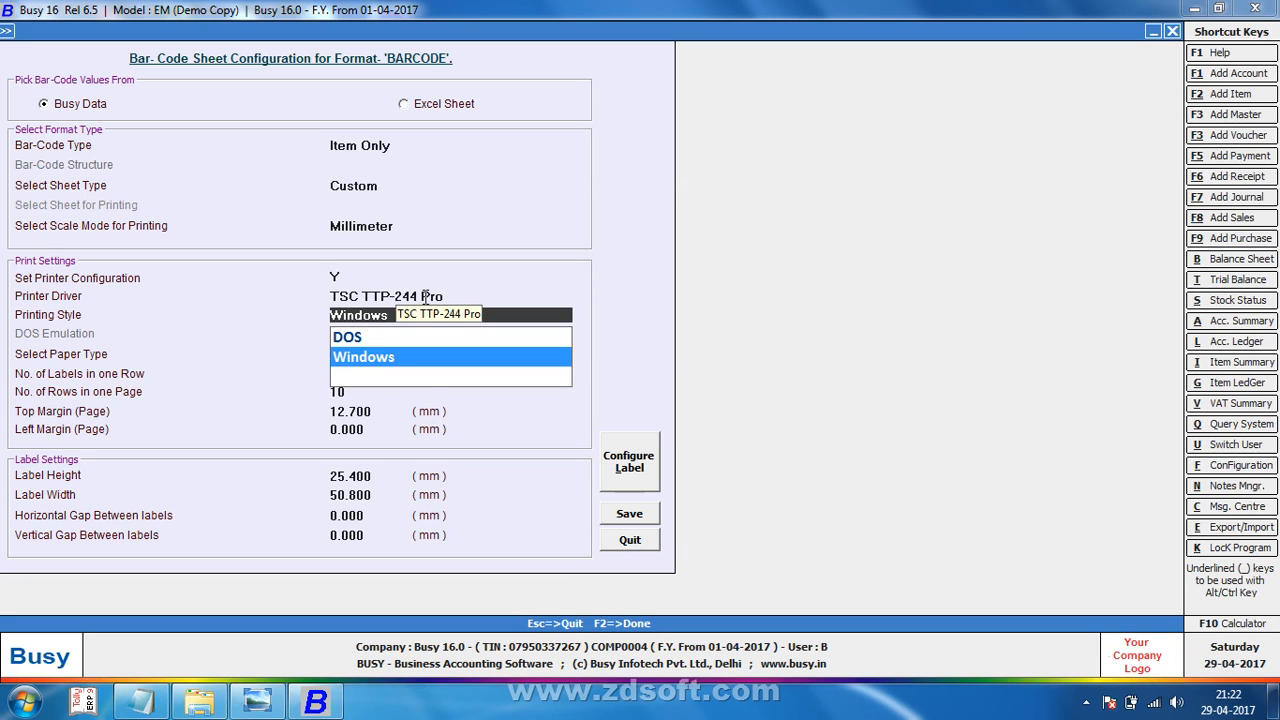
key("Return")
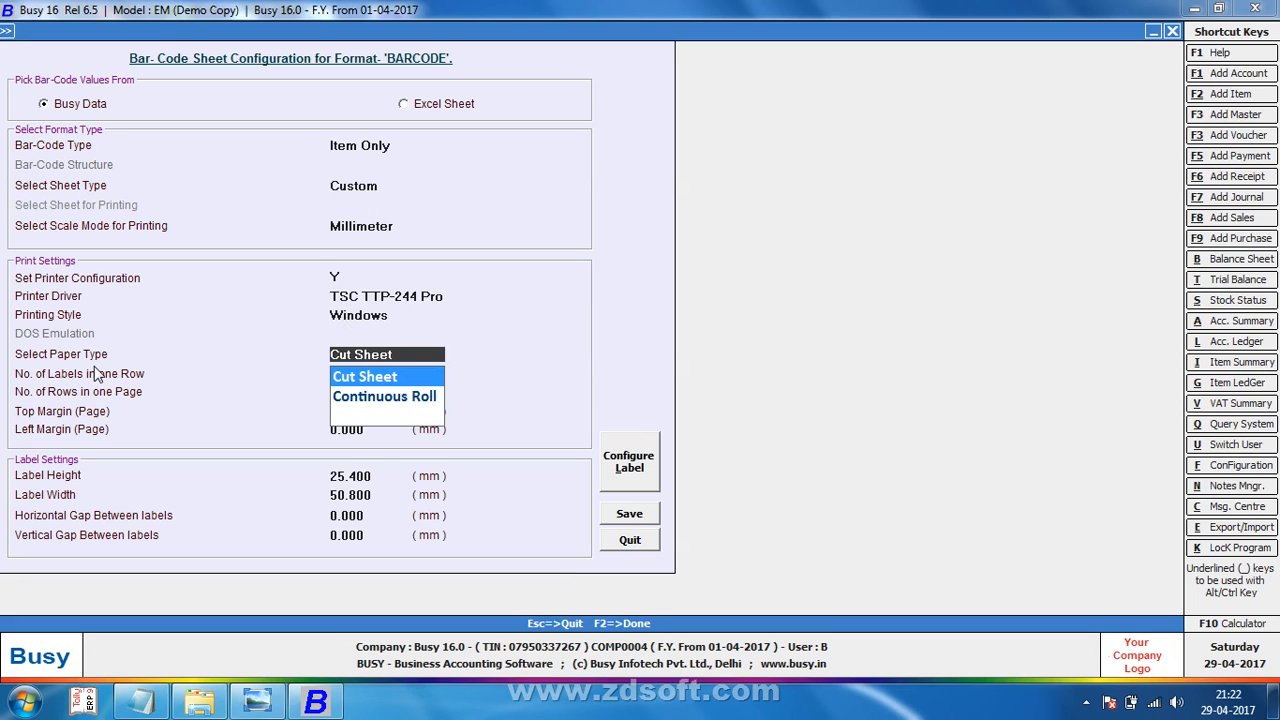
Step: Set the paper type of the sheet to Continuous Roll
key("Down")
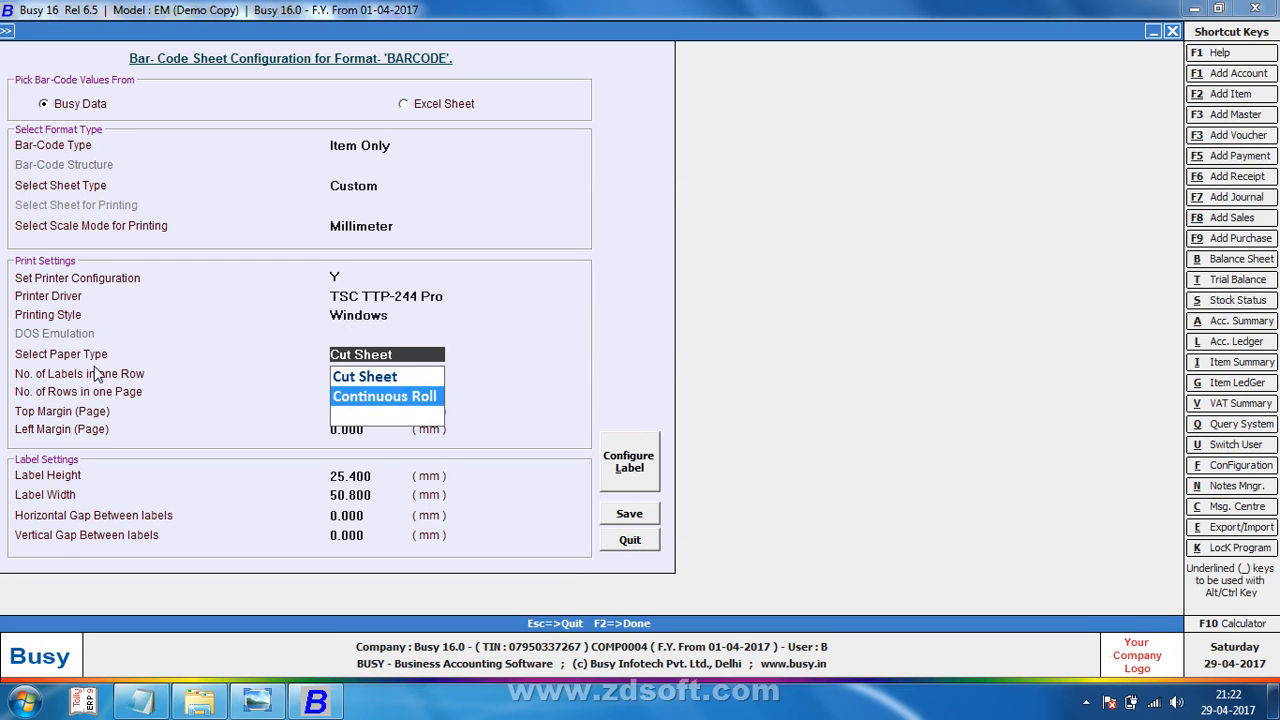
key("Return")
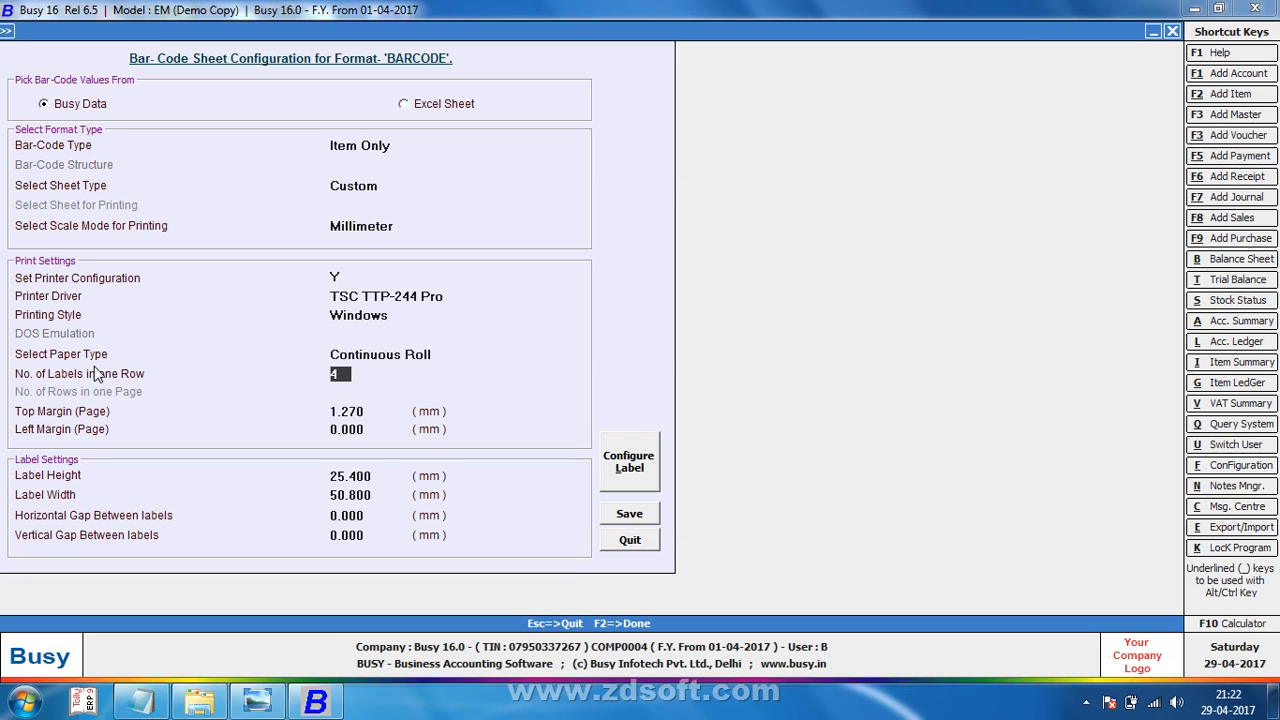
left_click(438, 355)
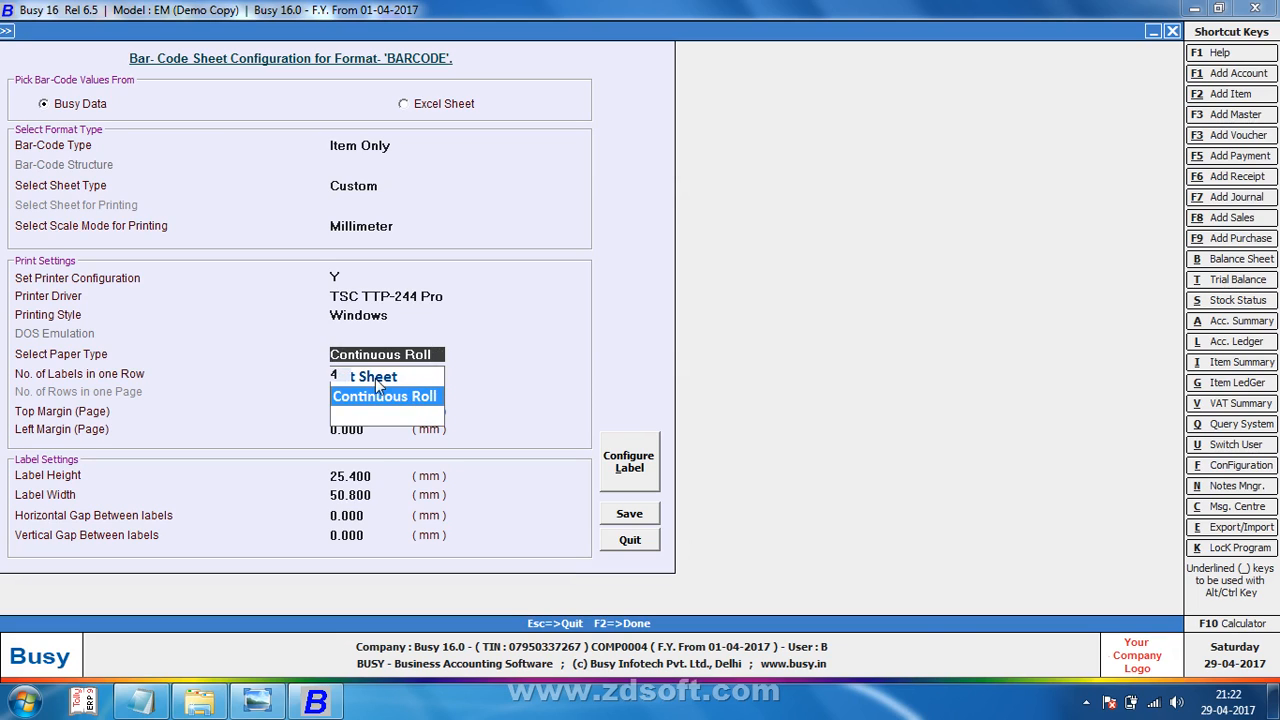
key("Return")
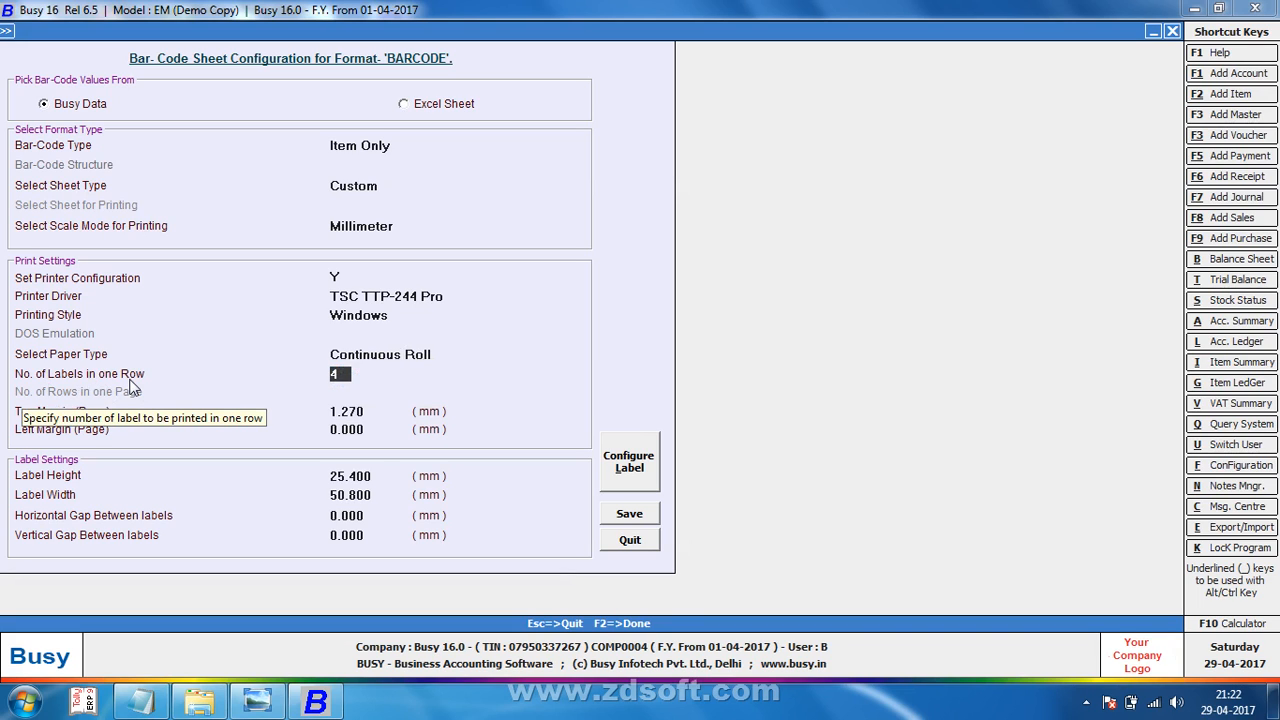
Step: Check the scanned page of label sizes in the photo viewer and set the number of labels in one row to 2
key("alt+Tab")
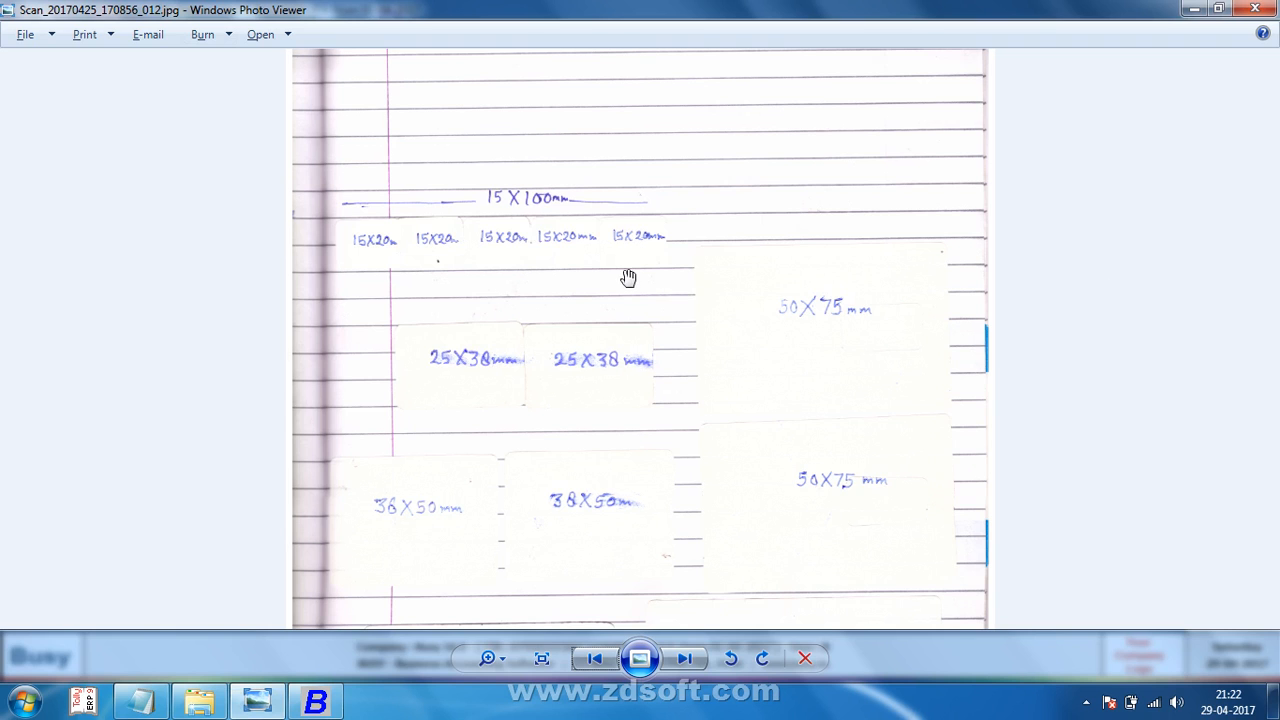
key("alt+Tab")
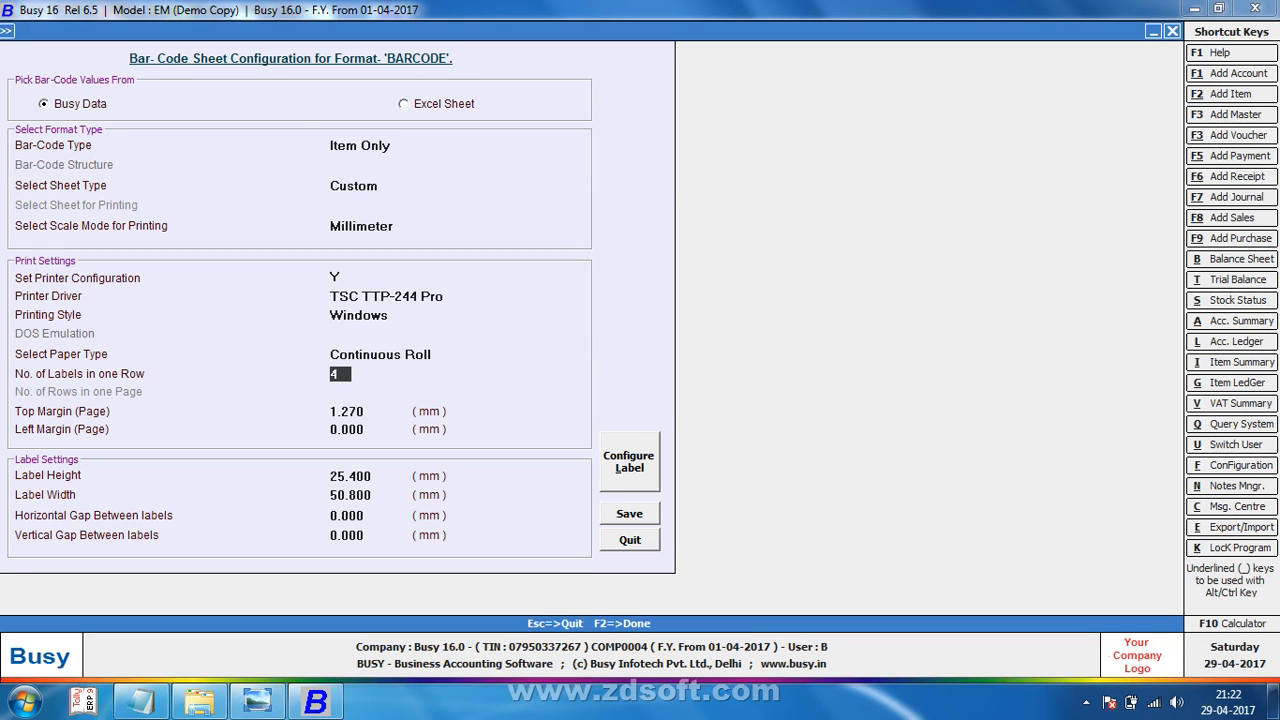
key("alt+Tab")
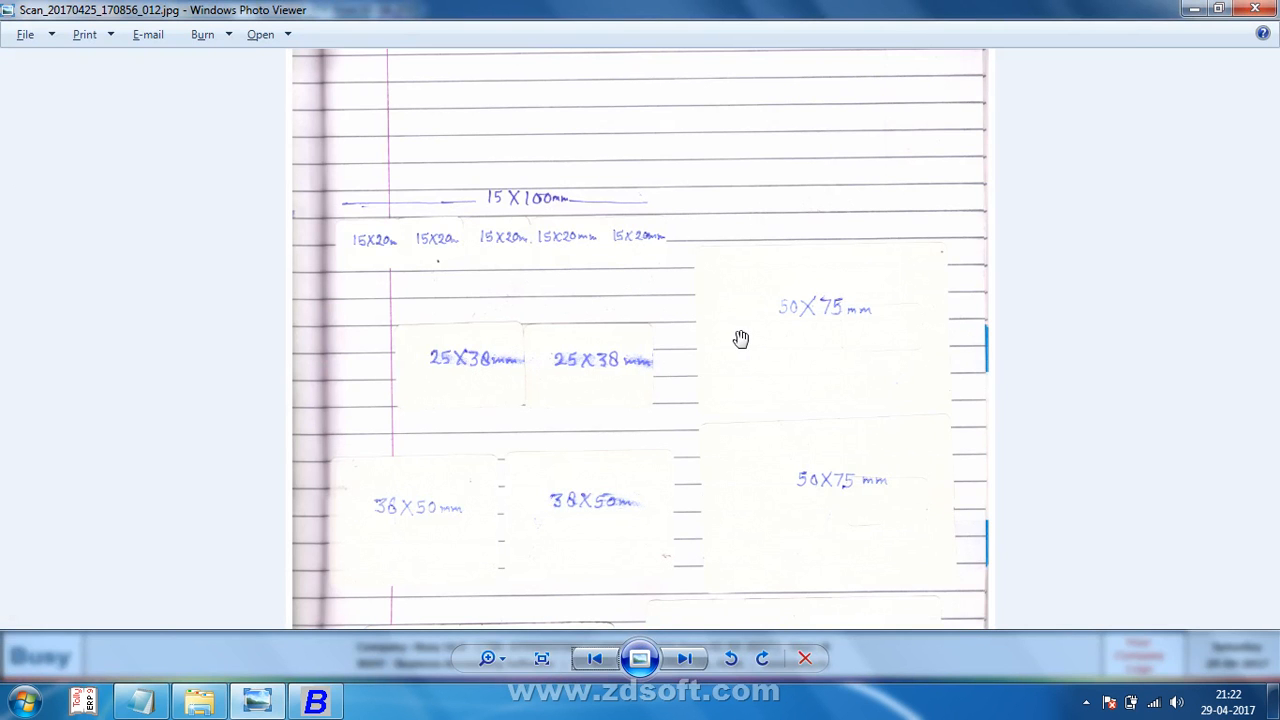
key("alt+Tab")
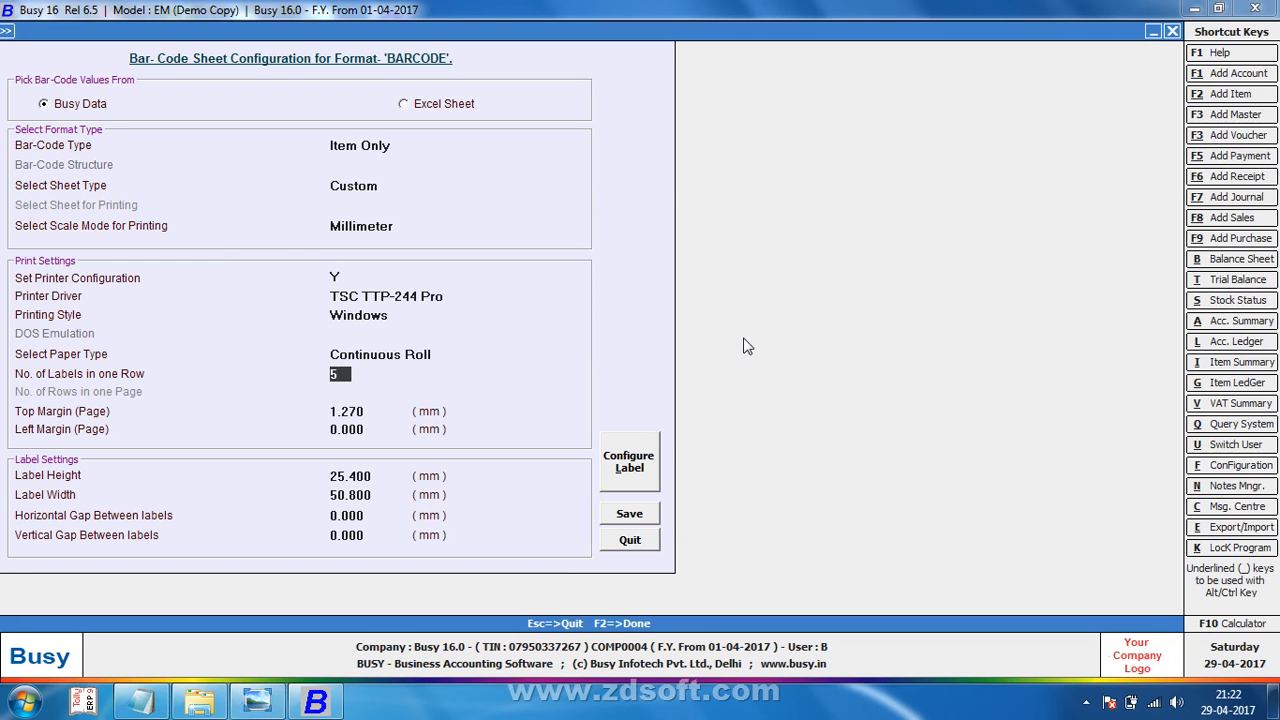
type("1")
key("BackSpace")
key("BackSpace")
type("1")
key("alt+Tab")
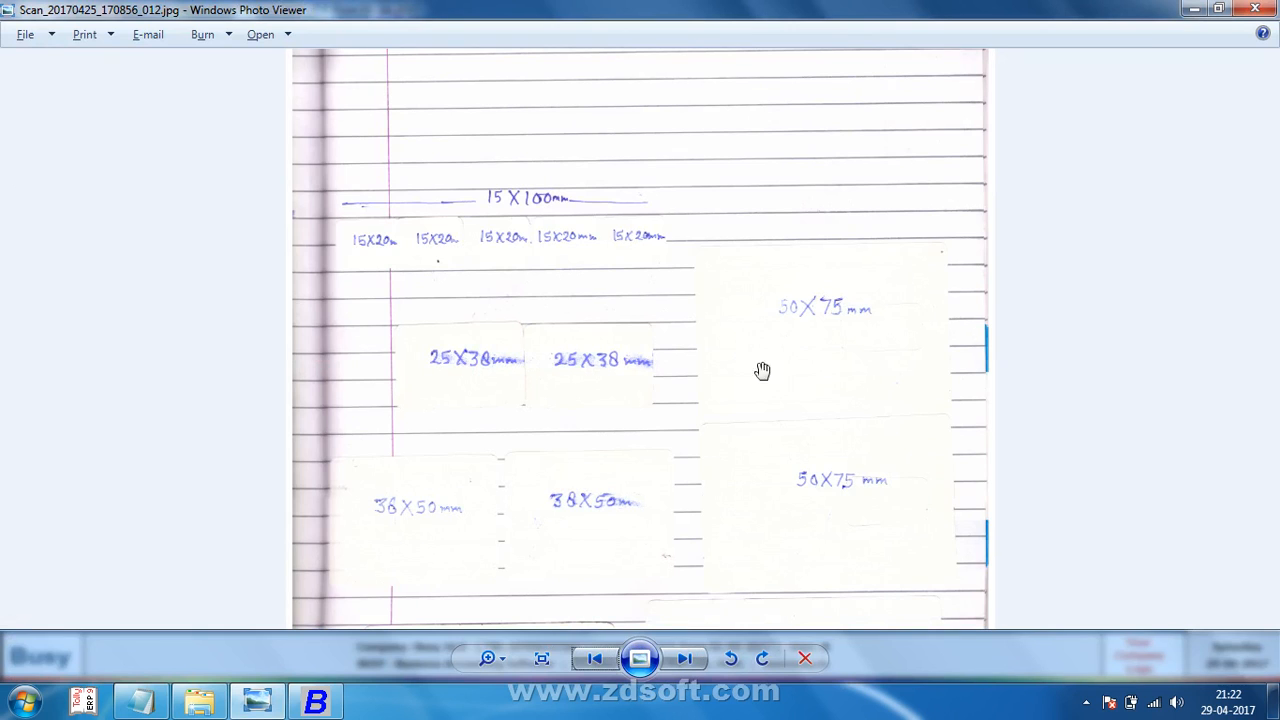
key("alt+Tab")
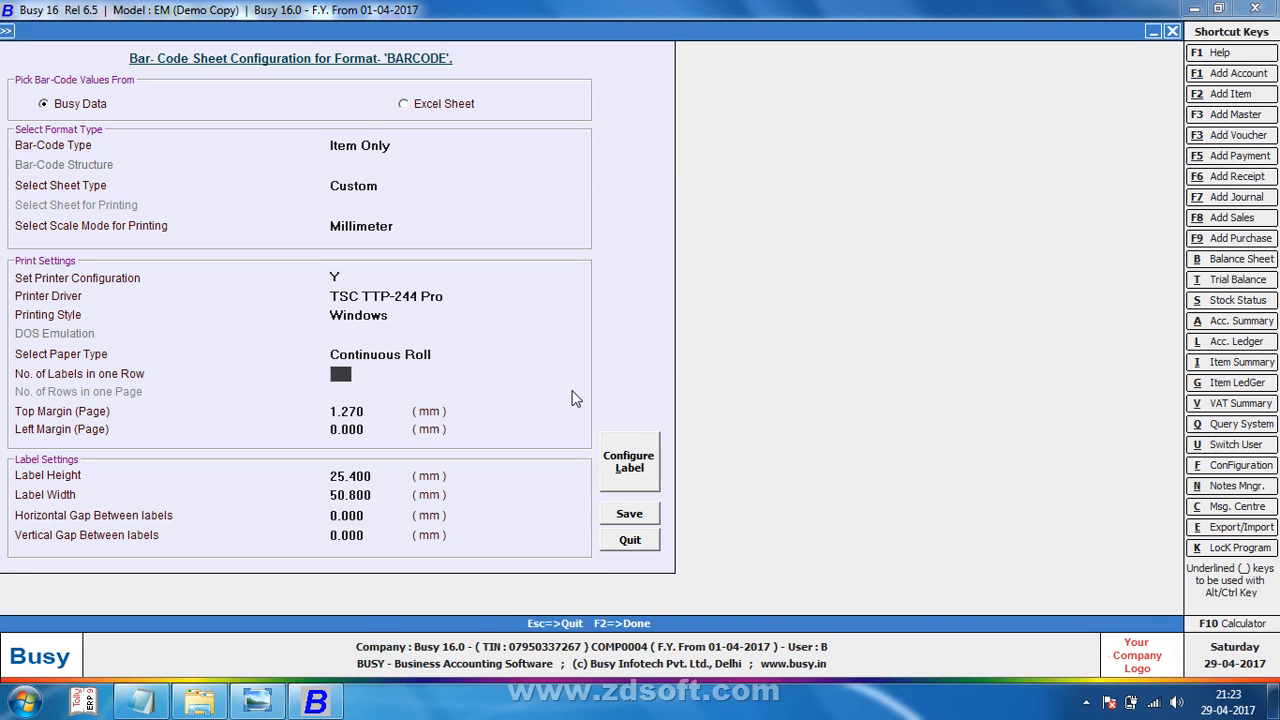
type("2")
key("Return")
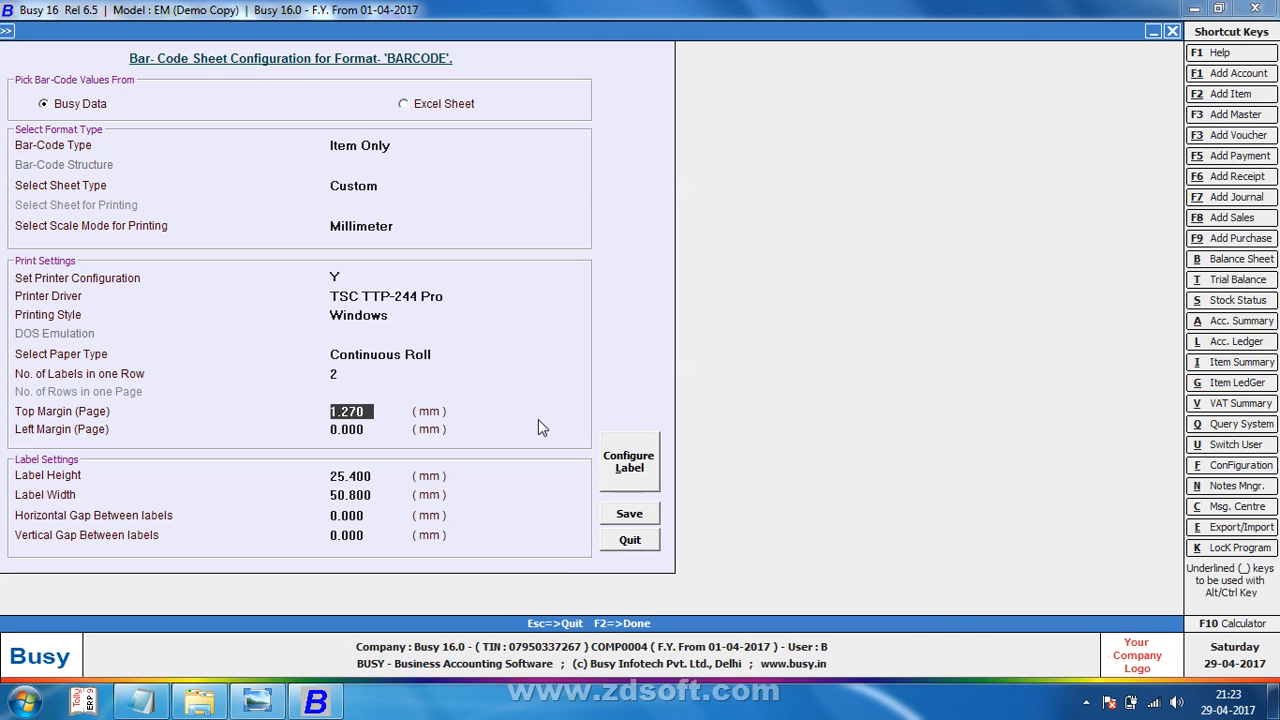
Step: Keep the page margins and set the label height to 25 mm, following the scanned page of label sizes
key("Return")
key("Return")
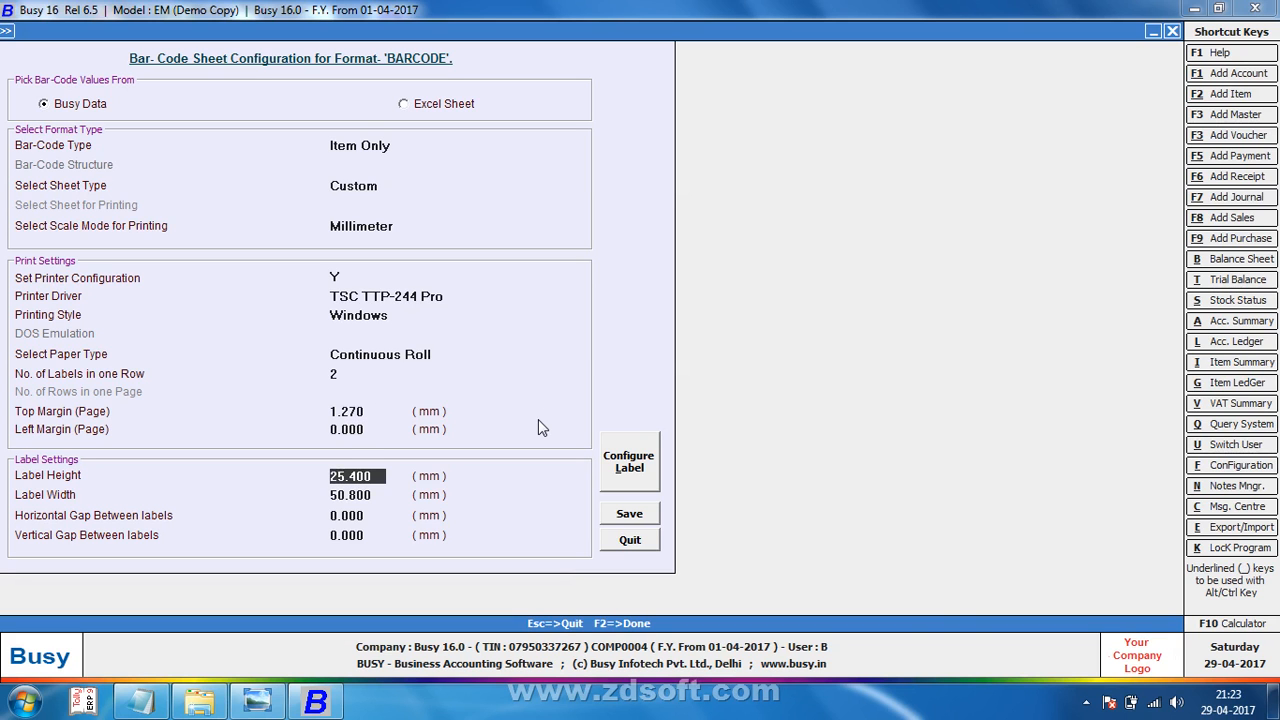
key("alt+Tab")
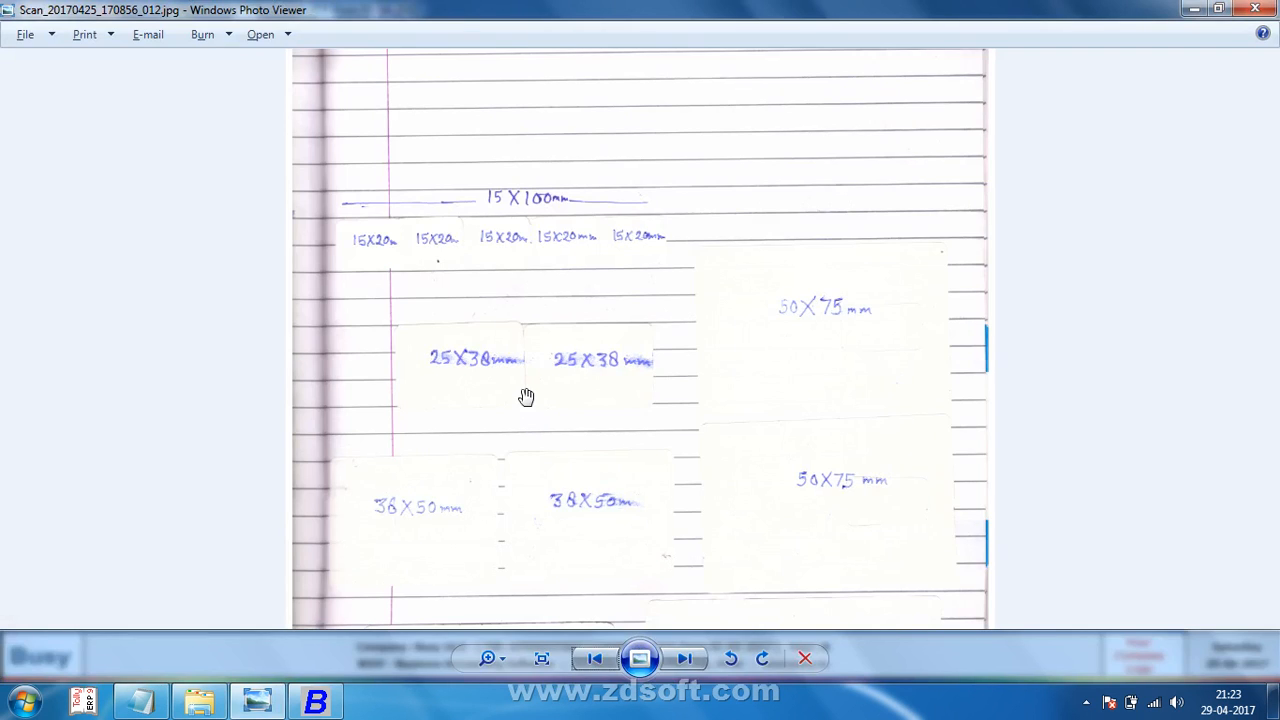
key("alt+Tab")
key("alt+Tab")
key("alt+Tab")
type("25")
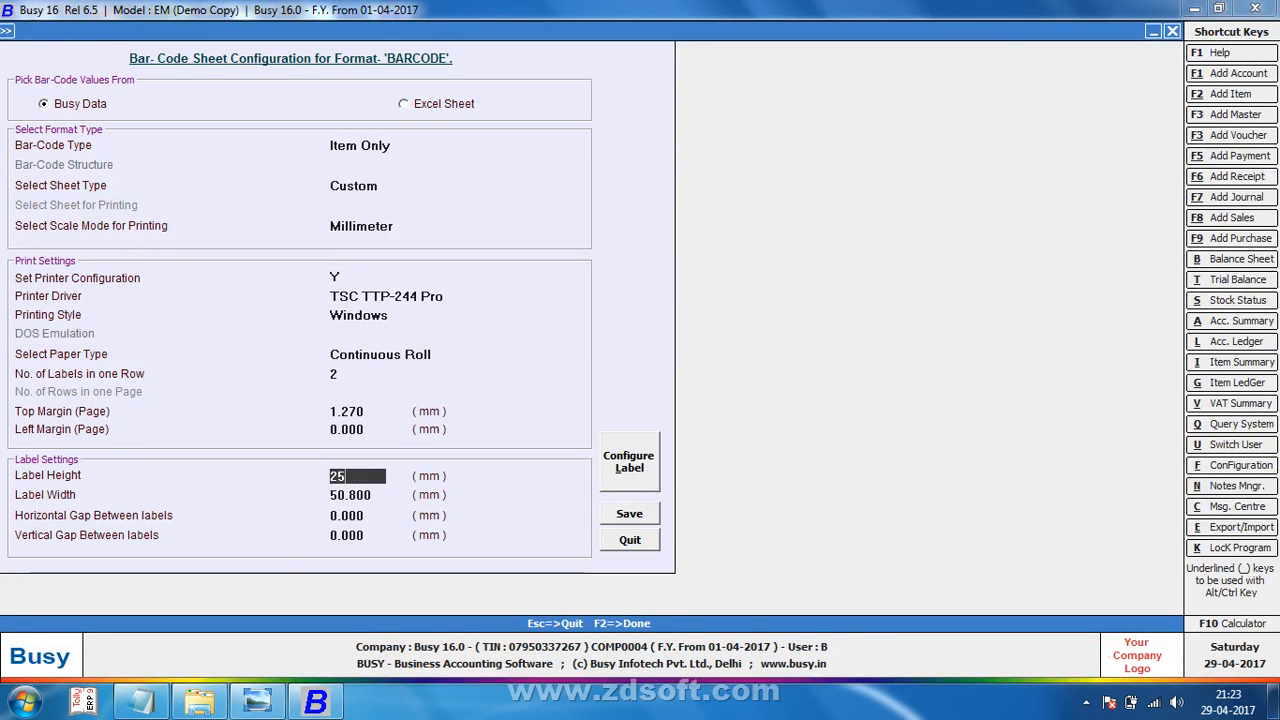
Step: Set the label width to 38 mm from the scanned size and leave the horizontal gap between labels at 0
key("alt+Tab")
key("alt+Tab")
key("Return")
type("3")
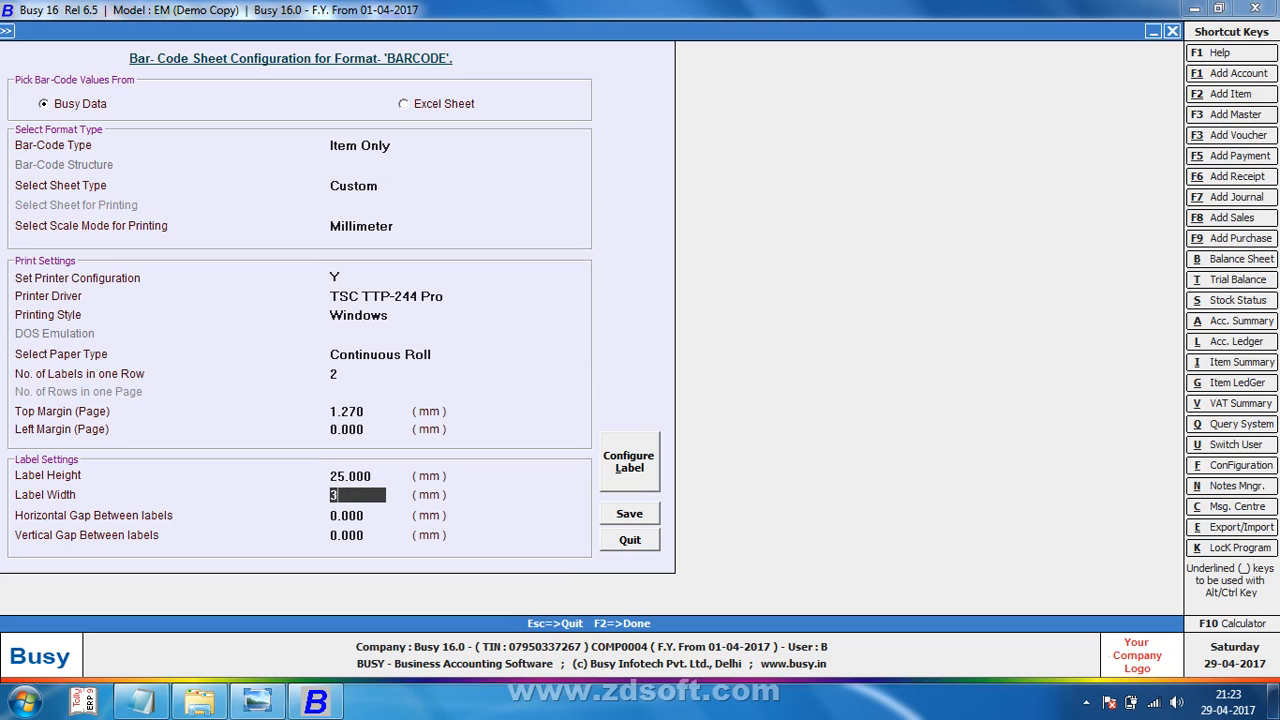
type("8")
key("Return")
key("Return")
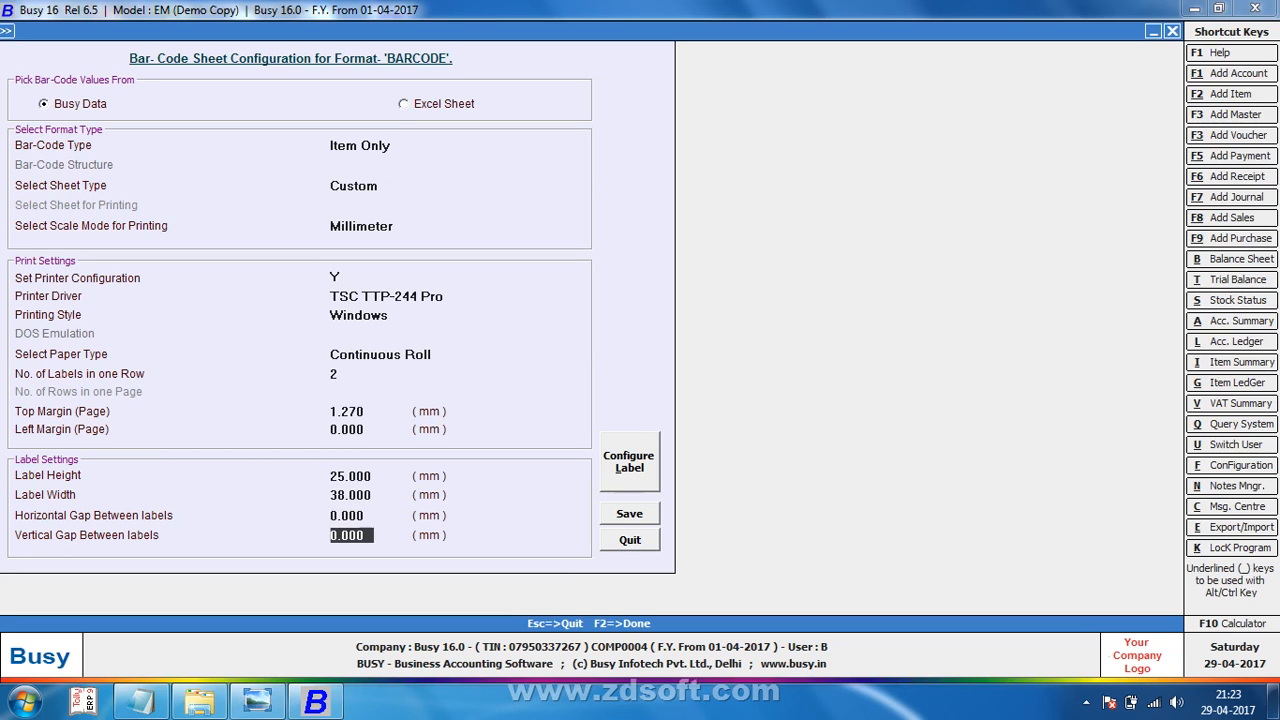
Step: Accept the vertical gap, open the label configuration, and delete the default company name, bar-code and MRP controls
key("Return")
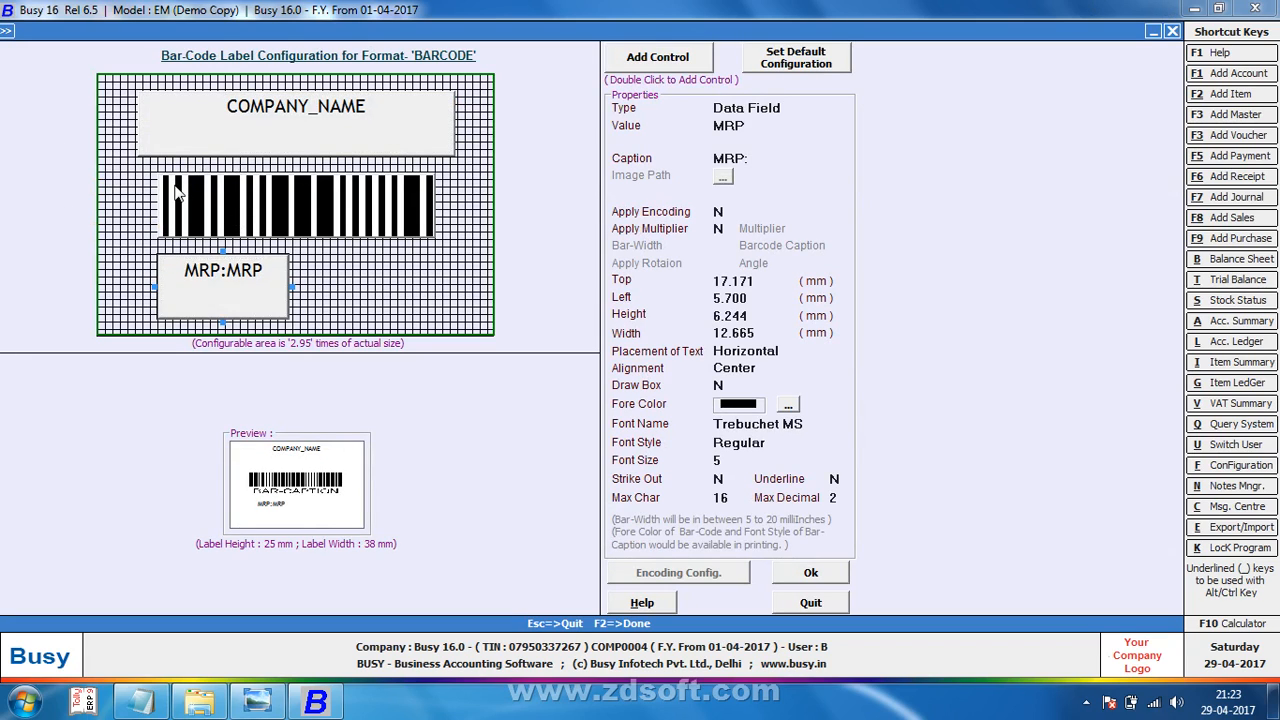
key("Delete")
key("Delete")
key("Delete")
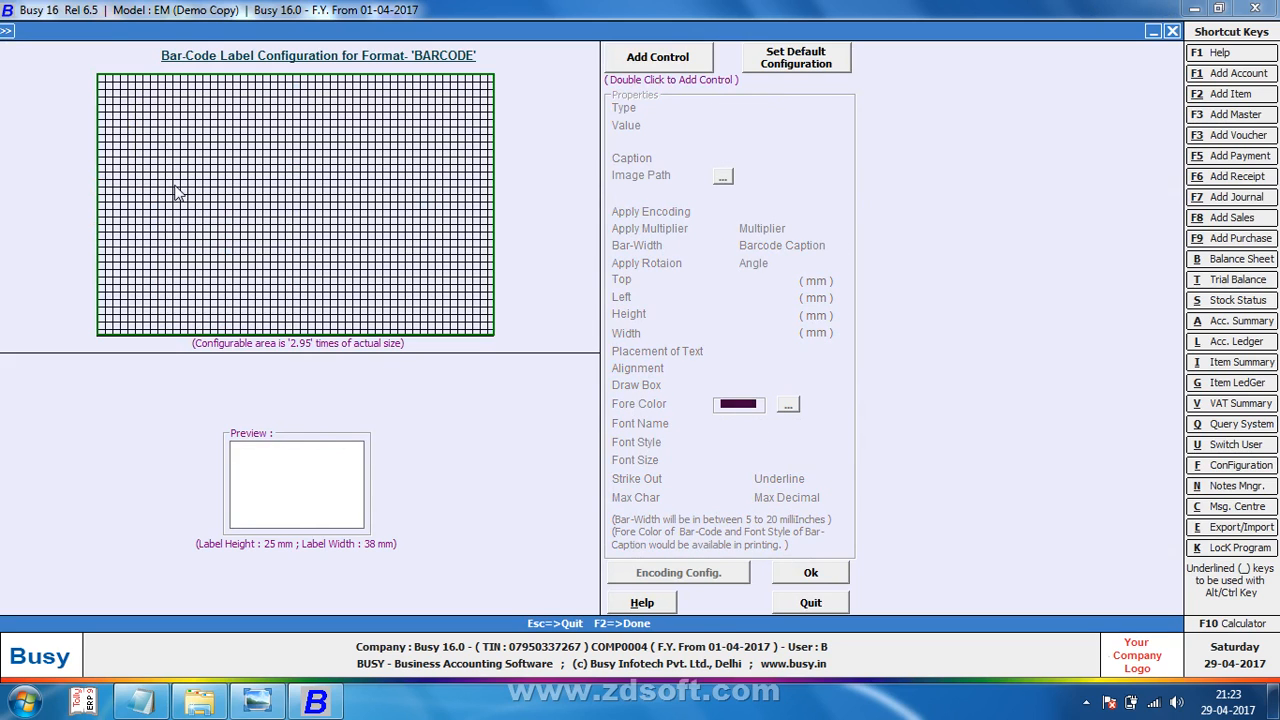
Step: Examine the scanned C-3915 sample label up close in the photo viewer, then return to Busy's label configuration
key("alt+Tab")
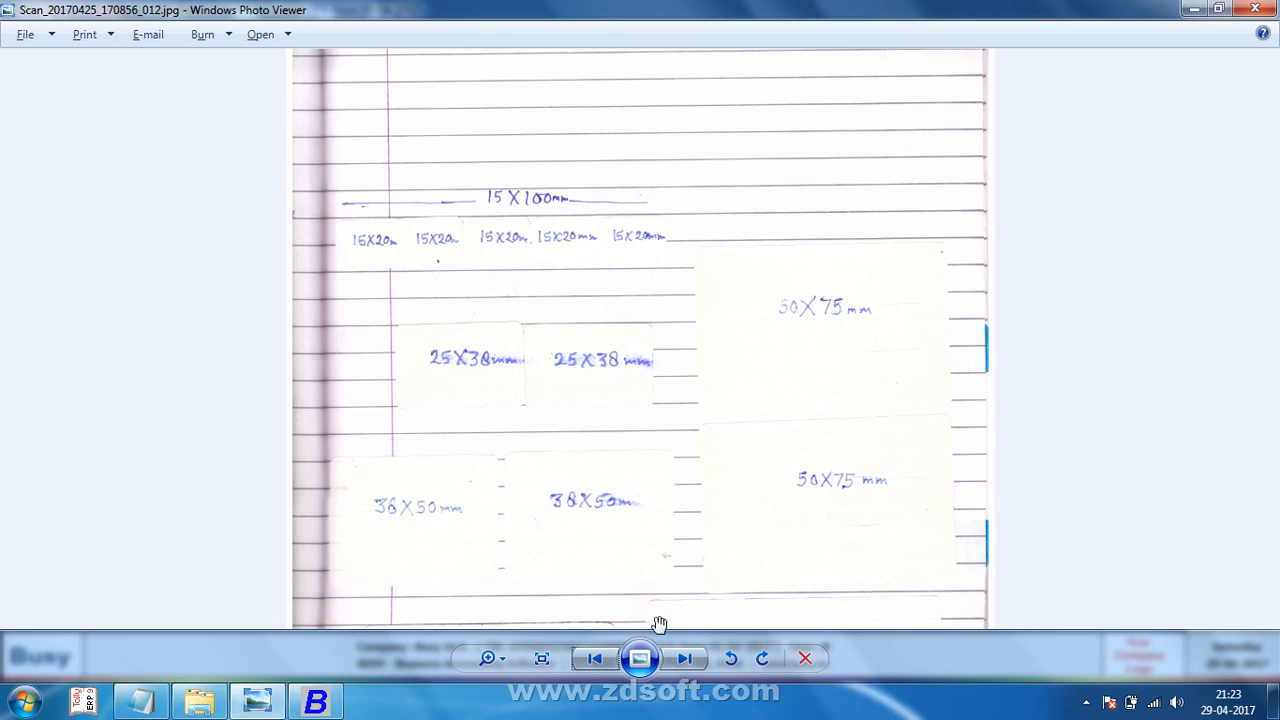
left_click(684, 658)
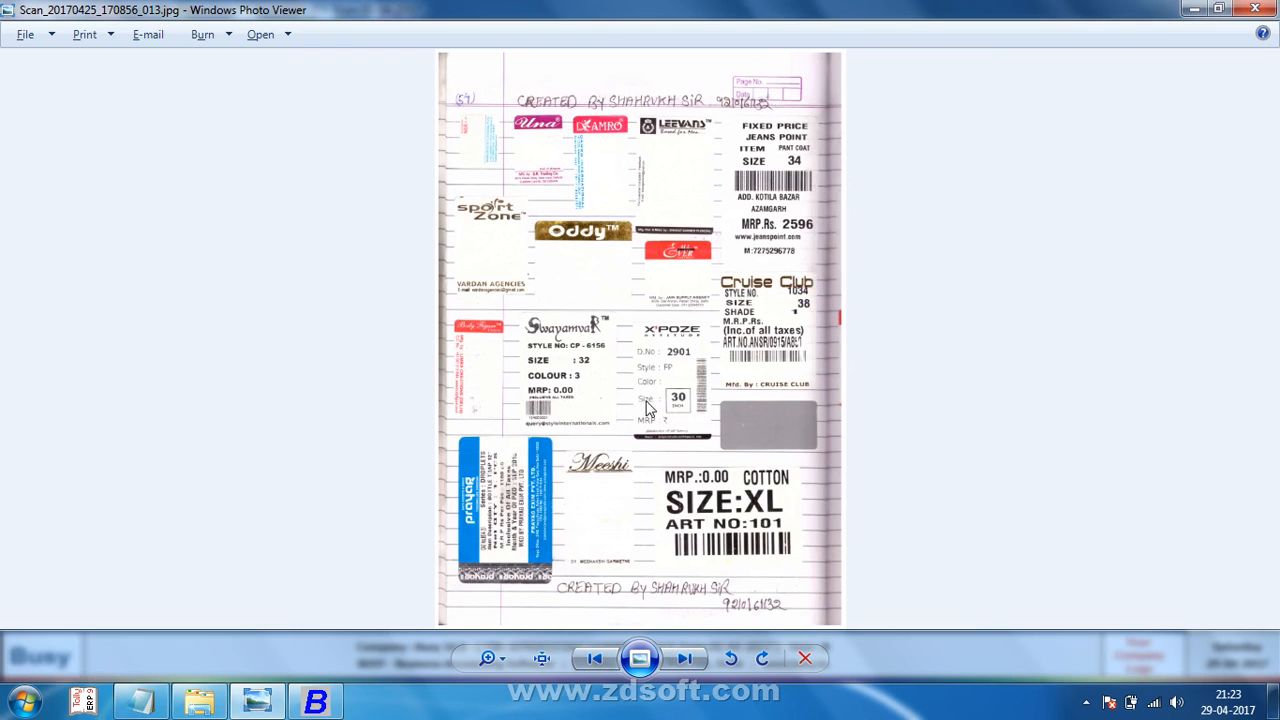
left_click(700, 658)
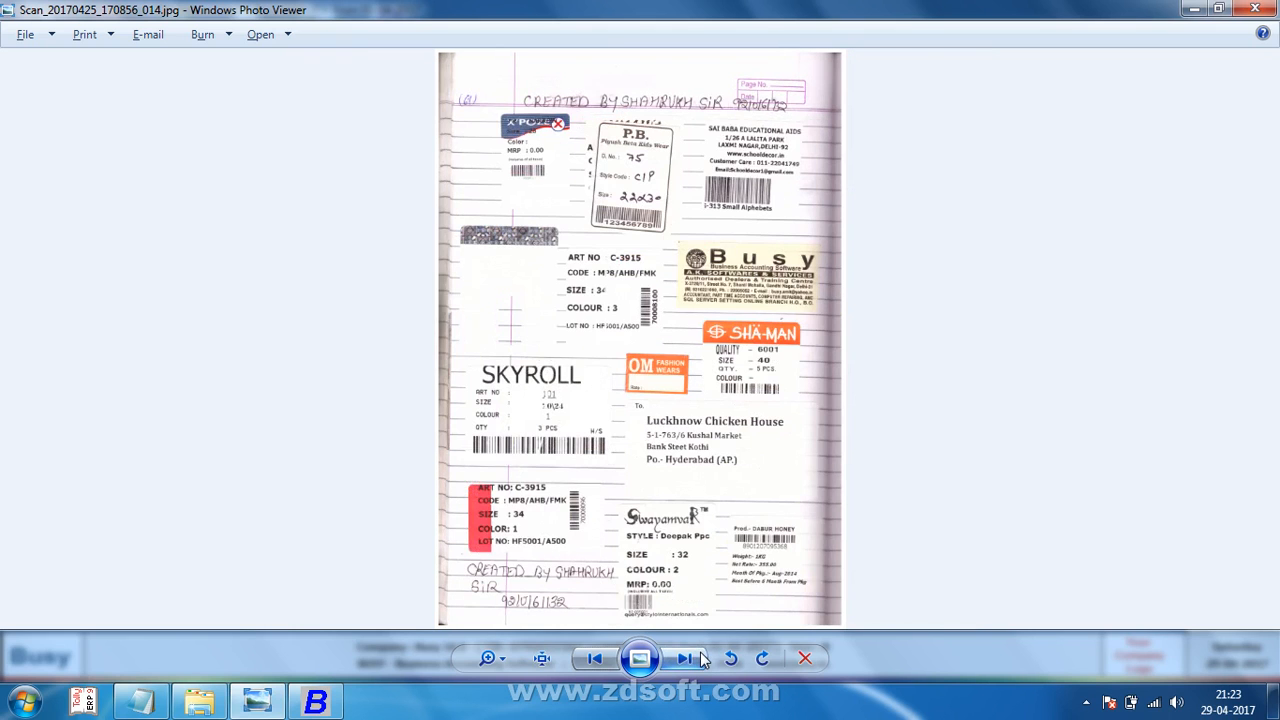
scroll(672, 456, "up", 3)
scroll(615, 408, "up", 3)
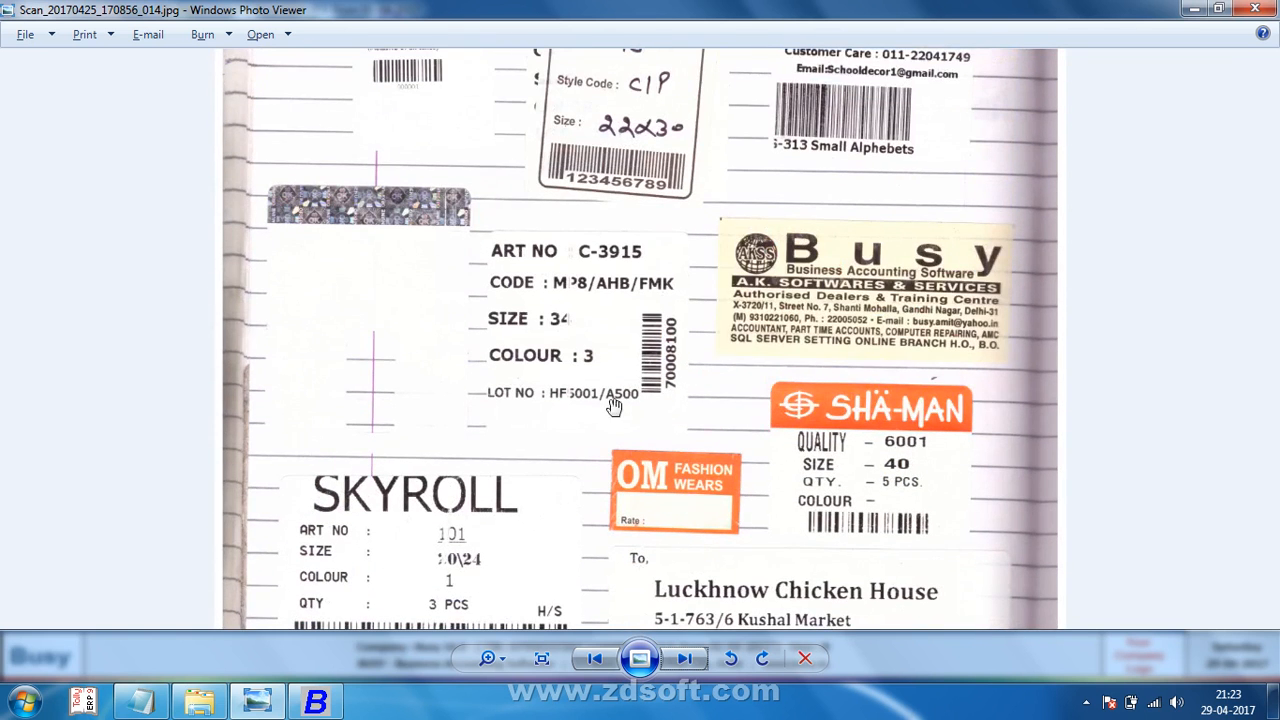
key("alt+Tab")
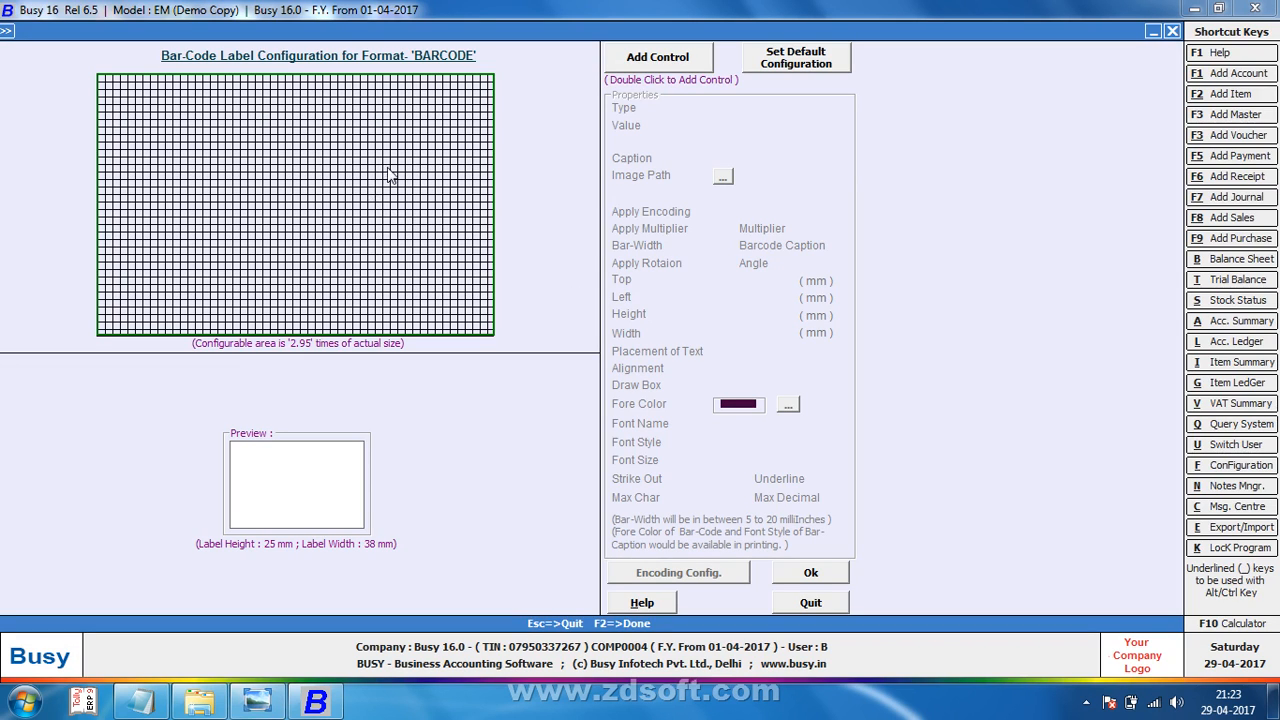
Step: Add a control along the label's upper edge, widened to about 34 mm and placed about 1.7 mm from its left side
left_click(650, 63)
double_click(650, 63)
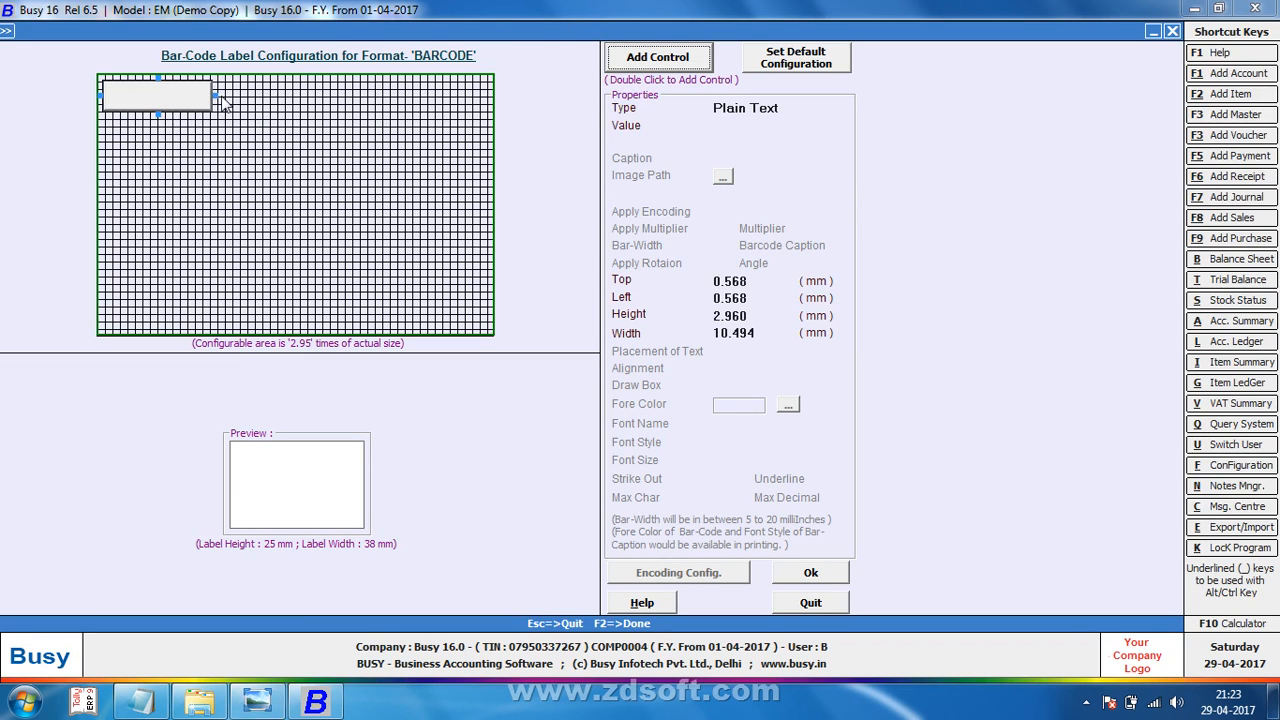
left_click_drag(218, 95, 460, 96)
left_click_drag(307, 97, 319, 93)
Step: Make the new control a Data Field with ITEM_NAME as its value
left_click(780, 107)
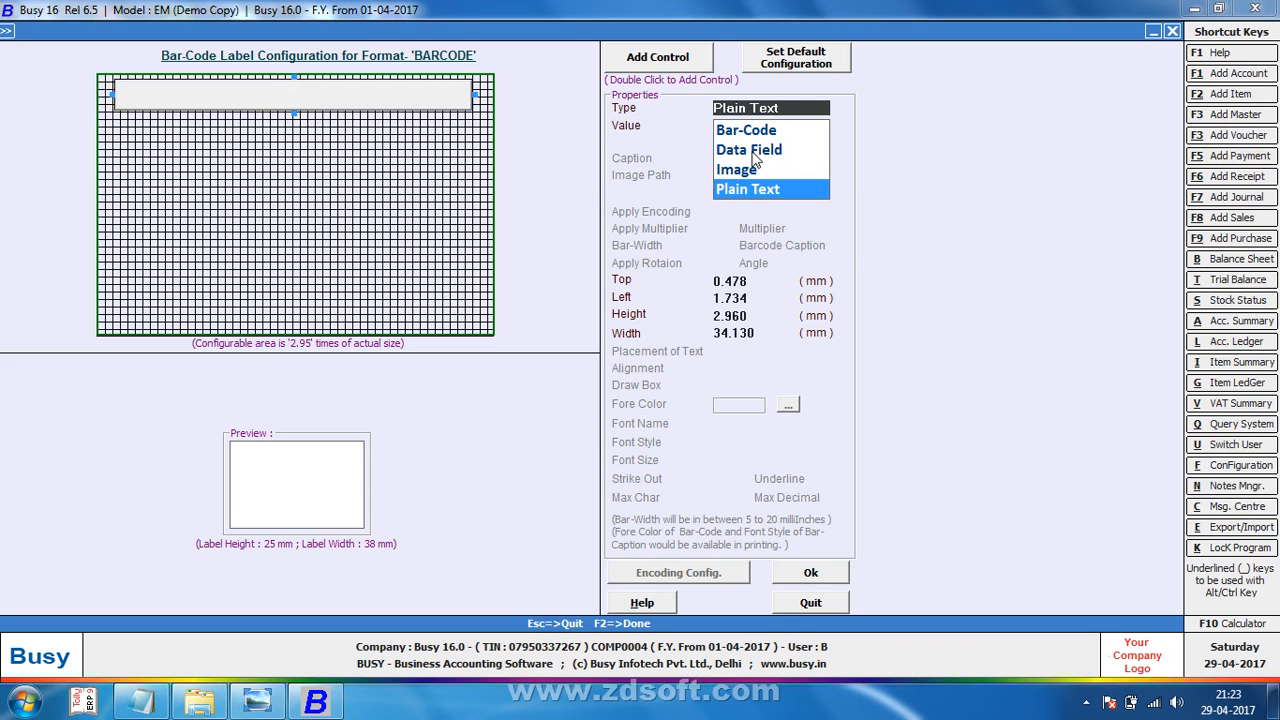
left_click(752, 150)
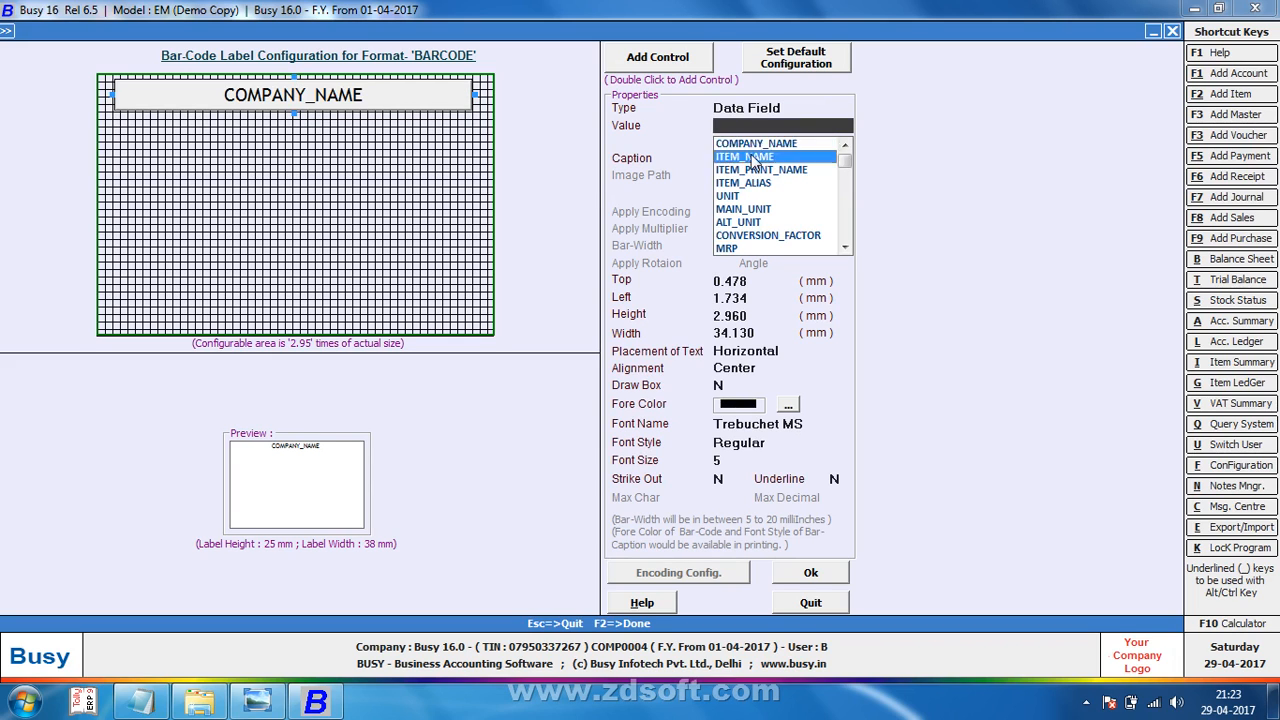
left_click(752, 158)
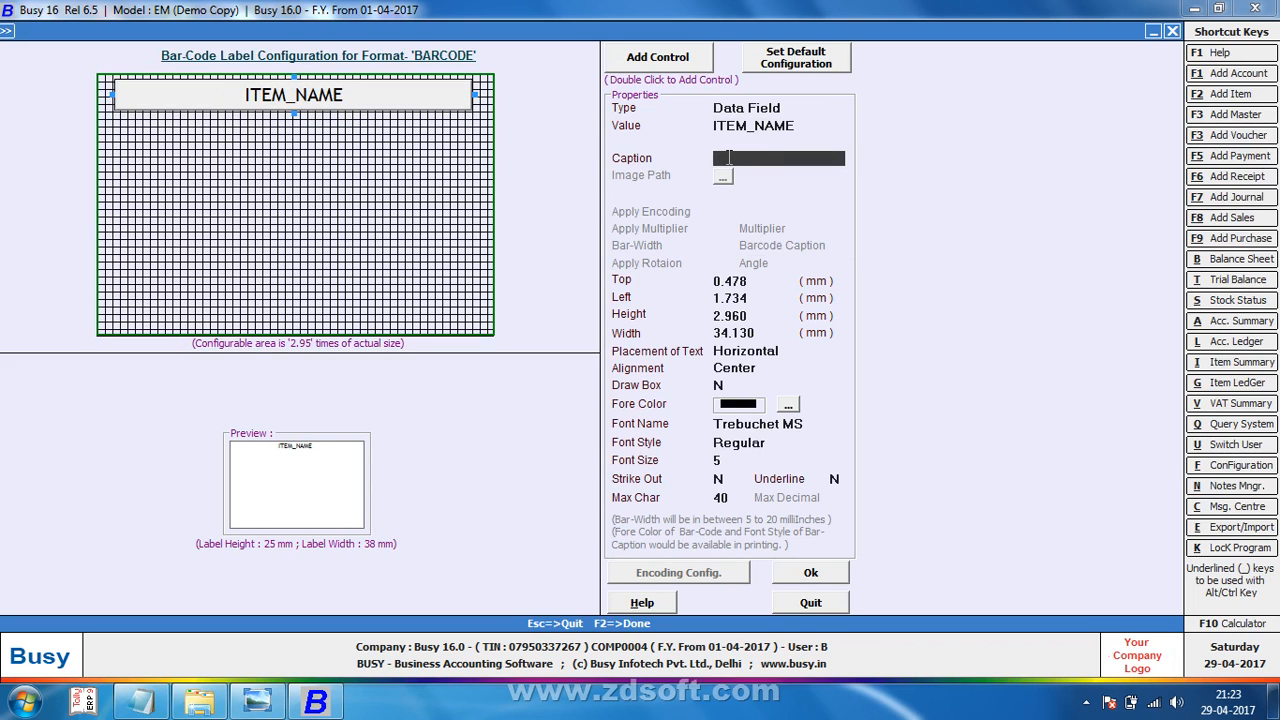
Step: Format the ITEM_NAME field in Tahoma Bold with font size 12
left_click(768, 424)
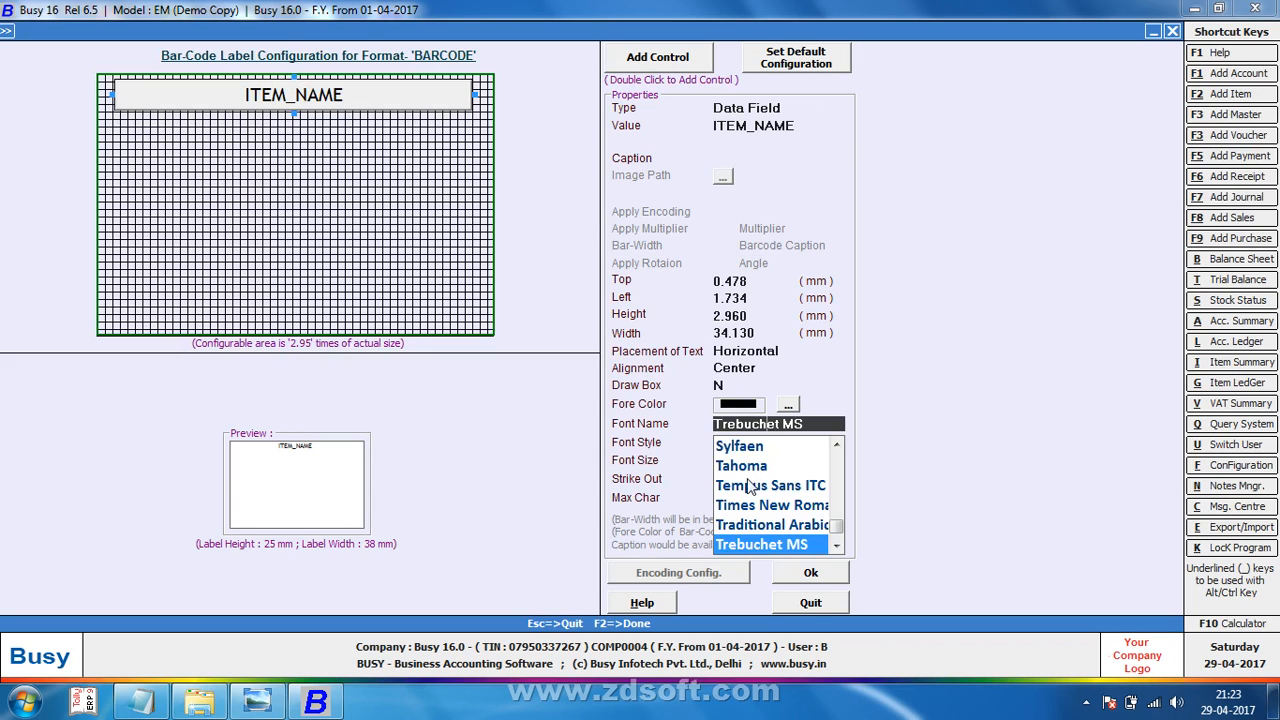
left_click(752, 466)
left_click(741, 504)
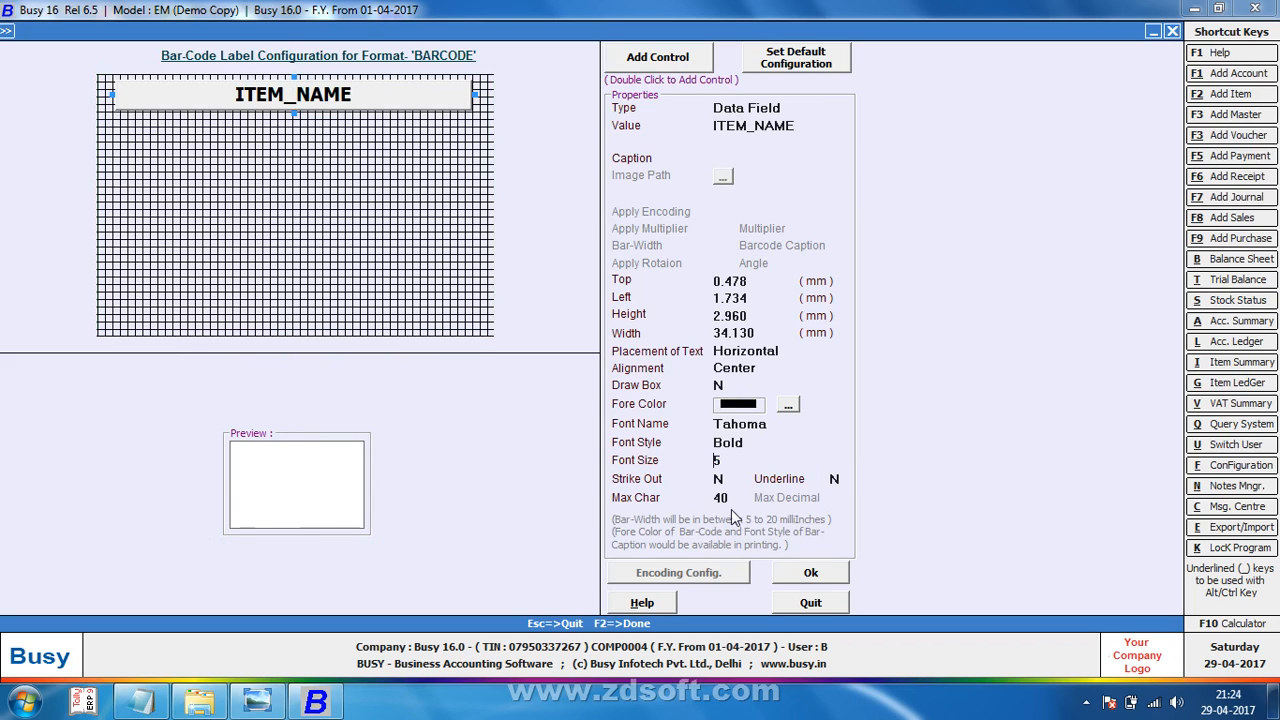
type("12")
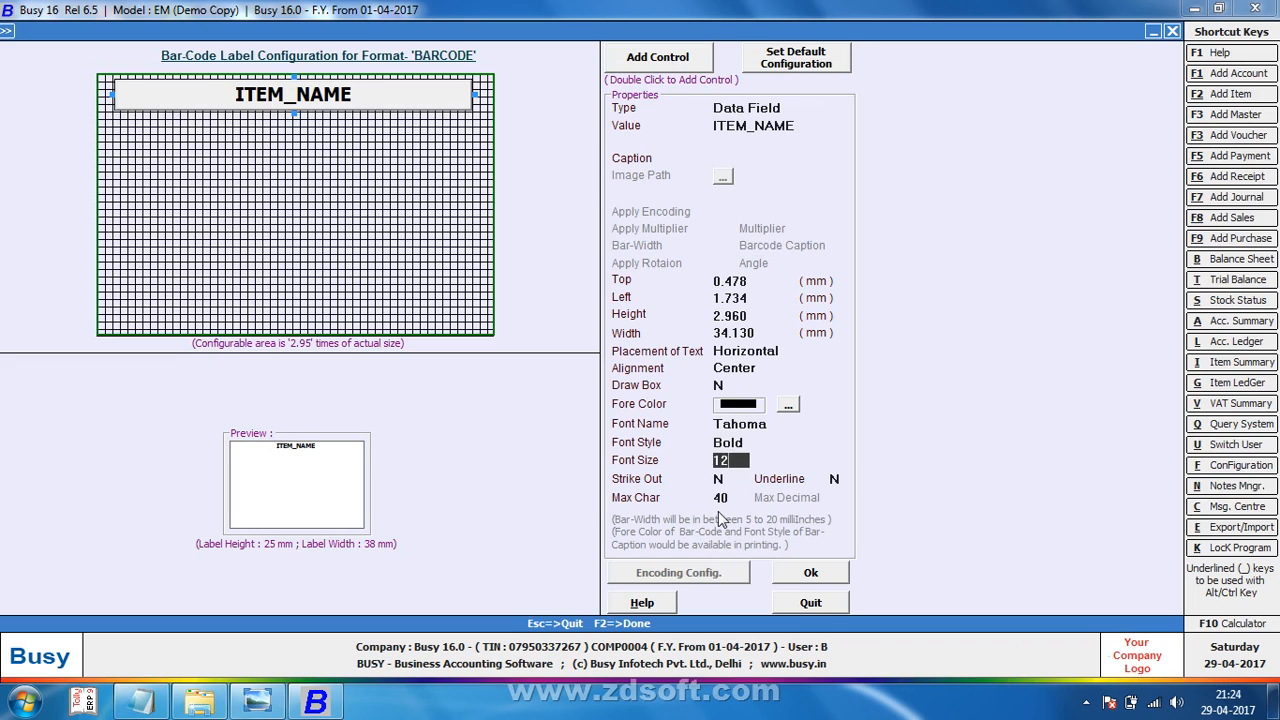
Step: Enlarge the ITEM_NAME field to about 5 mm high and move it to about 0.3 mm from the label's upper edge
key("Return")
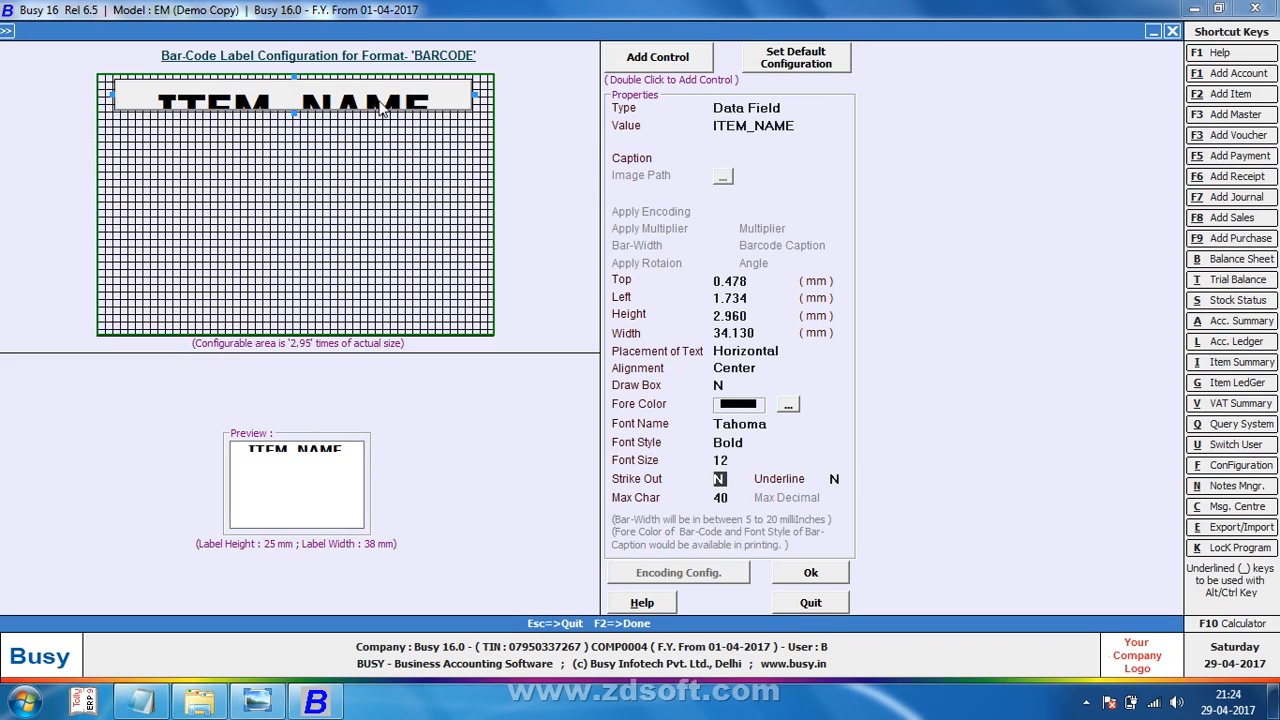
left_click_drag(293, 115, 293, 125)
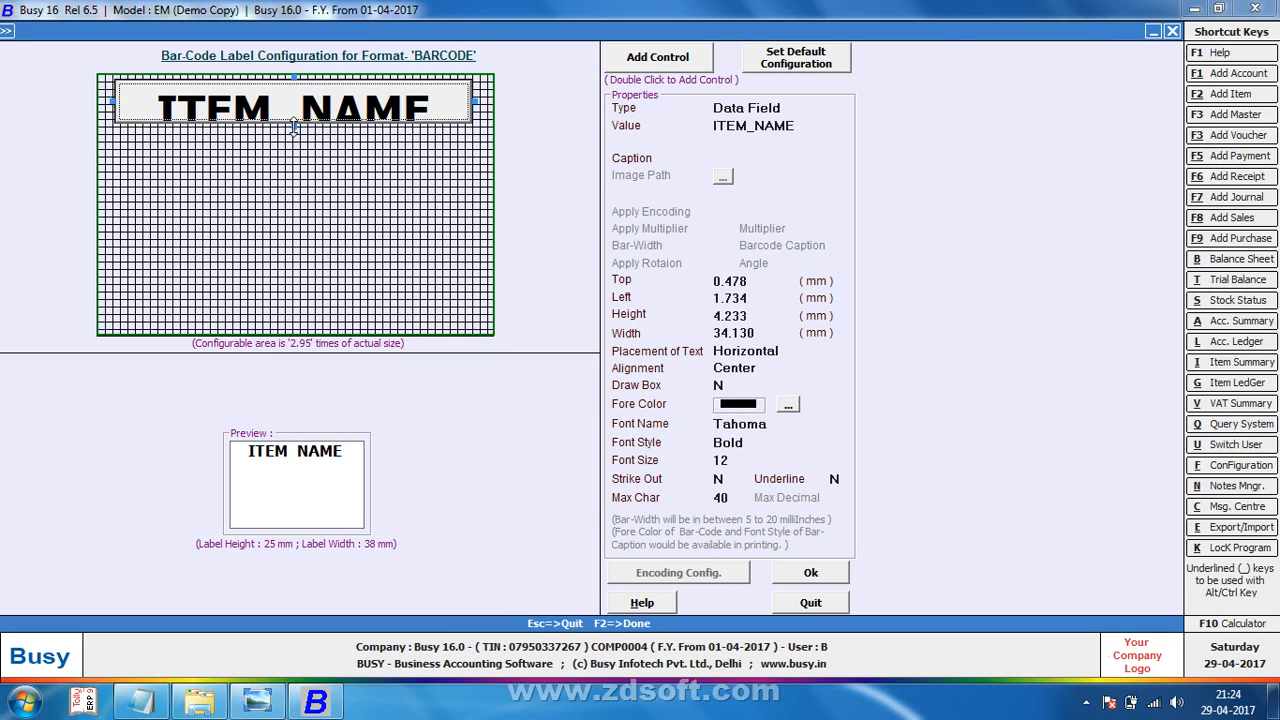
left_click_drag(293, 125, 288, 111)
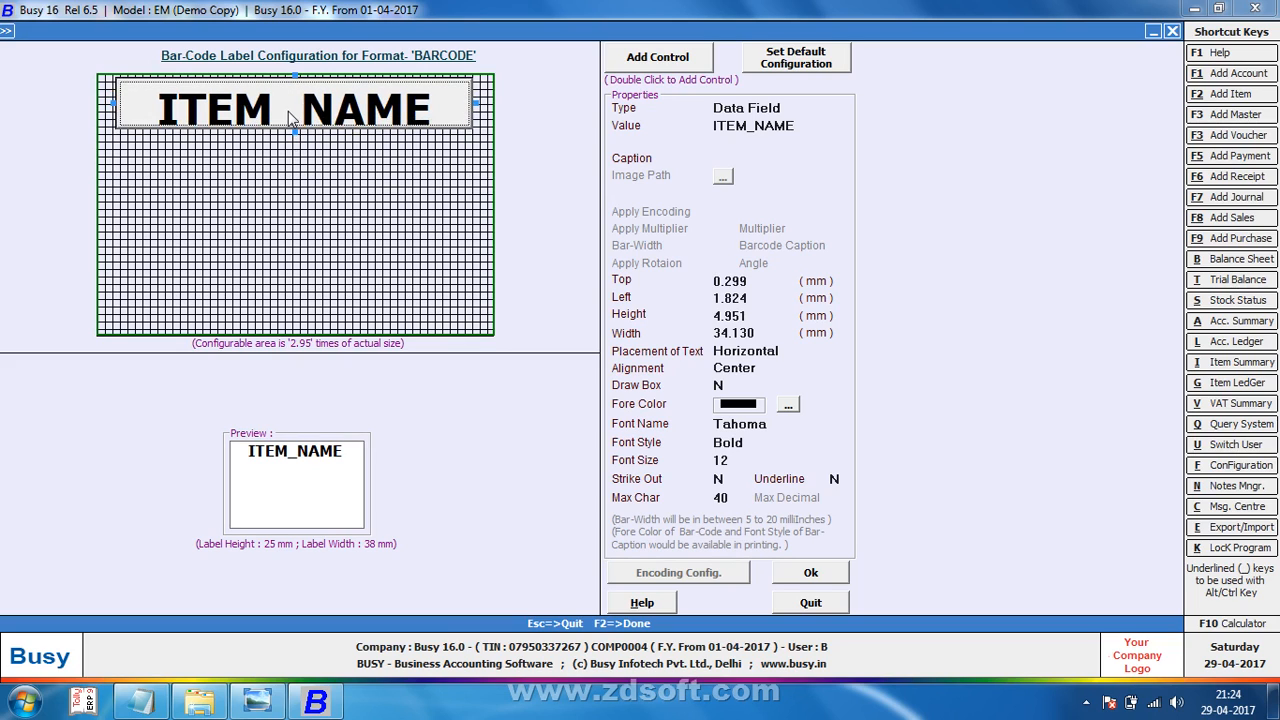
left_click(730, 426)
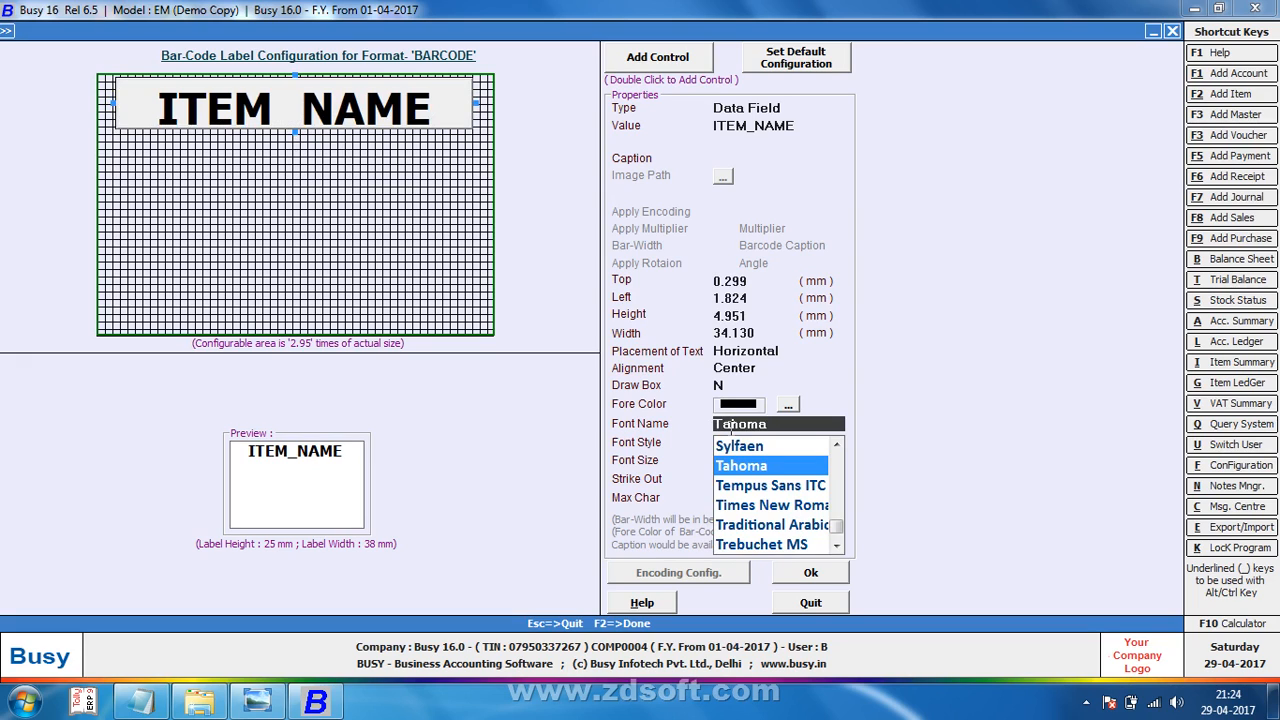
key("Return")
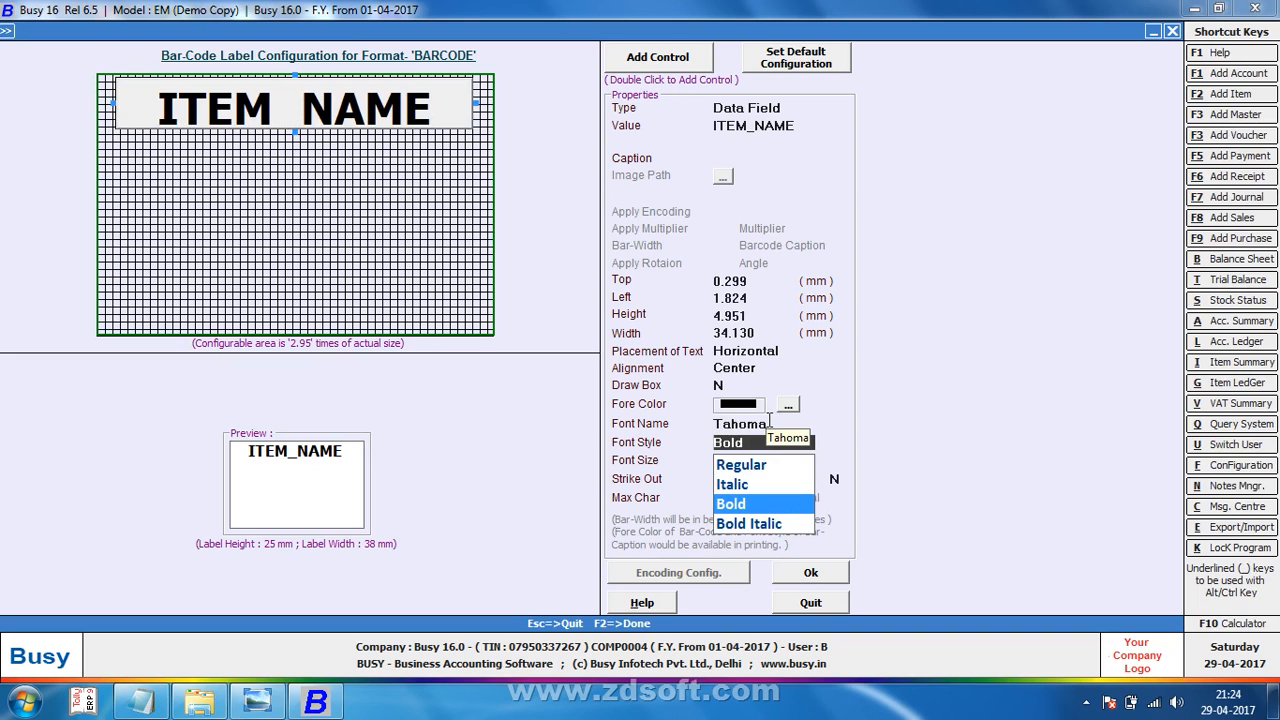
left_click(754, 282)
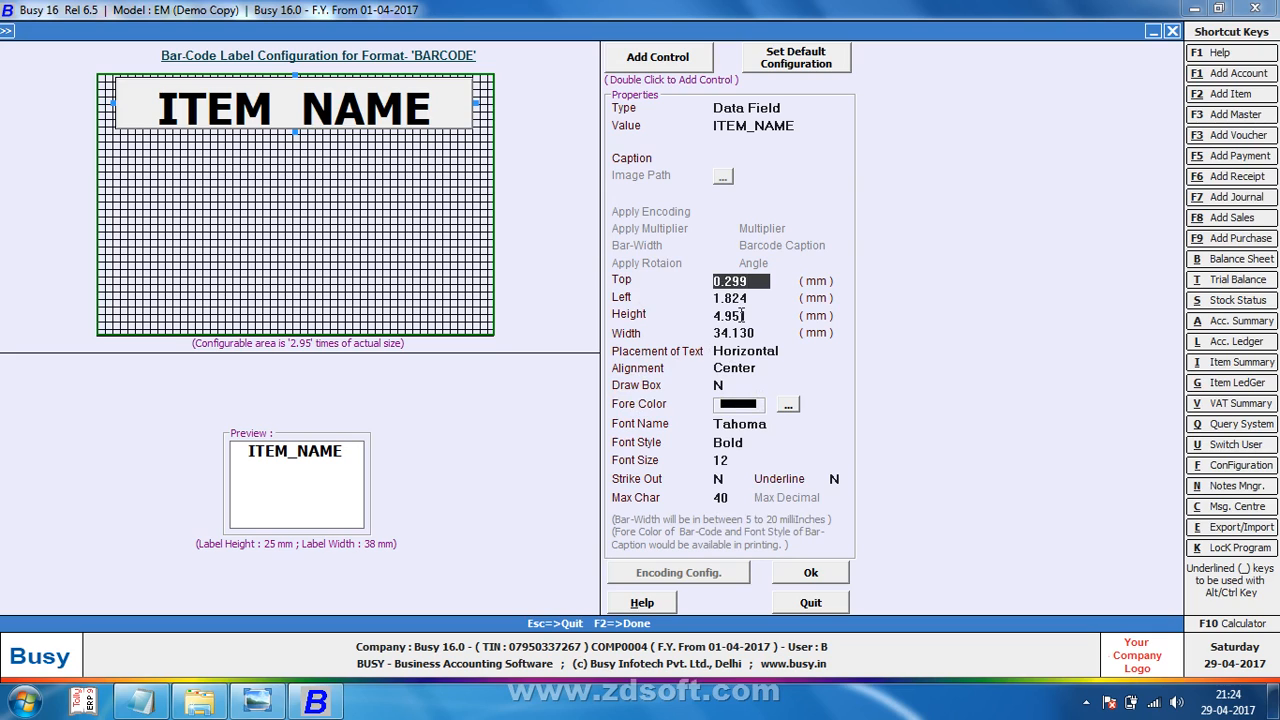
Step: Try vertical text placement on the ITEM_NAME field stretched to about 22 mm high, then restore horizontal placement
left_click(786, 350)
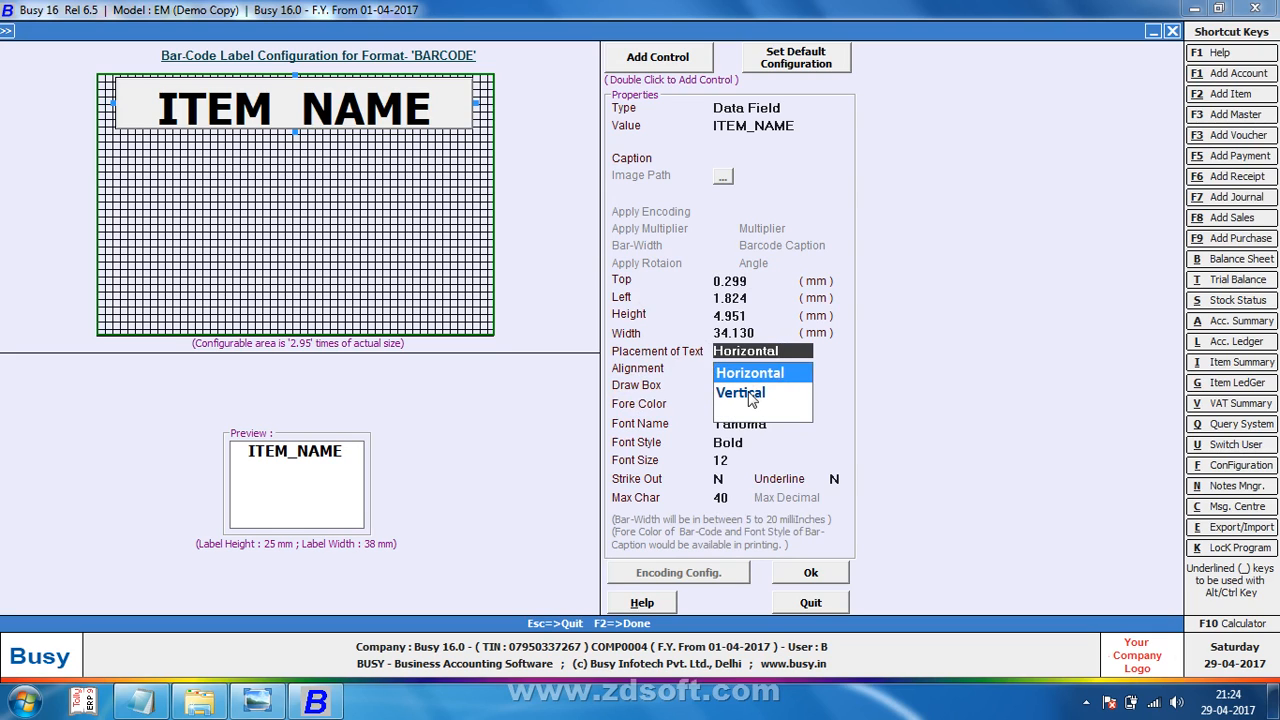
left_click(742, 393)
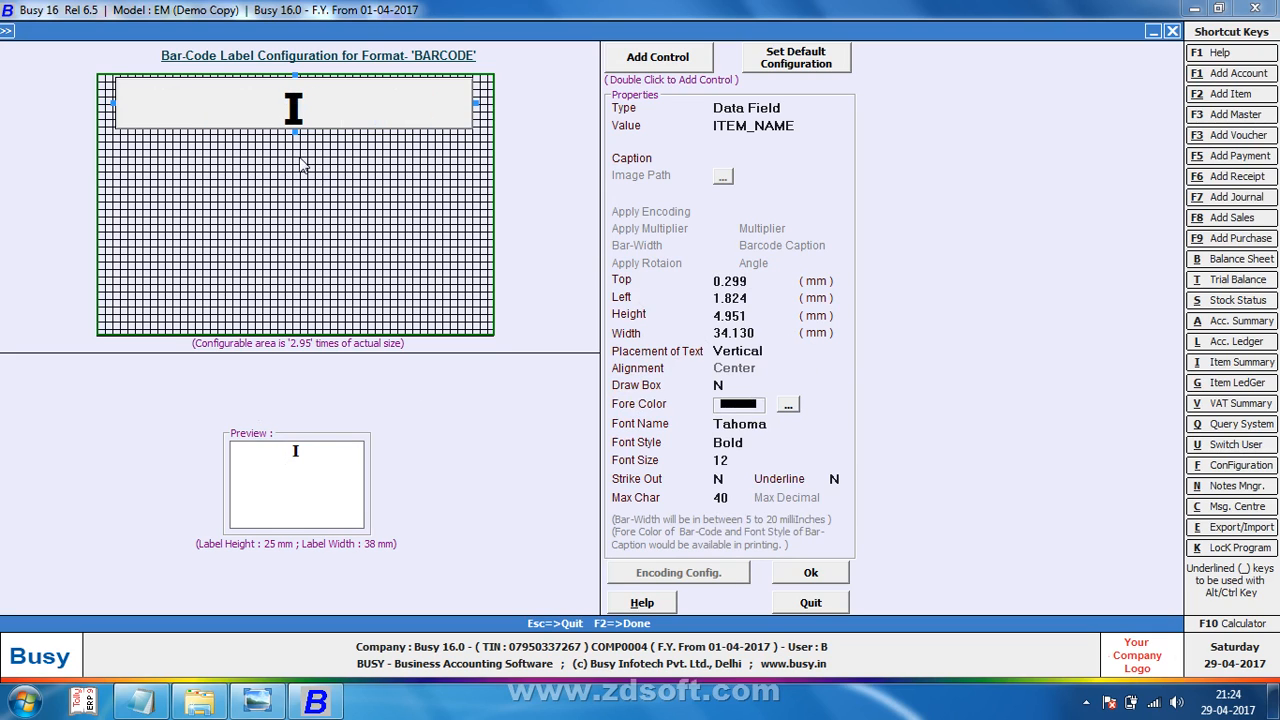
left_click_drag(294, 130, 297, 308)
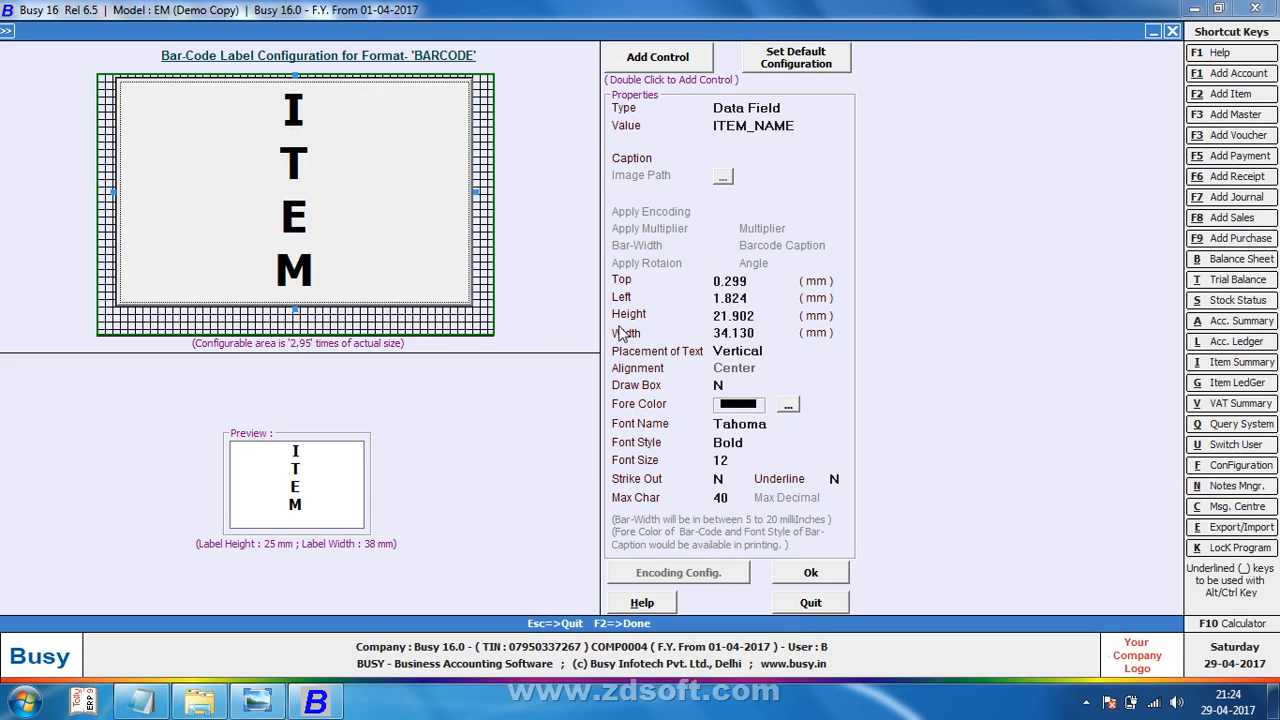
left_click(746, 351)
left_click(752, 373)
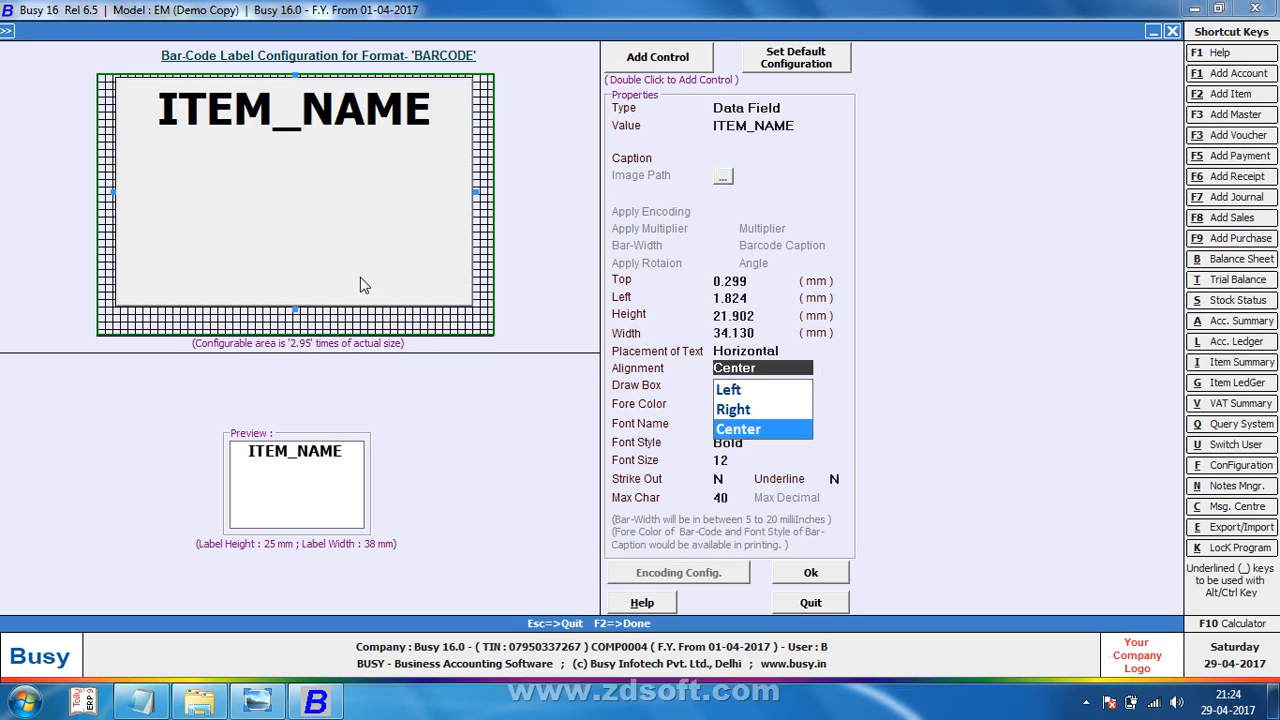
Step: Reduce the ITEM_NAME field to about 6.1 mm high and check the layout against the scanned sample label
left_click_drag(298, 310, 329, 145)
key("alt+Tab")
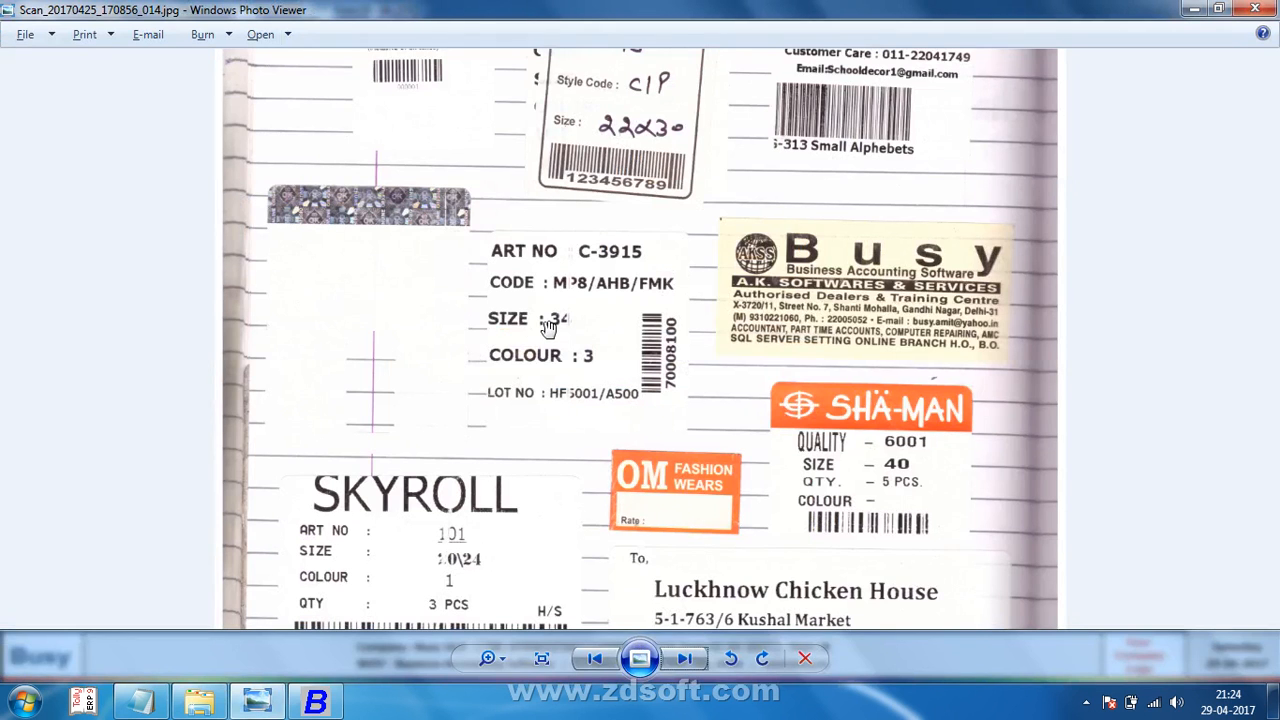
key("alt+Tab")
Step: Add a second control and move it directly below ITEM_NAME, about 6.2 mm from the label's top and 1 mm from its left side
left_click(652, 66)
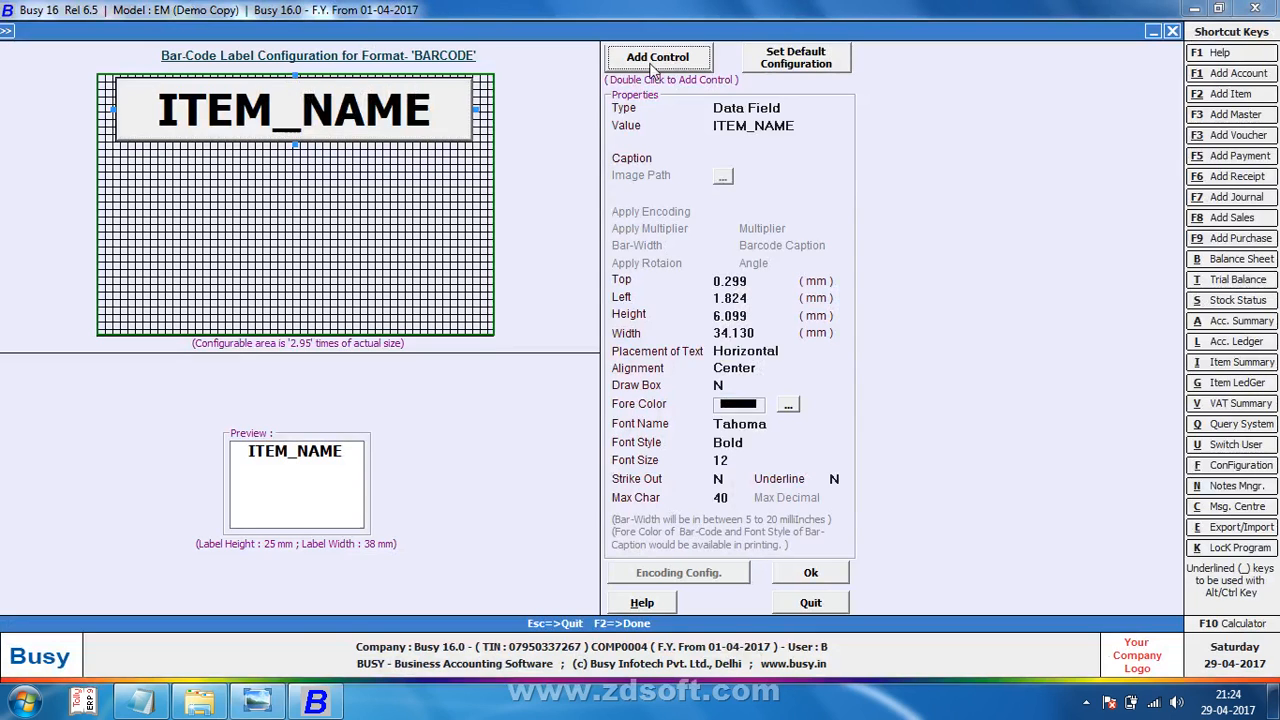
double_click(196, 172)
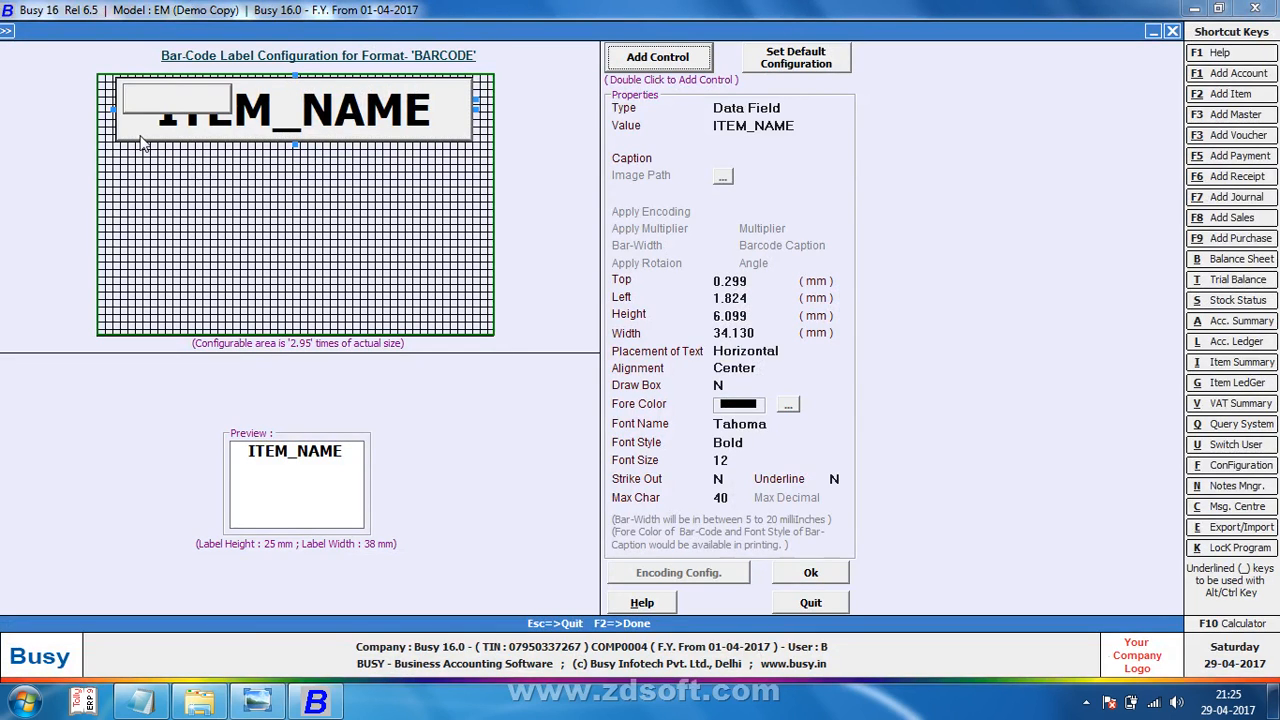
left_click(154, 104)
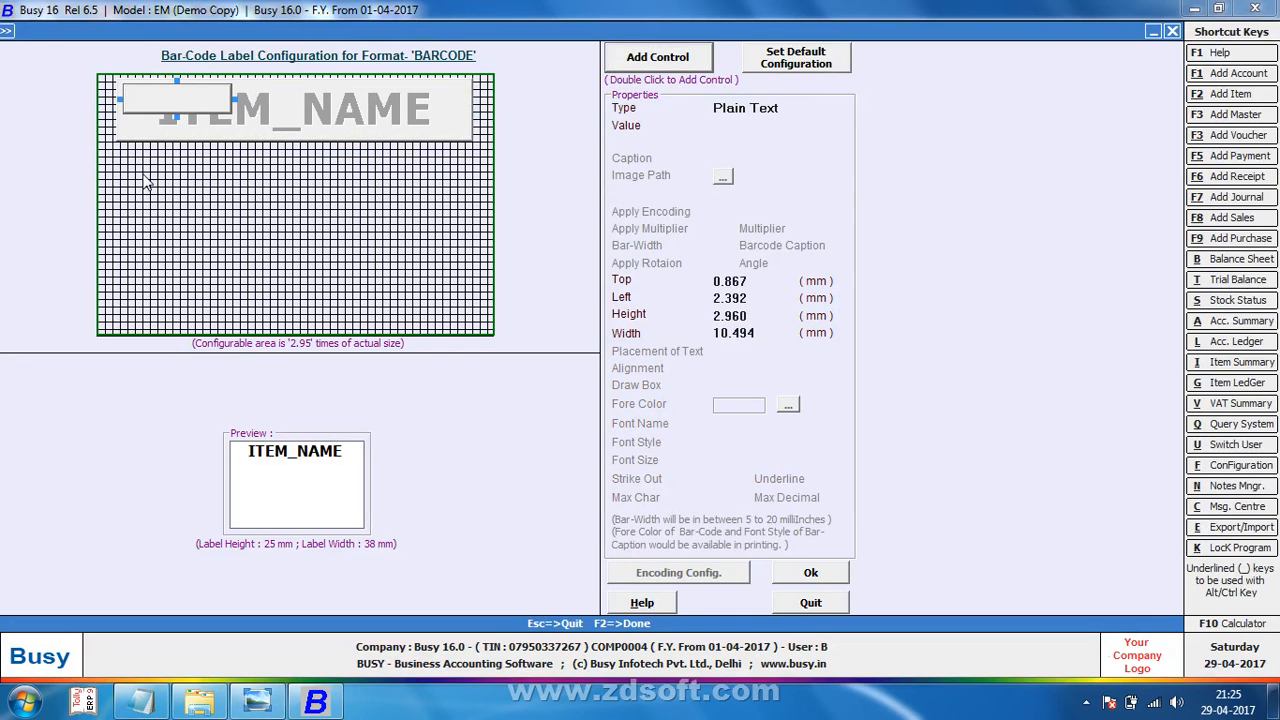
left_click_drag(143, 175, 140, 182)
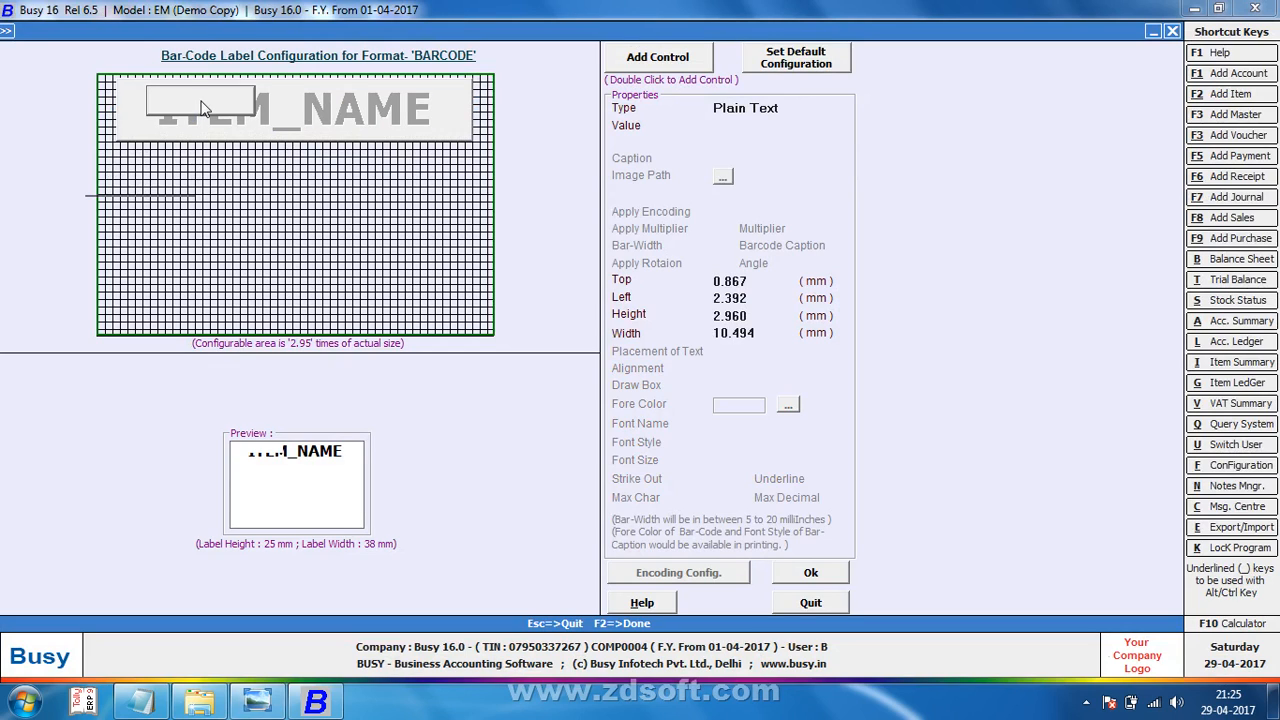
left_click_drag(200, 108, 175, 183)
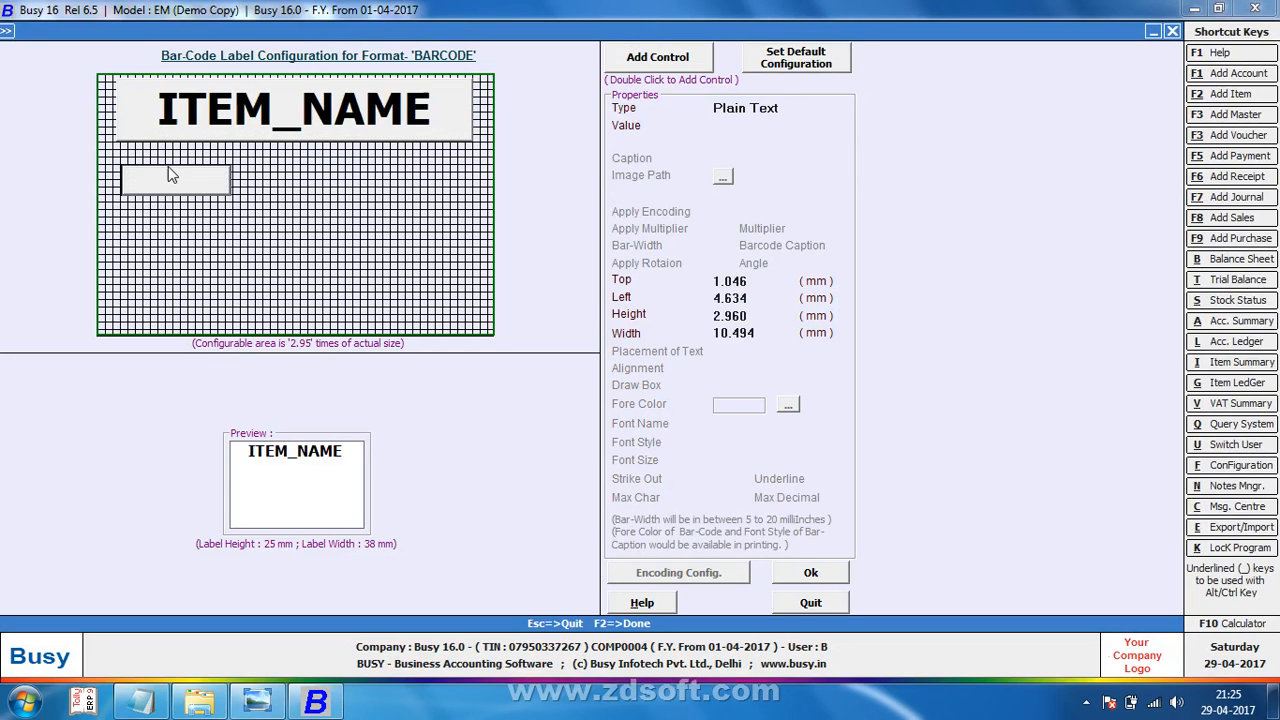
left_click_drag(170, 174, 170, 168)
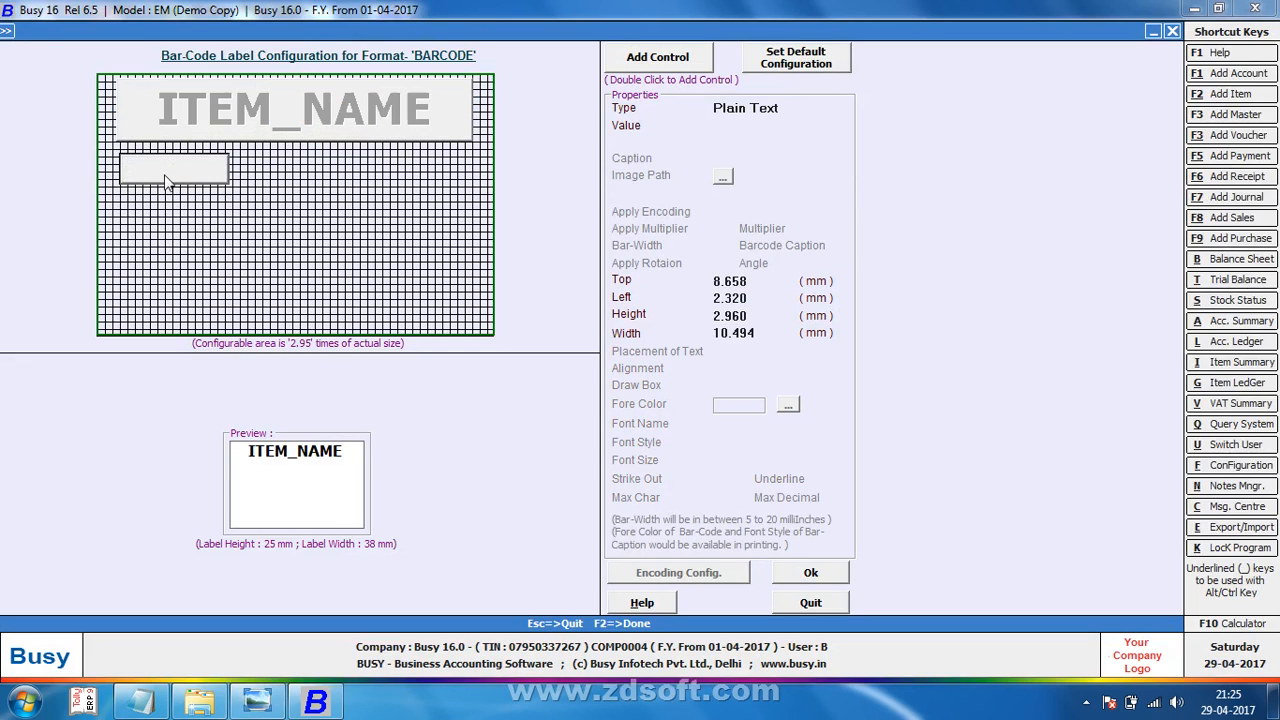
left_click_drag(167, 180, 163, 176)
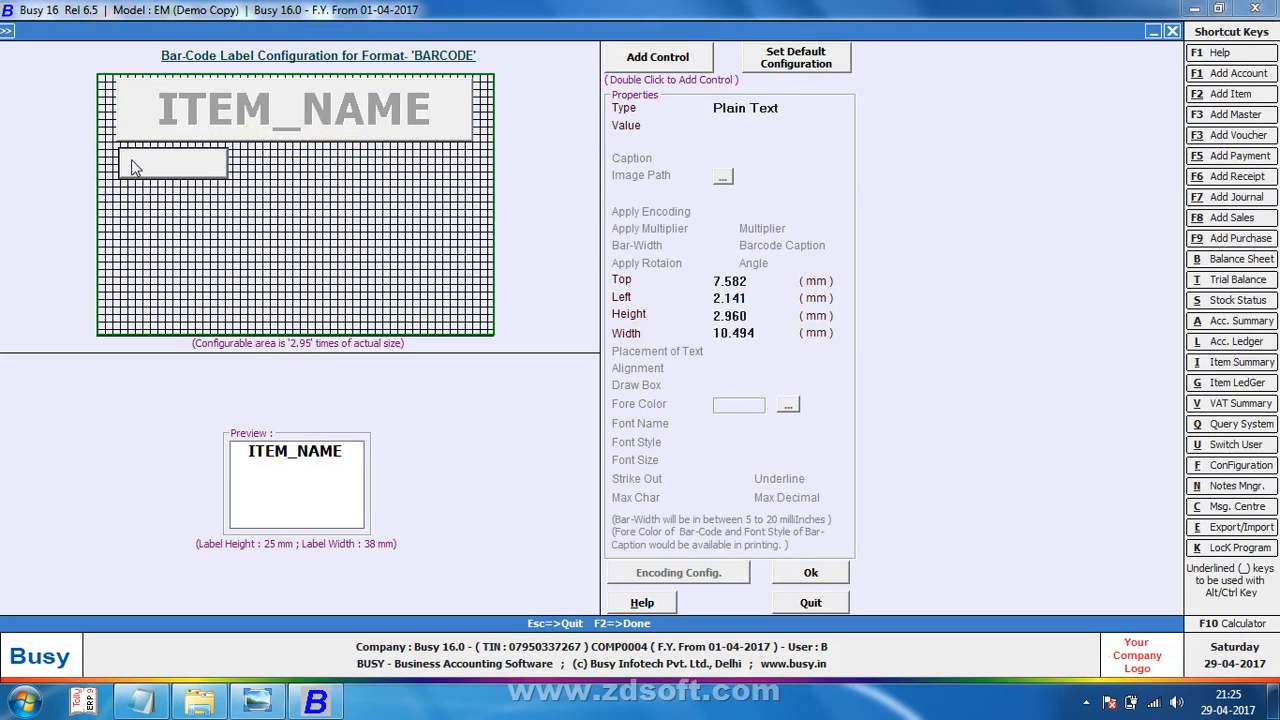
left_click_drag(131, 161, 125, 157)
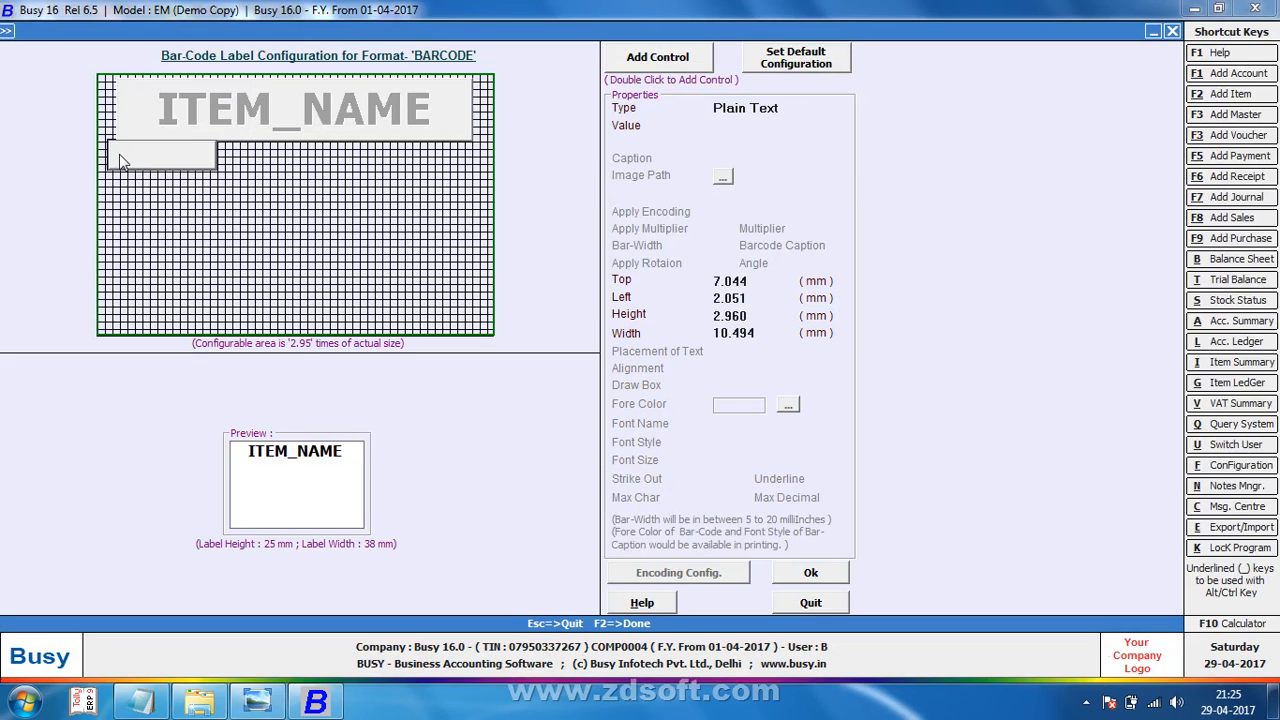
left_click_drag(119, 154, 119, 137)
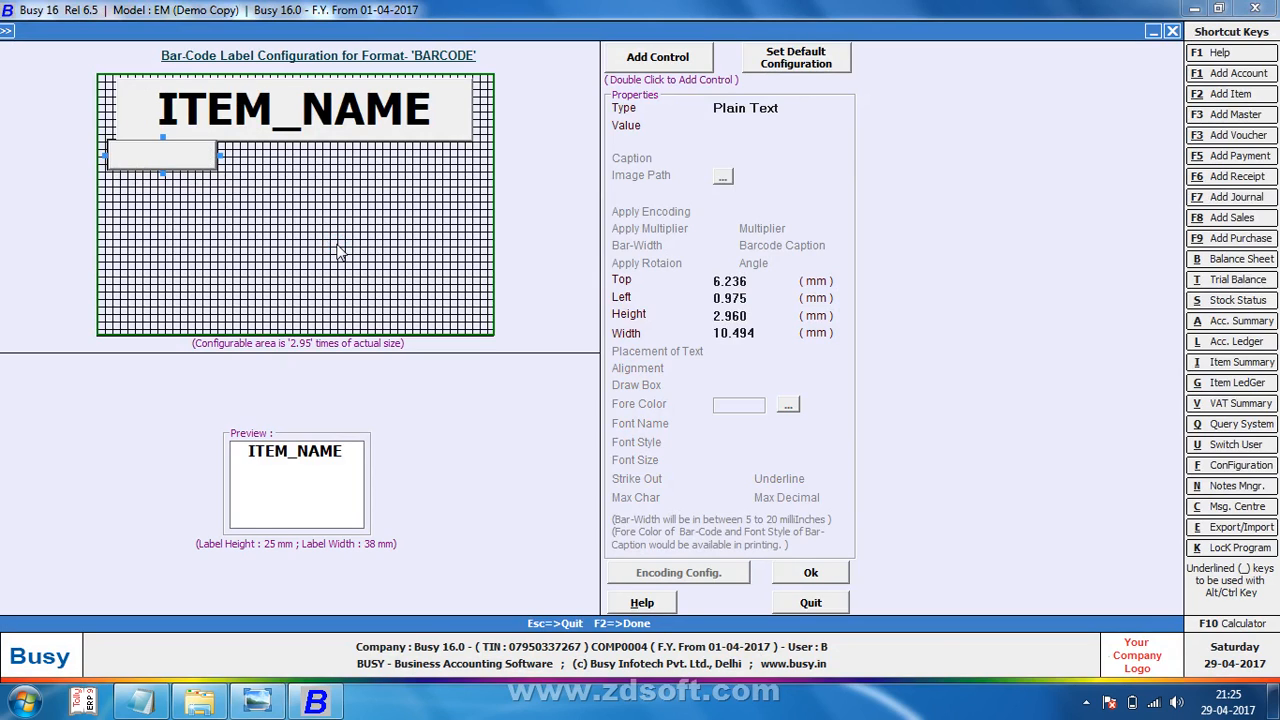
Step: Widen the second control to about 29 mm and check the scanned sample label for its contents
left_click(195, 166)
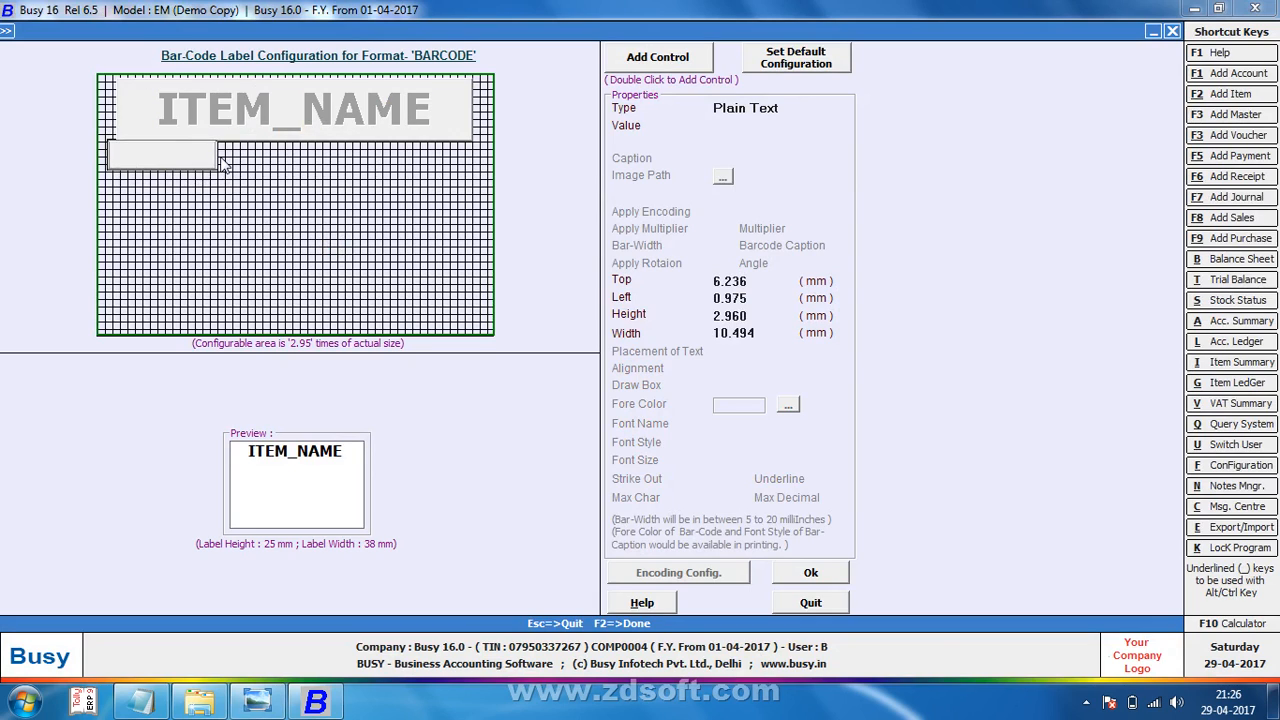
left_click_drag(215, 153, 414, 163)
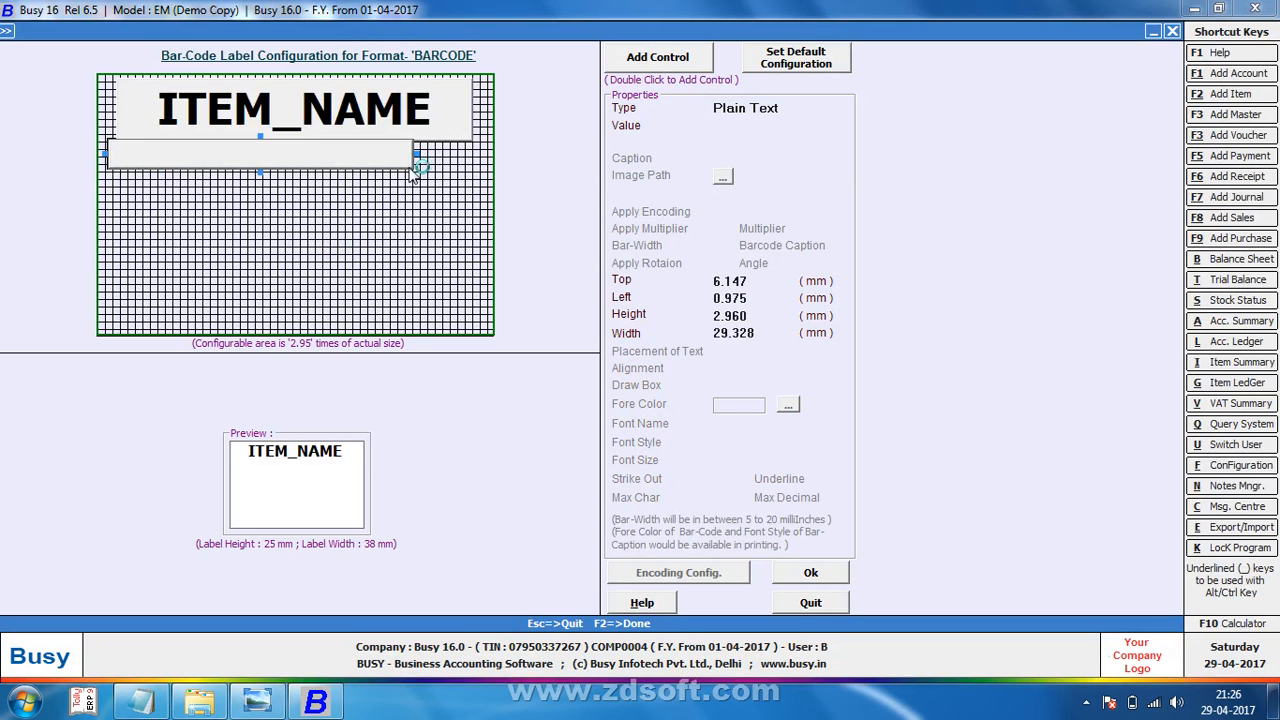
left_click(257, 702)
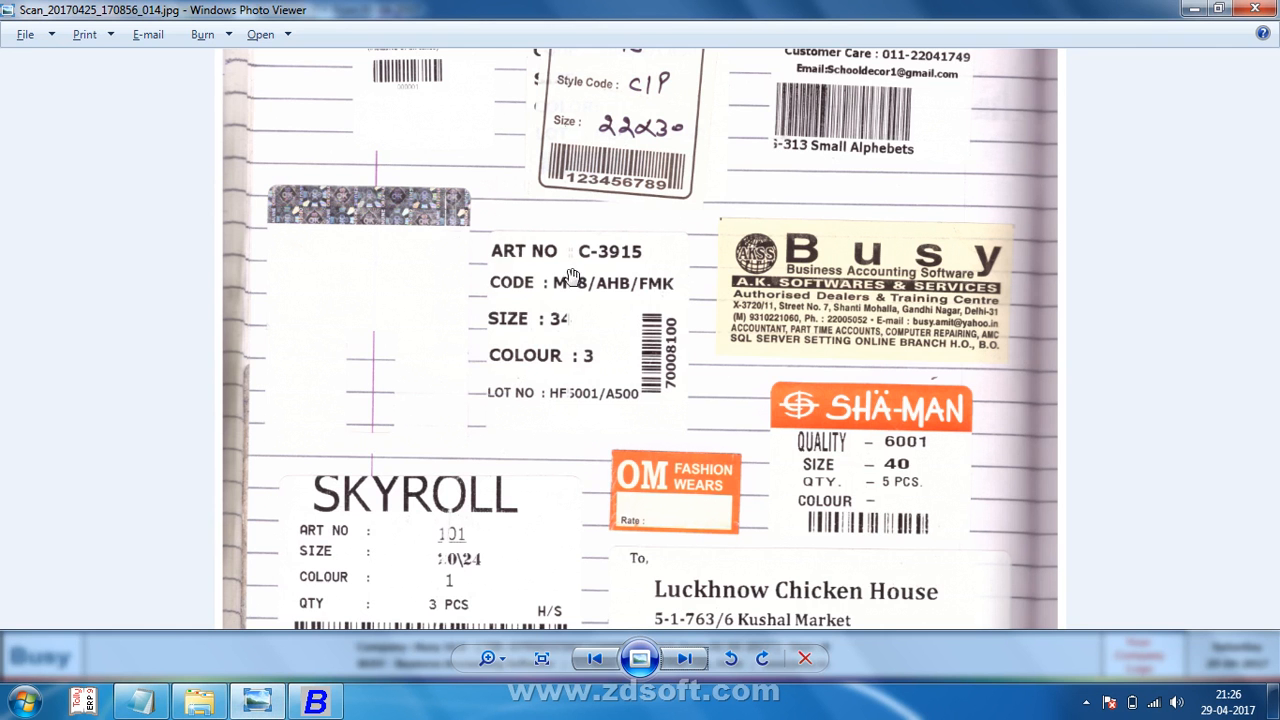
key("alt+Tab")
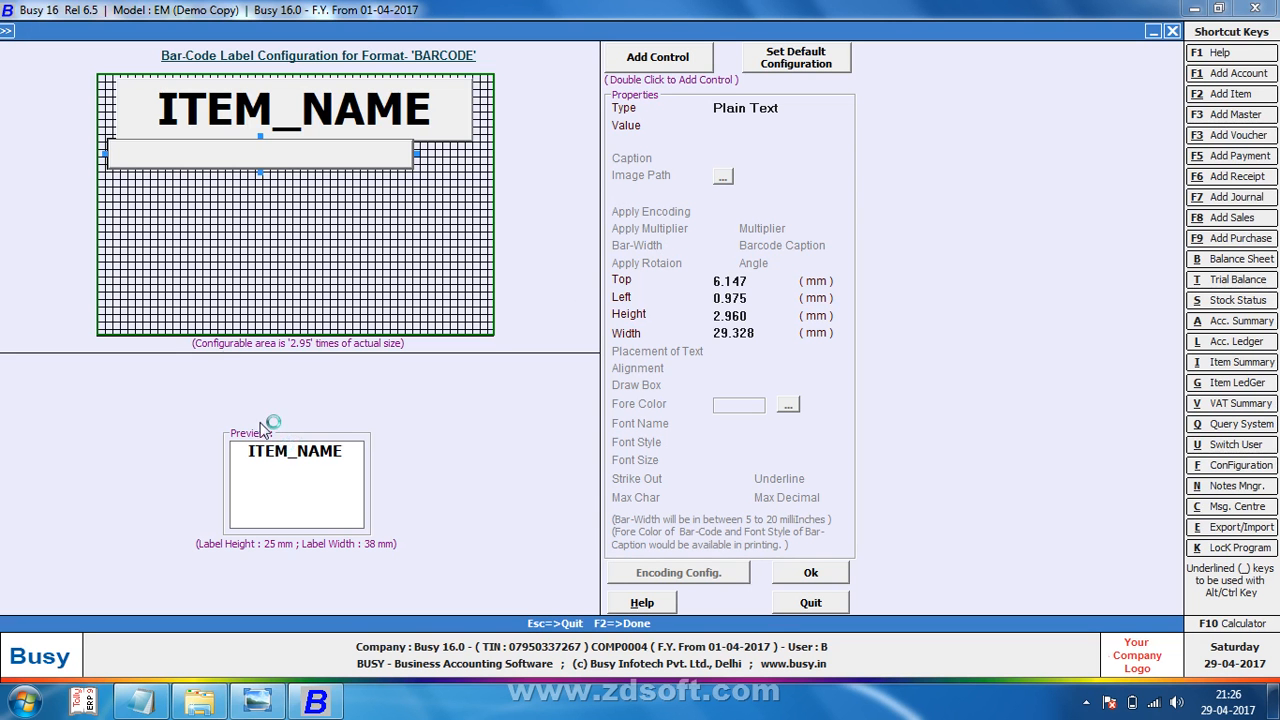
Step: Examine the optional field settings for the Item master type in Masters Configuration, then return to the label configuration
left_click(7, 36)
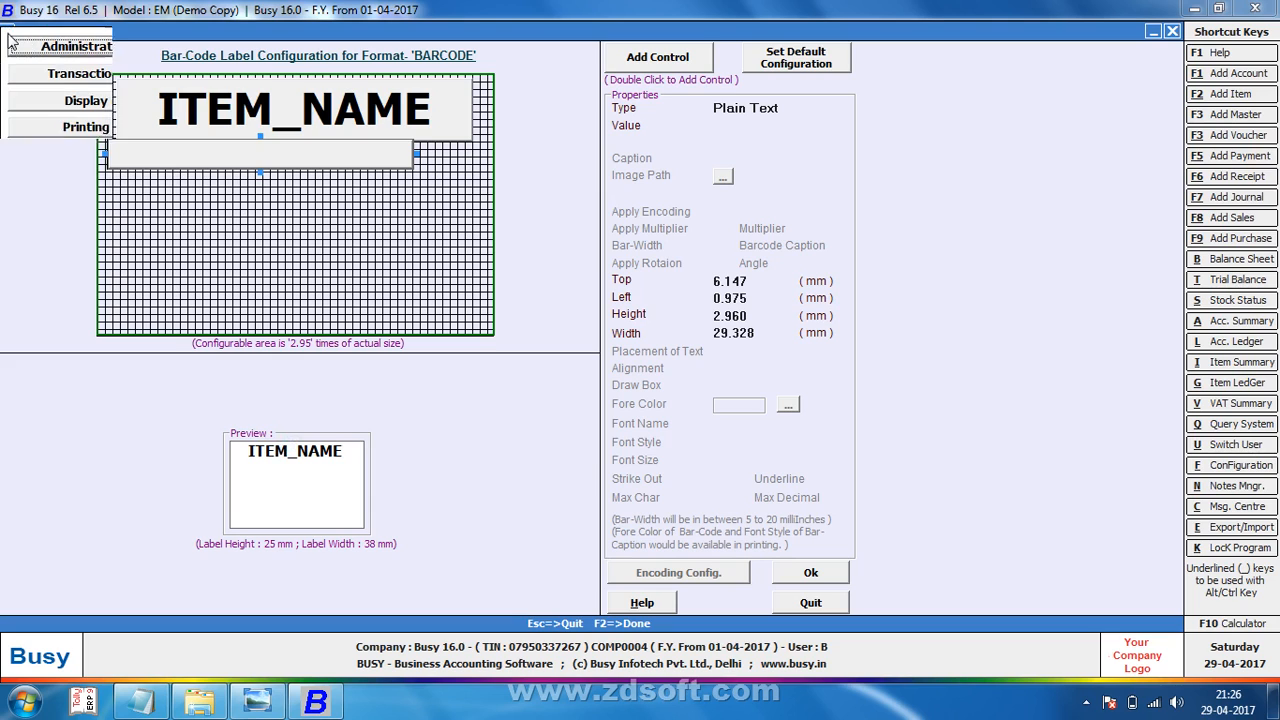
left_click(84, 50)
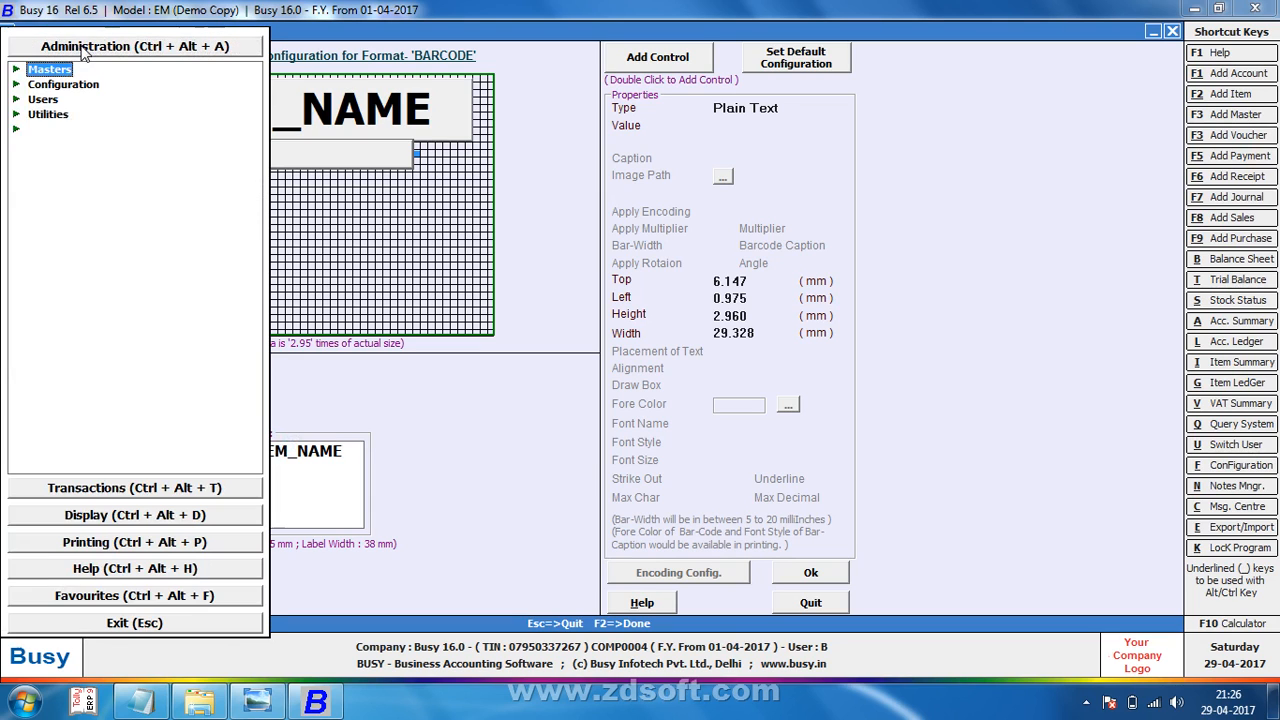
left_click(71, 85)
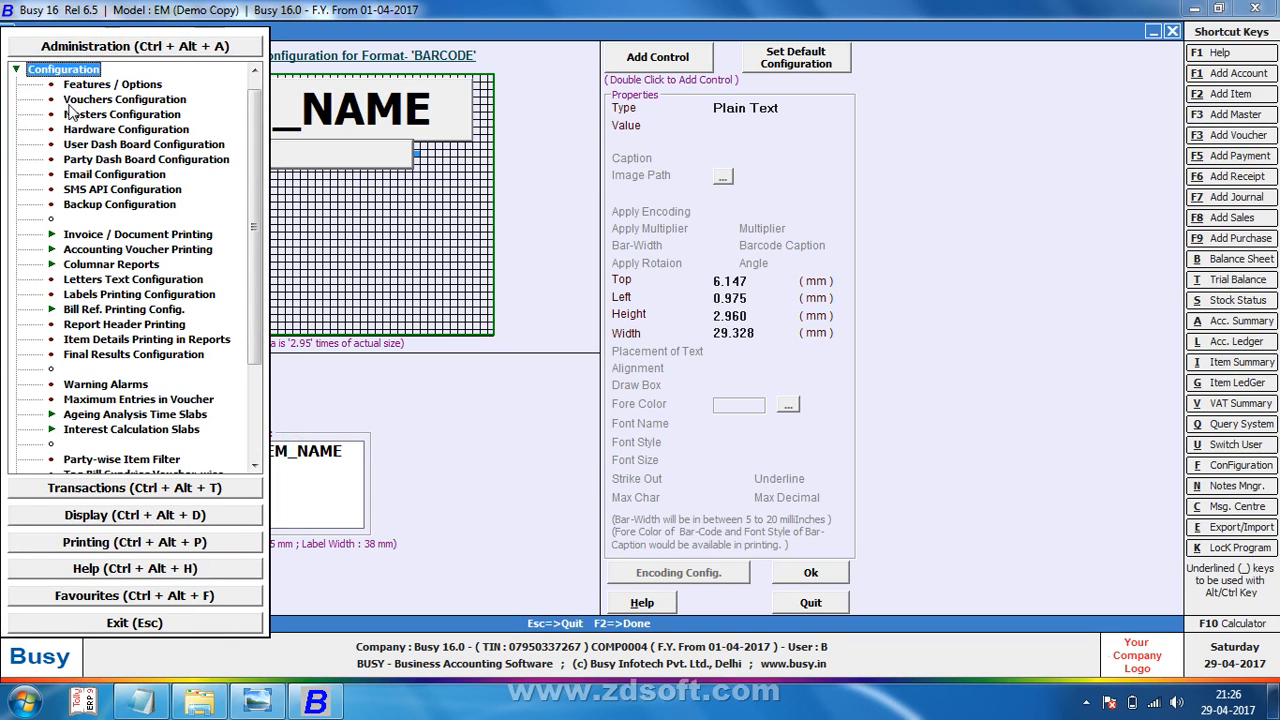
left_click(72, 114)
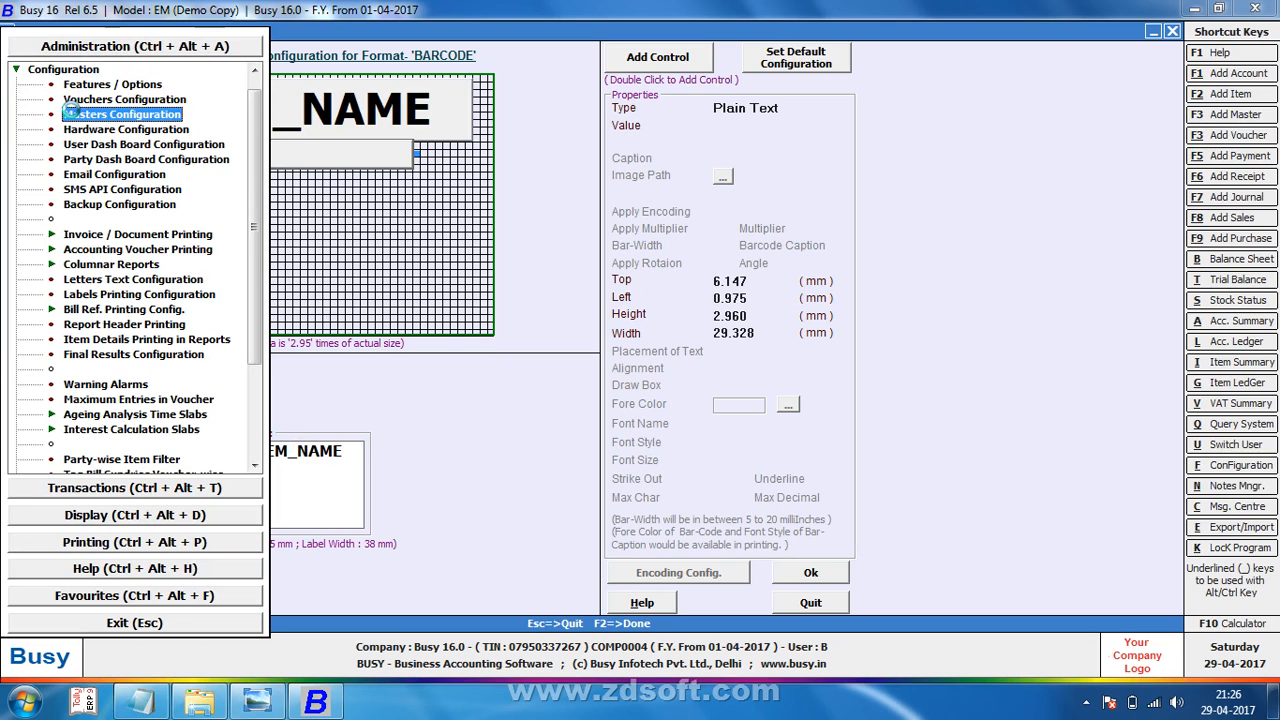
double_click(72, 113)
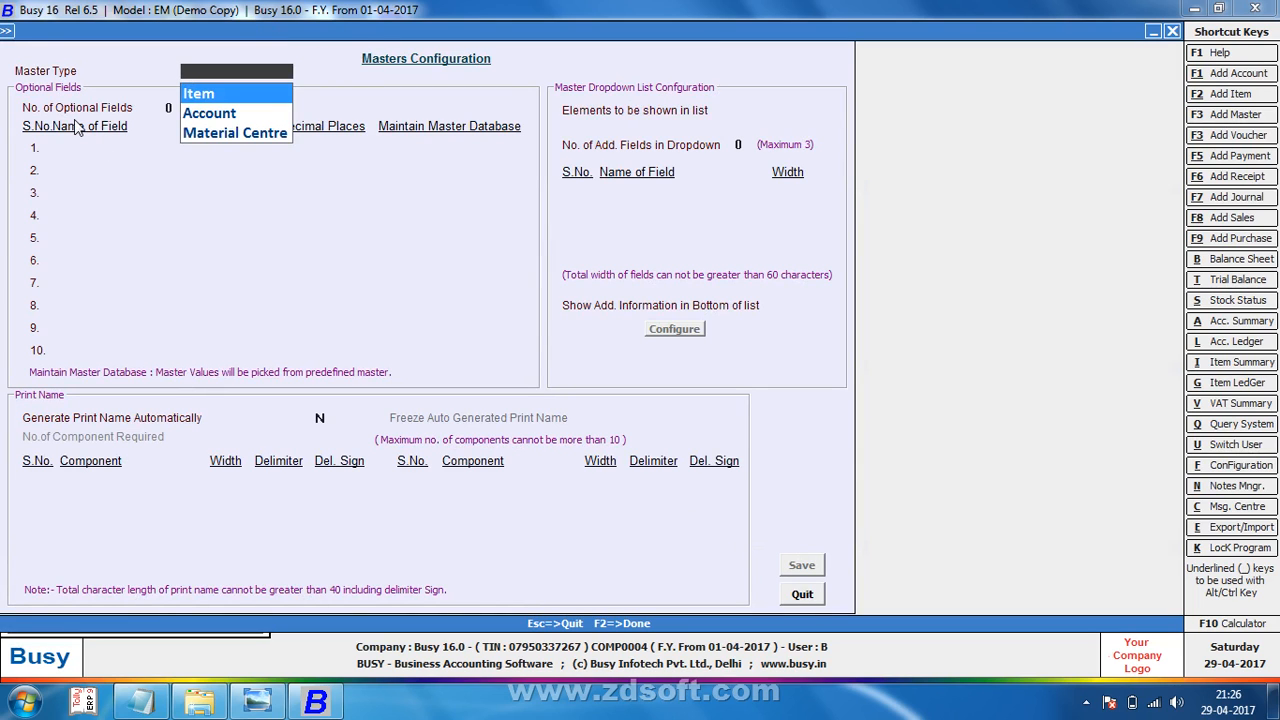
key("Return")
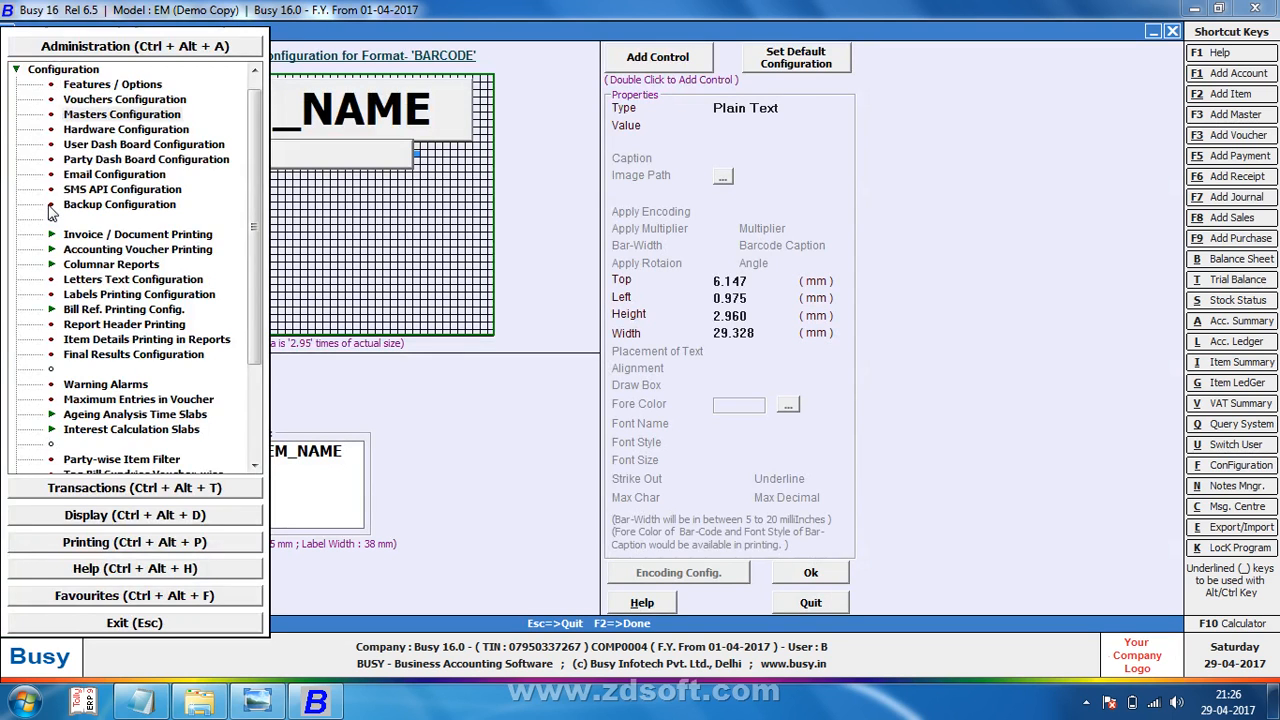
key("Escape")
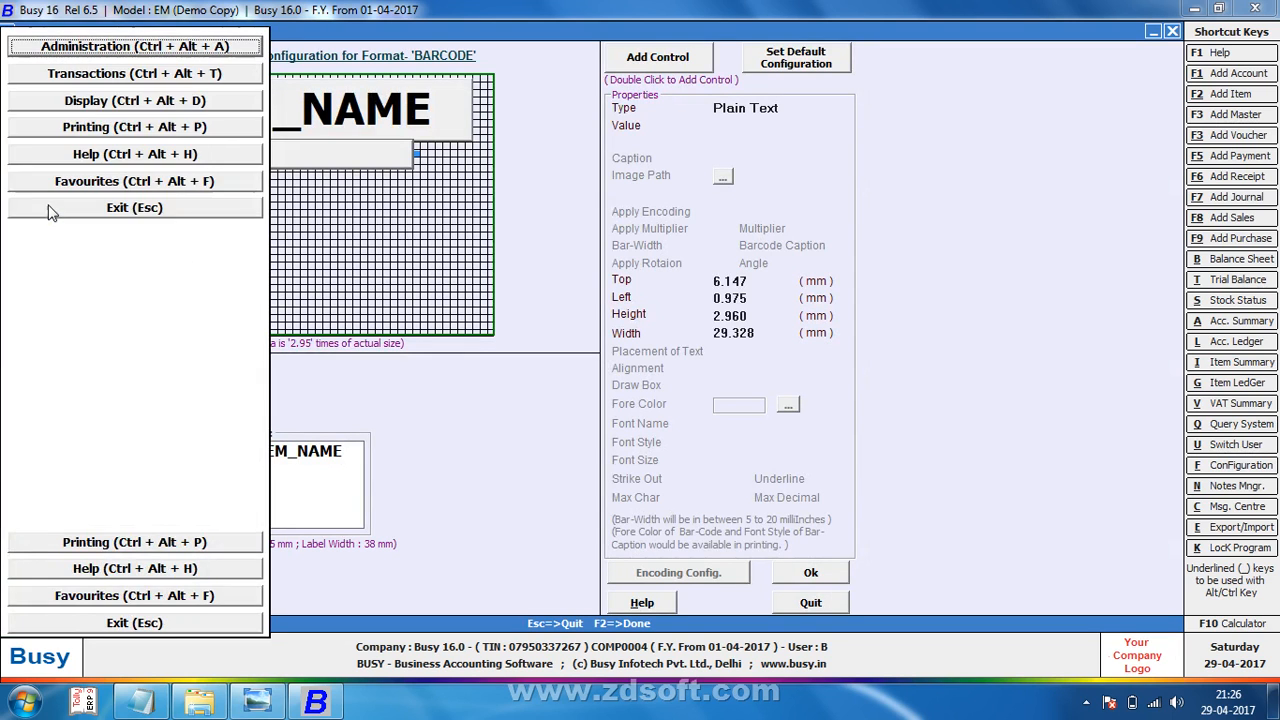
key("Escape")
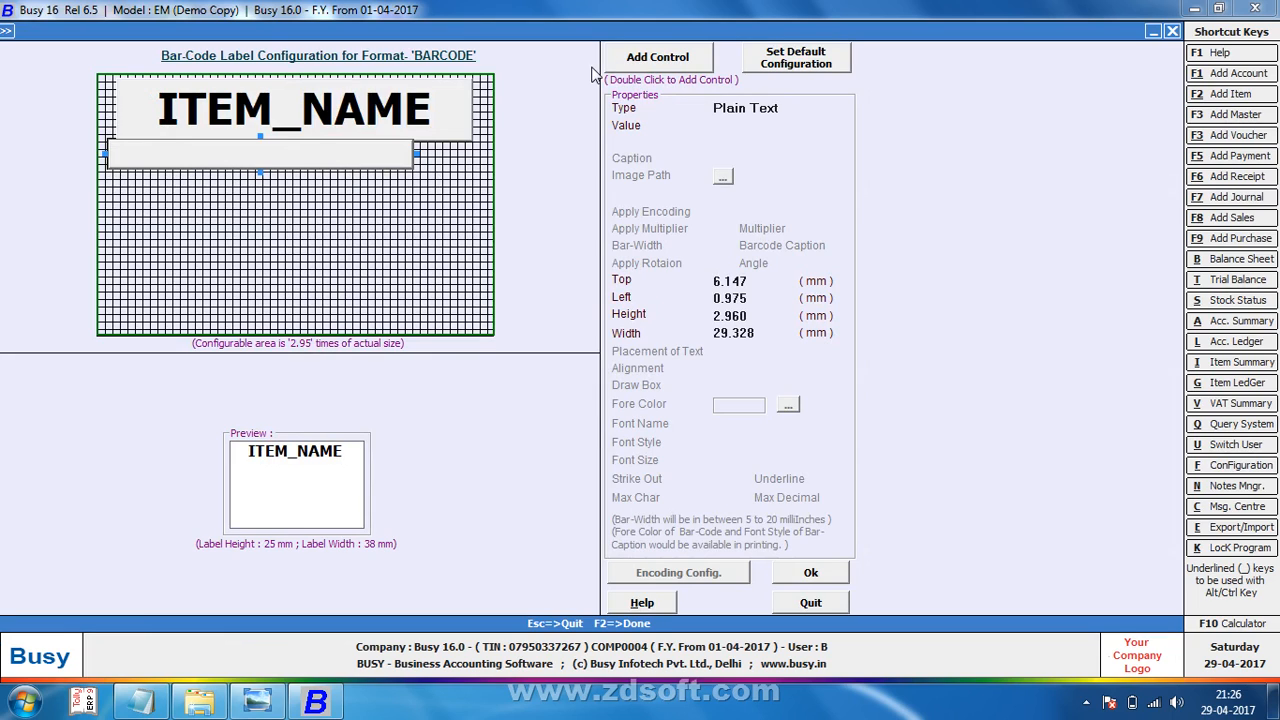
Step: Try the second control as plain text reading AF, then as an image and as a bar-code
left_click(813, 112)
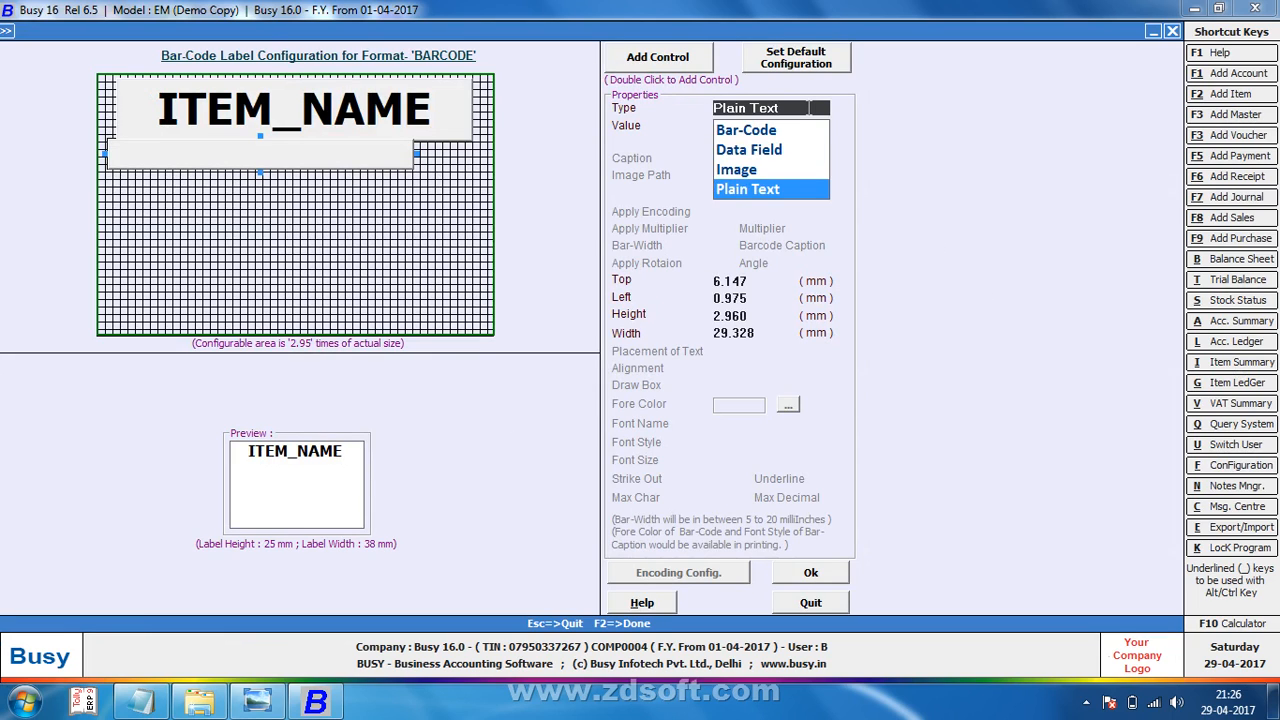
key("Return")
type("AF")
key("Return")
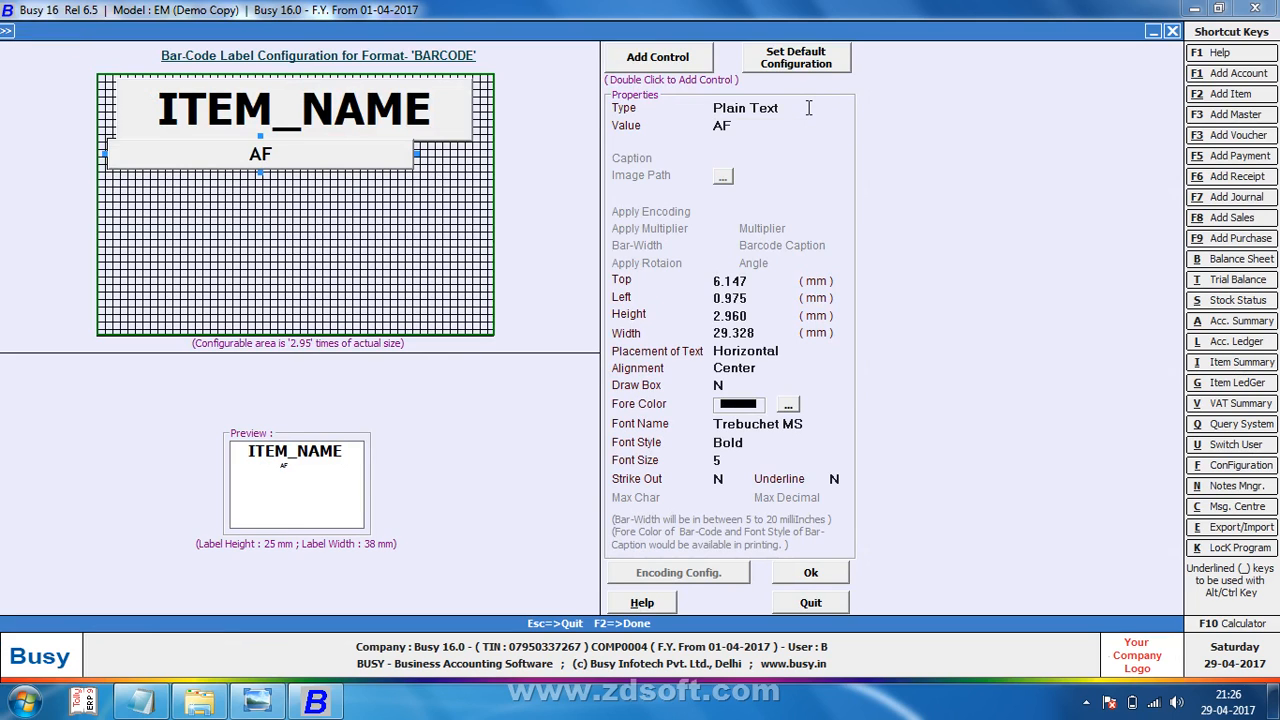
left_click(808, 108)
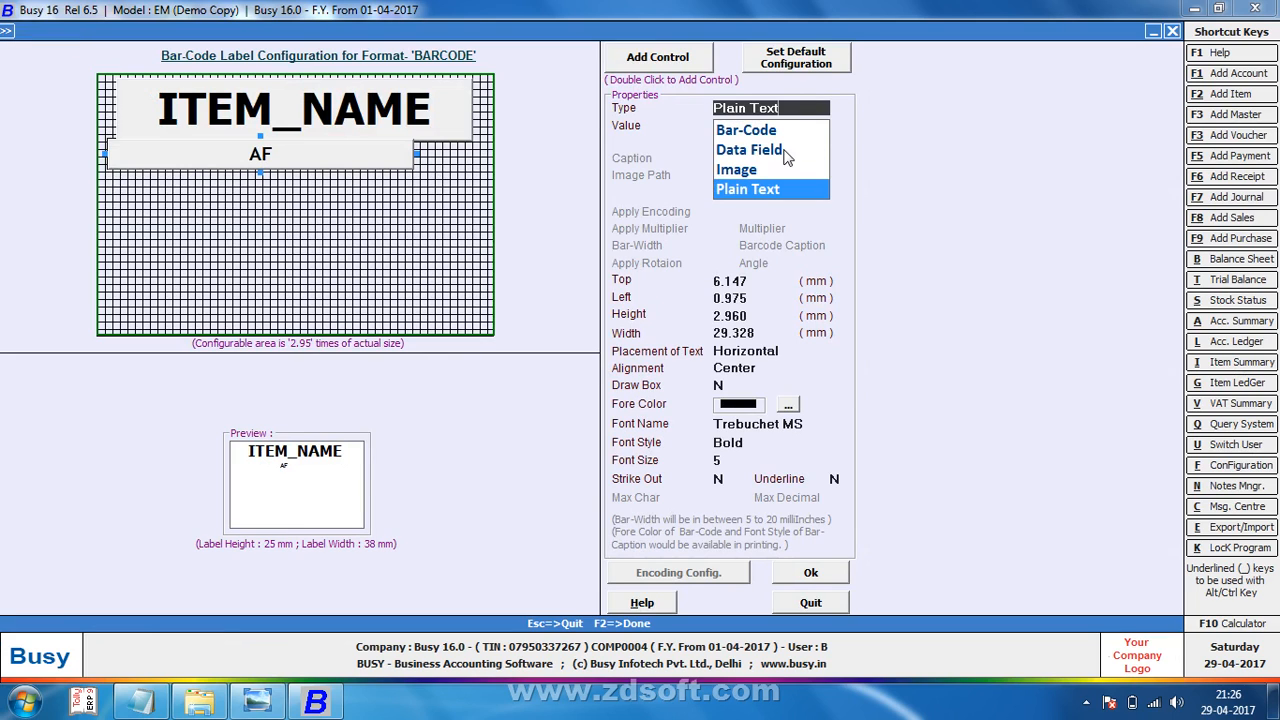
left_click(757, 173)
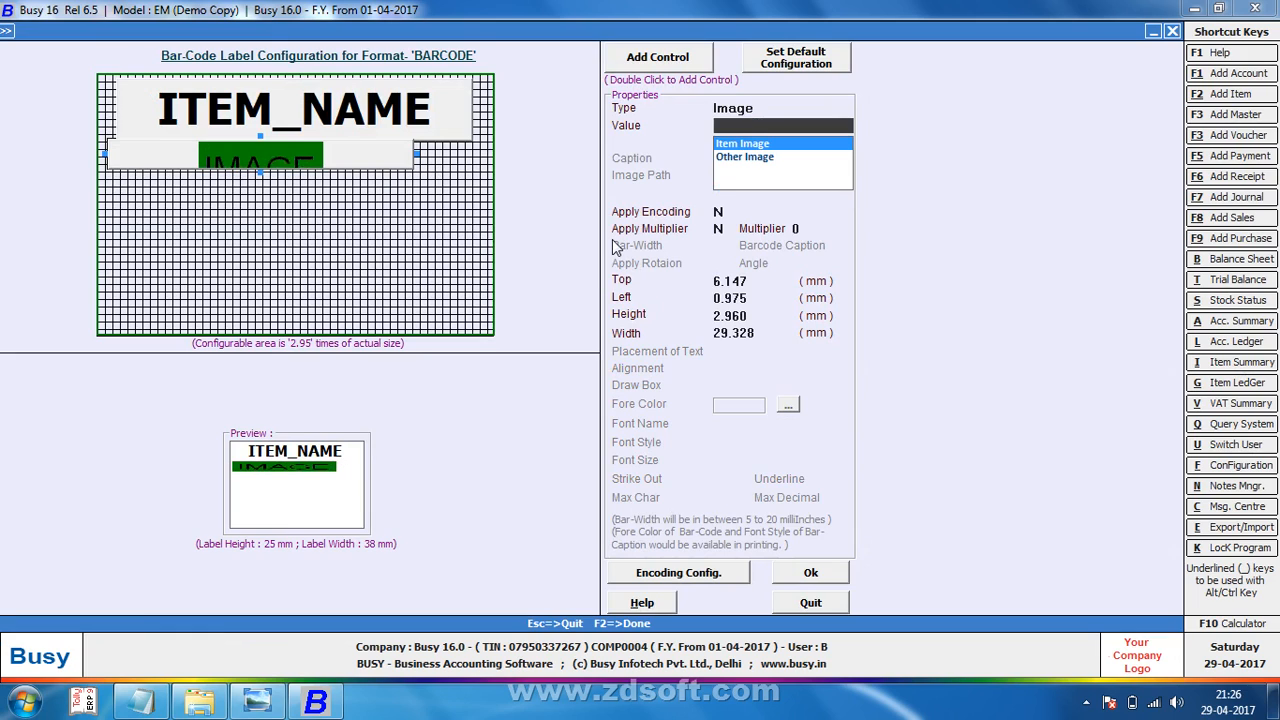
left_click(762, 110)
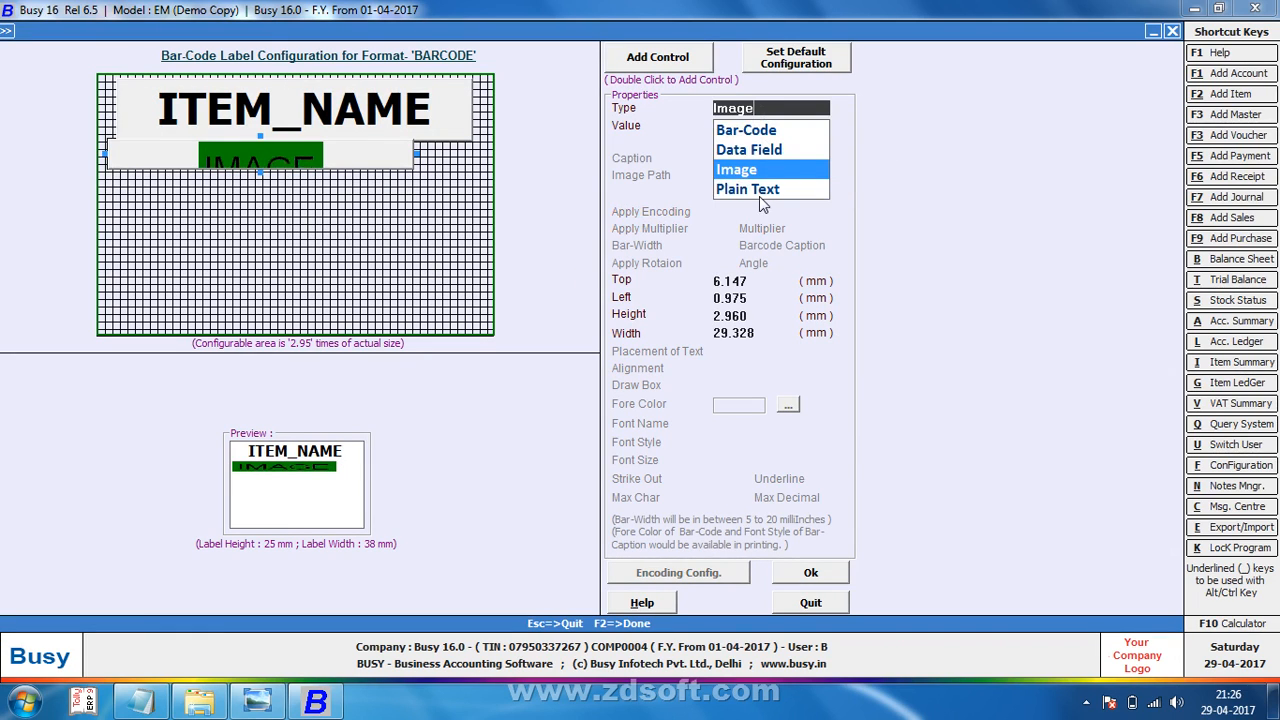
left_click(772, 130)
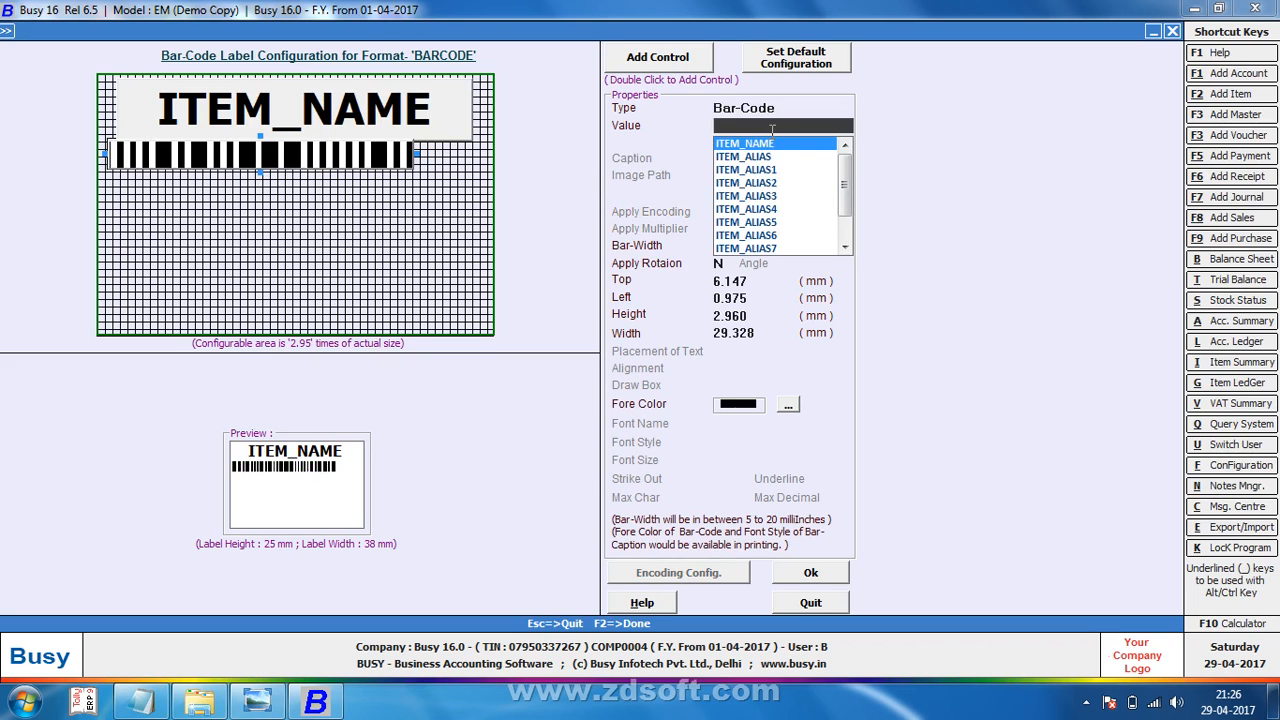
Step: Make the second control a data field for ITEM_OPT_FIELD1 with the caption "CODE :"
left_click(779, 108)
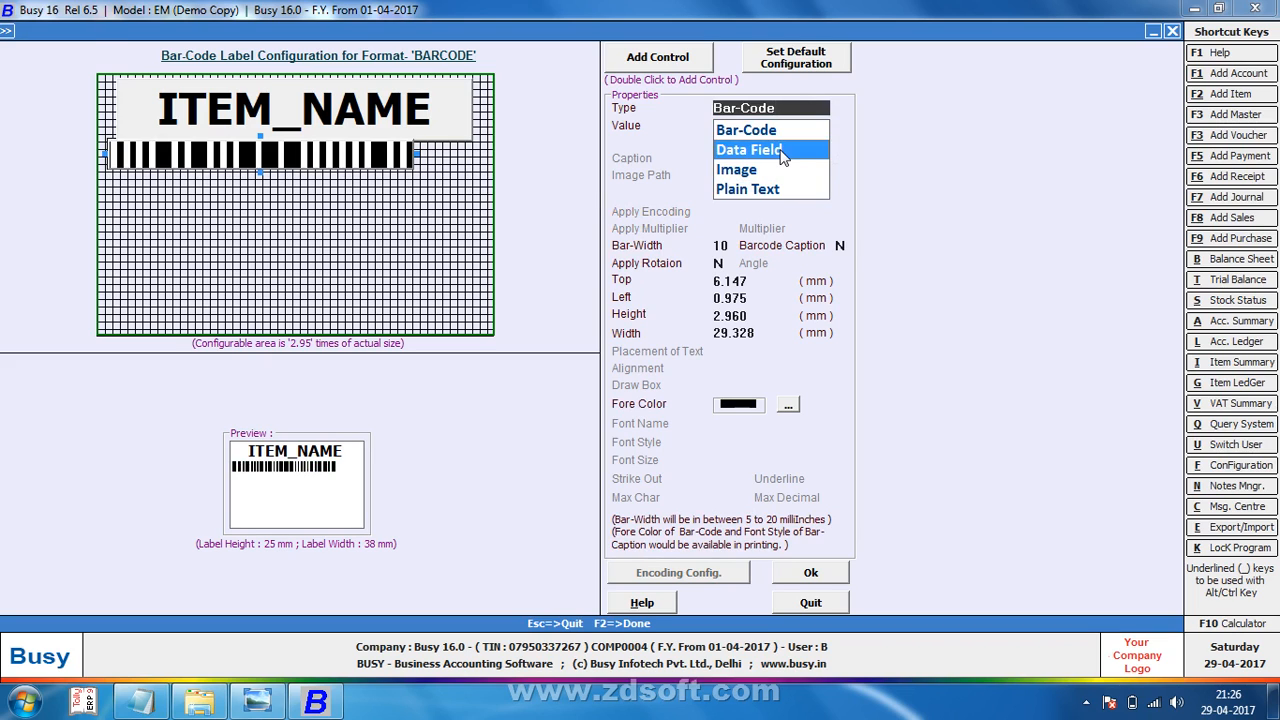
left_click(781, 151)
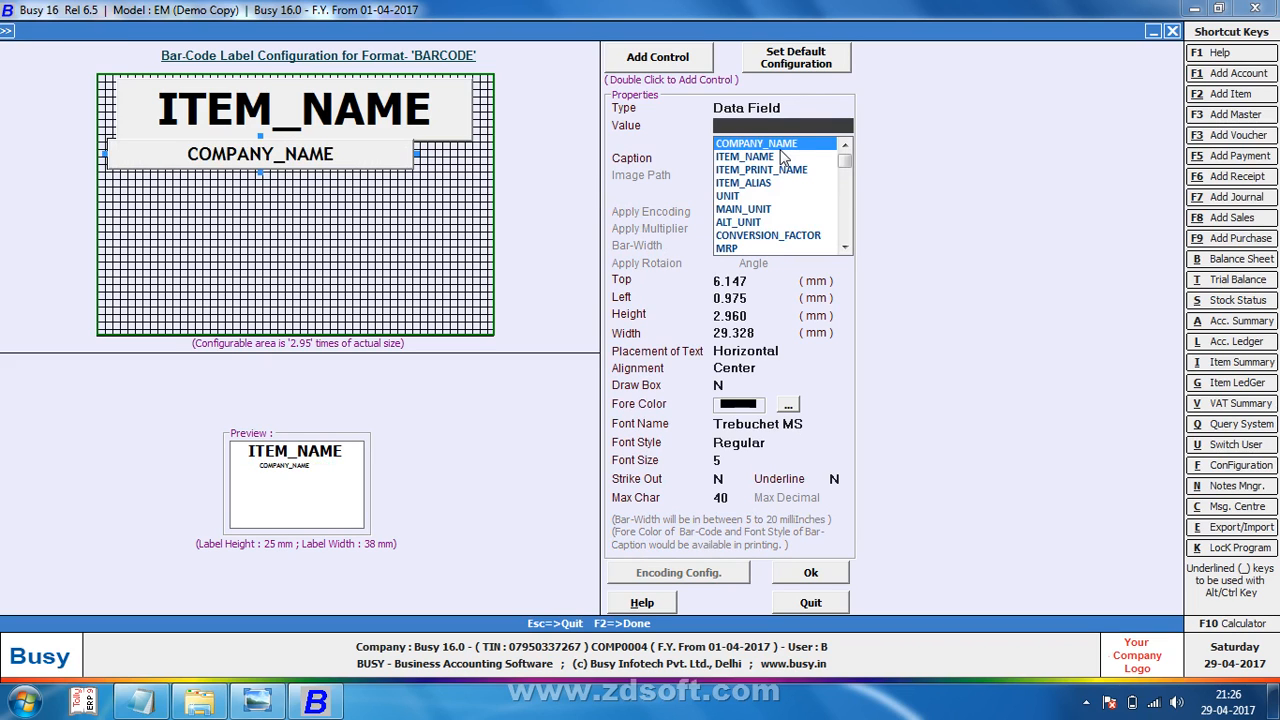
left_click(845, 247)
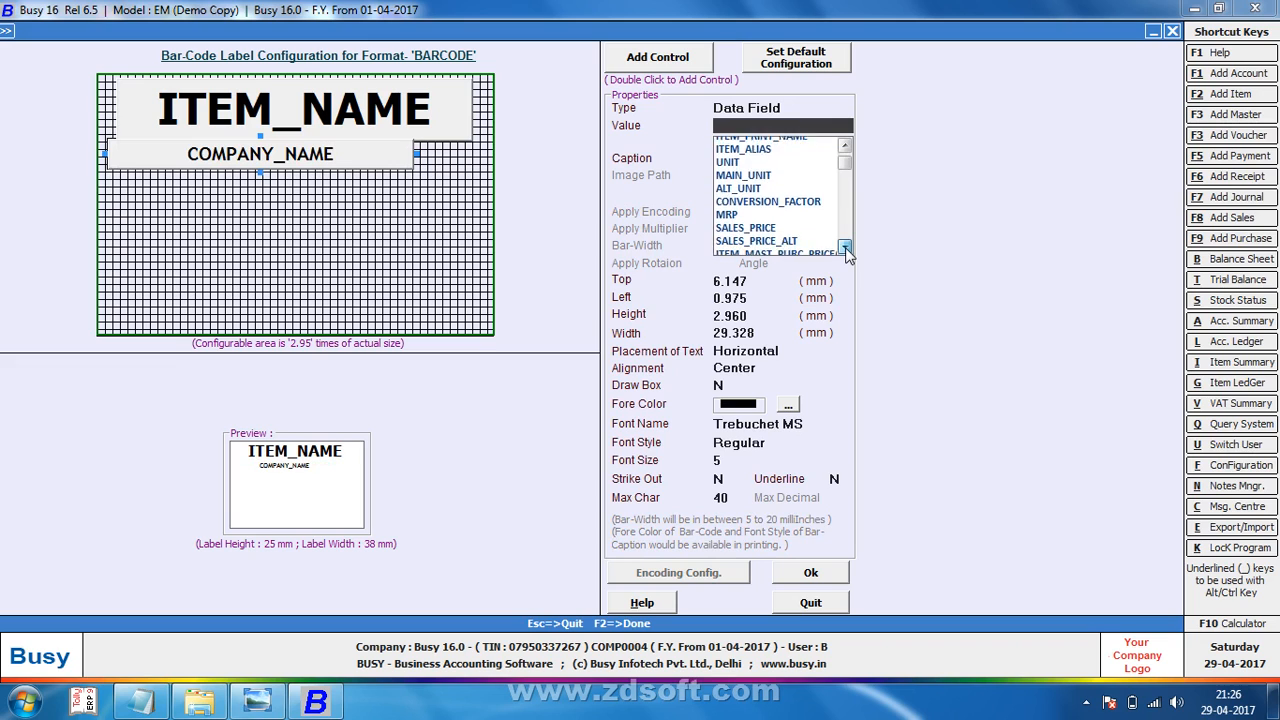
left_click(846, 248)
left_click(846, 248)
left_click(846, 248)
left_click(846, 248)
left_click(846, 248)
left_click(846, 248)
left_click(846, 248)
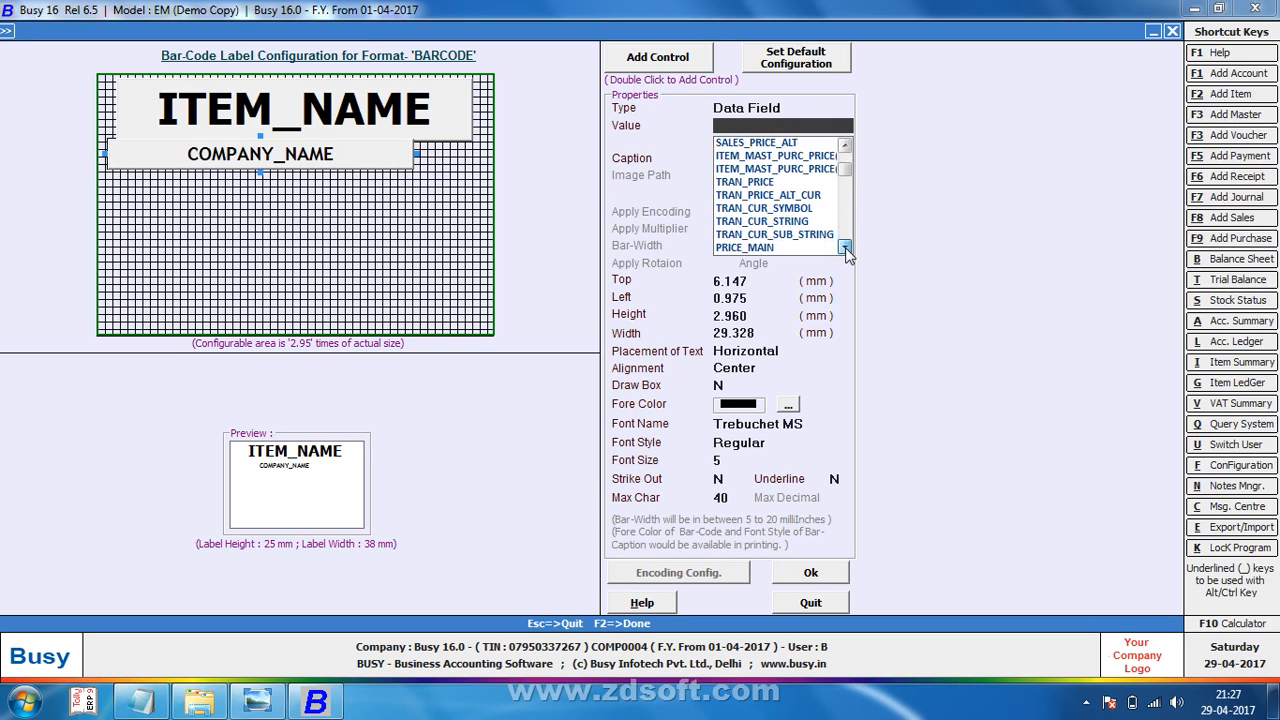
left_click(846, 248)
left_click(846, 248)
left_click(846, 248)
left_click(846, 248)
left_click(846, 248)
left_click(846, 248)
left_click(846, 248)
left_click(846, 248)
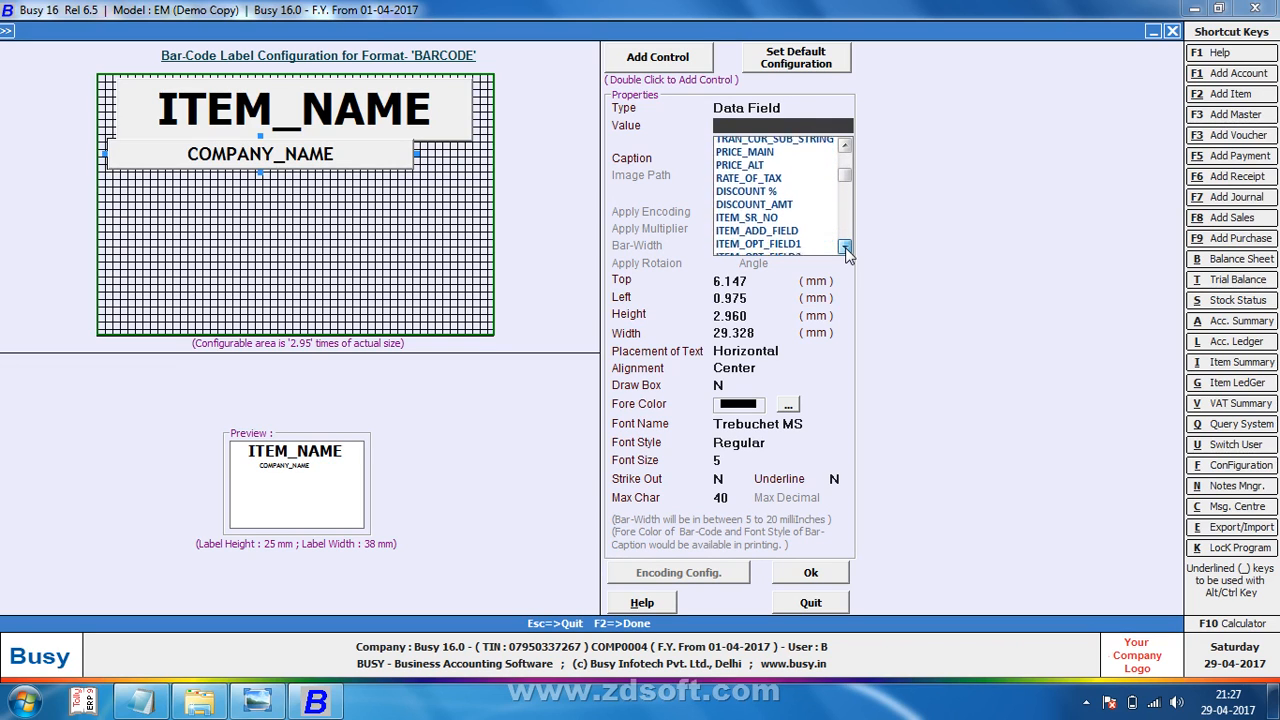
left_click(846, 248)
left_click(846, 248)
left_click(846, 248)
left_click(846, 248)
left_click(846, 248)
left_click(846, 248)
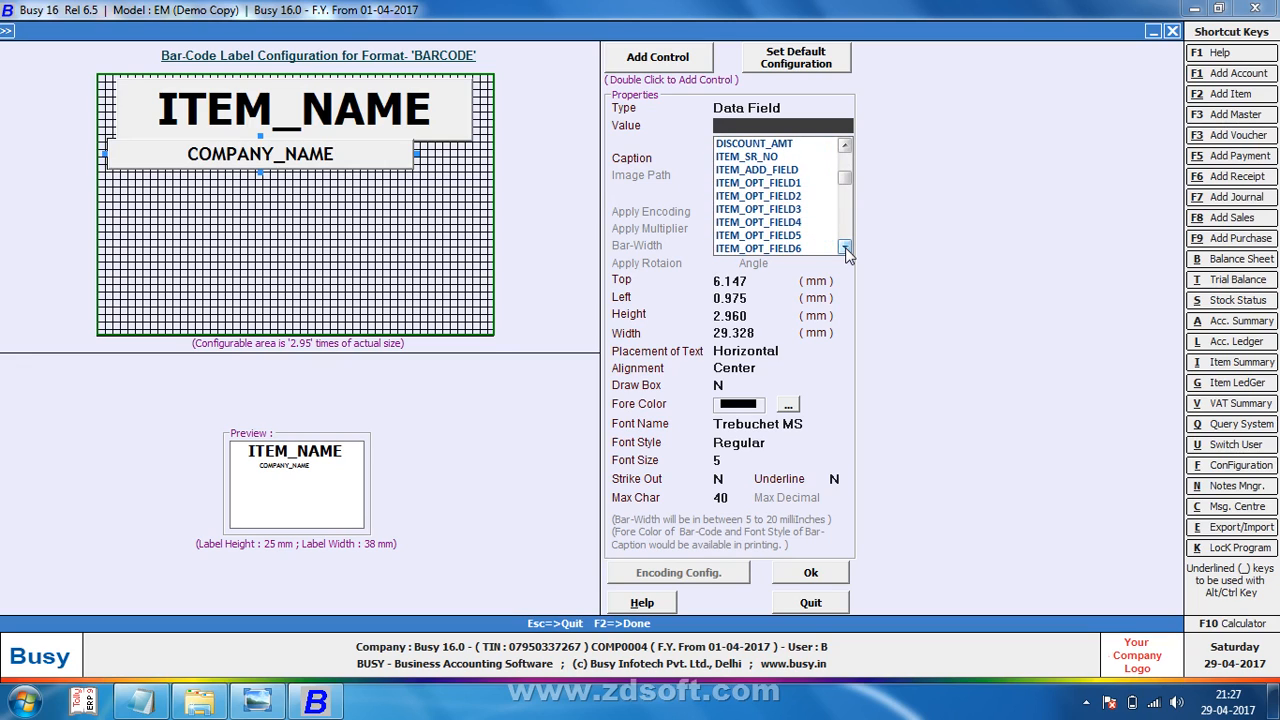
left_click(756, 184)
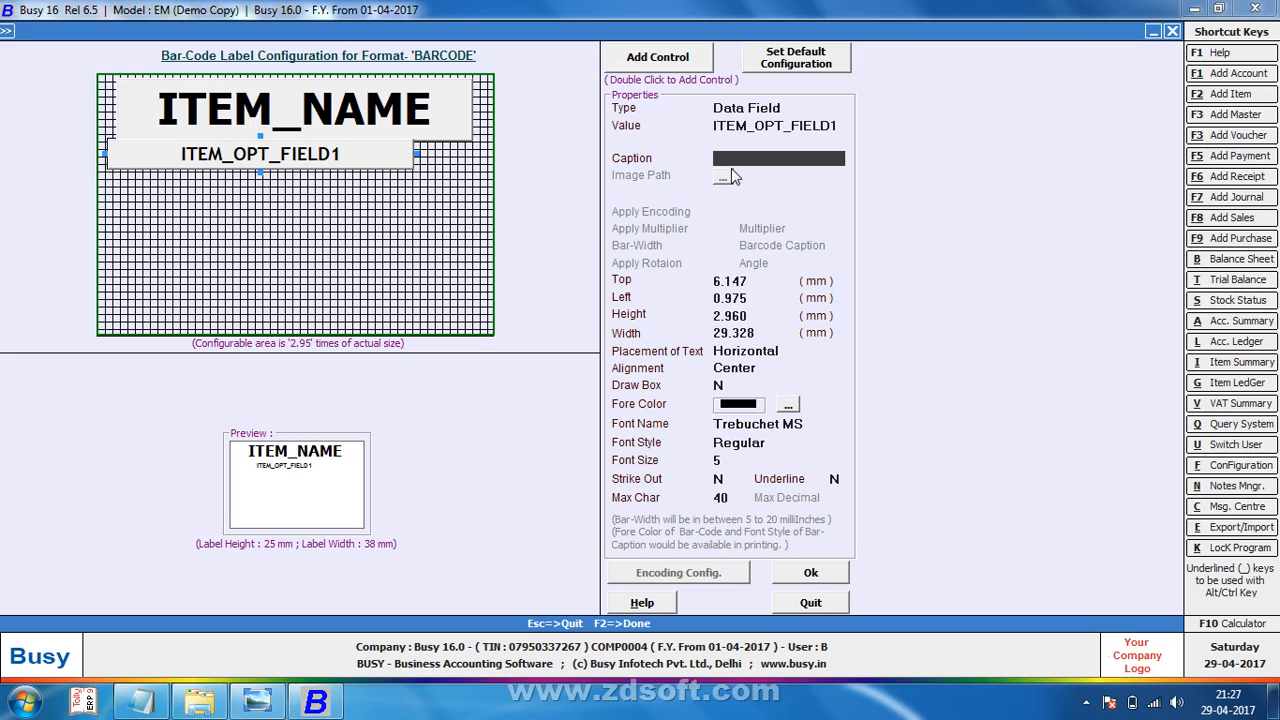
type("CODE   :")
key("Return")
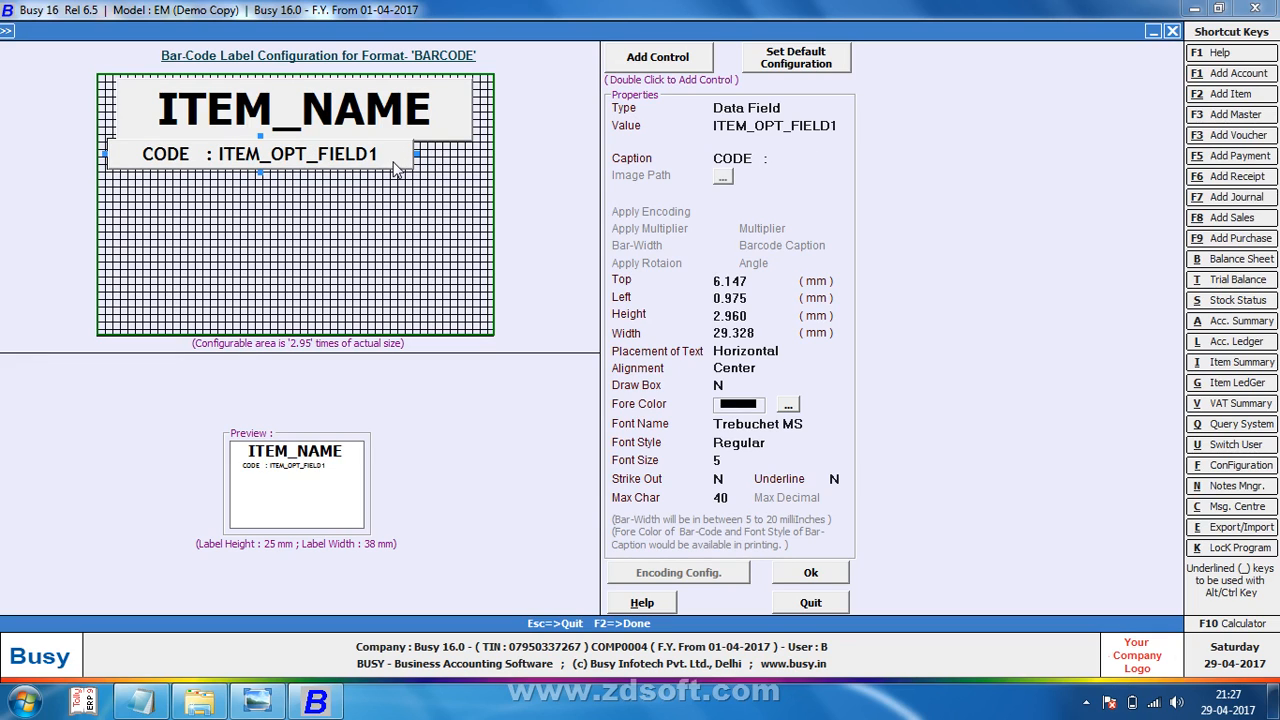
Step: Format the CODE field in Tahoma Bold, size 7, with left alignment
left_click(811, 423)
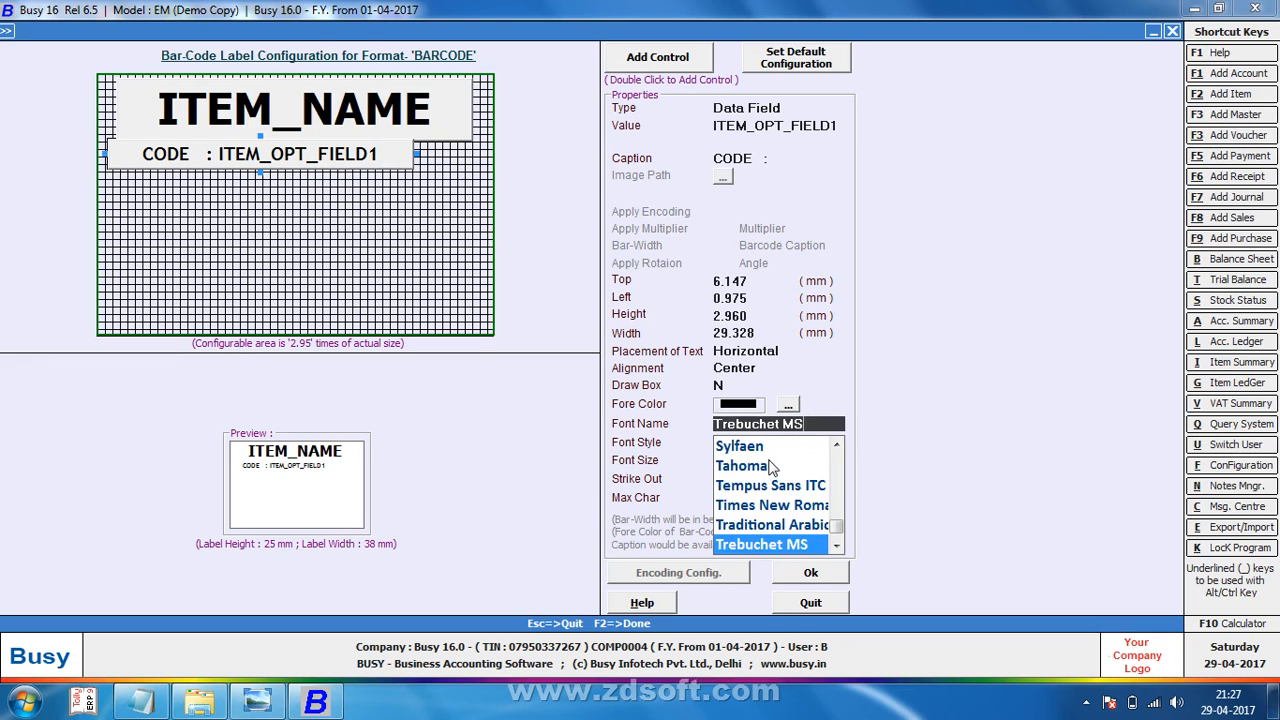
left_click(772, 466)
left_click(745, 442)
left_click(733, 500)
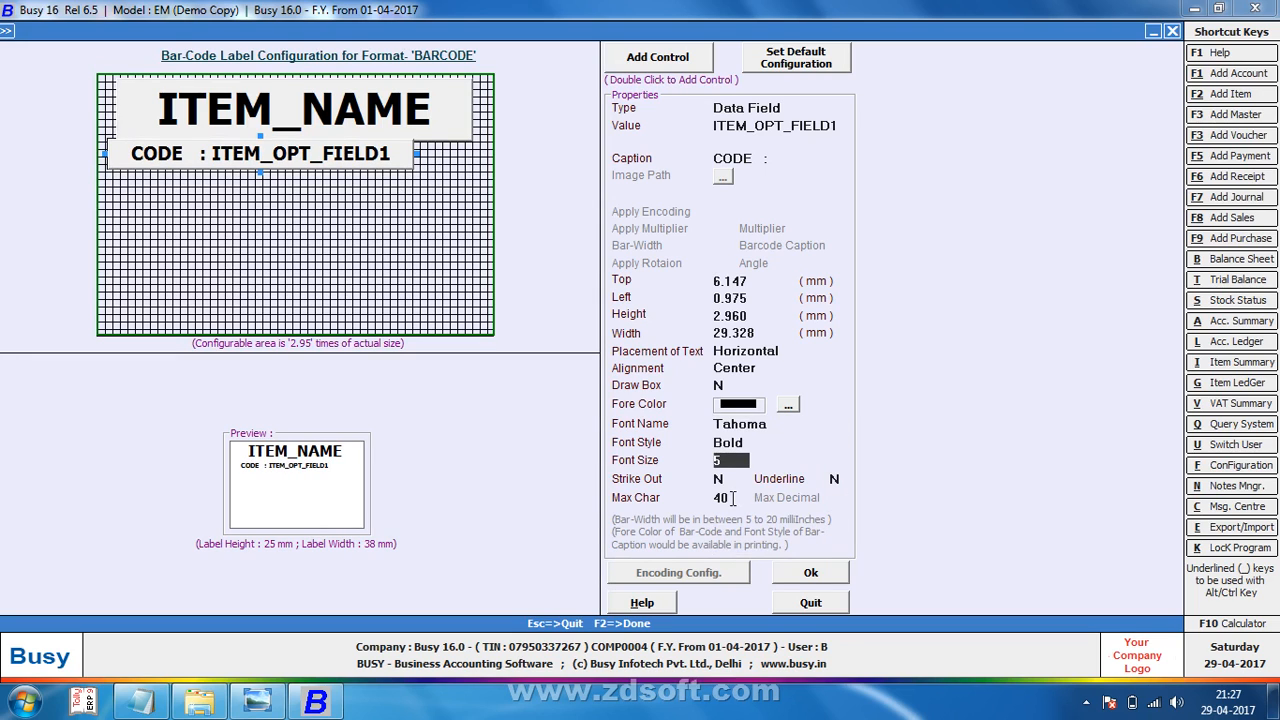
left_click(760, 370)
left_click(729, 390)
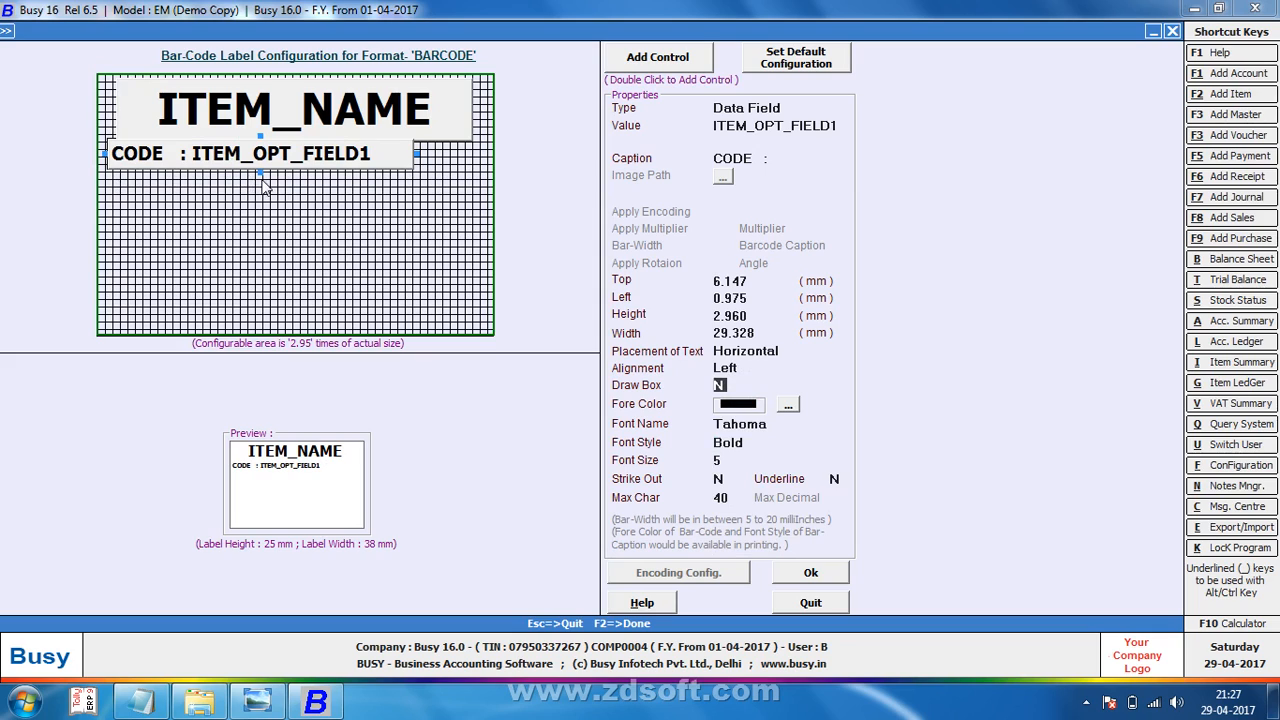
left_click(736, 461)
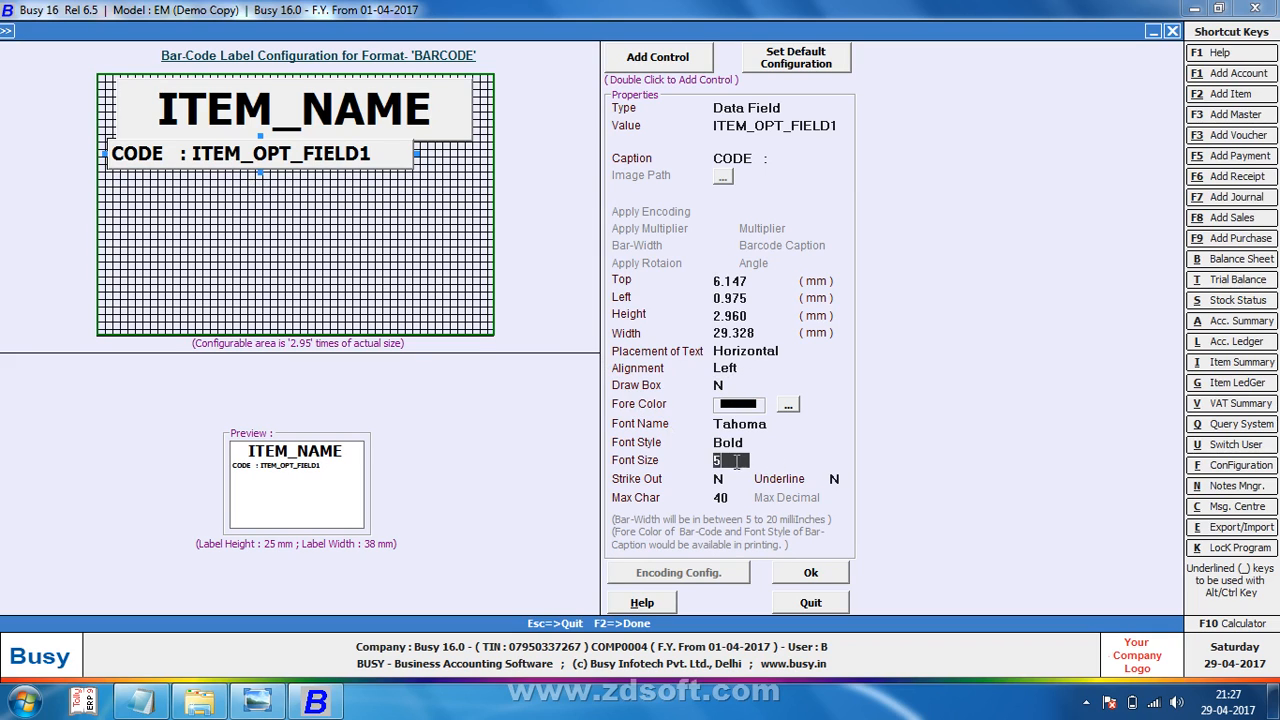
type("7")
key("Return")
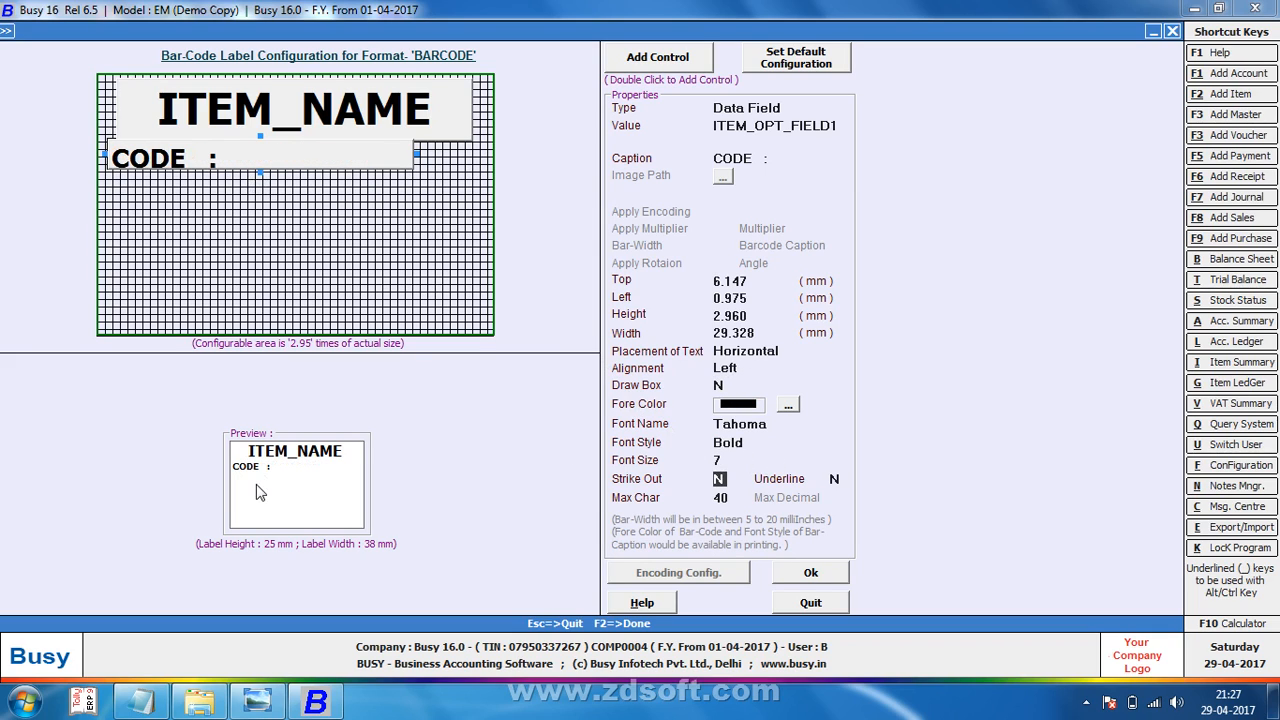
Step: Add a third control directly below the CODE field, about 29 mm wide and 3.7 mm high, about 9.1 mm from the label's top
left_click(655, 58)
double_click(694, 47)
left_click_drag(165, 100, 410, 193)
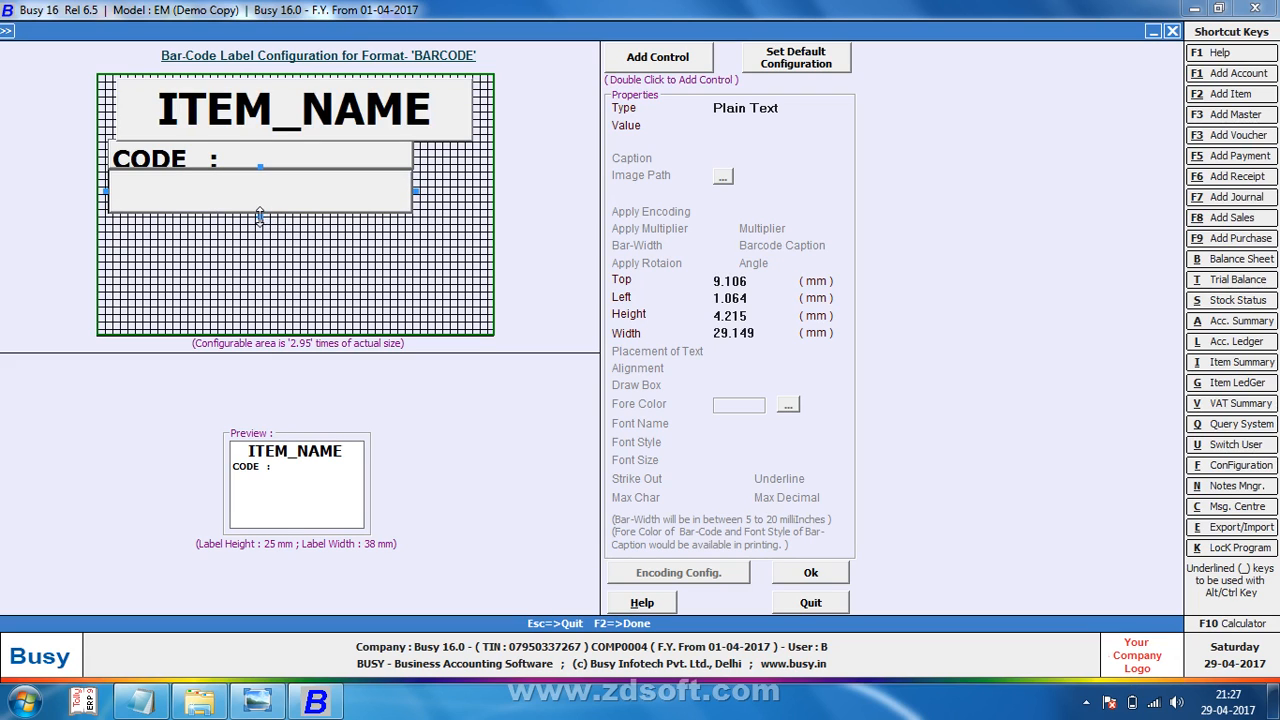
left_click_drag(259, 216, 264, 210)
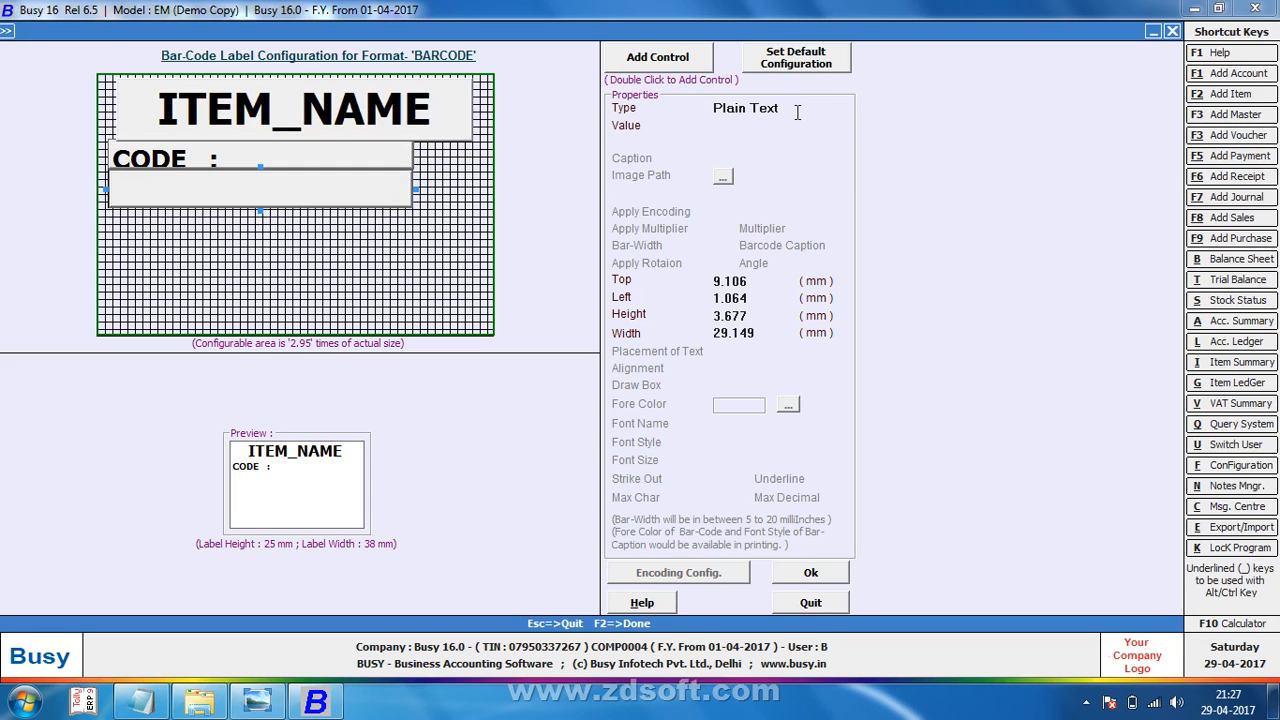
Step: Make the third control a data field for ITEM_OPT_FIELD2 with the caption "SIZE :"
left_click(797, 111)
left_click(780, 148)
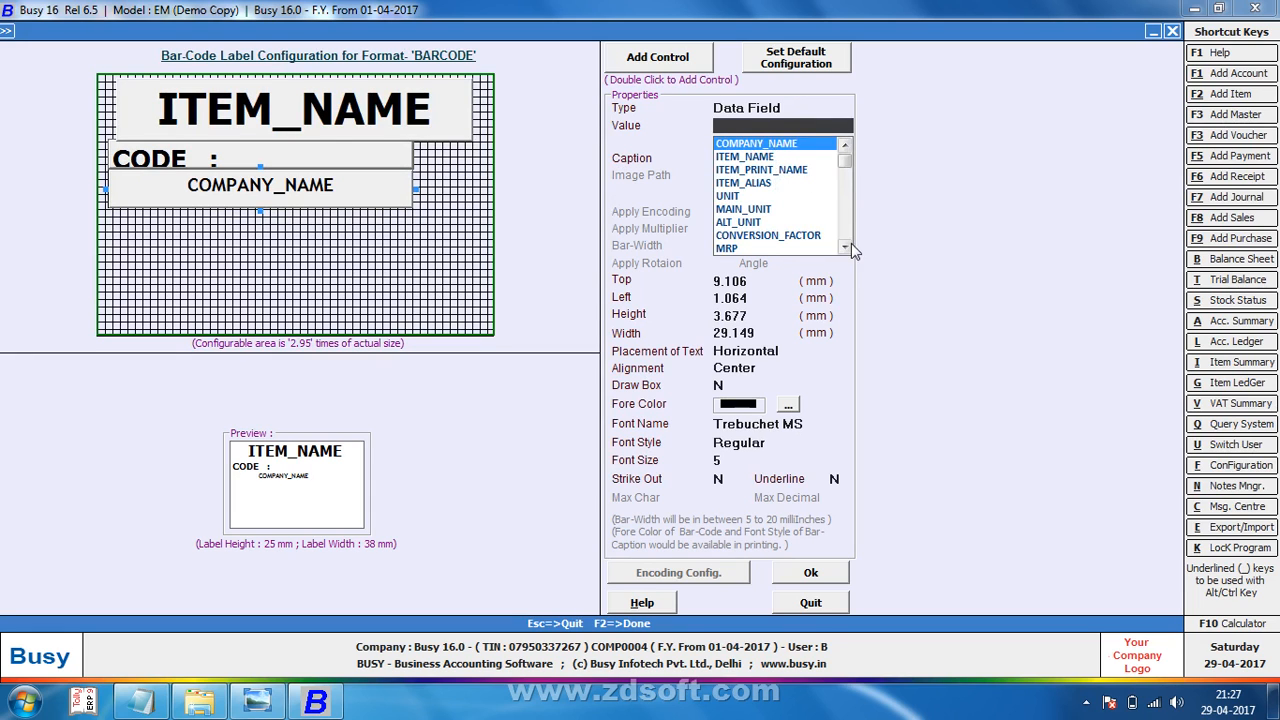
left_click_drag(845, 247, 846, 253)
left_click(783, 157)
type("SIZW")
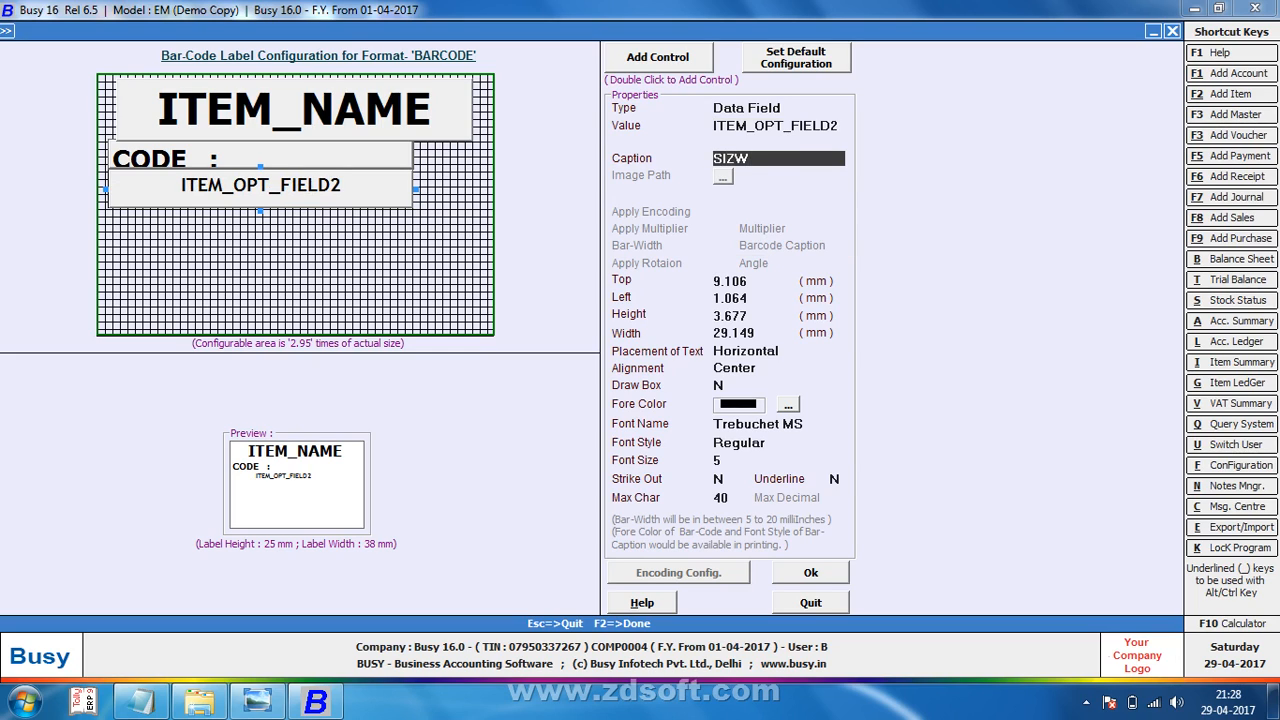
key("BackSpace")
type("E   :")
key("Return")
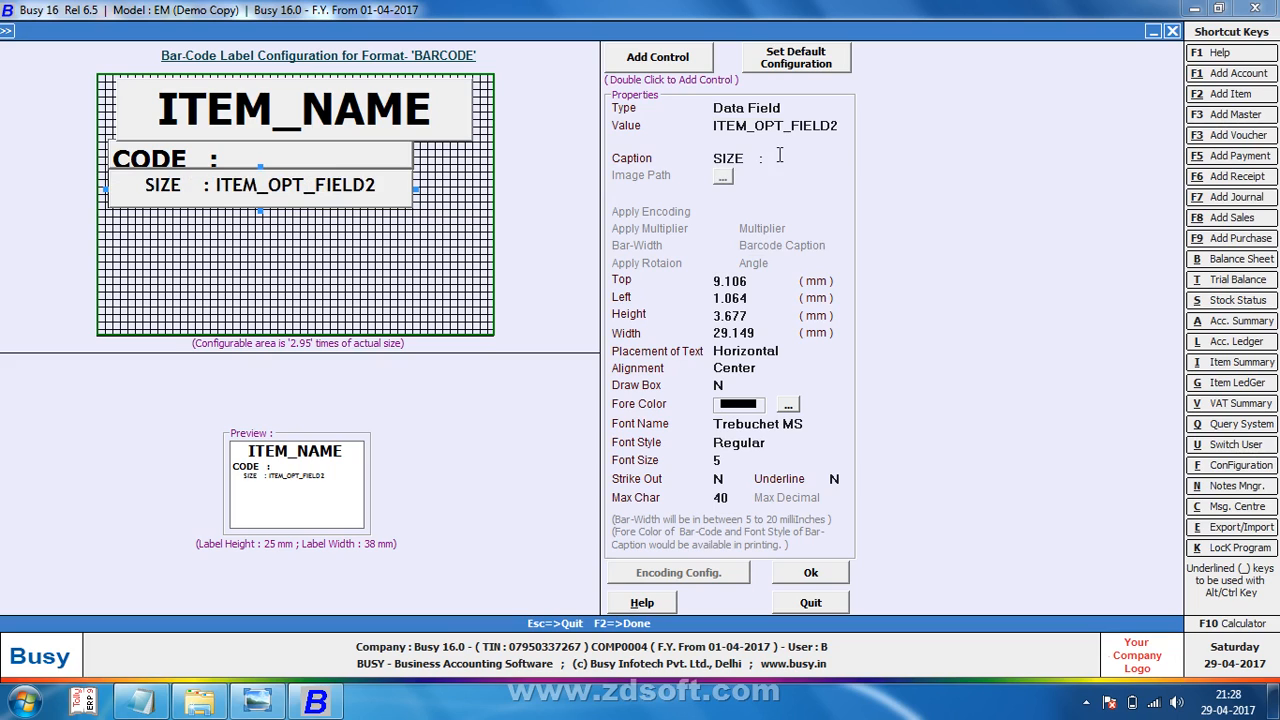
Step: Format the SIZE field with horizontal placement, left alignment and Tahoma Bold at size 7
left_click(778, 354)
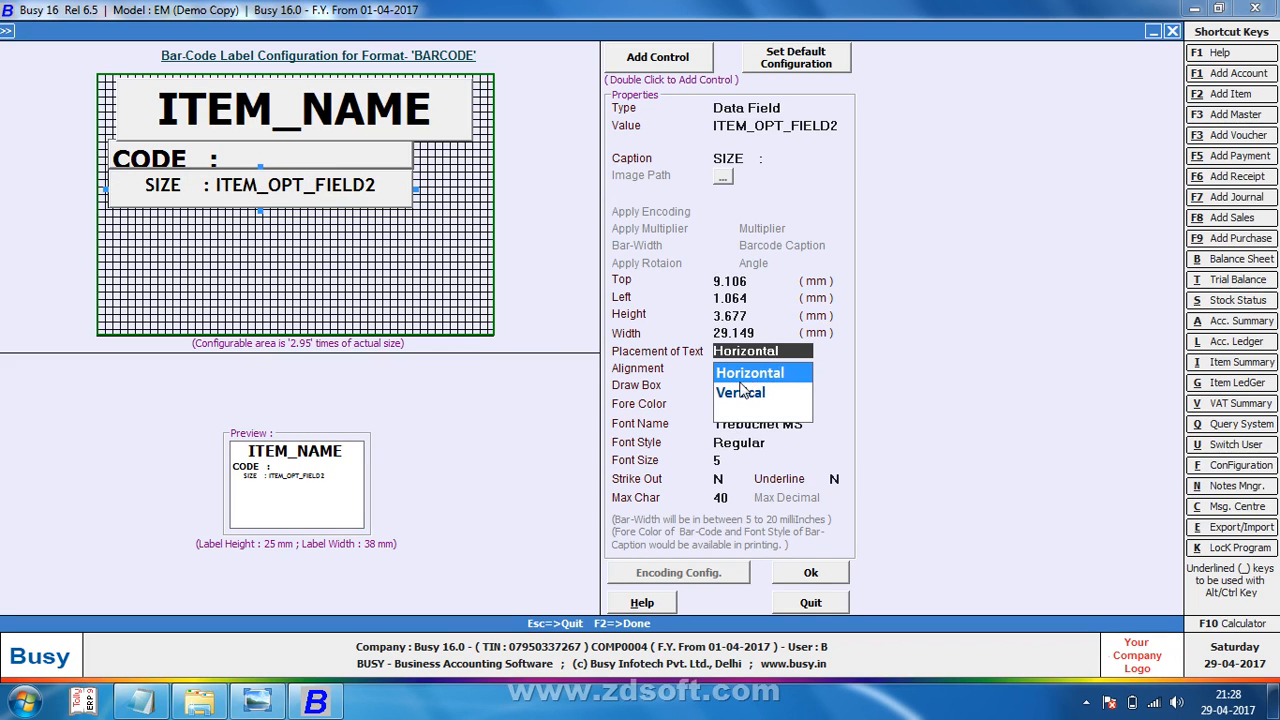
key("Return")
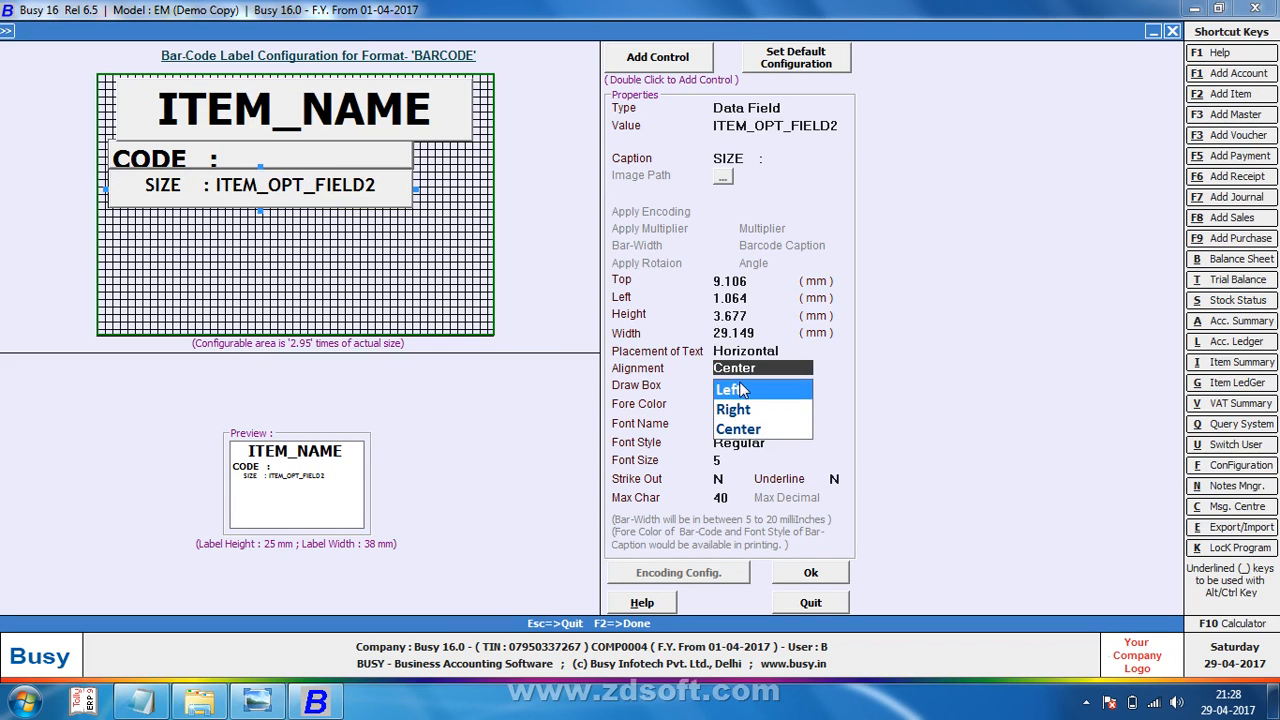
left_click(741, 390)
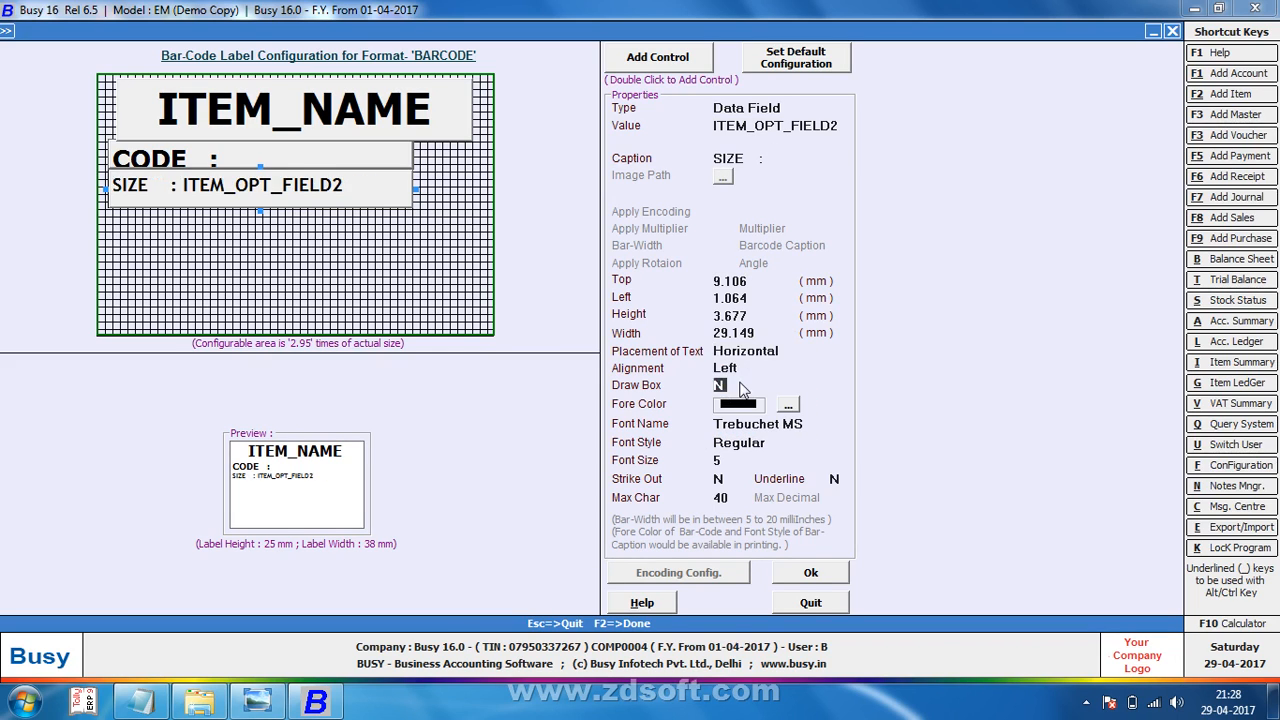
left_click(742, 424)
left_click(740, 466)
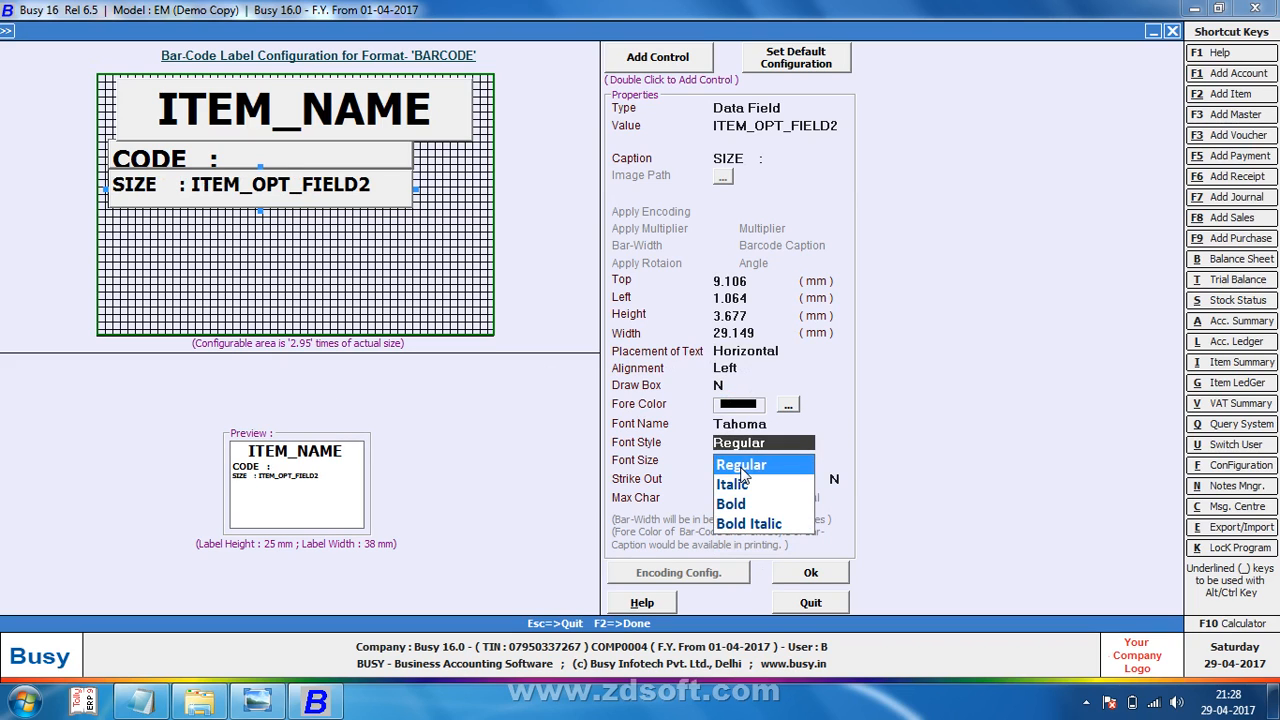
key("Down")
key("Down")
key("Return")
key("Return")
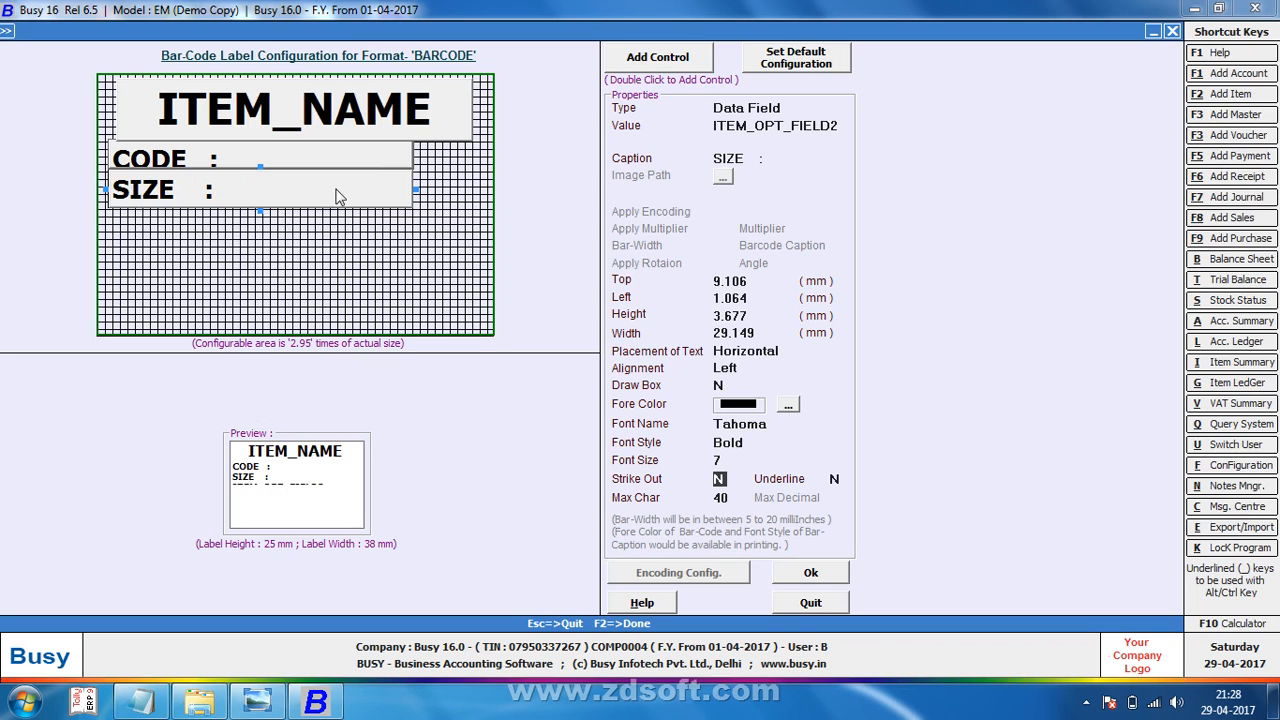
Step: Add a fourth control directly below the SIZE field, about 29 mm wide and 3.6 mm high, about 12.4 mm from the label's top
double_click(671, 62)
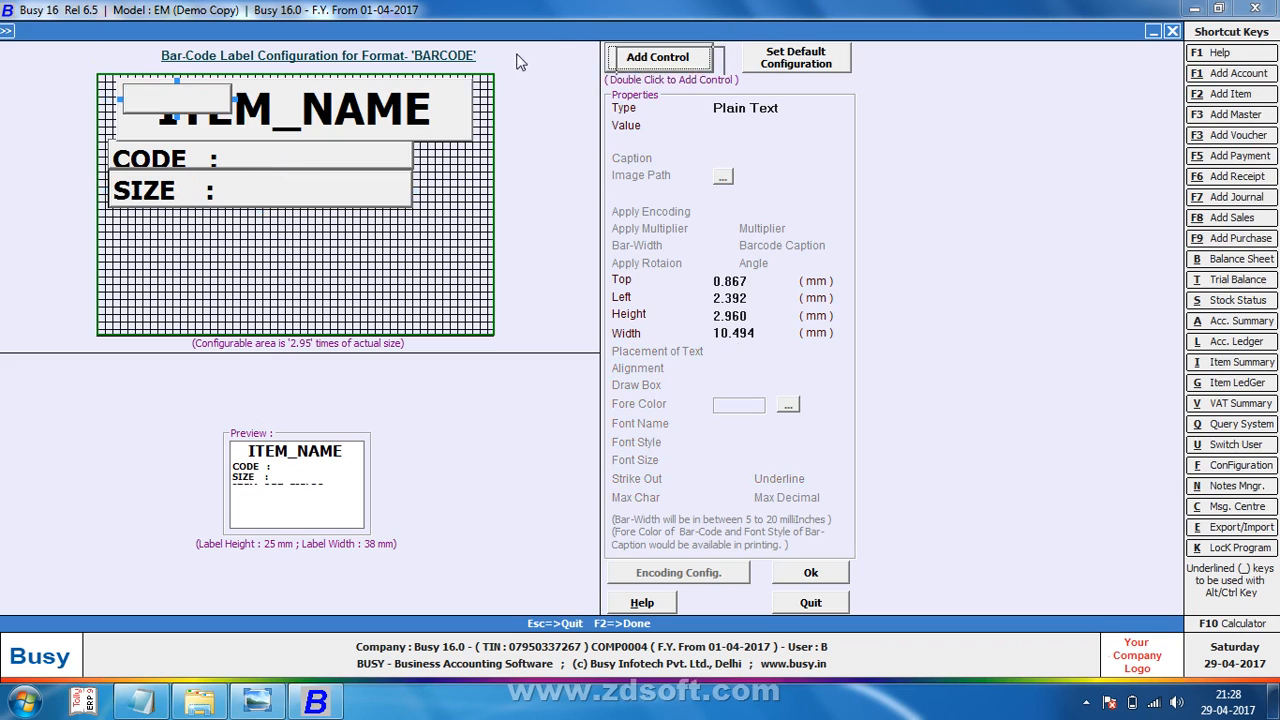
left_click_drag(171, 103, 161, 232)
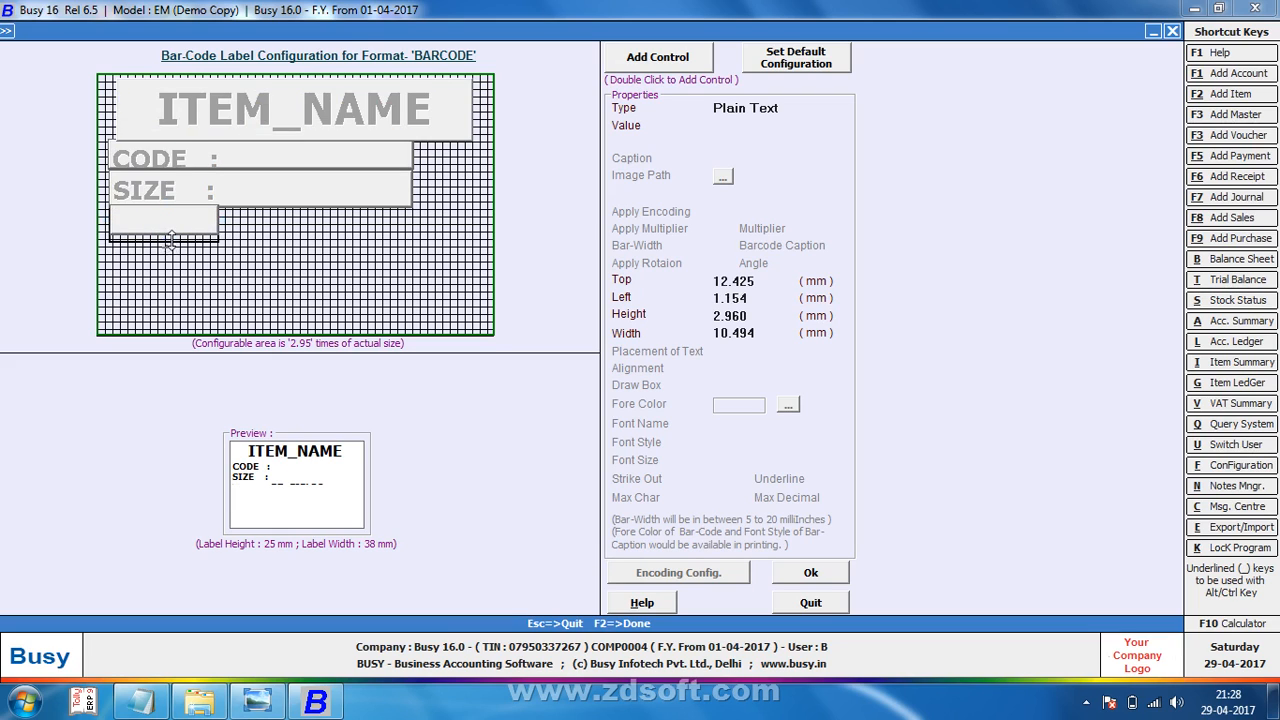
left_click_drag(172, 238, 172, 245)
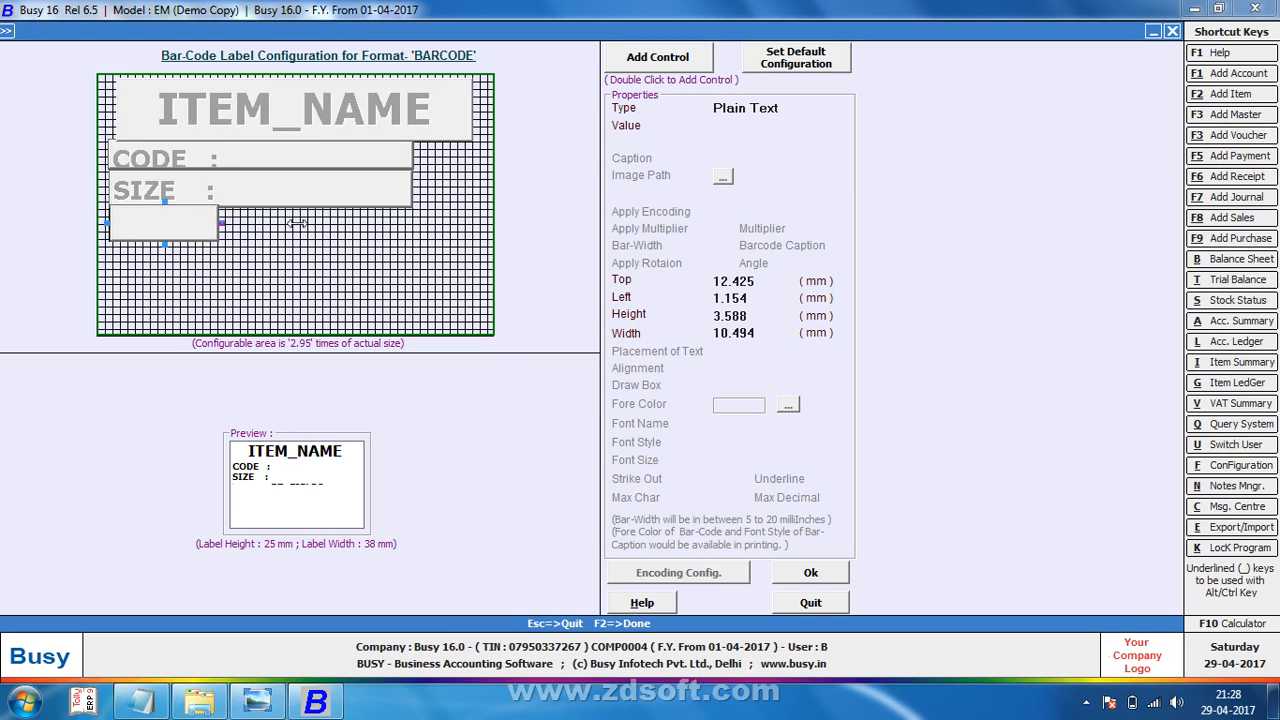
left_click_drag(297, 223, 415, 221)
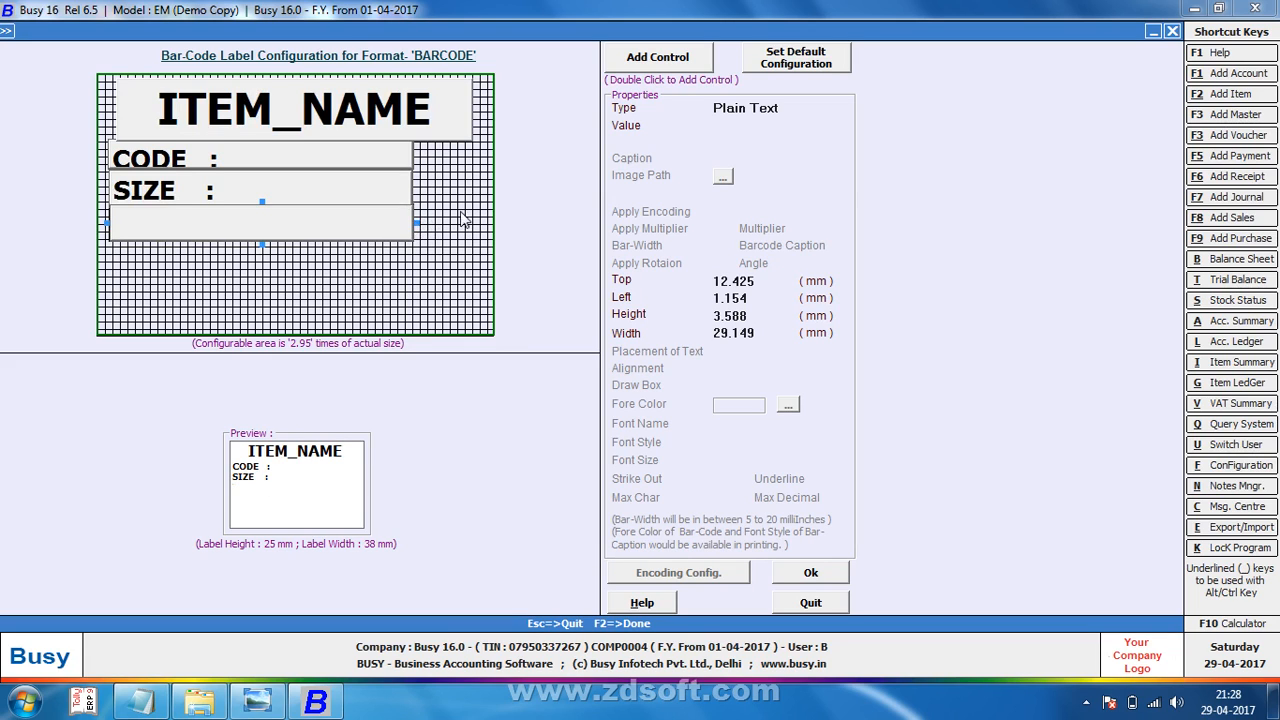
Step: Make the fourth control a data field for ITEM_OPT_FIELD3 with the caption "COLOUR :"
left_click(793, 112)
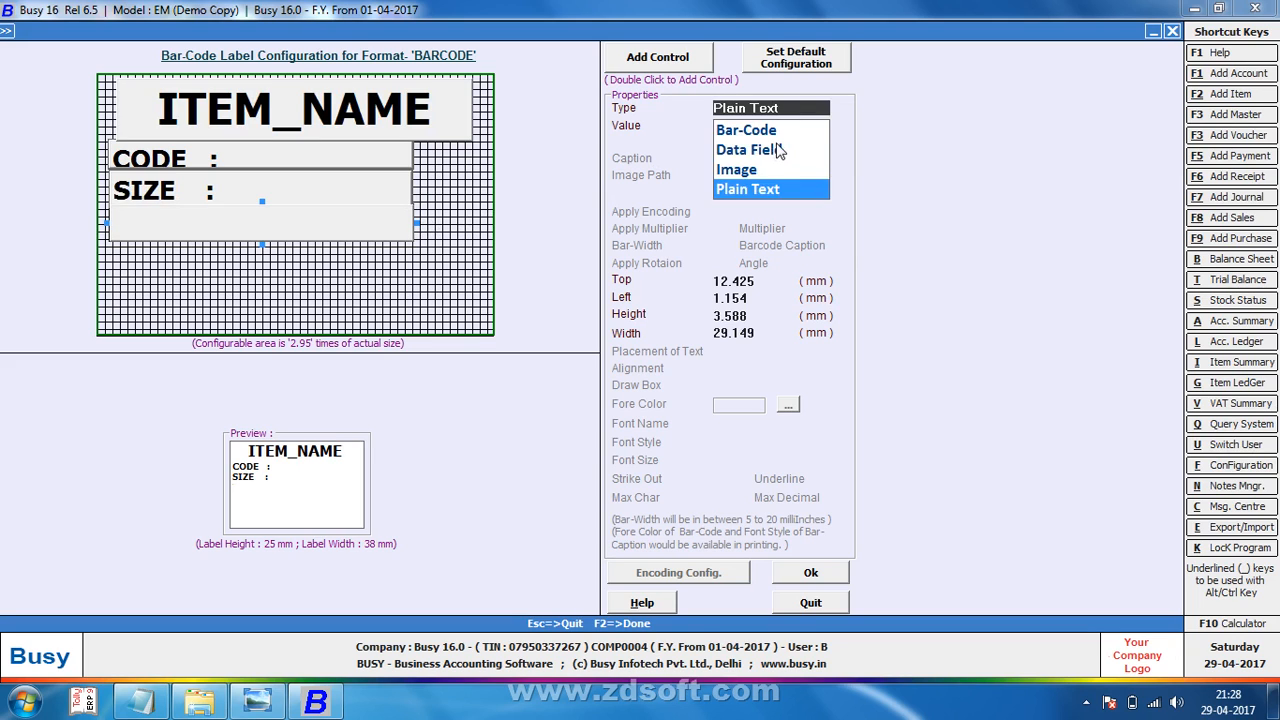
left_click(778, 147)
left_click_drag(851, 246, 851, 246)
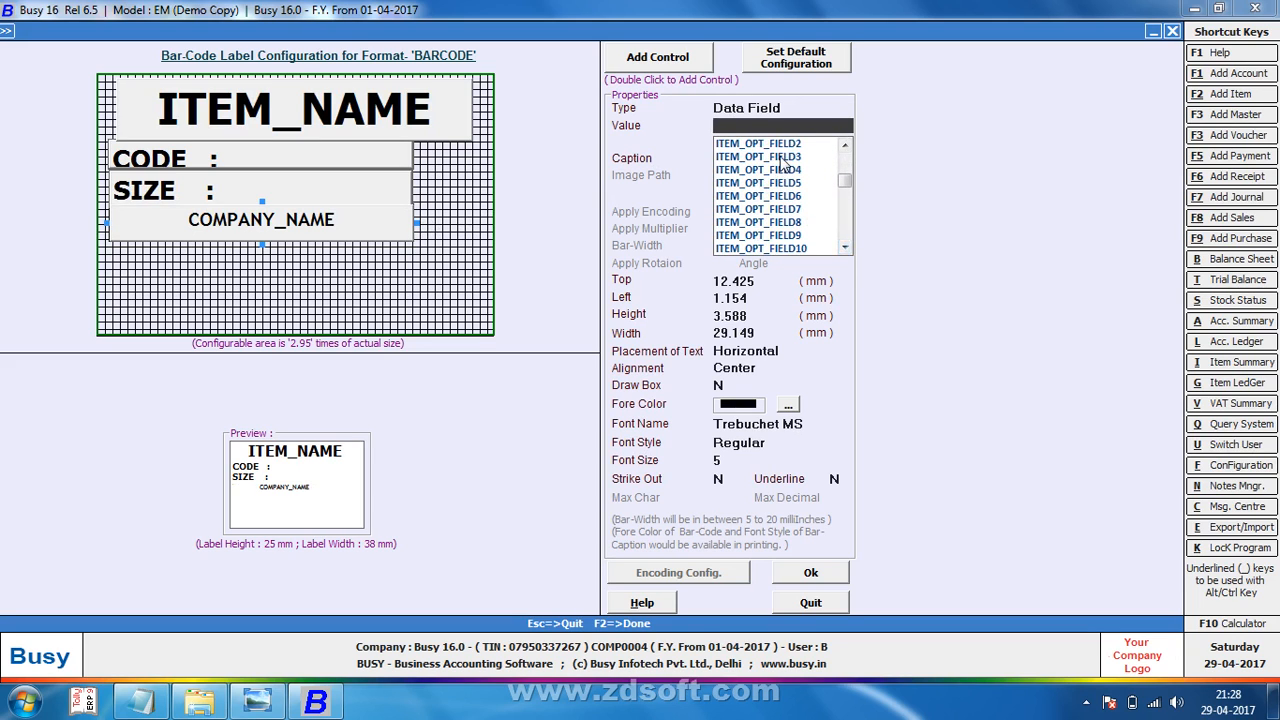
left_click(782, 159)
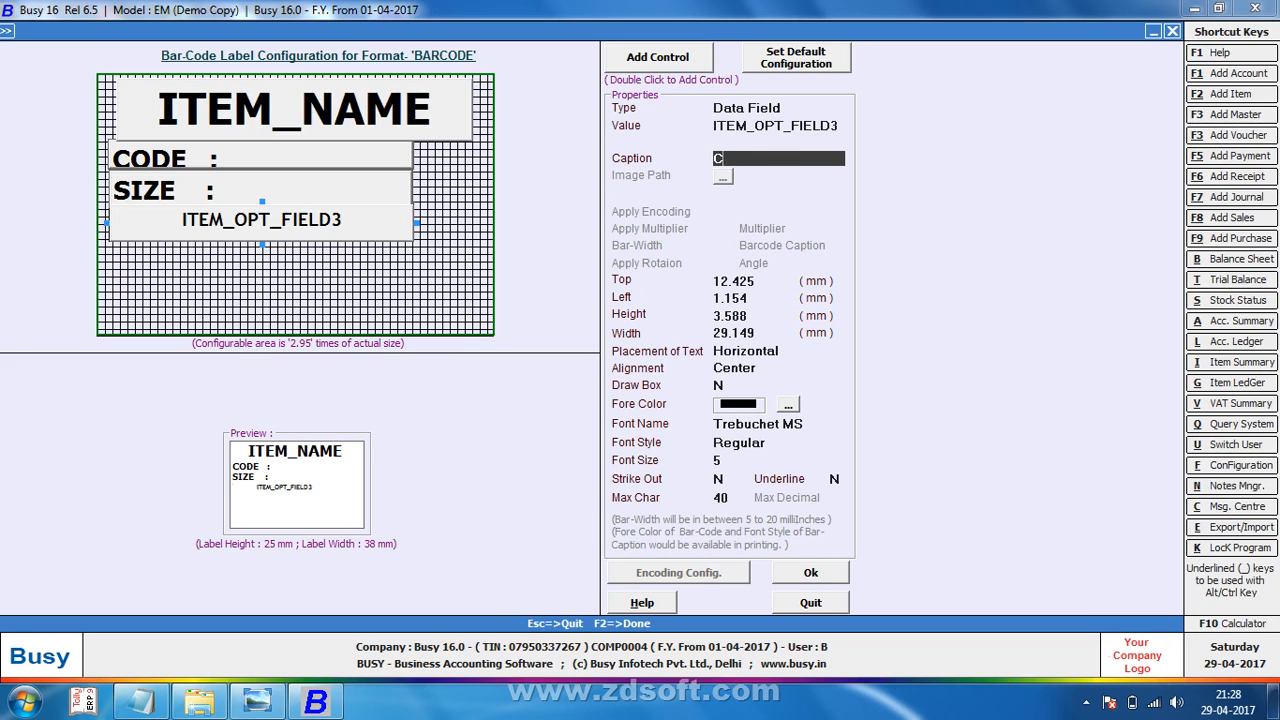
type("COLOUR")
key("Return")
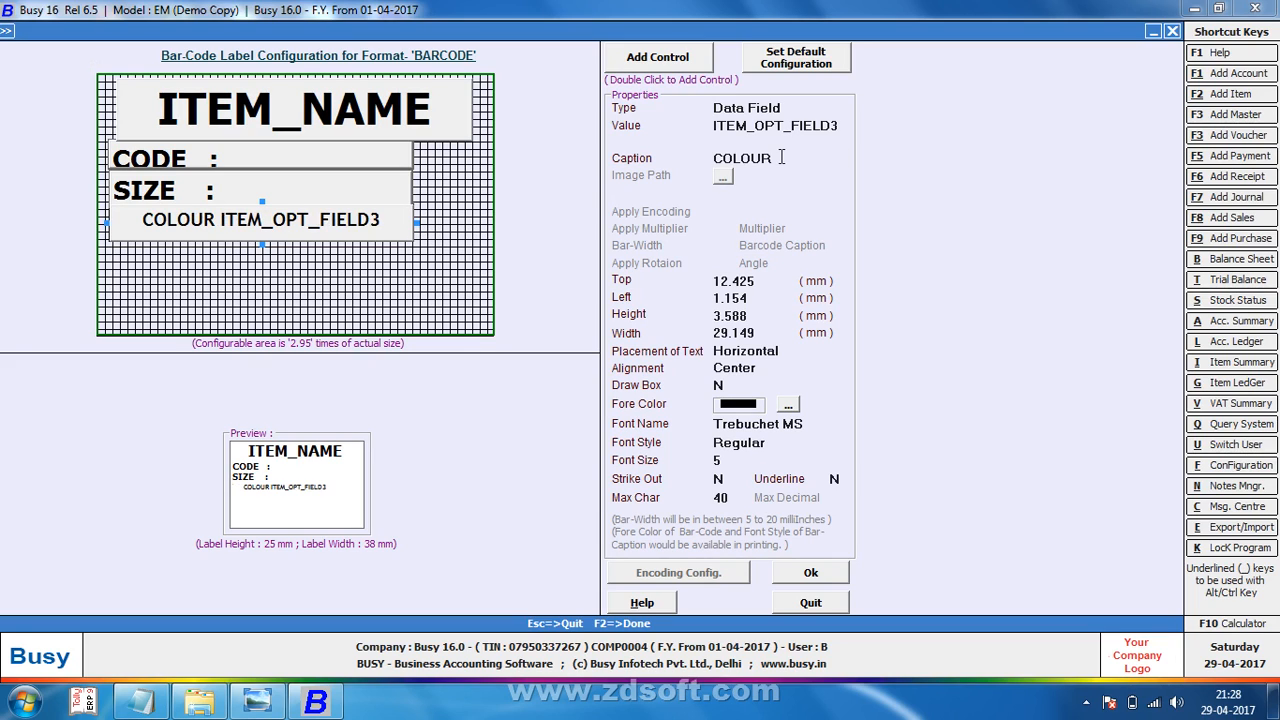
left_click(792, 155)
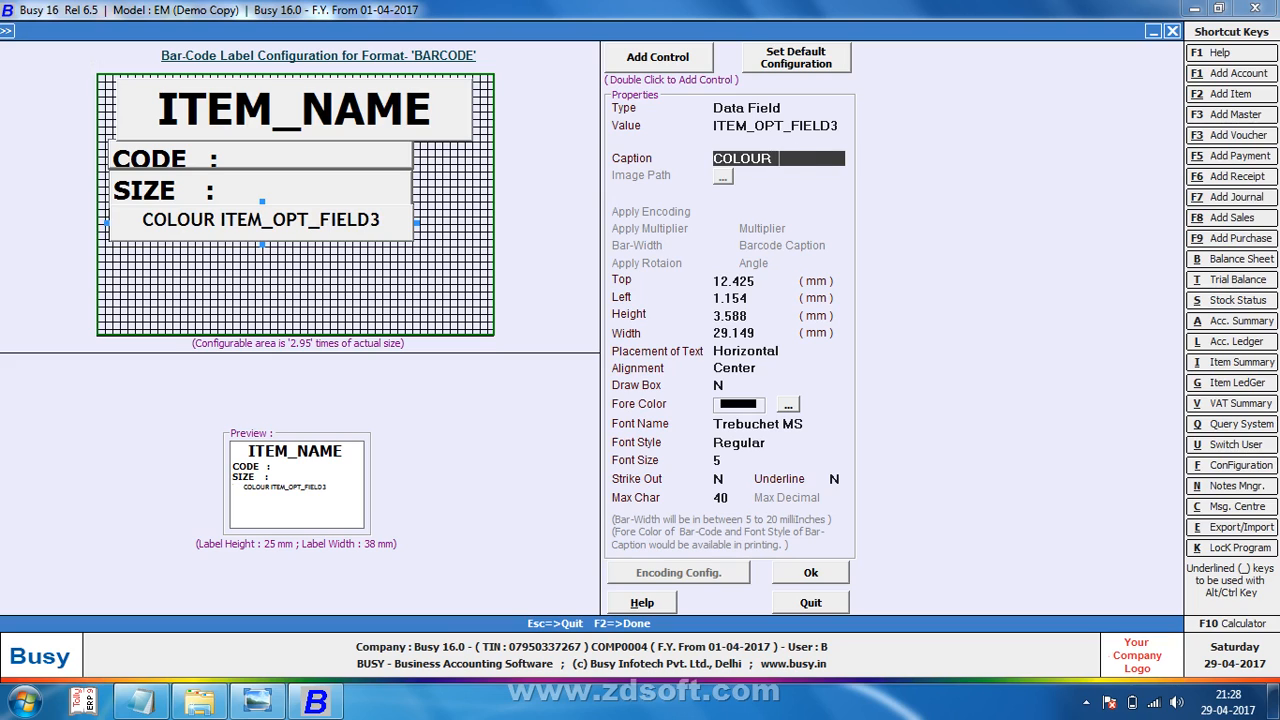
type(":")
key("Return")
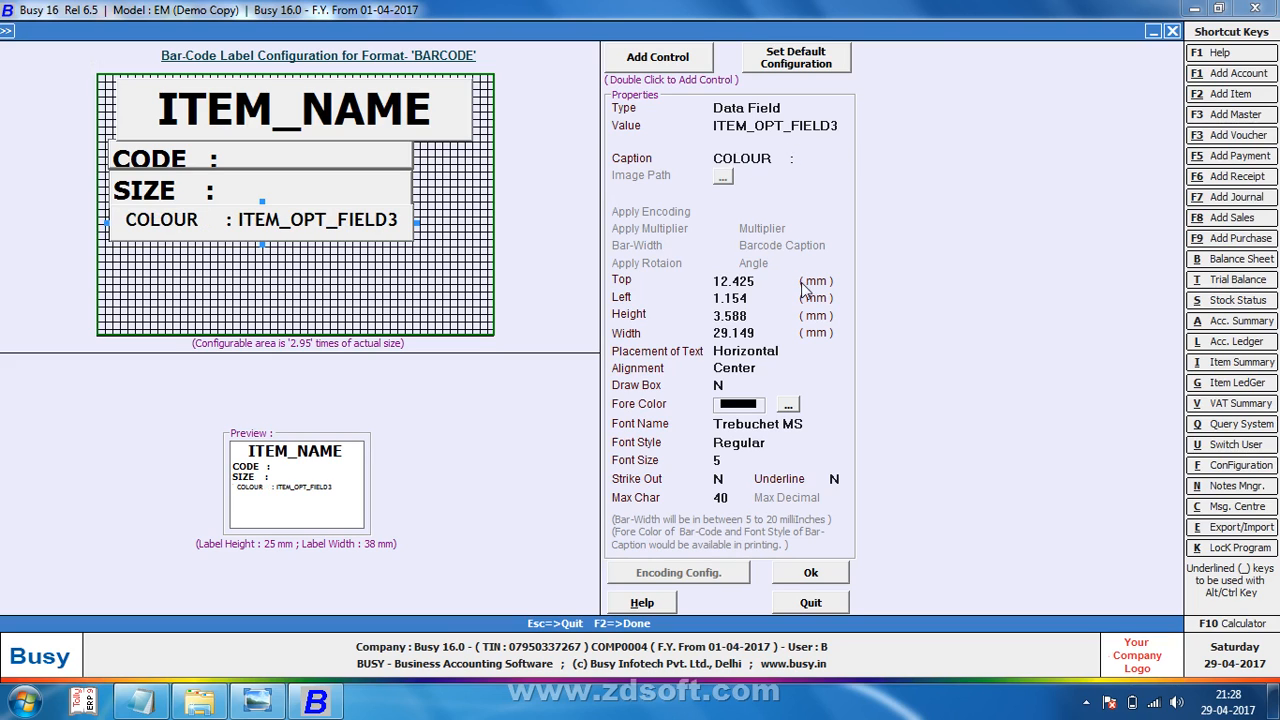
Step: Set the COLOUR field's text to horizontal placement with left alignment
left_click(788, 351)
left_click(774, 370)
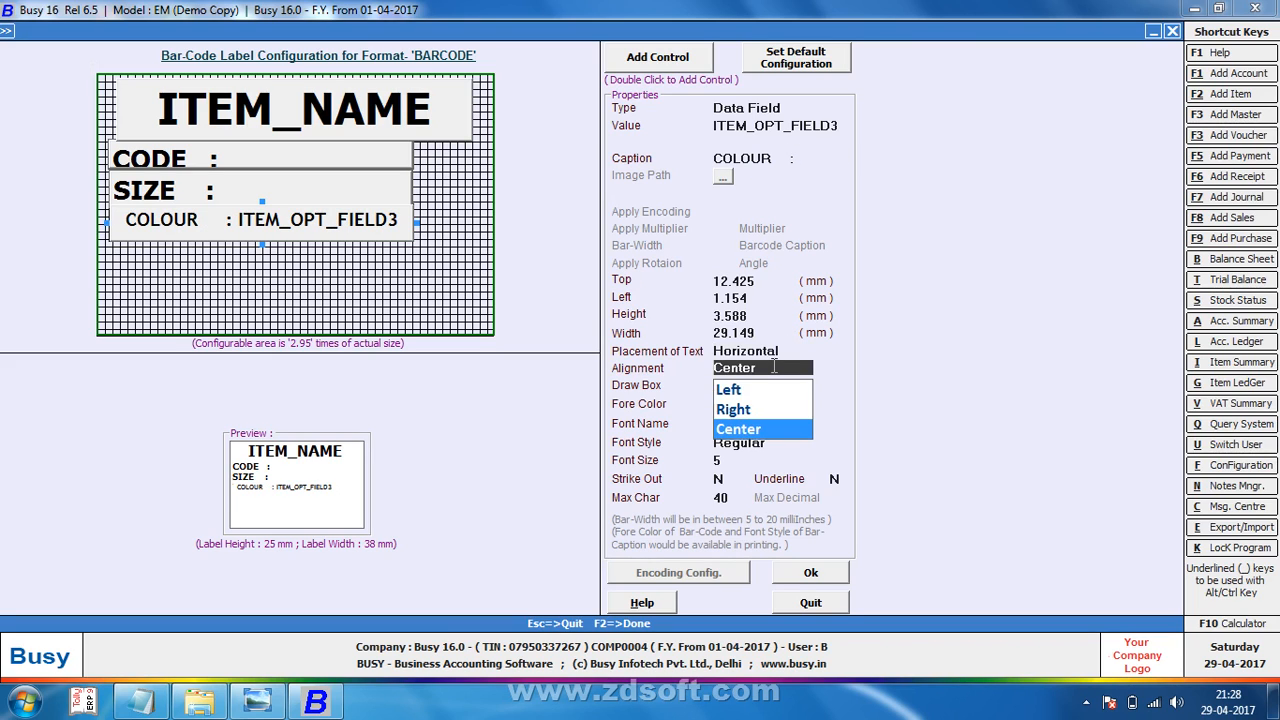
key("Up")
key("Up")
key("Return")
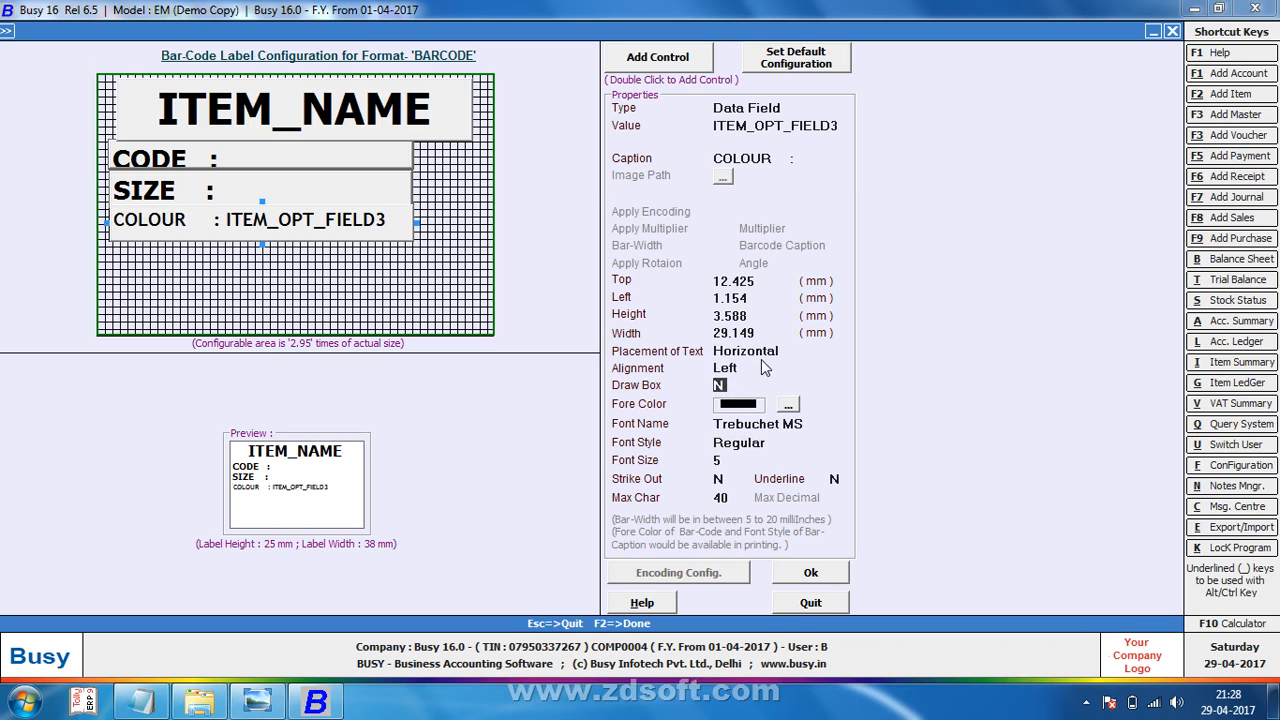
Step: Set the COLOUR field's font to Tahoma Bold at size 7
key("Return")
key("Return")
key("Return")
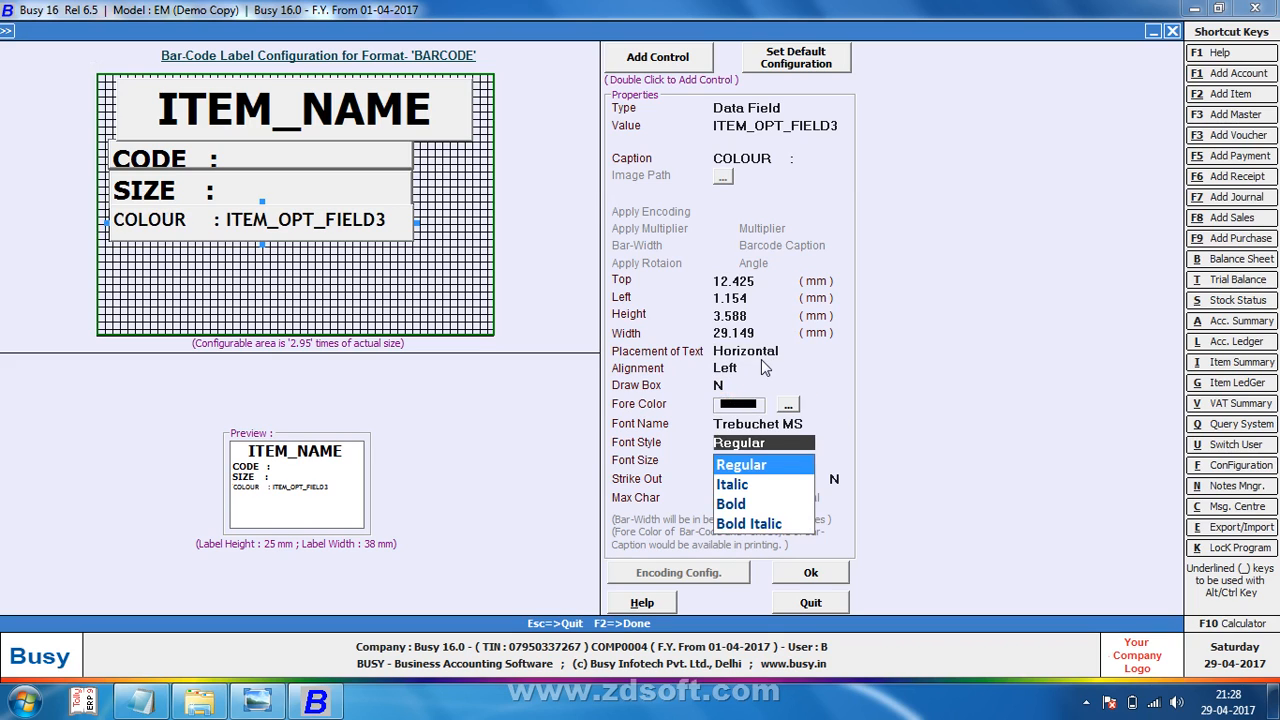
key("Escape")
key("Down")
key("Down")
key("Up")
key("Up")
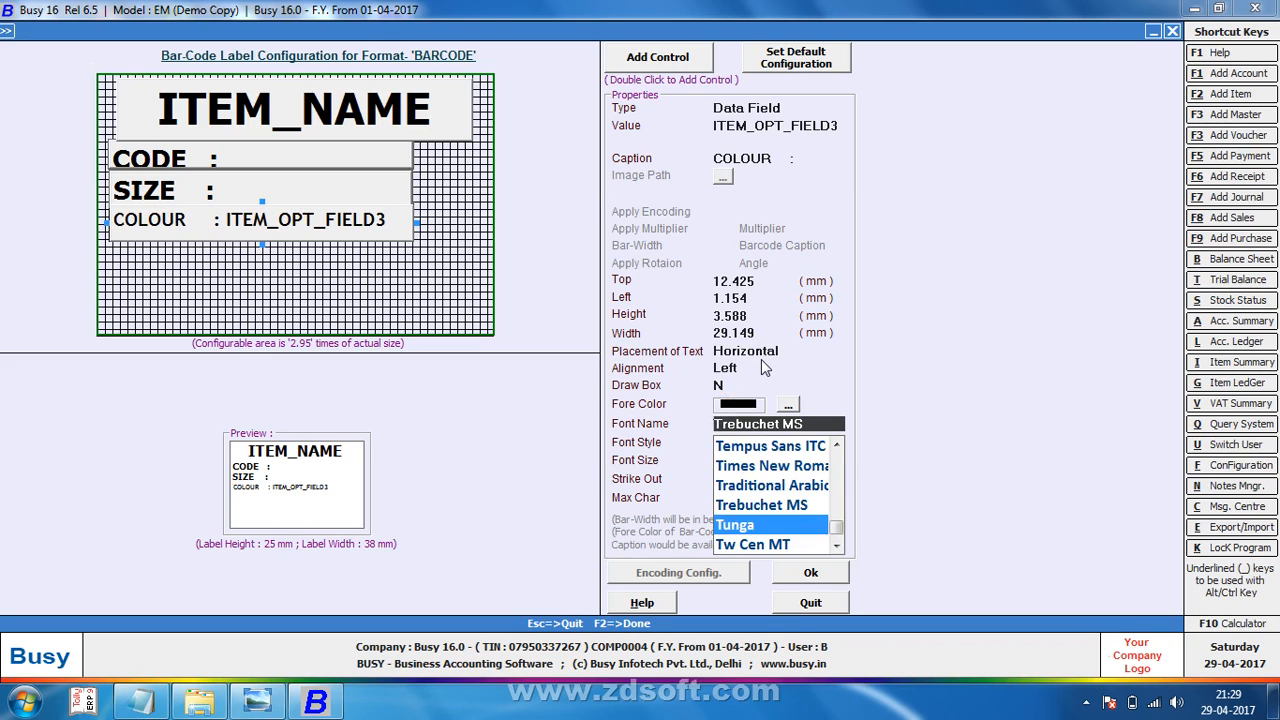
key("Up")
key("Up")
key("Up")
key("Up")
key("Up")
key("Down")
key("Return")
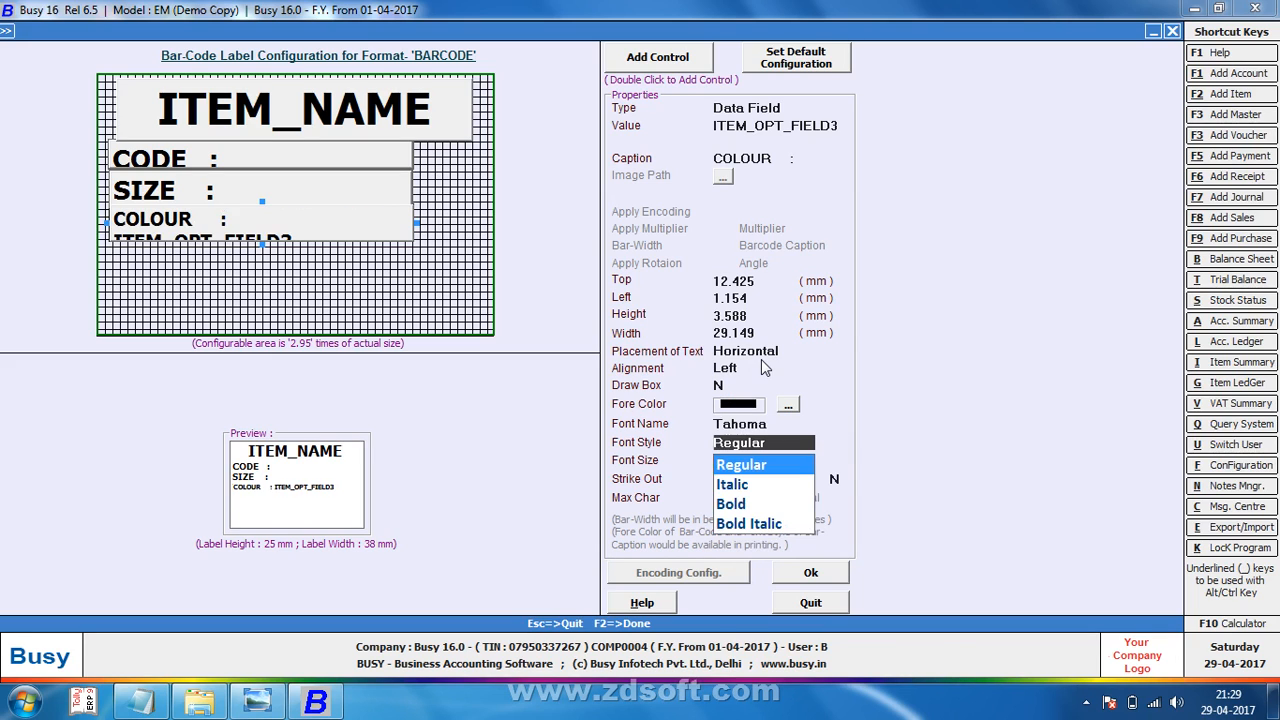
key("Down")
key("Down")
key("Return")
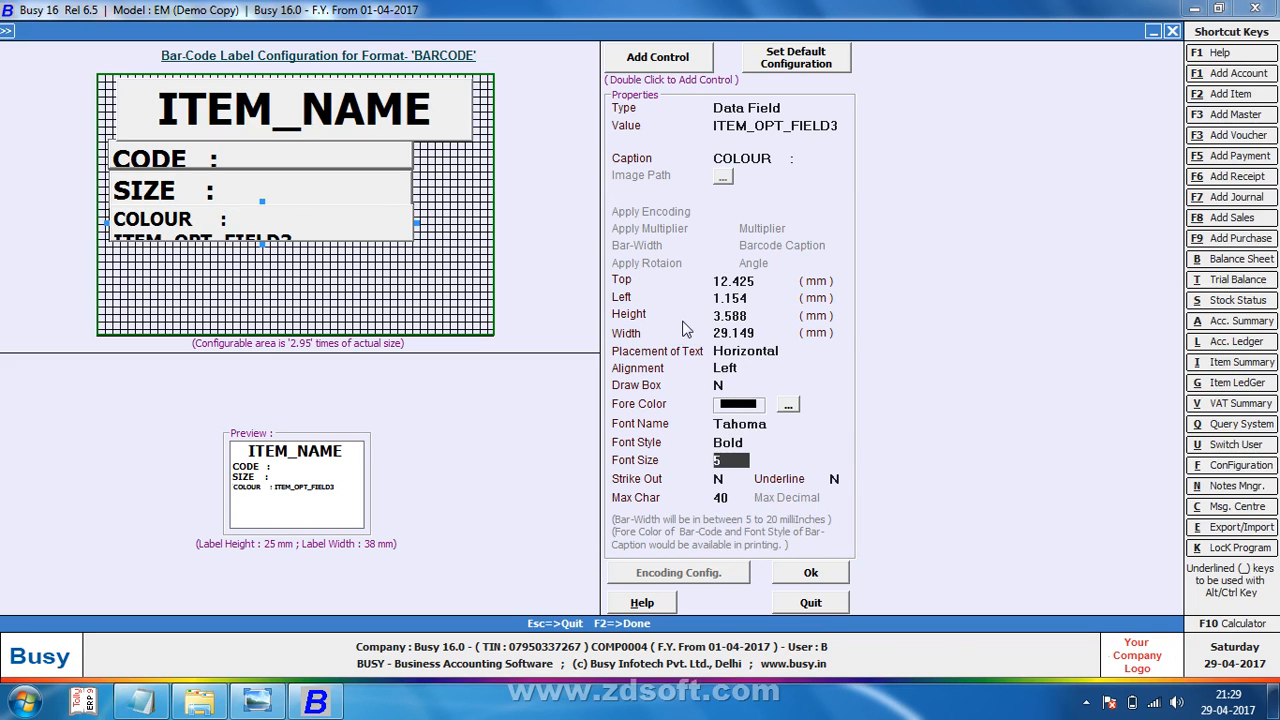
key("Return")
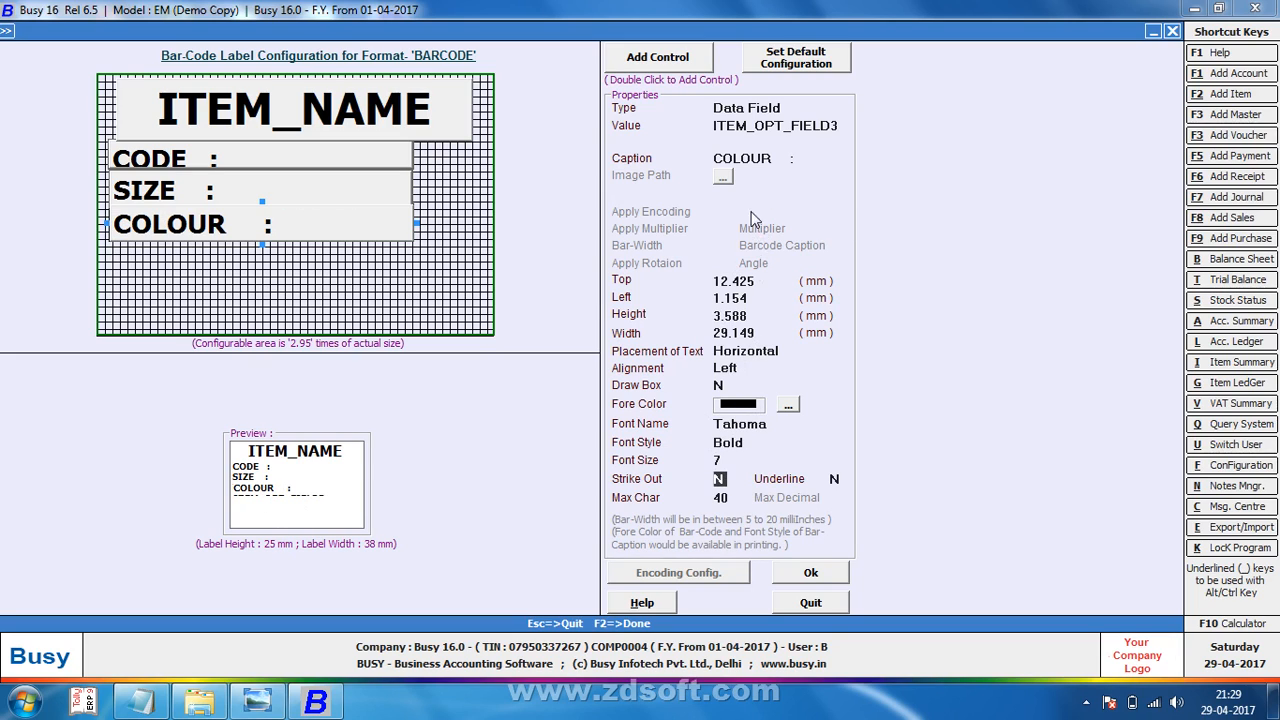
Step: Shorten the gap before the colon in the COLOUR field's caption
left_click(790, 158)
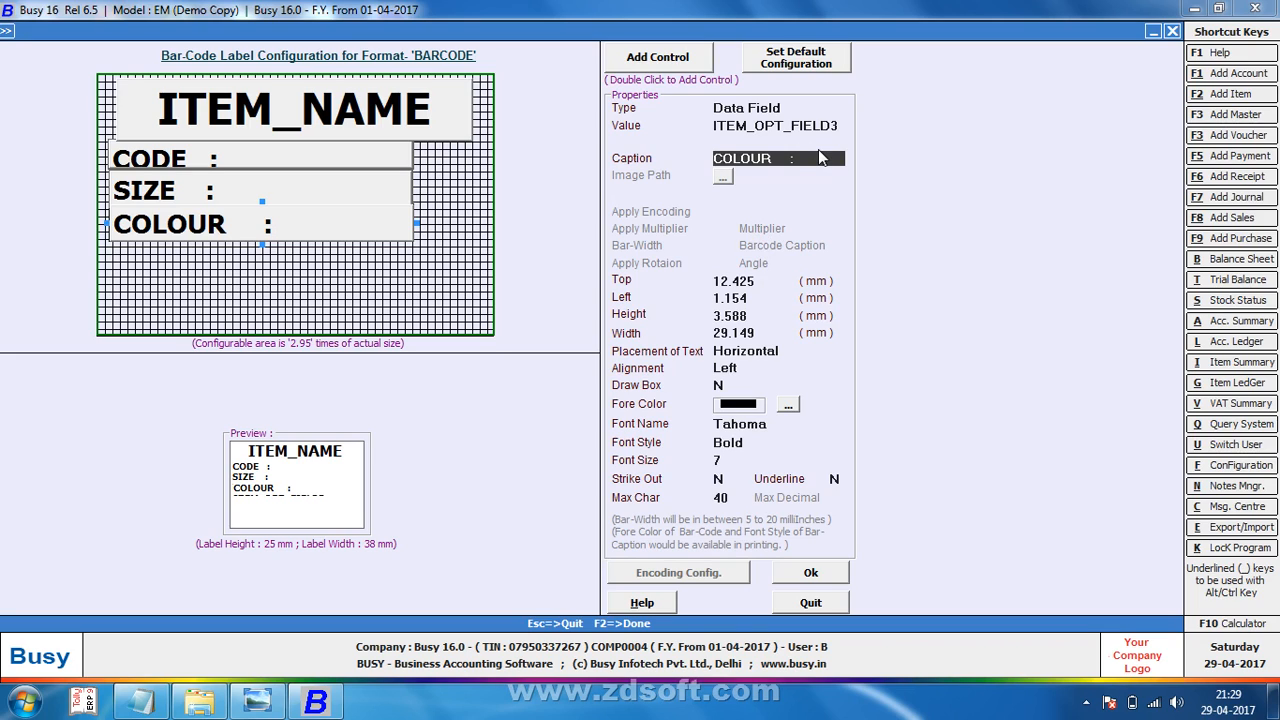
key("Return")
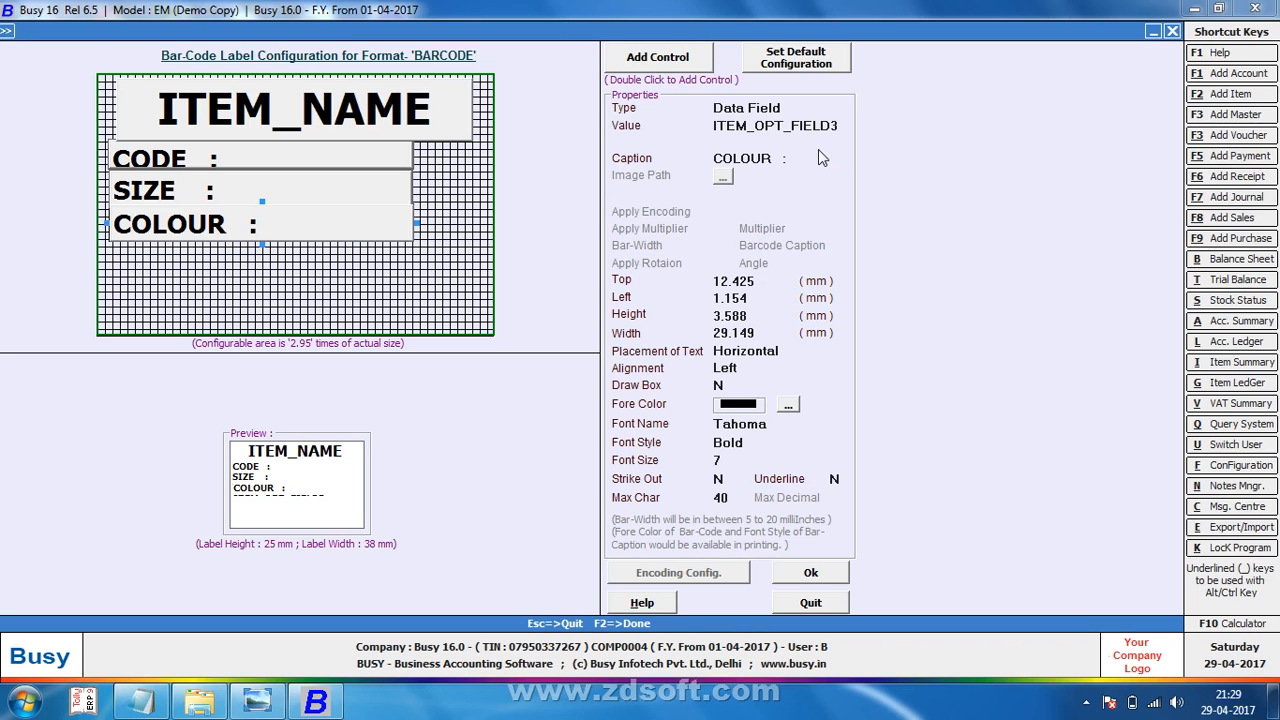
left_click(766, 368)
left_click(721, 389)
Step: Move the COLOUR field closer to the label's left edge, about 0.26 mm from it
left_click(290, 223)
left_click_drag(290, 224, 280, 232)
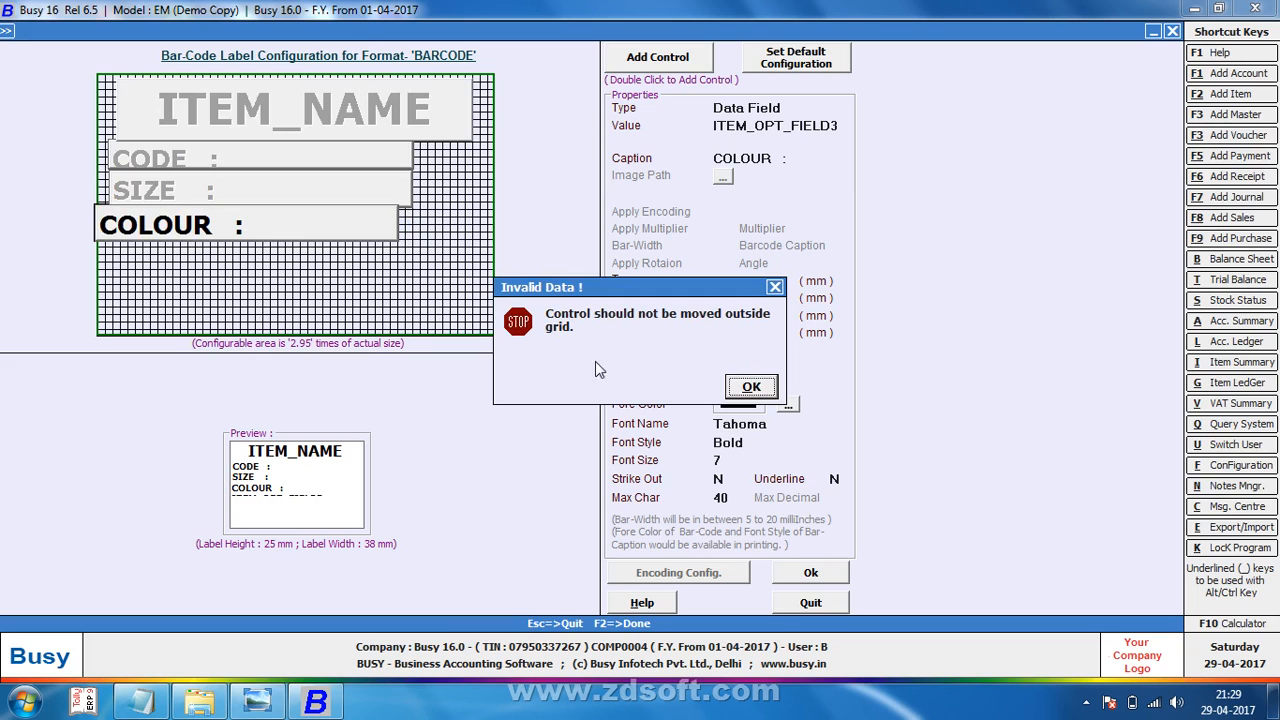
left_click(751, 386)
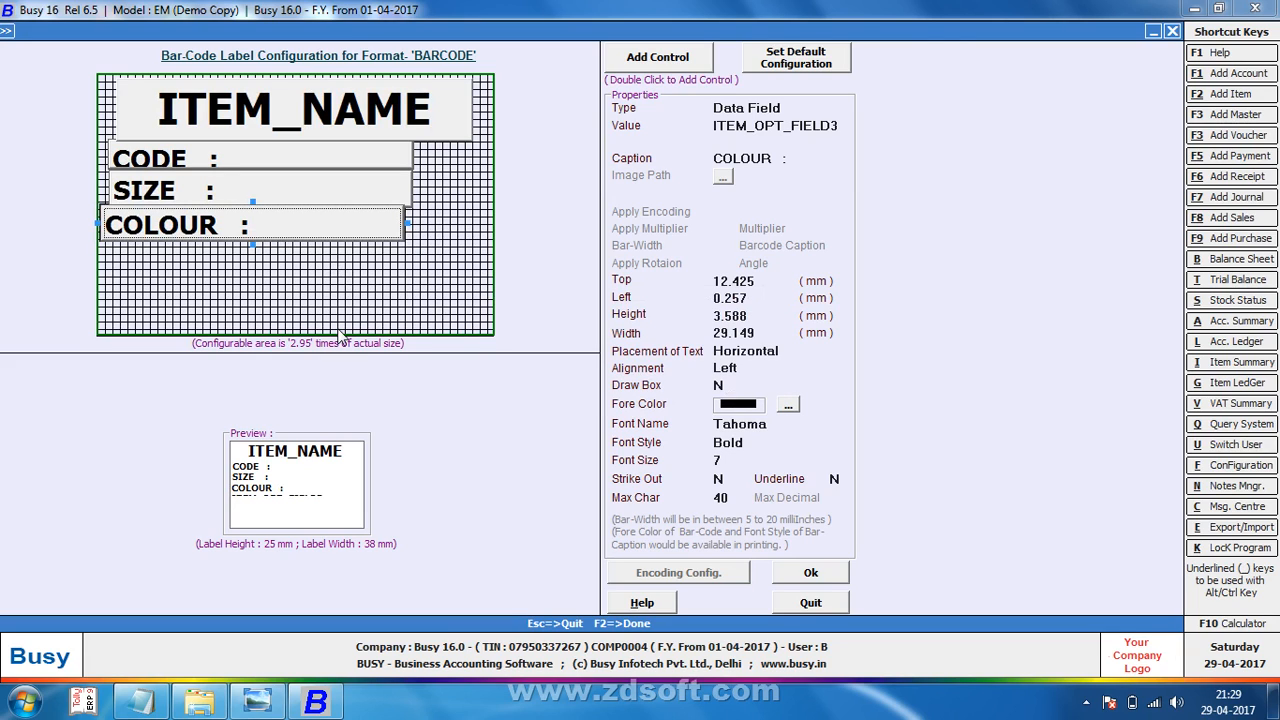
Step: Reduce the COLOUR field's font size to 6 and tighten the gap before the colon in its caption
left_click(735, 458)
type("6")
key("Return")
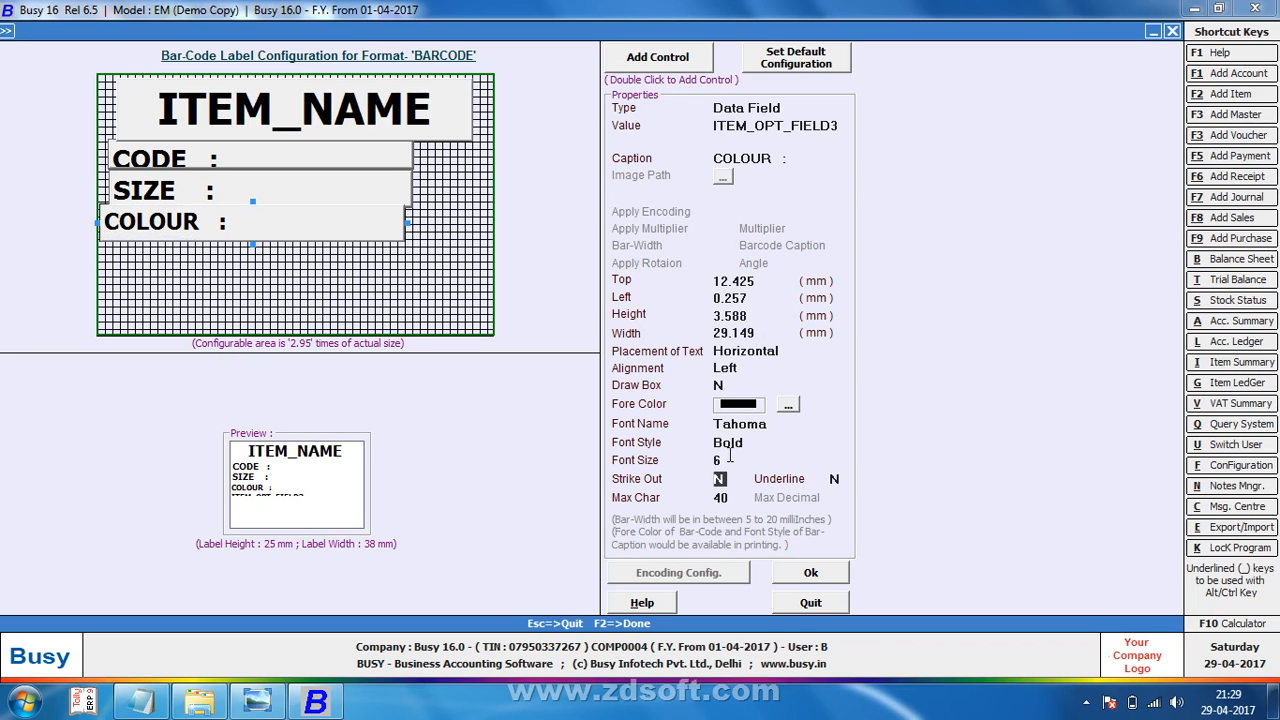
left_click(779, 166)
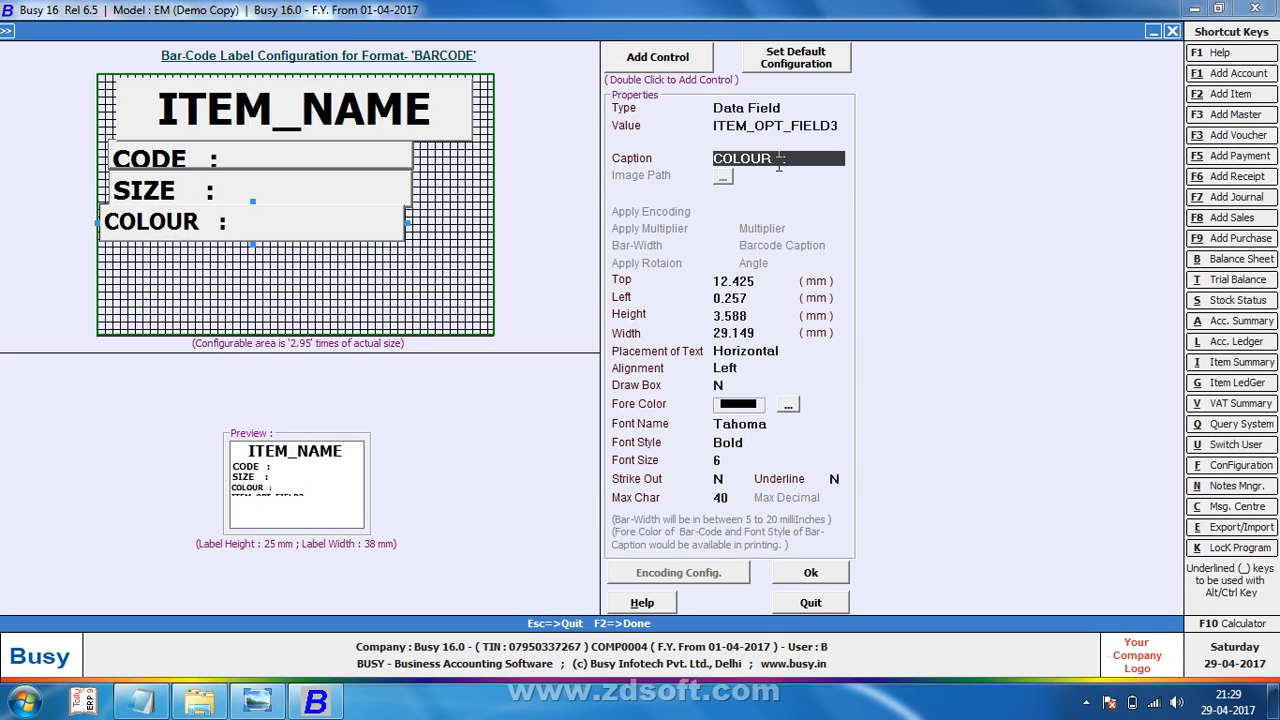
key("Return")
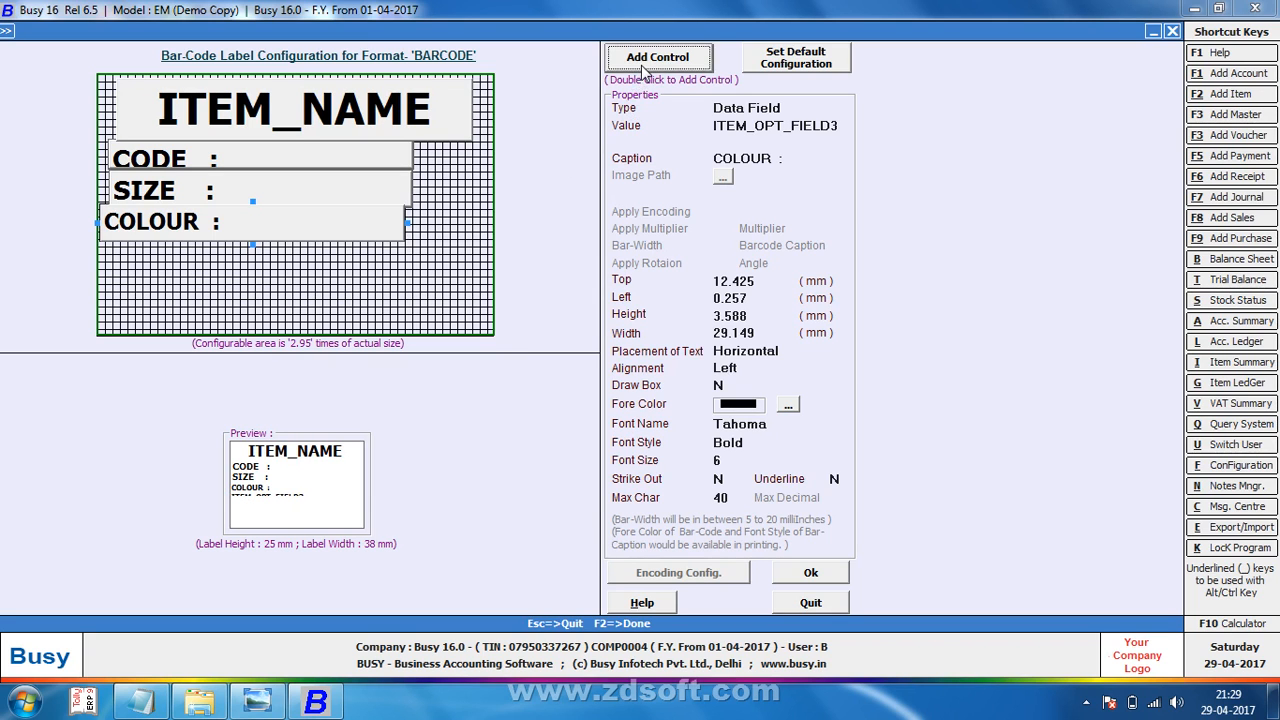
Step: Add a fifth control directly below the COLOUR field, about 28.7 mm wide and 3.4 mm high, about 14.8 mm from the label's top
double_click(645, 58)
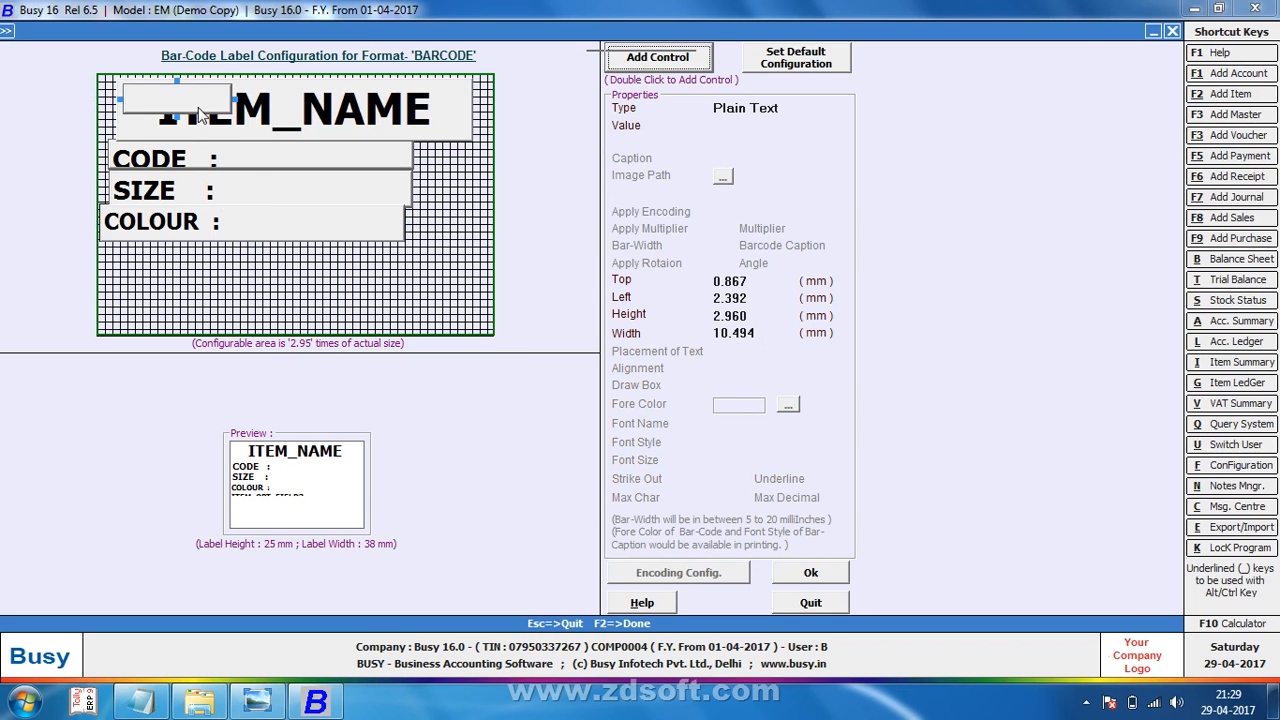
left_click(140, 258)
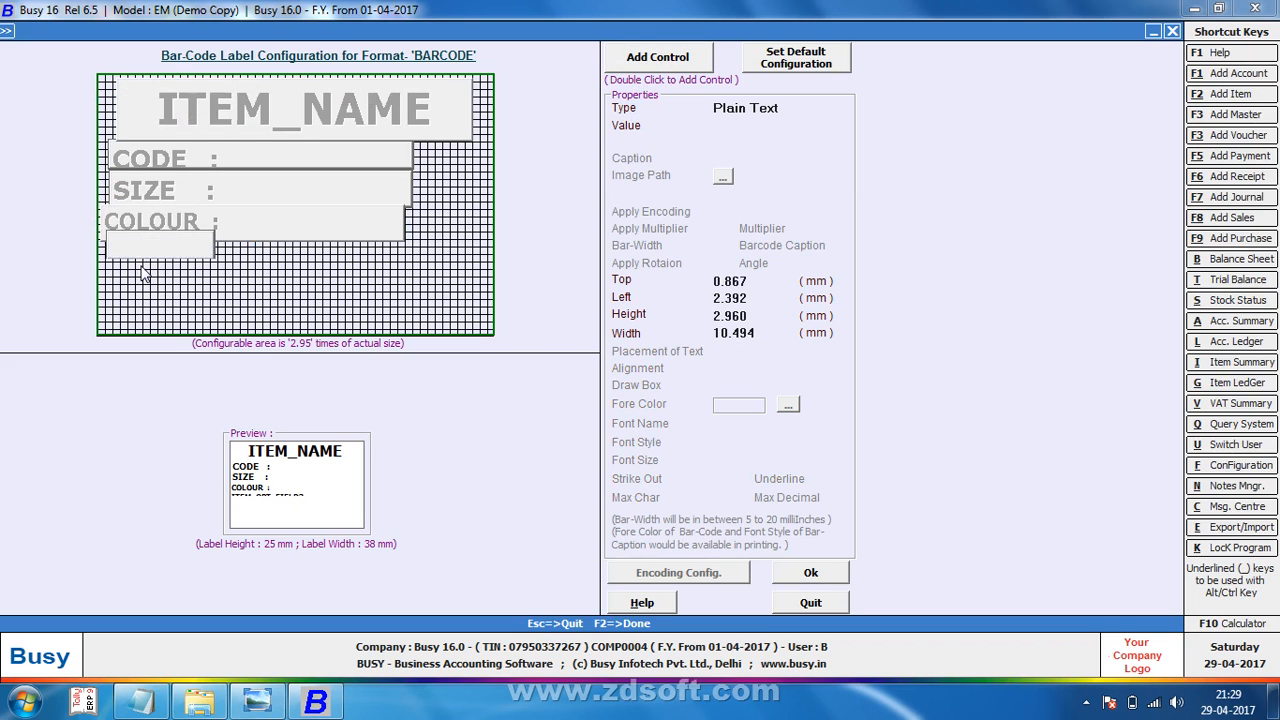
left_click_drag(160, 268, 402, 262)
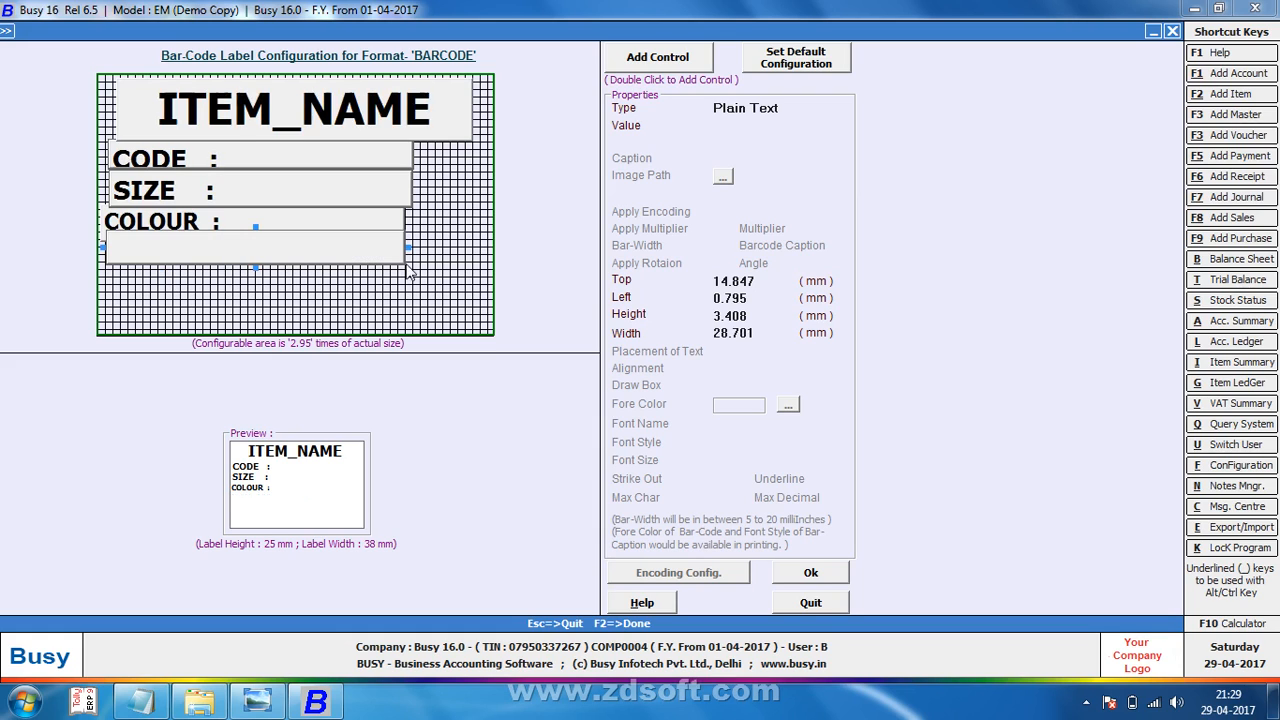
Step: Make the fifth control a data field for ITEM_OPT_FIELD4
left_click(782, 108)
left_click(752, 148)
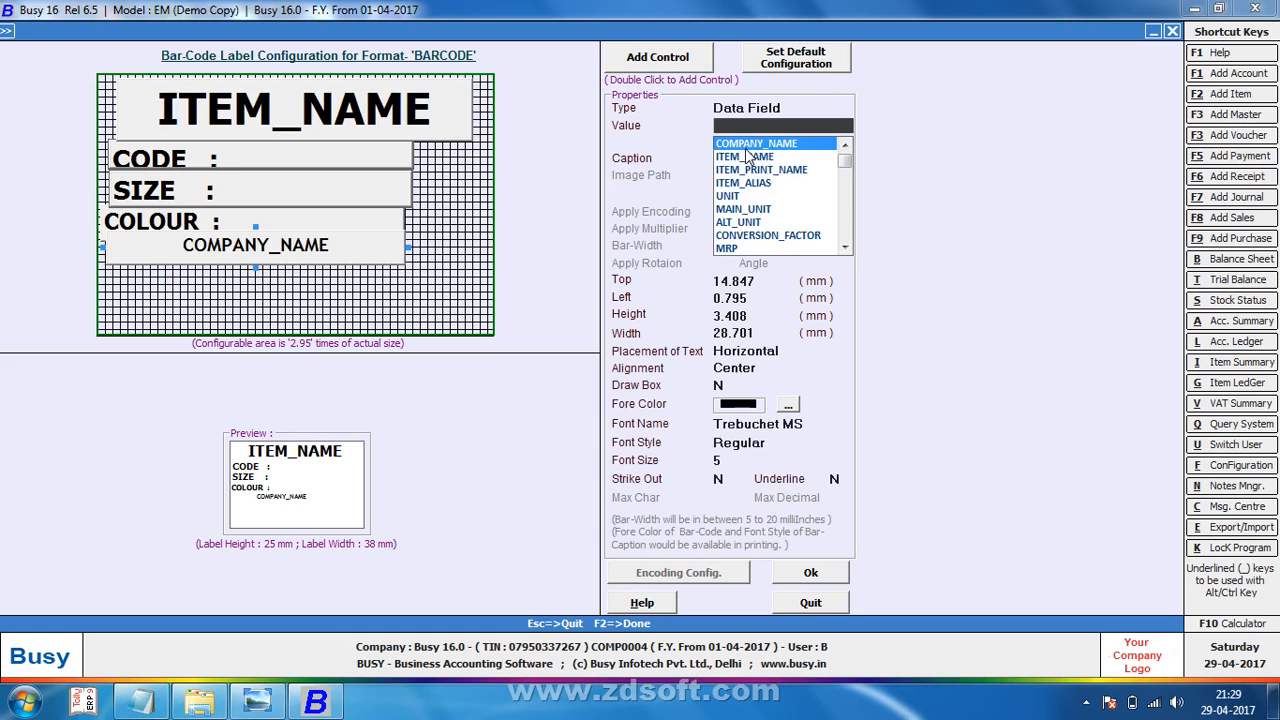
left_click(844, 247)
scroll(840, 250, "down", 5)
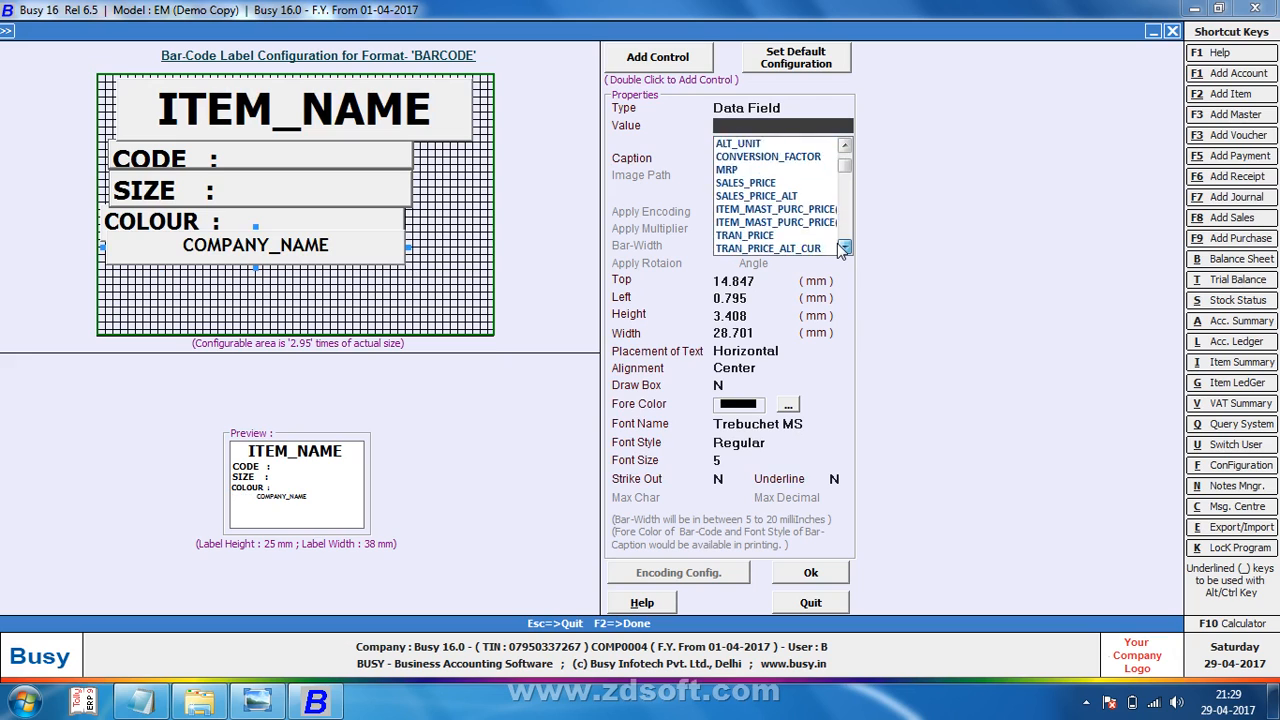
left_click(796, 209)
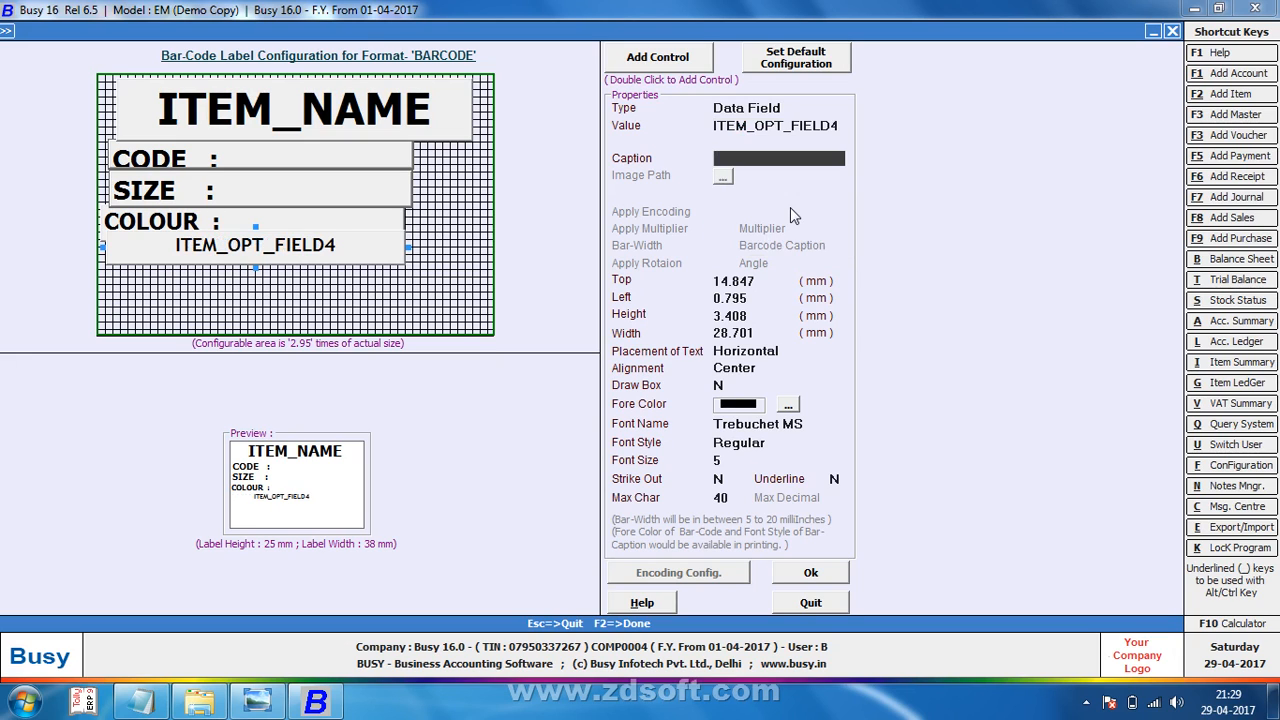
Step: Set the ITEM_OPT_FIELD4 control's text to horizontal placement with left alignment
left_click(742, 354)
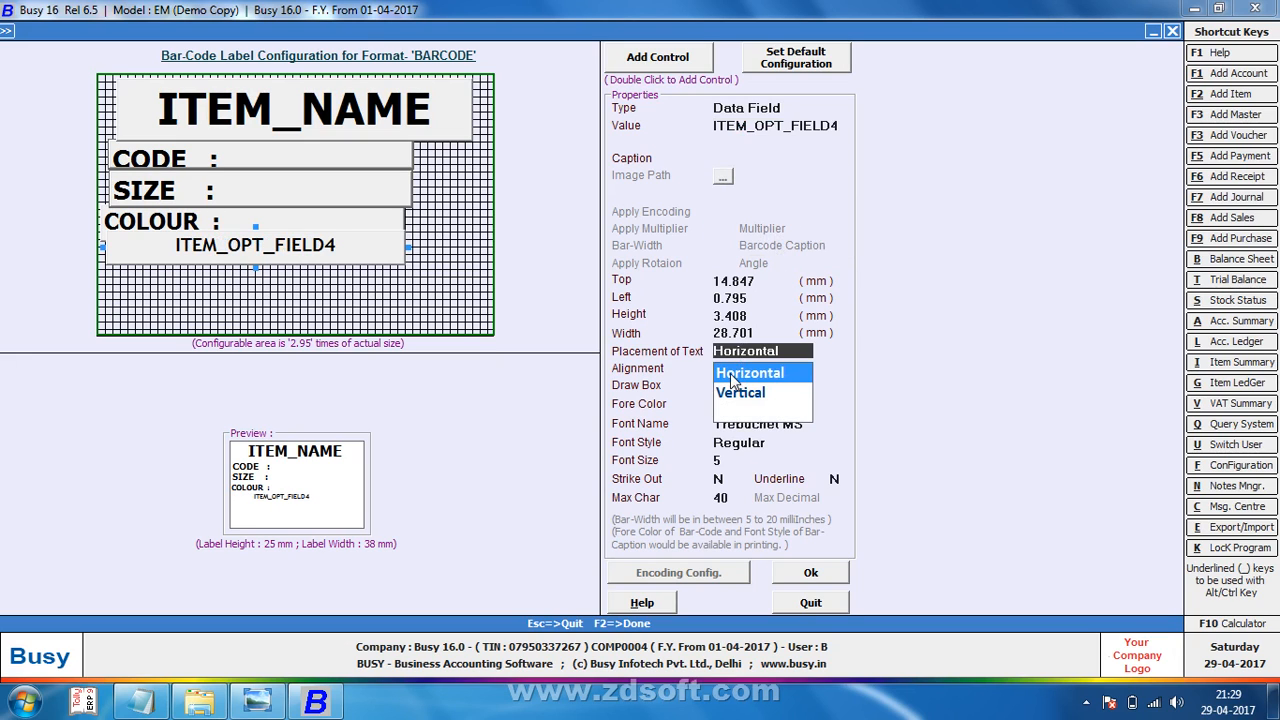
left_click(740, 378)
key("Up")
key("Up")
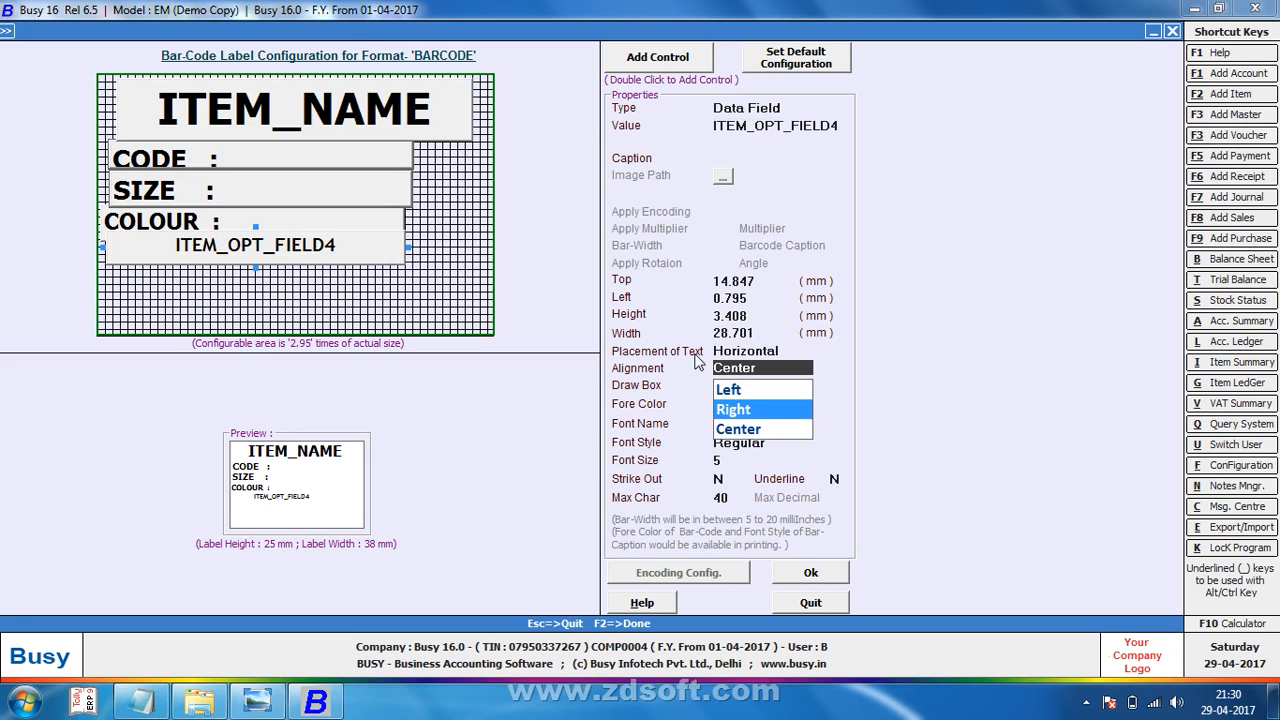
key("Return")
Step: Set the ITEM_OPT_FIELD4 control's font to Tahoma Bold at size 7
key("Return")
key("Return")
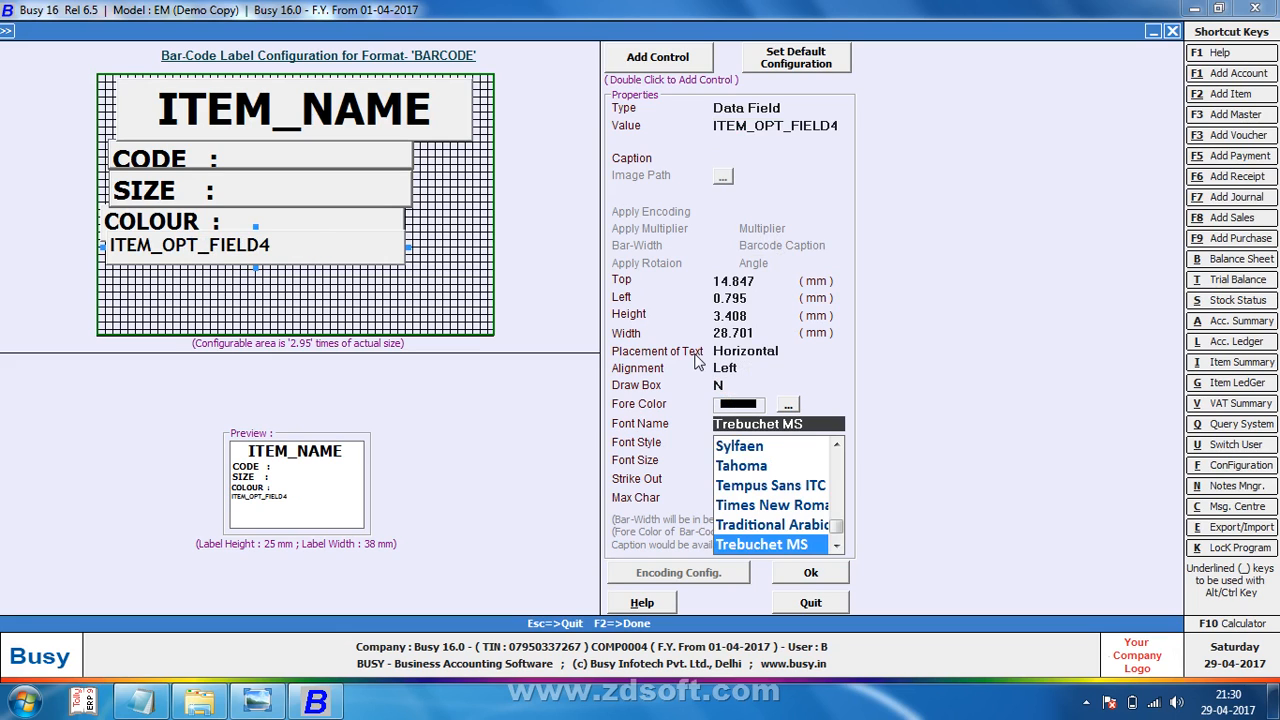
key("Up")
key("Up")
key("Up")
key("Up")
key("Return")
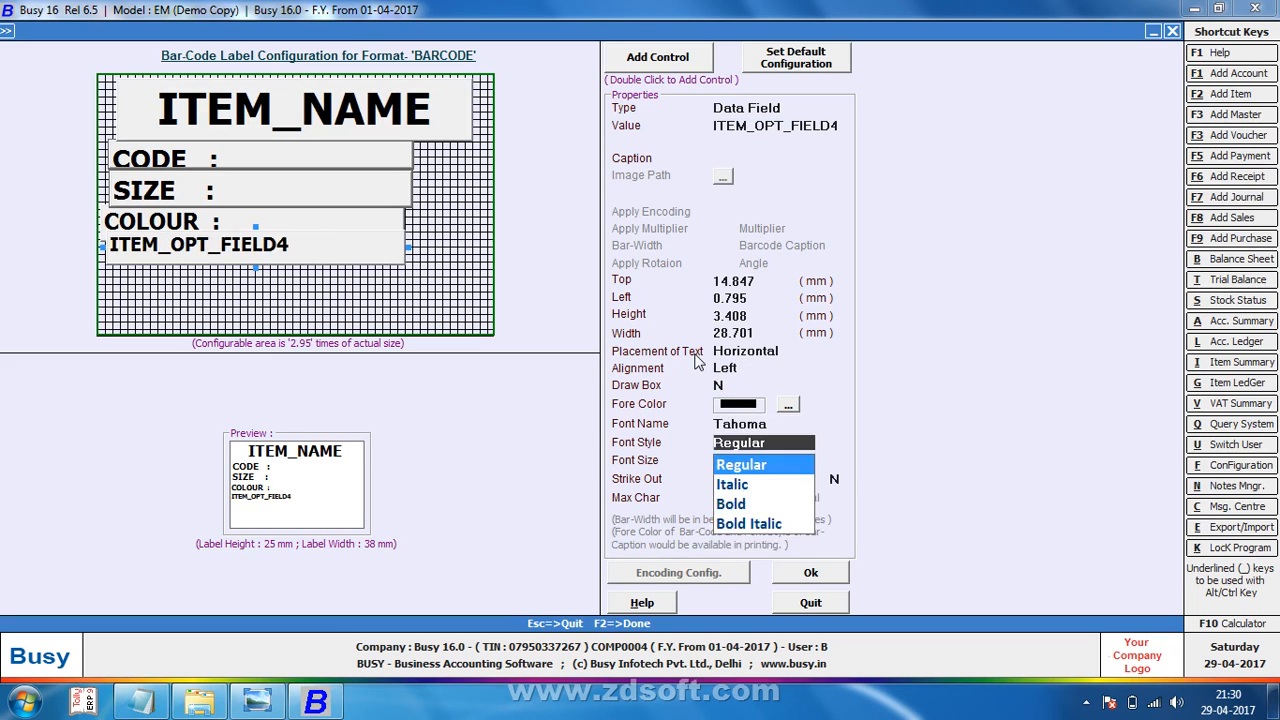
key("Down")
key("Down")
key("Return")
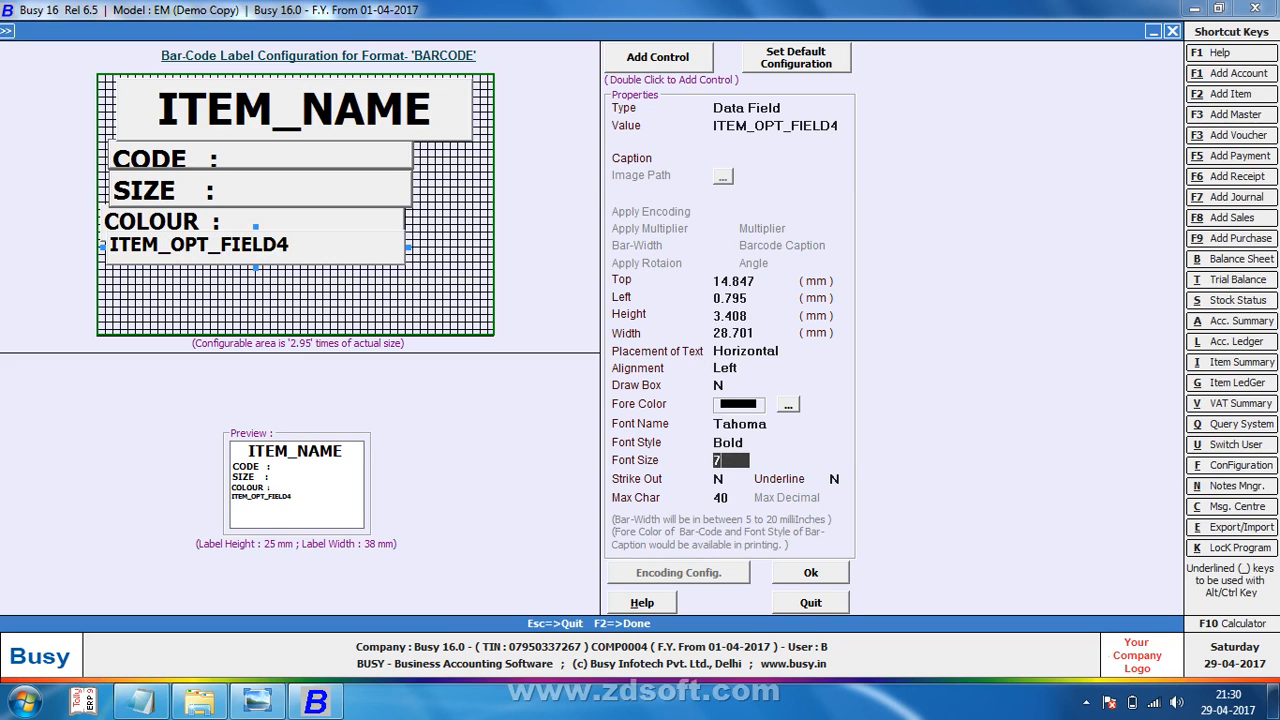
key("Return")
Step: Give the ITEM_OPT_FIELD4 control the caption "LOT NO :"
left_click(757, 157)
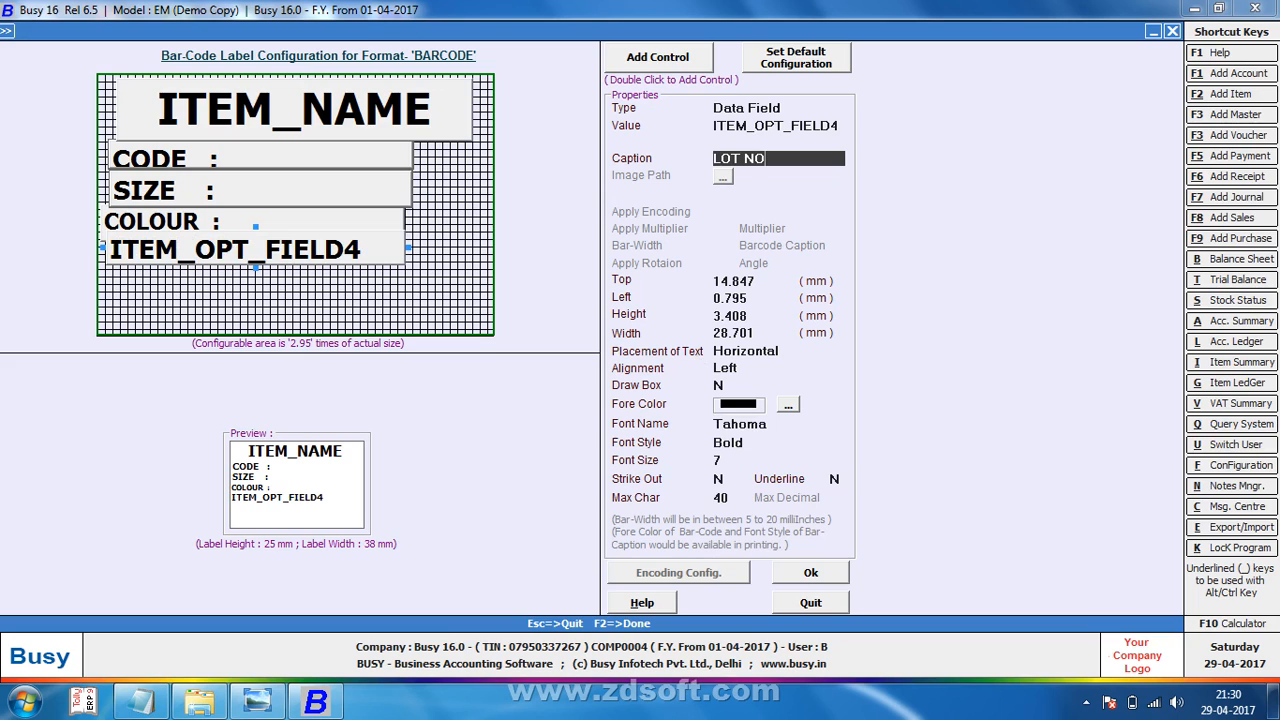
type("LOT NO :")
key("Return")
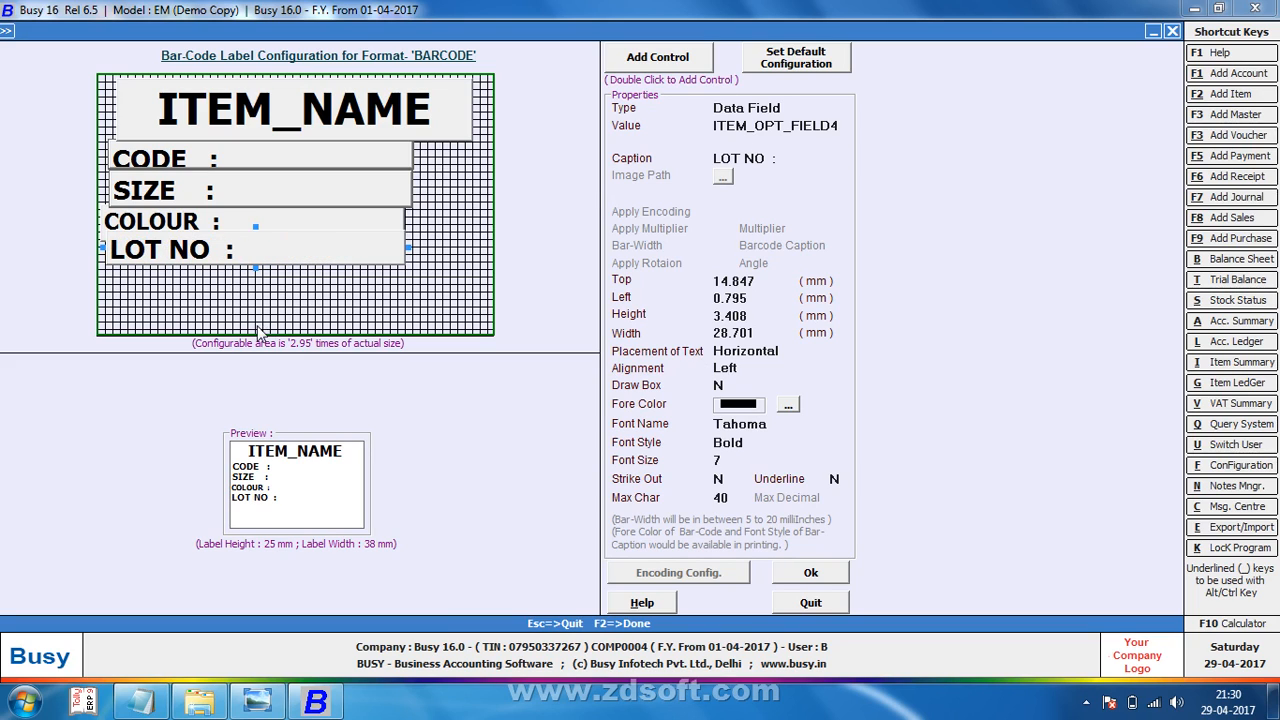
Step: Widen the gap before the colon in the COLOUR control's caption by adding spaces
left_click(276, 231)
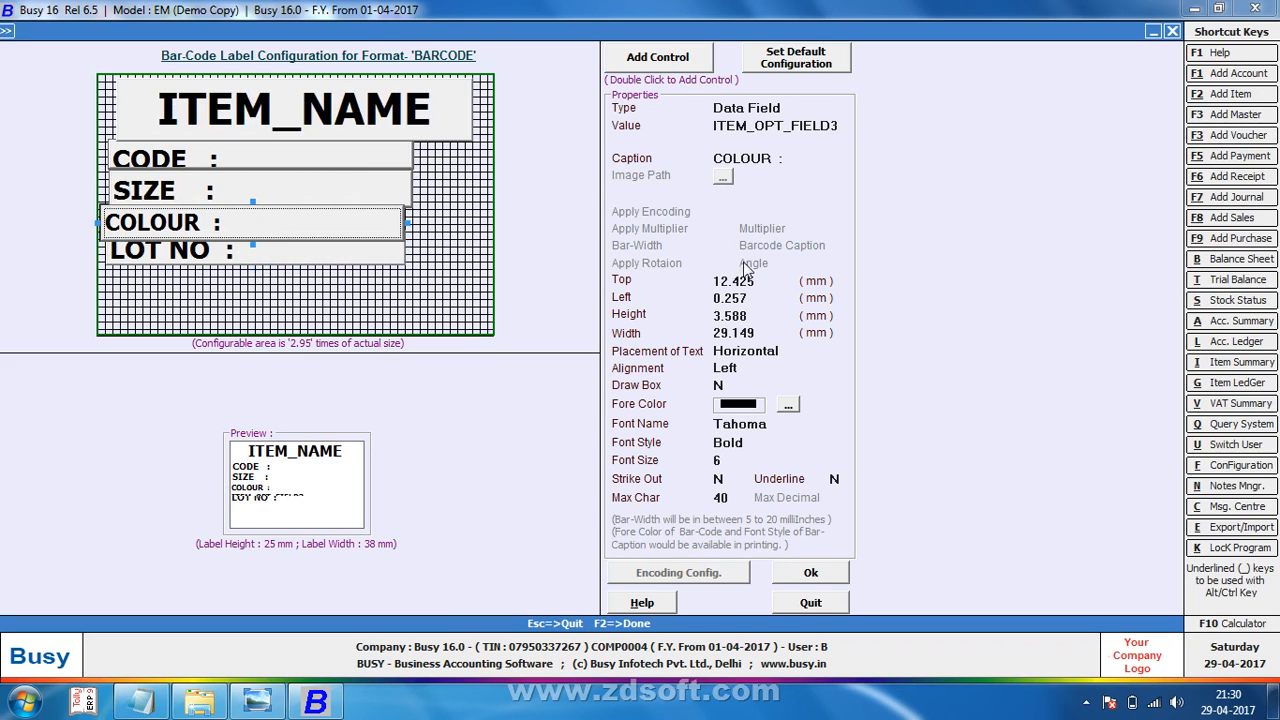
left_click(783, 159)
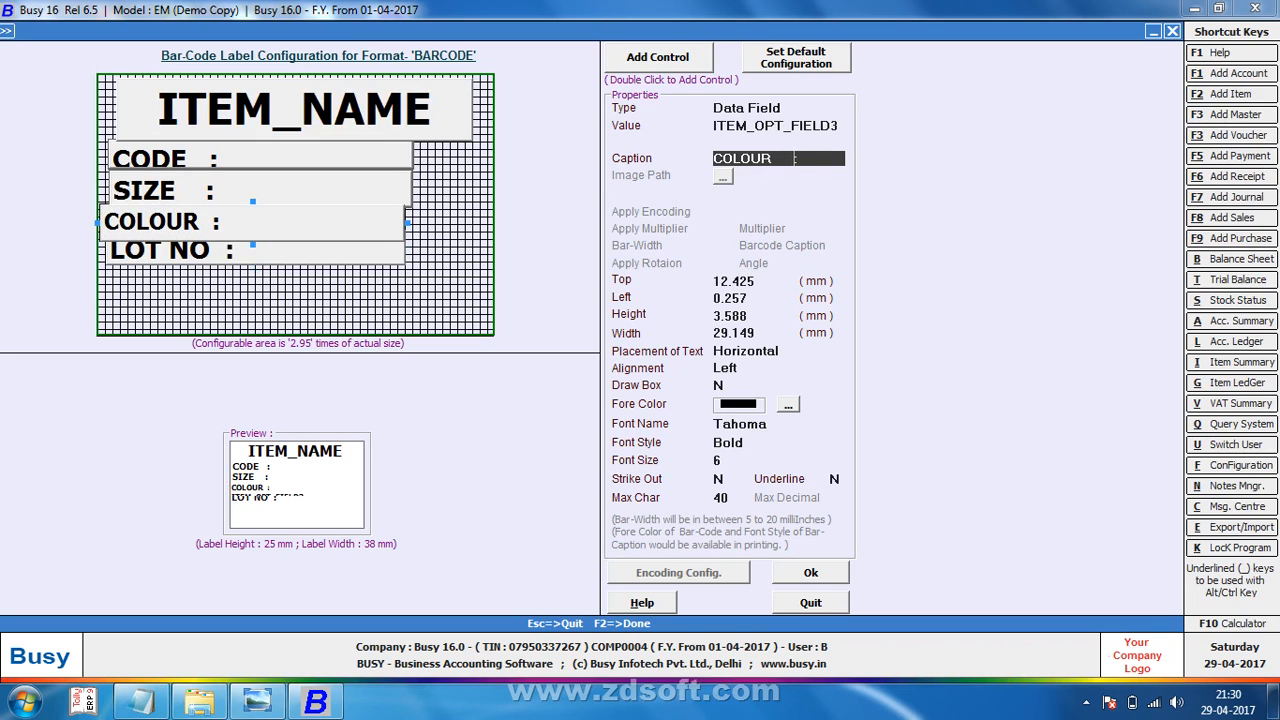
key("Return")
left_click(798, 157)
key("Return")
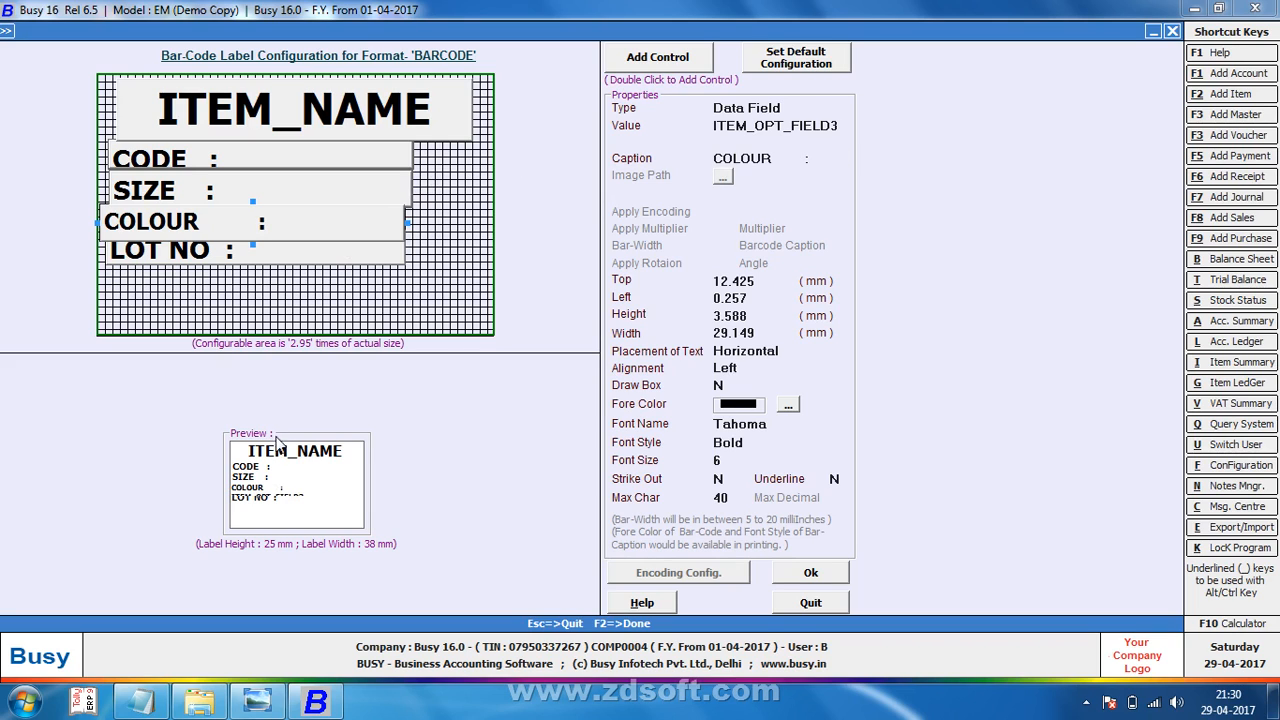
Step: Adjust the spaces before the colon in the LOT NO caption to roughly line it up with the COLOUR caption's colon
left_click(283, 258)
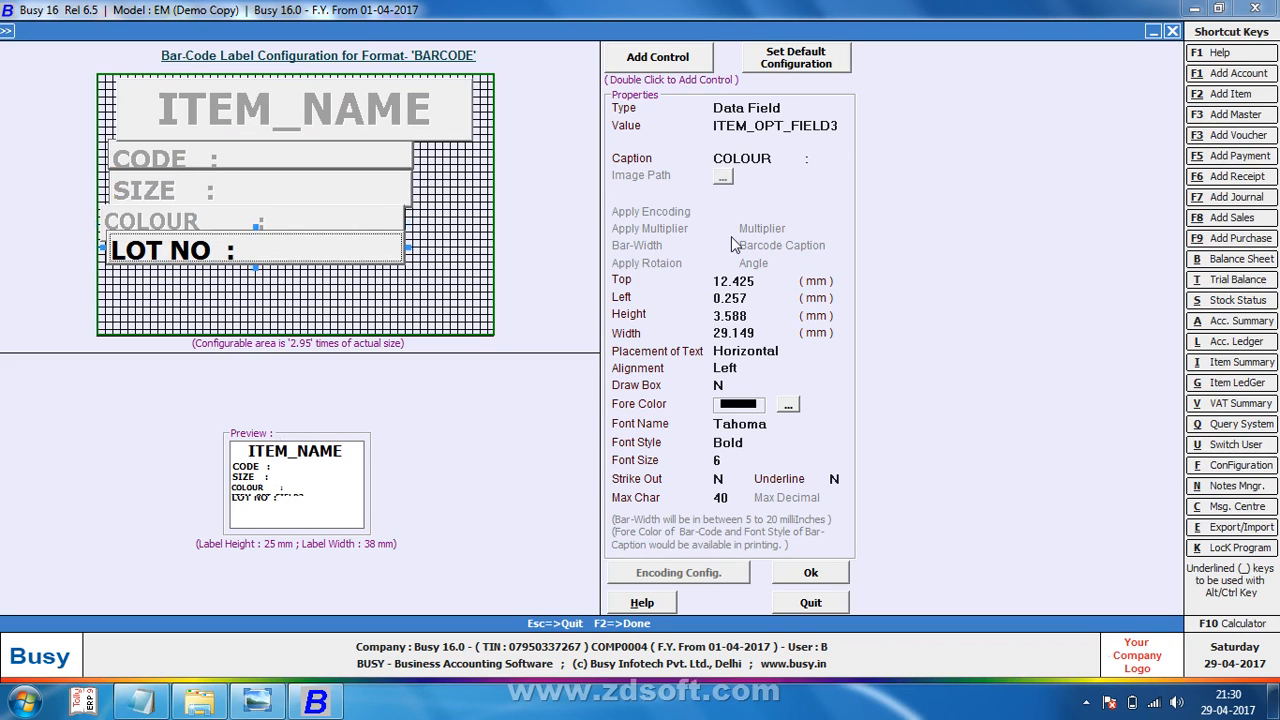
left_click(768, 157)
key("Return")
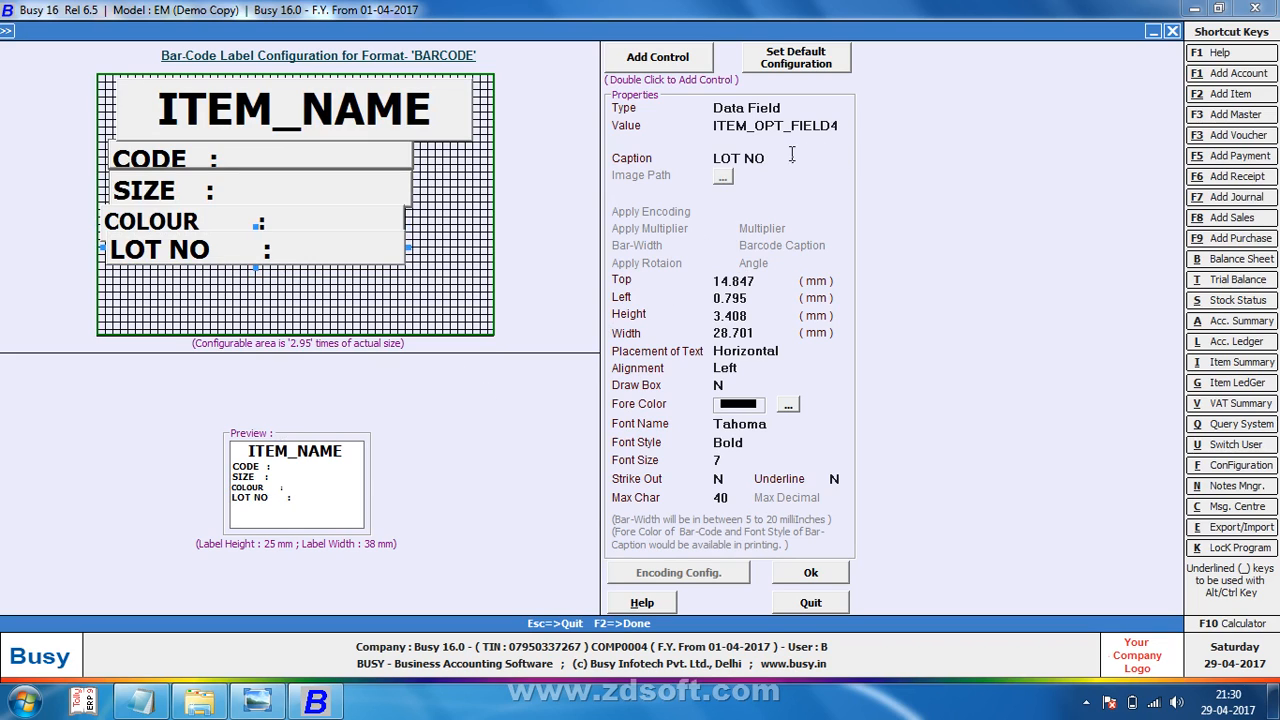
left_click(791, 155)
key("BackSpace")
key("Return")
left_click(789, 157)
key("BackSpace")
key("Return")
left_click(779, 157)
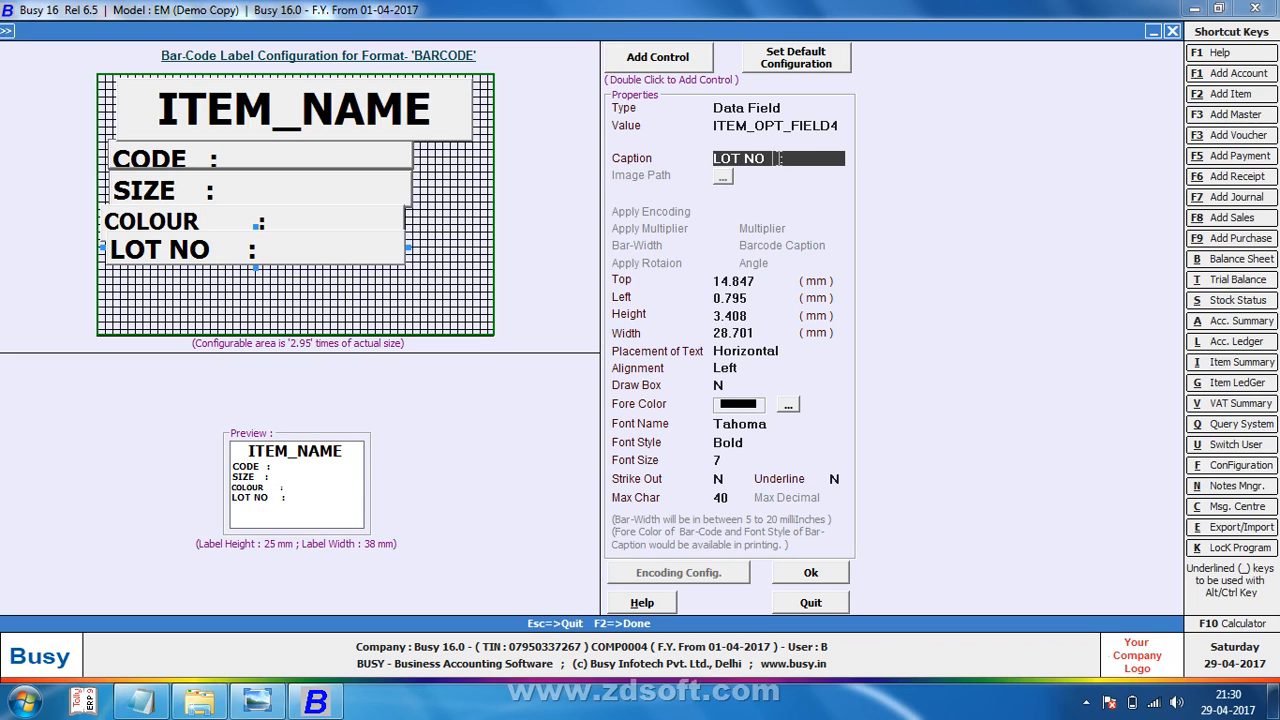
key("BackSpace")
key("Return")
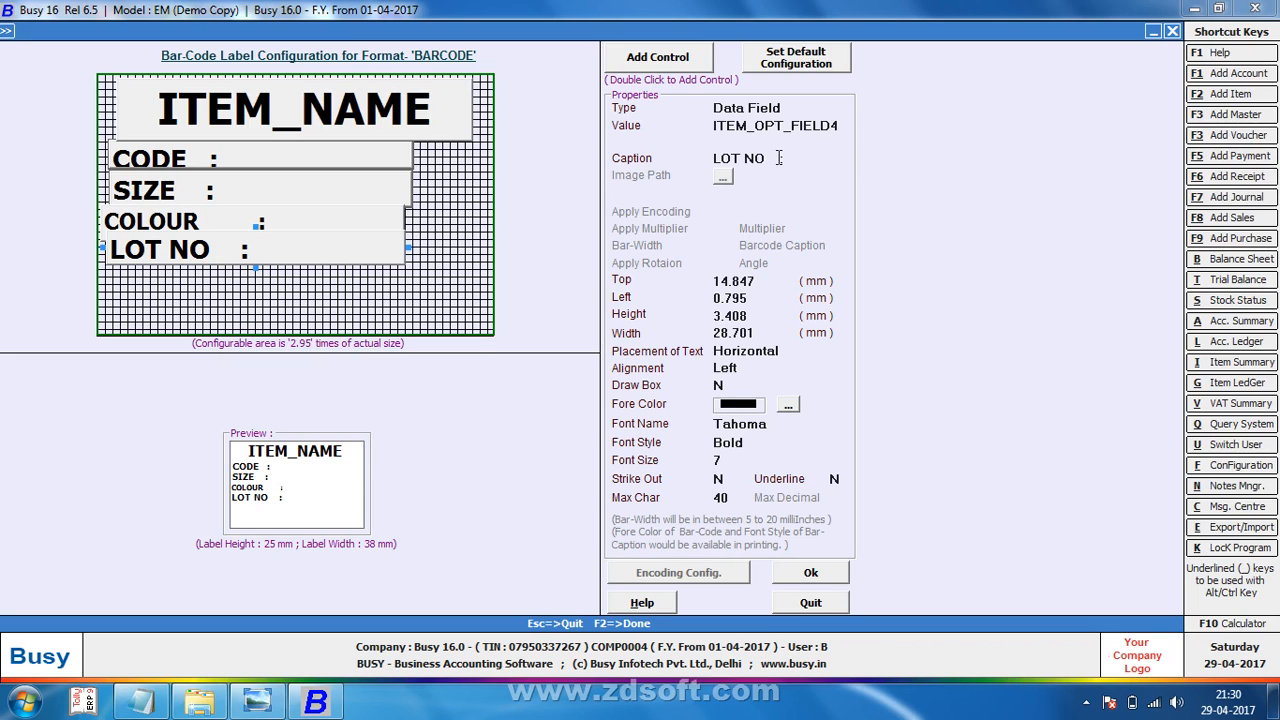
Step: Add spaces before the colon in the SIZE and CODE captions to bring their colons roughly in line with the captions below
left_click(266, 205)
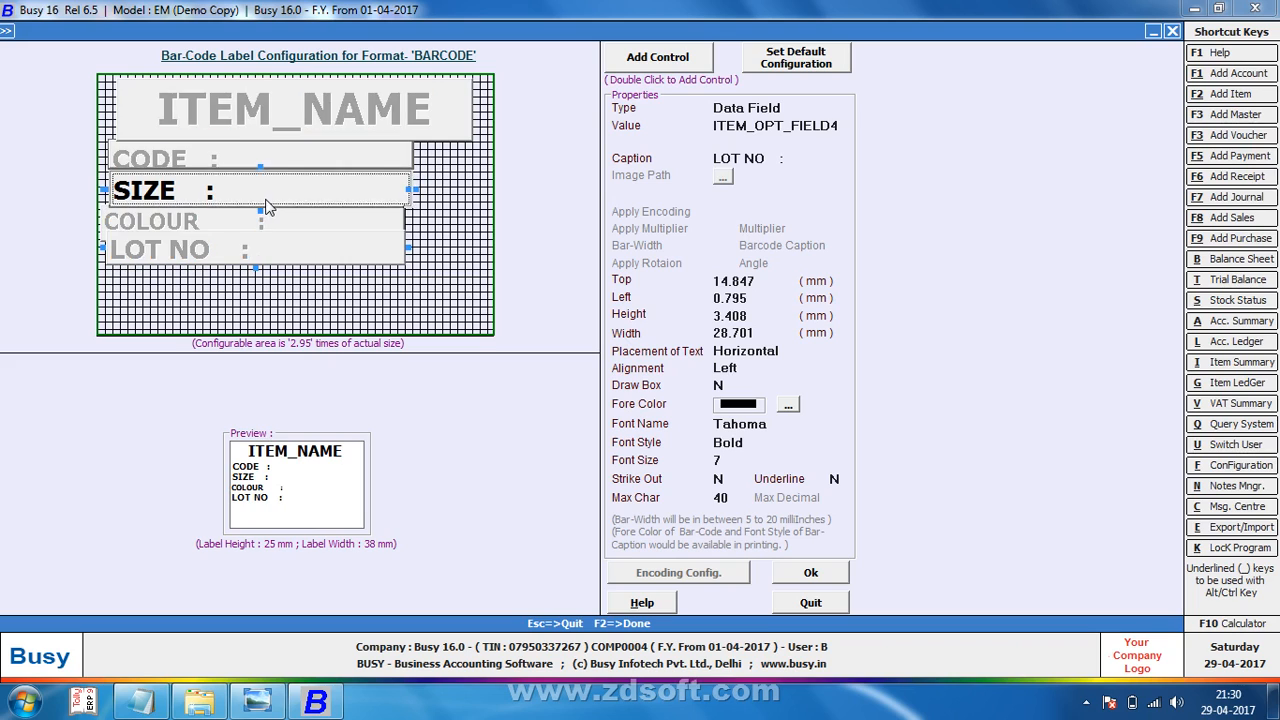
left_click(748, 157)
key("Return")
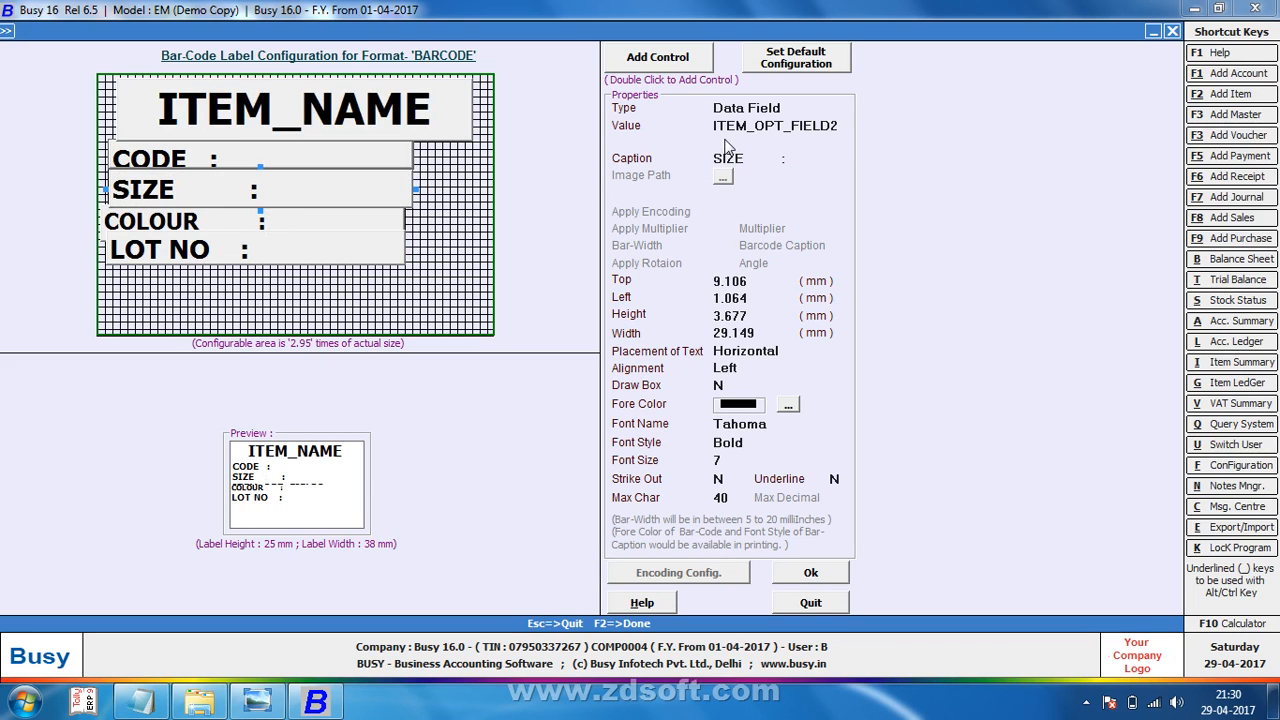
left_click(357, 162)
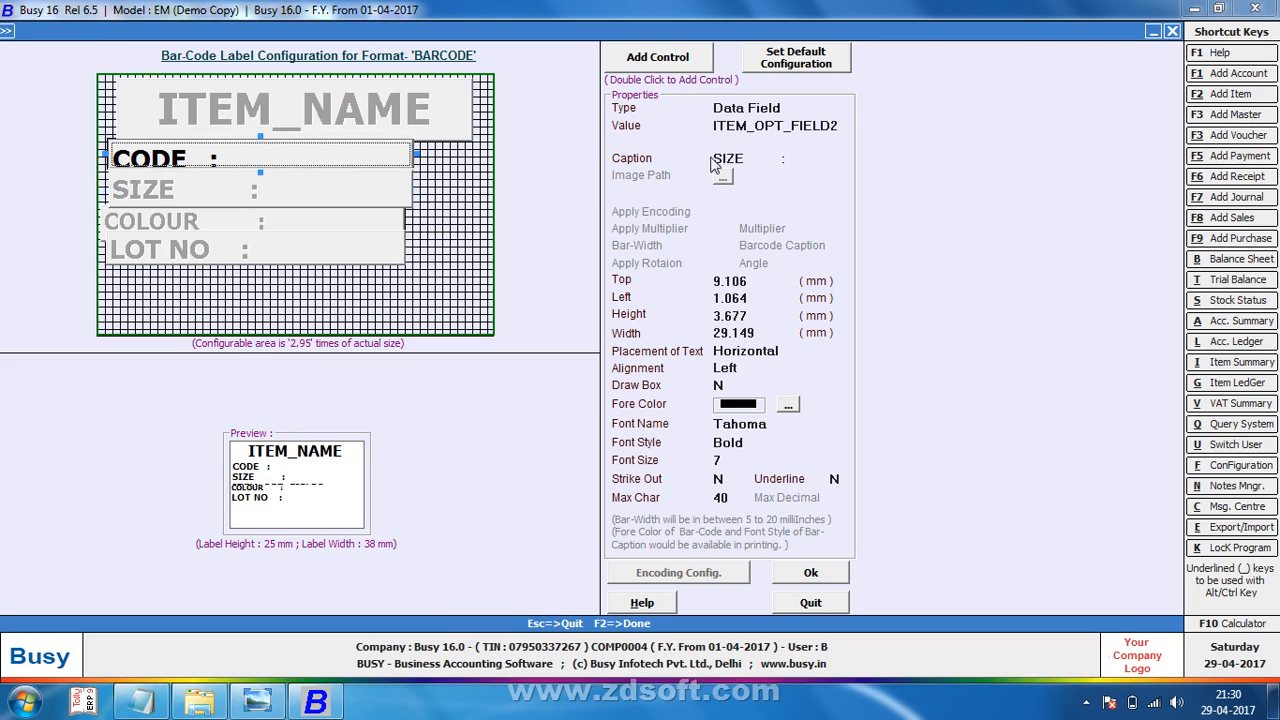
left_click(757, 160)
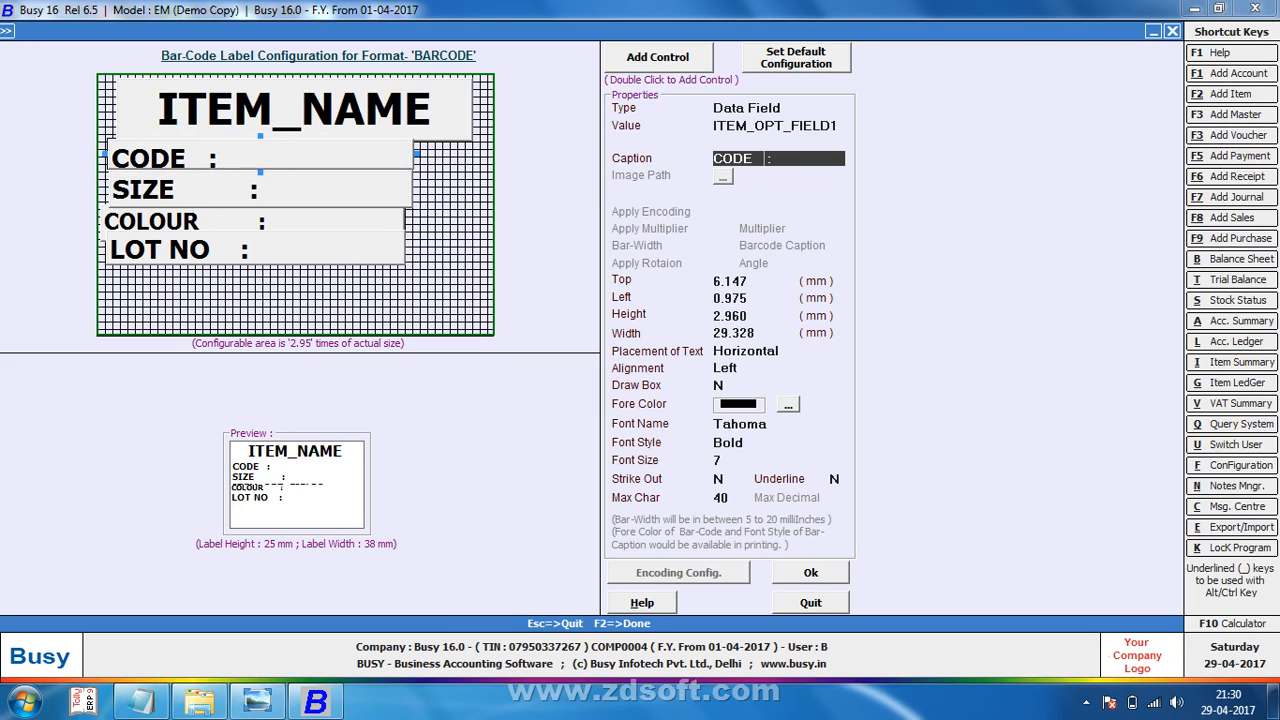
key("Return")
left_click(761, 160)
key("Return")
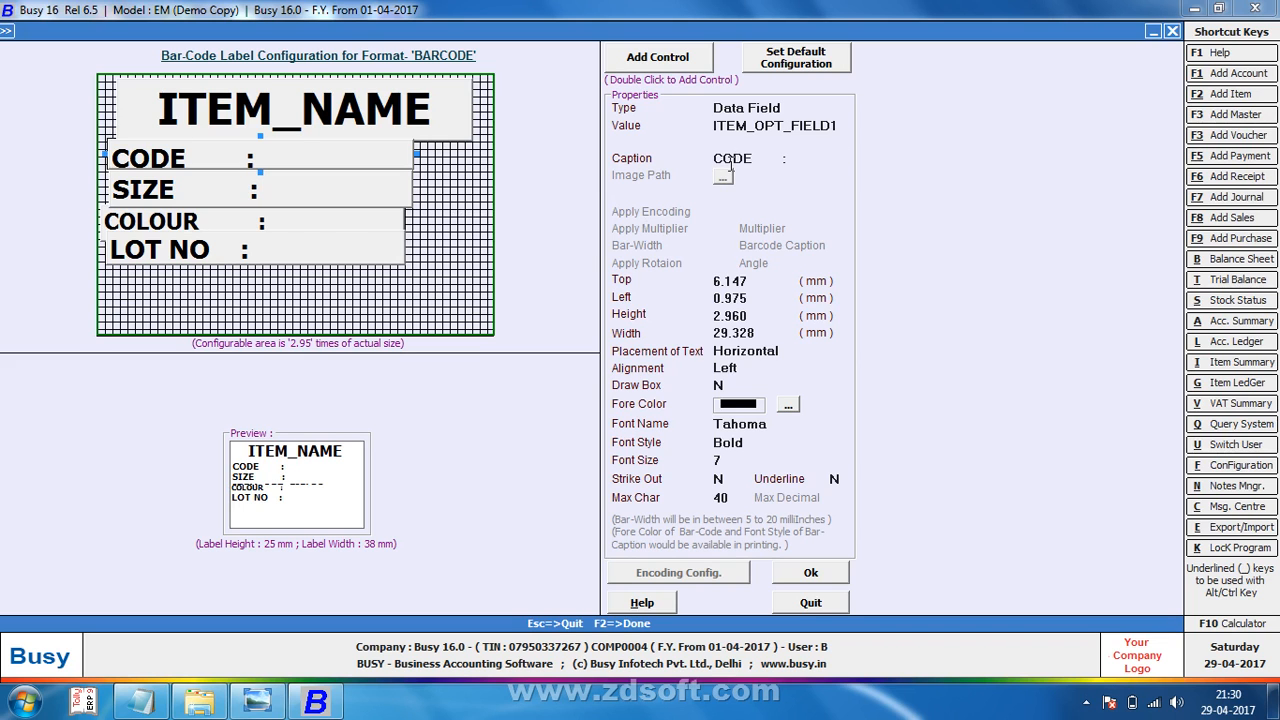
Step: Check the scanned sample label, then add a control beside the captions as an upright box about 5.7 mm wide and 16.8 mm high
key("alt+Tab")
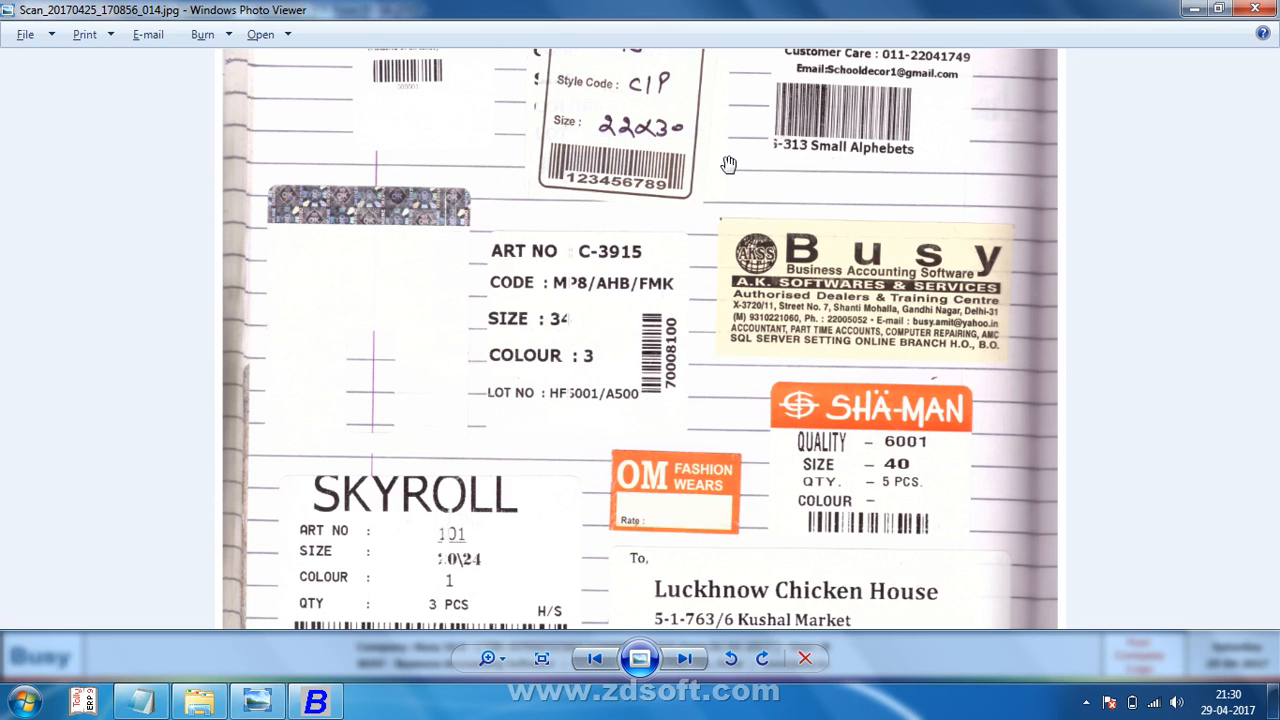
key("alt+Tab")
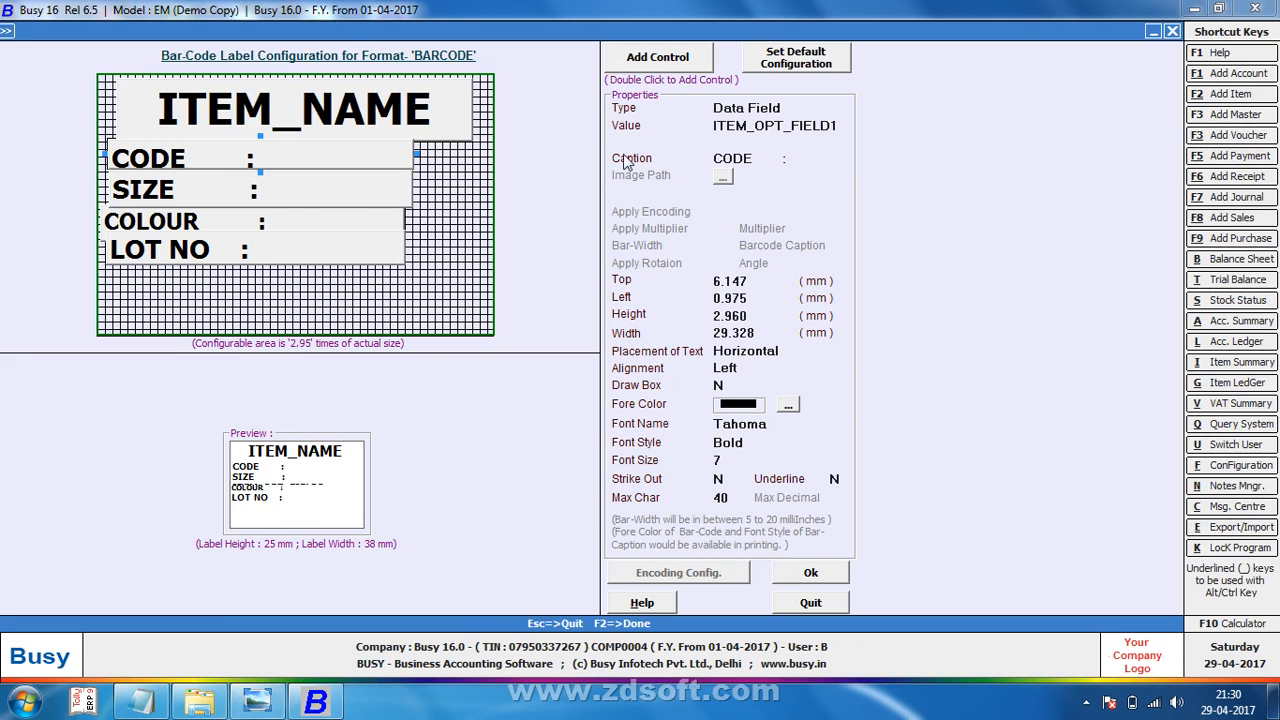
double_click(677, 67)
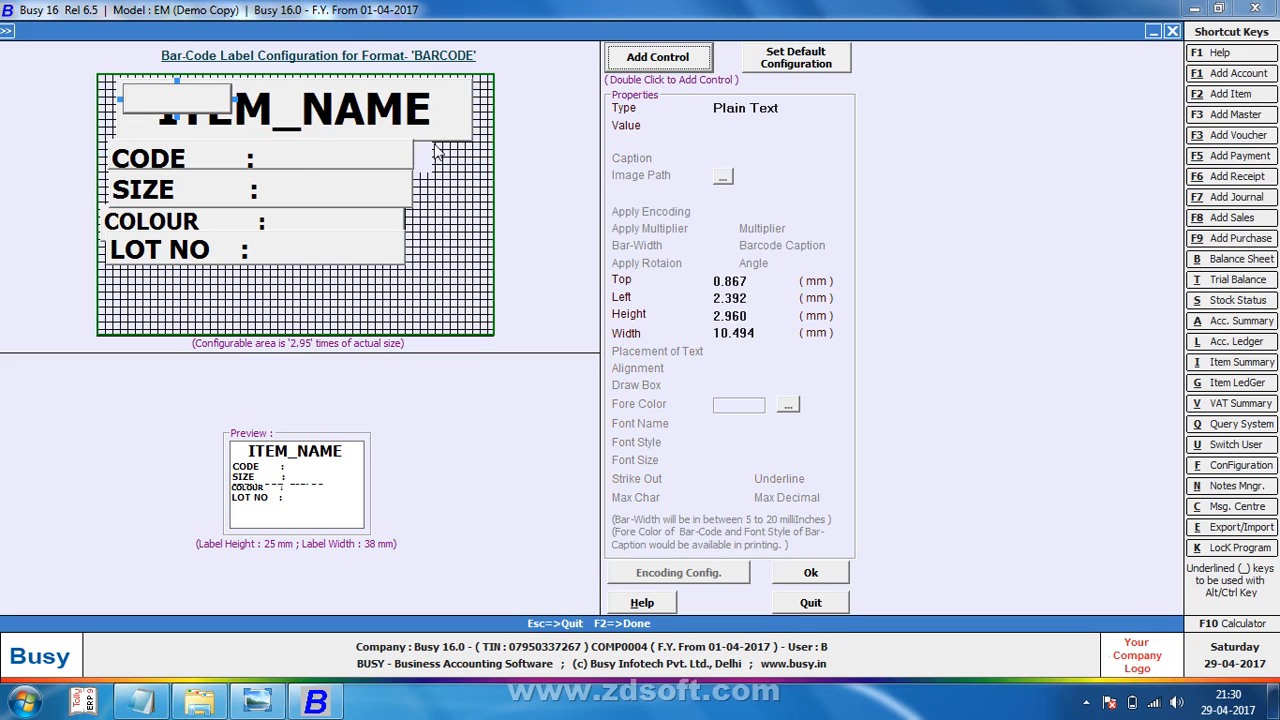
left_click_drag(150, 104, 440, 190)
key("Return")
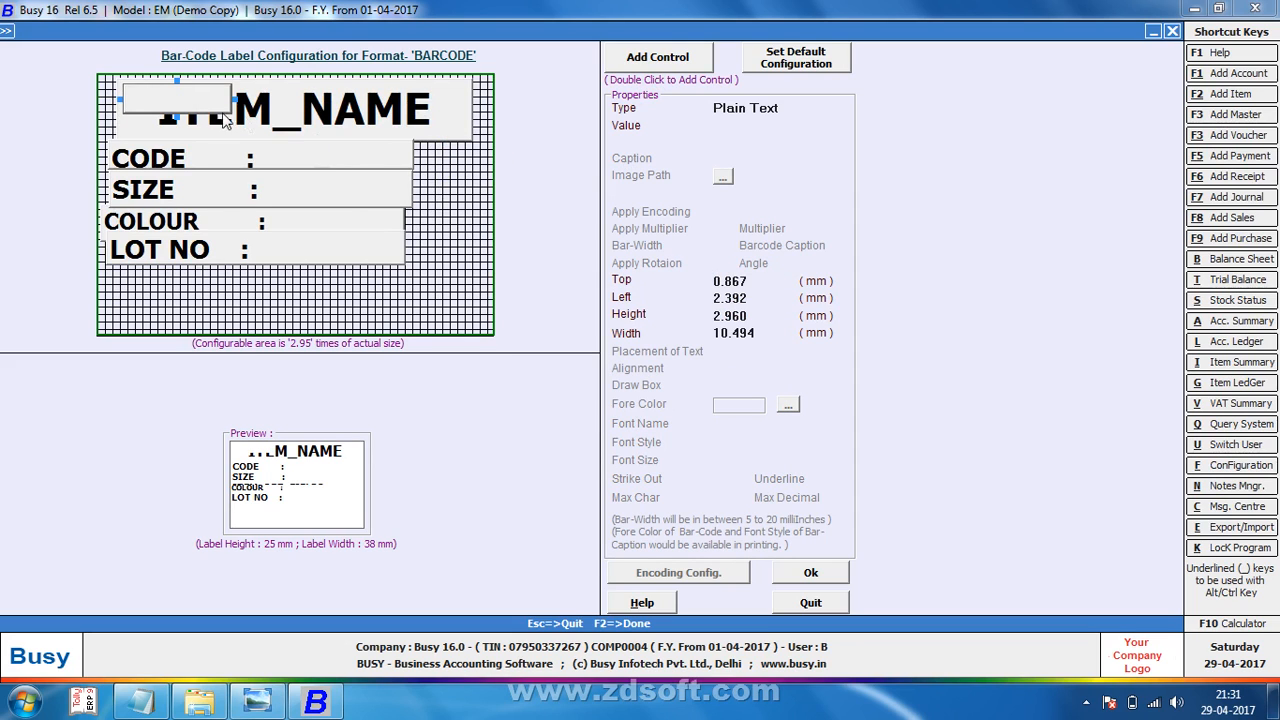
left_click_drag(409, 160, 455, 325)
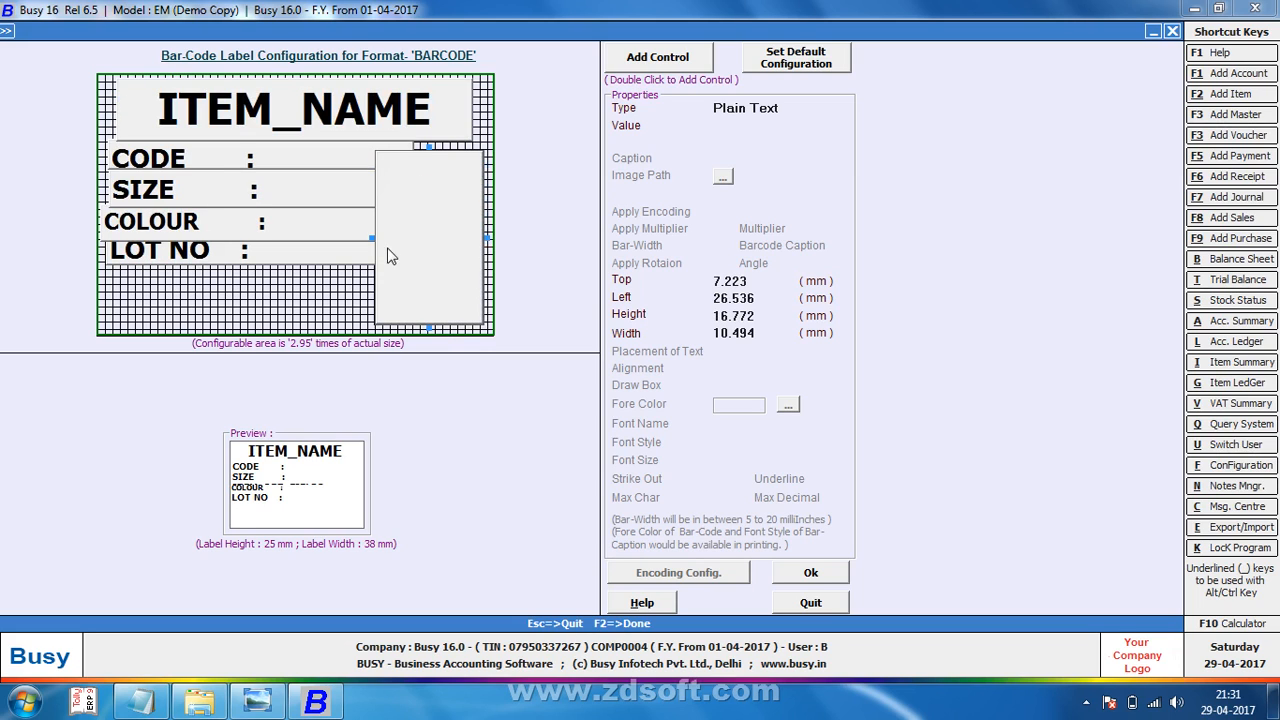
left_click_drag(376, 243, 425, 243)
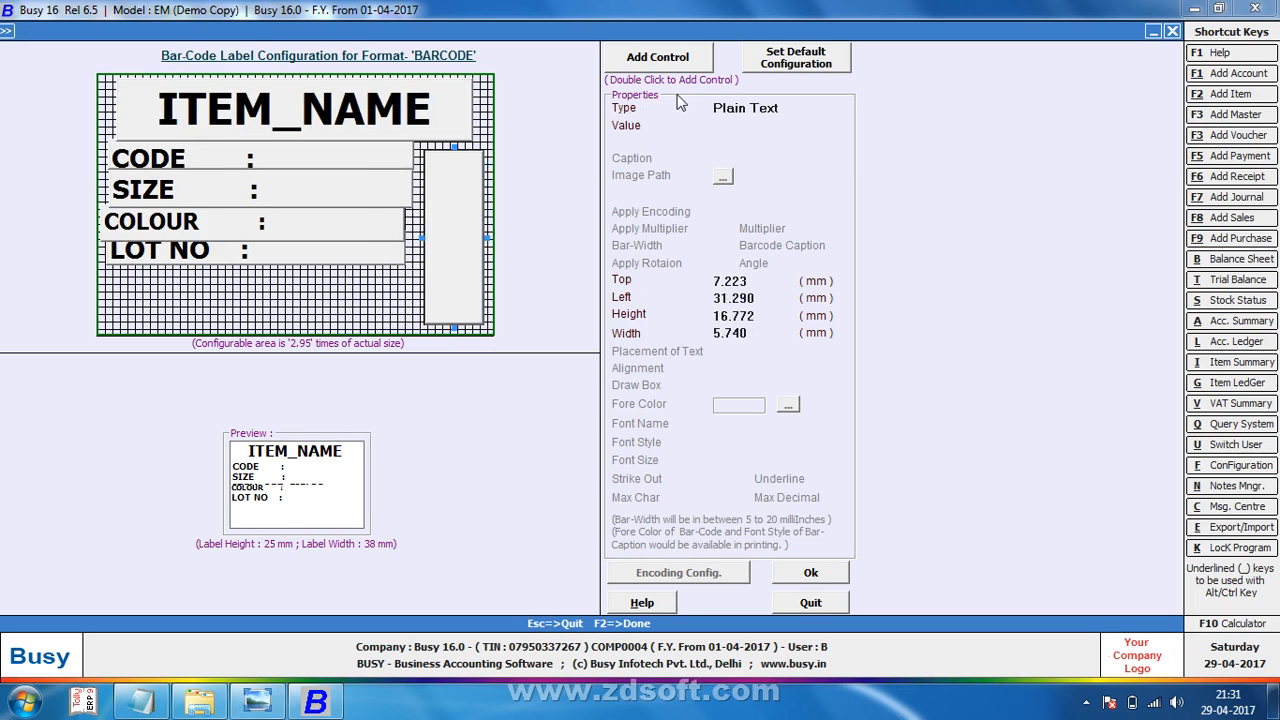
Step: Make the upright control a Bar-Code of ITEM_ALIAS and extend it upward to a height of about 21.2 mm
left_click(786, 108)
left_click(766, 130)
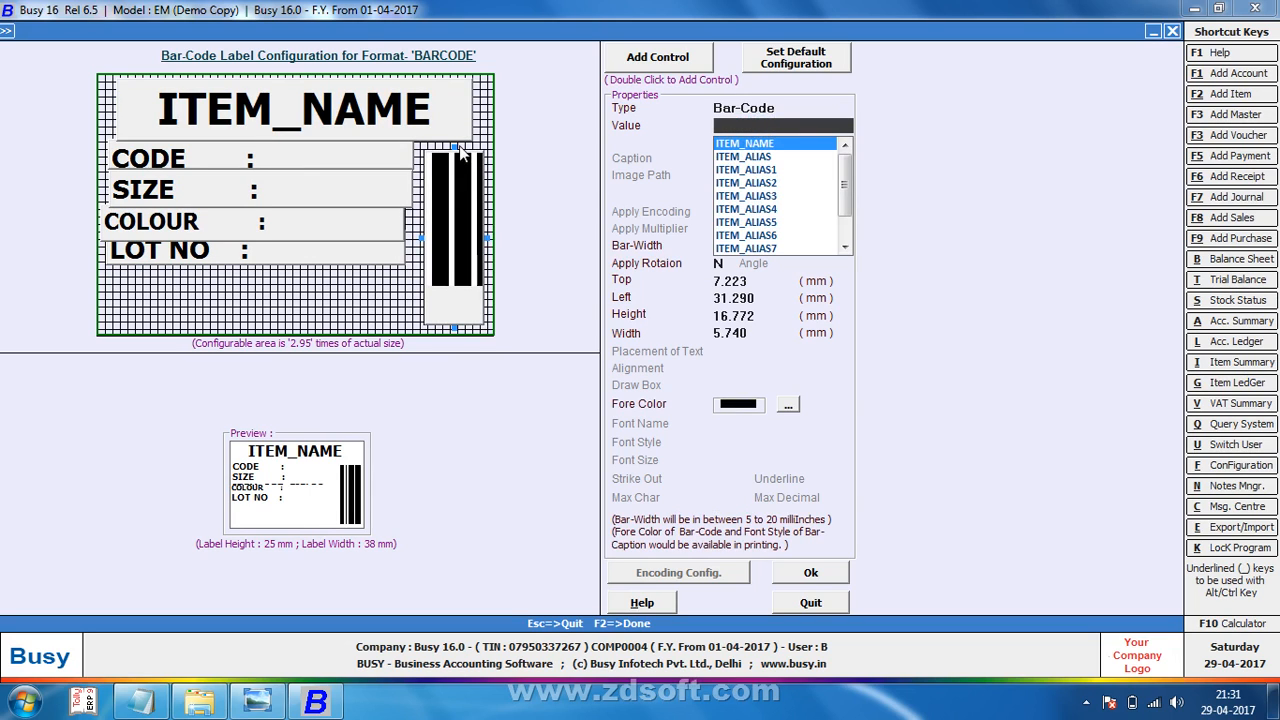
left_click_drag(457, 148, 457, 101)
left_click(797, 121)
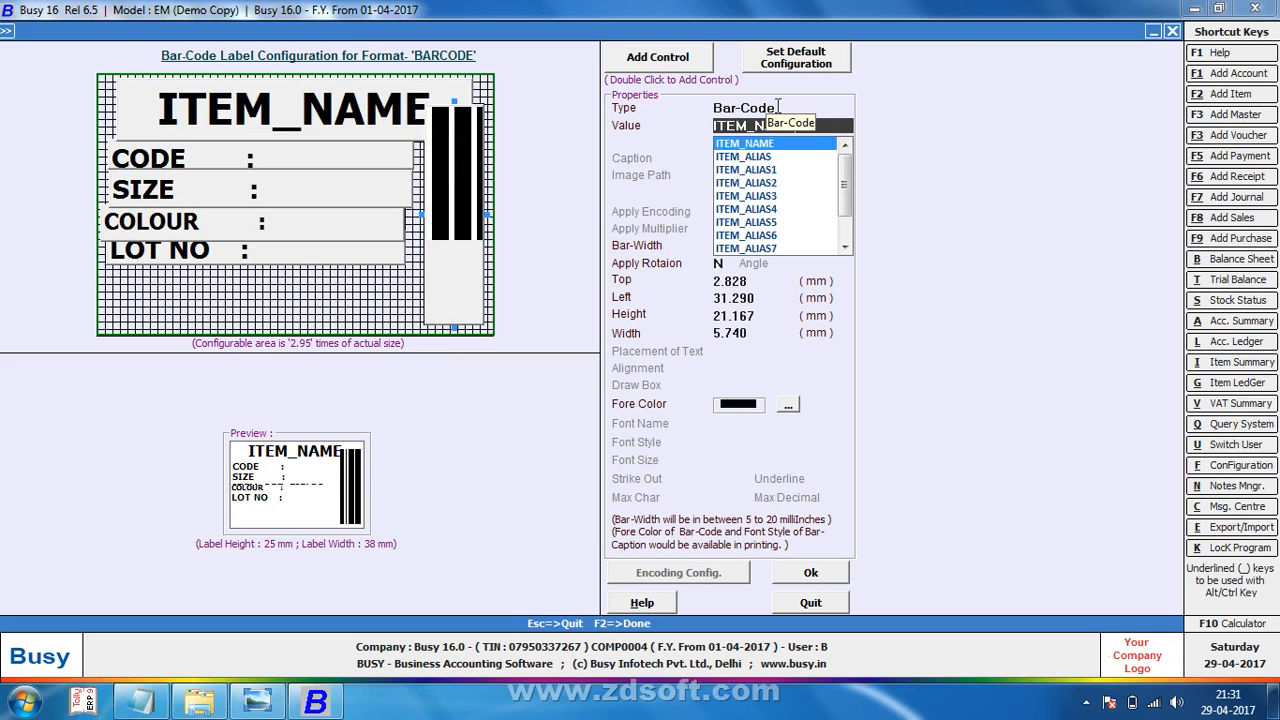
key("Down")
key("Return")
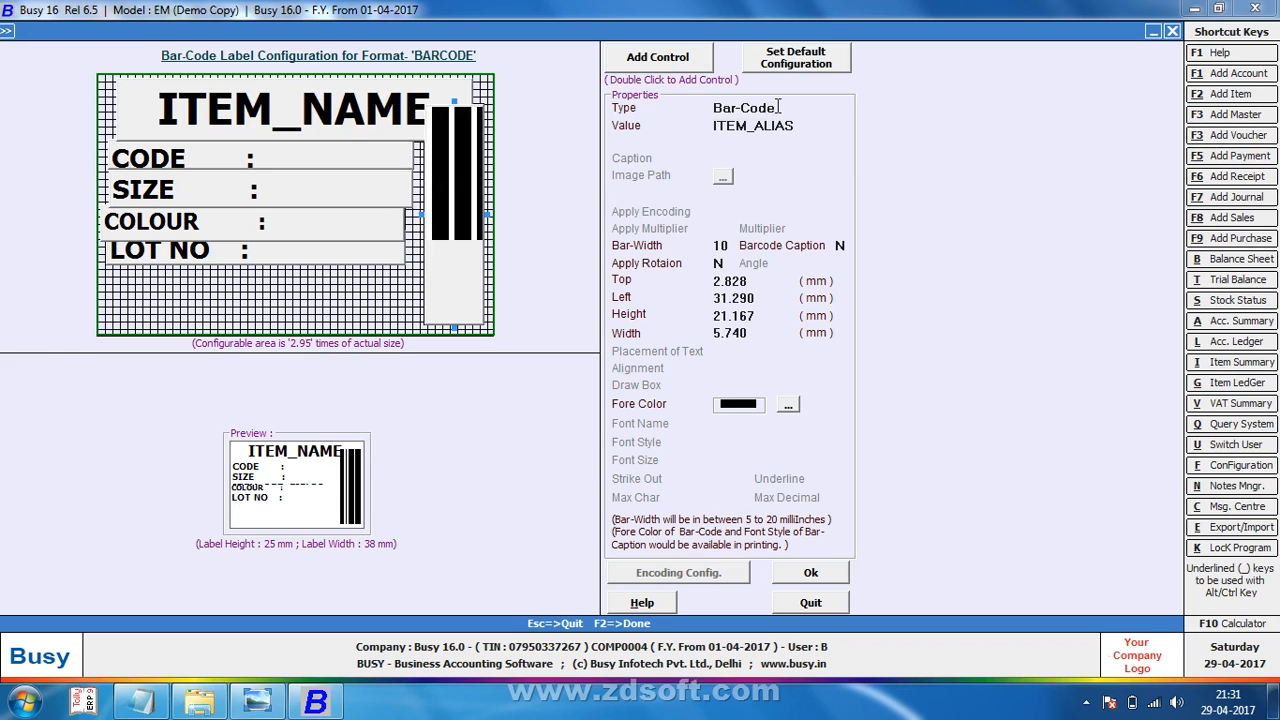
Step: Save the label layout and the BARCODE sheet configuration, and return to the Print Item Bar-Code options
key("F2")
key("F2")
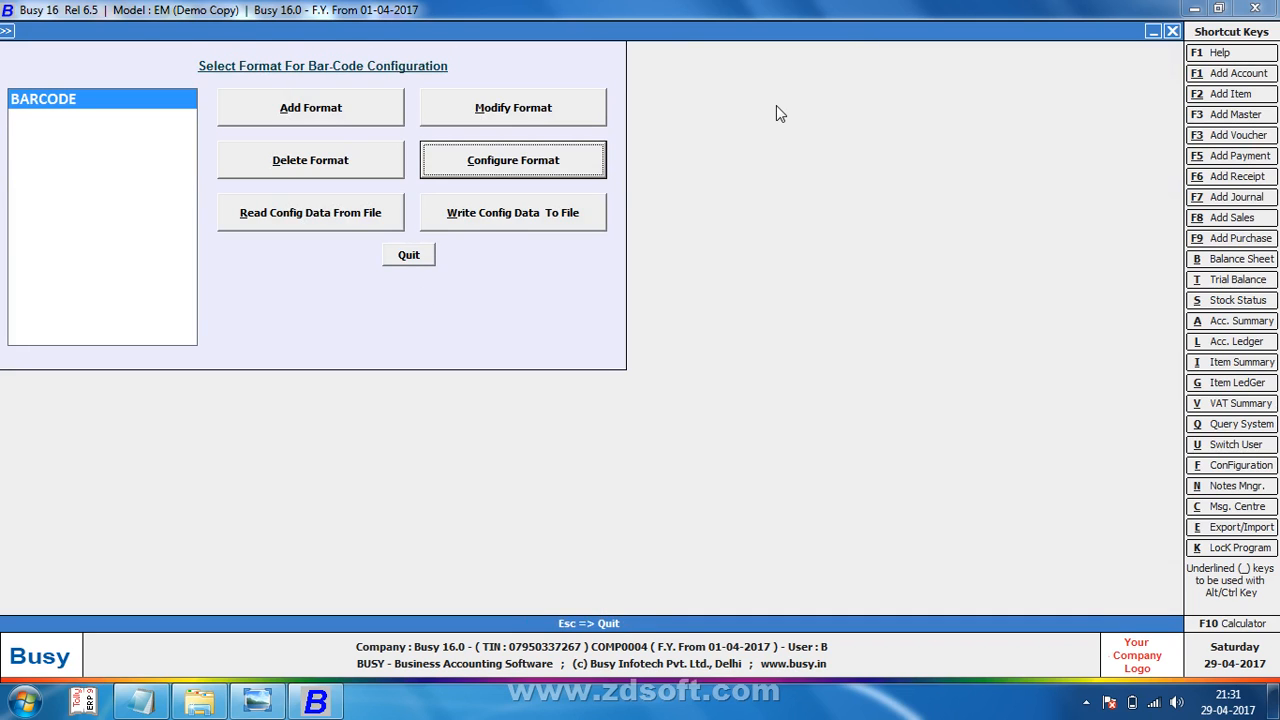
key("Escape")
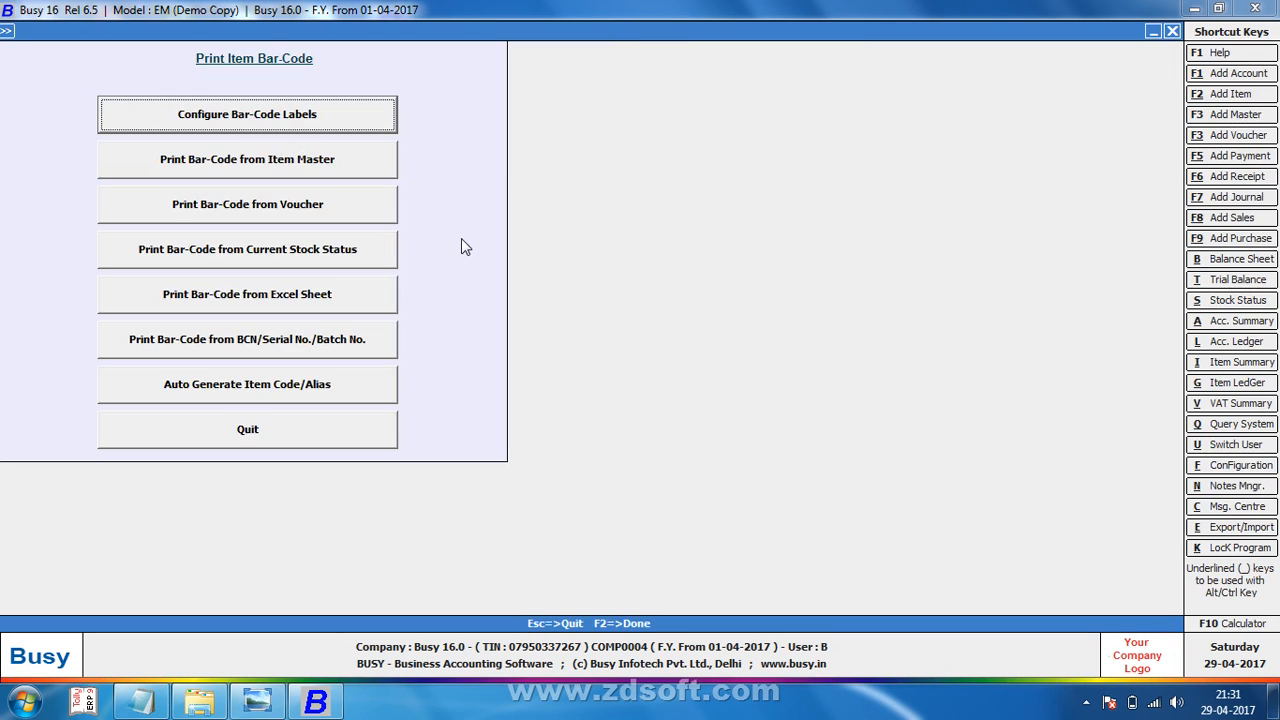
Step: Set up barcode printing from the item master for One Item, using the BARCODE format and 1 copy
left_click(338, 172)
key("Return")
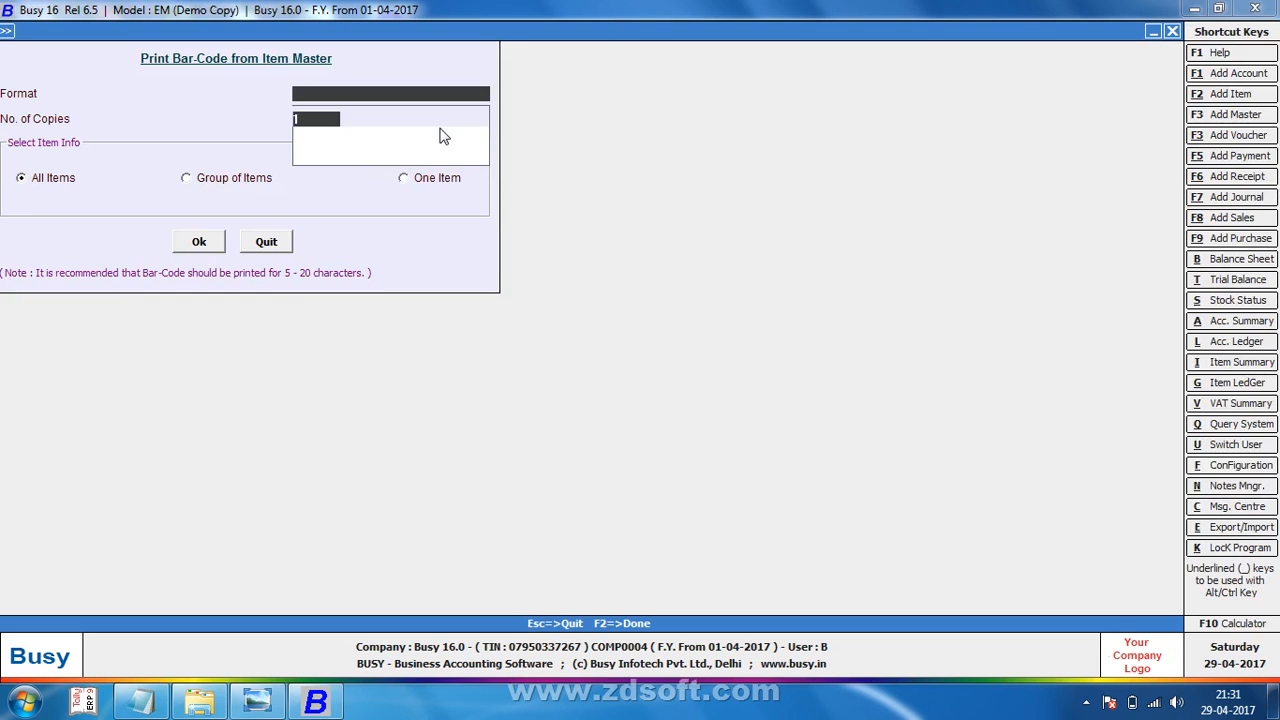
left_click(415, 182)
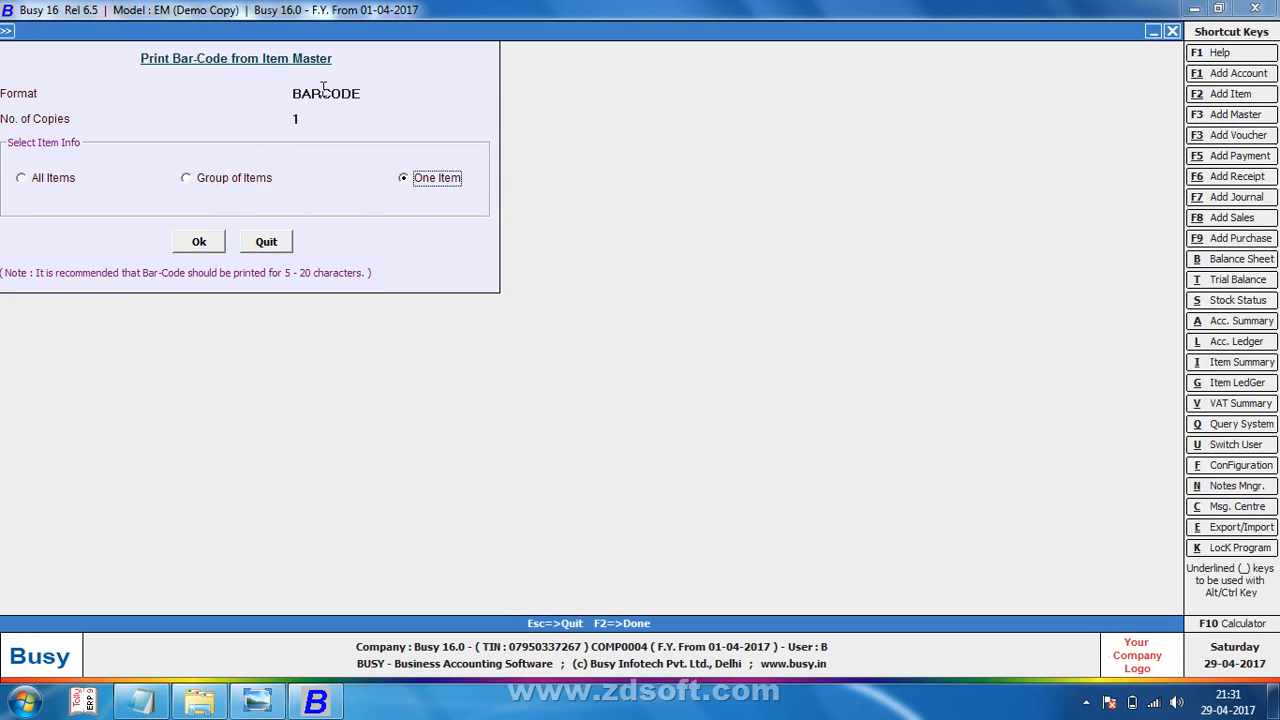
left_click(391, 94)
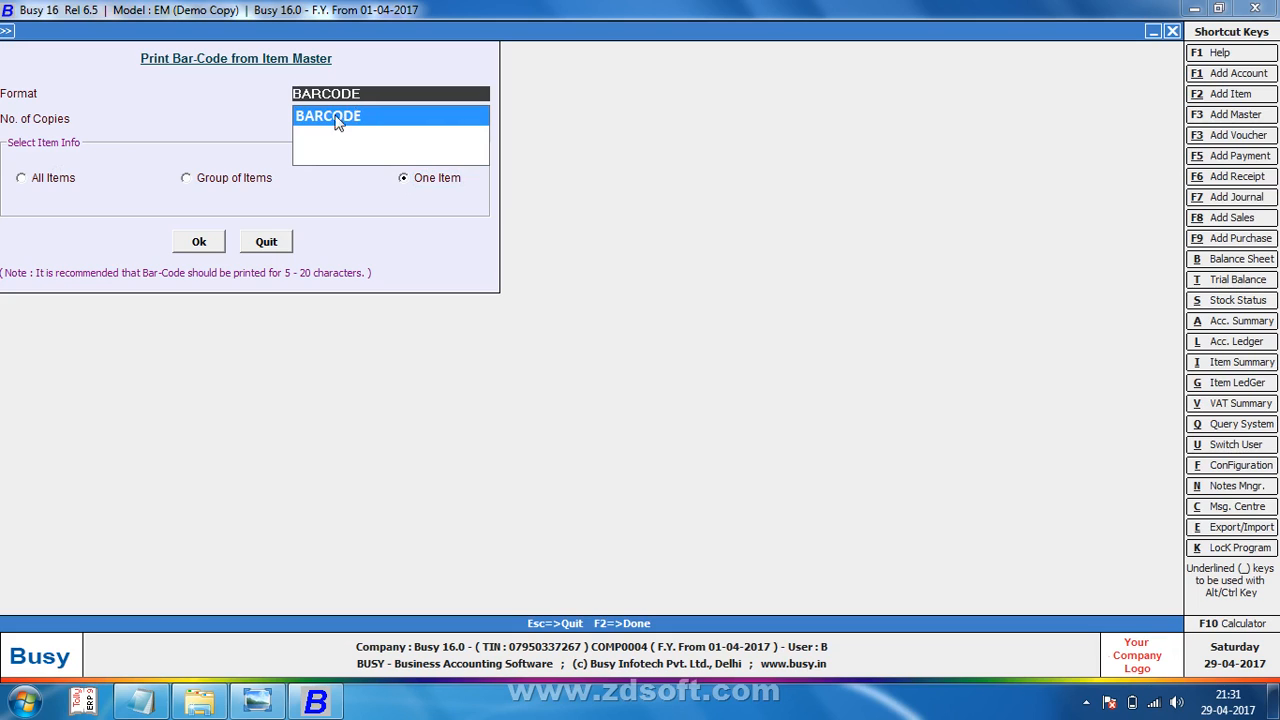
key("Return")
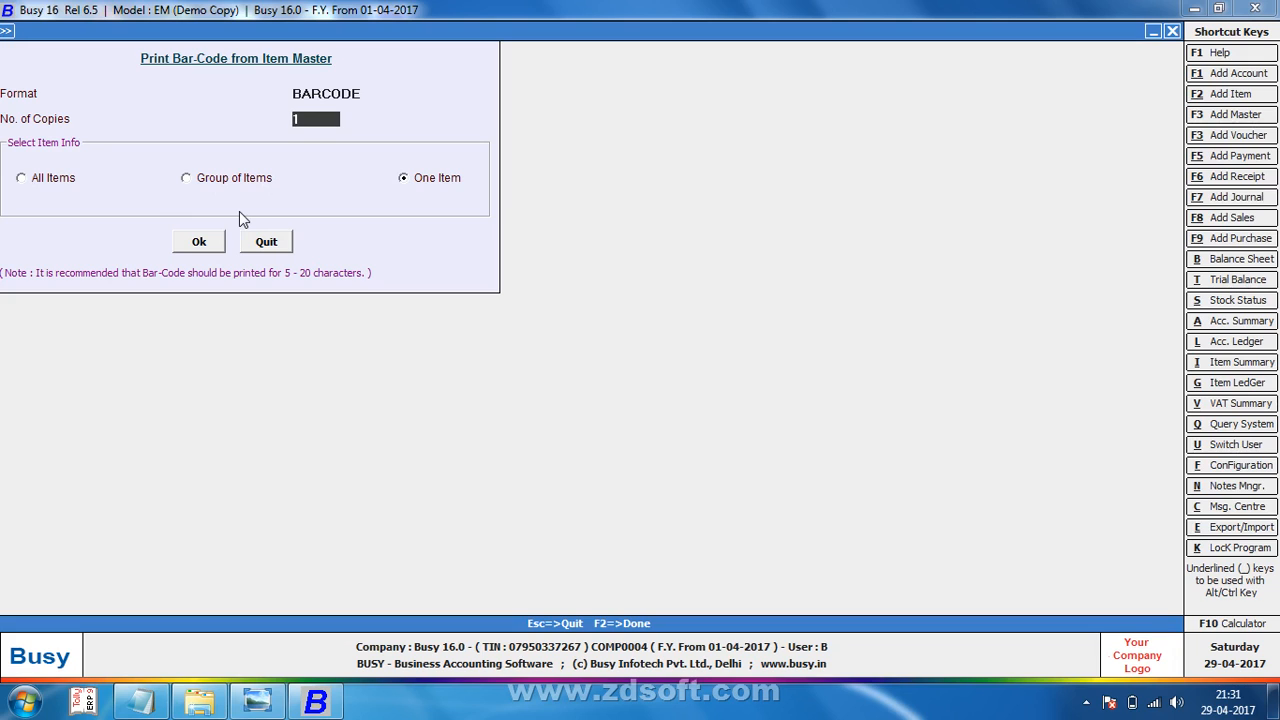
left_click(206, 247)
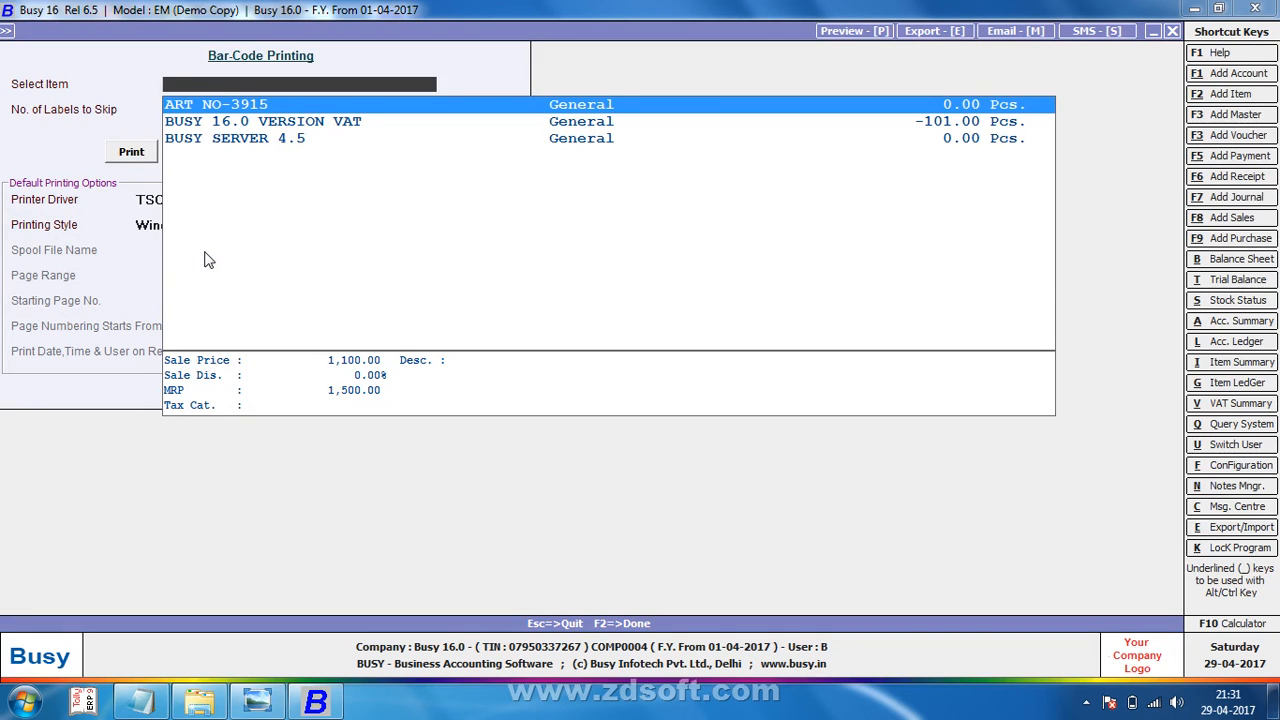
Step: Preview the label for item ART NO-3915, examine its layout at 260% zoom, and close the preview
key("Return")
key("Return")
key("Tab")
key("Return")
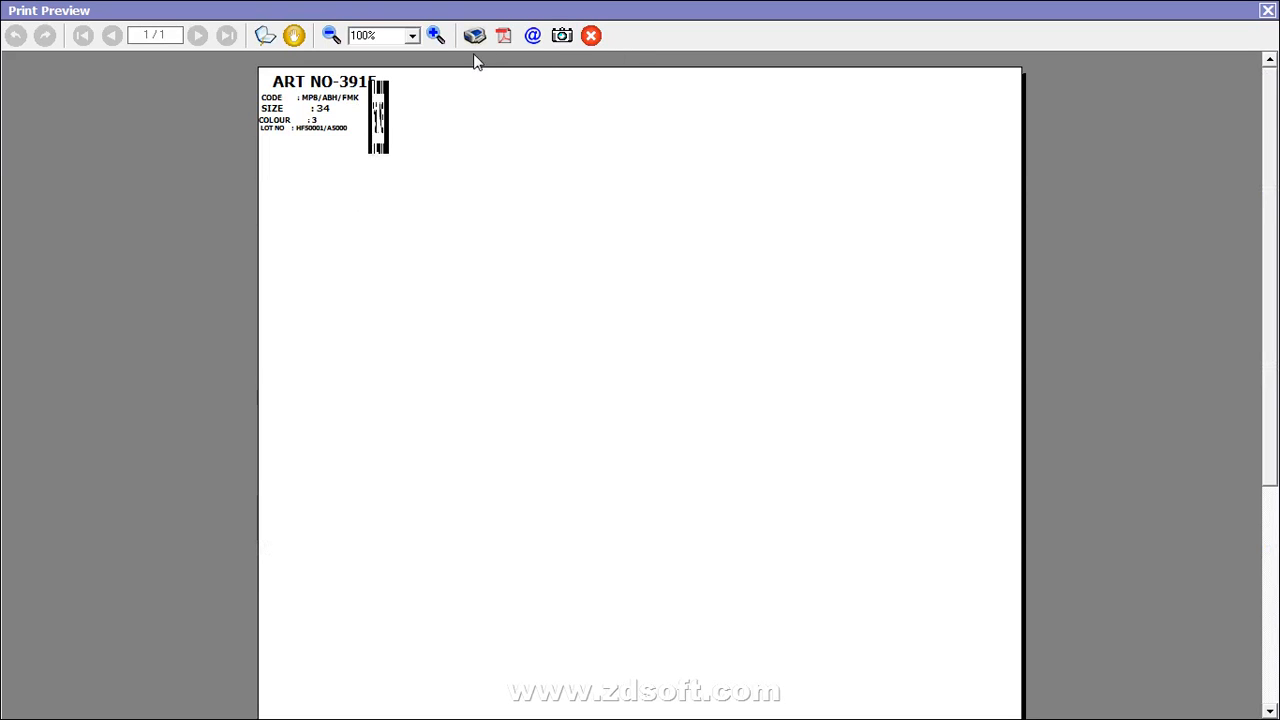
left_click(442, 44)
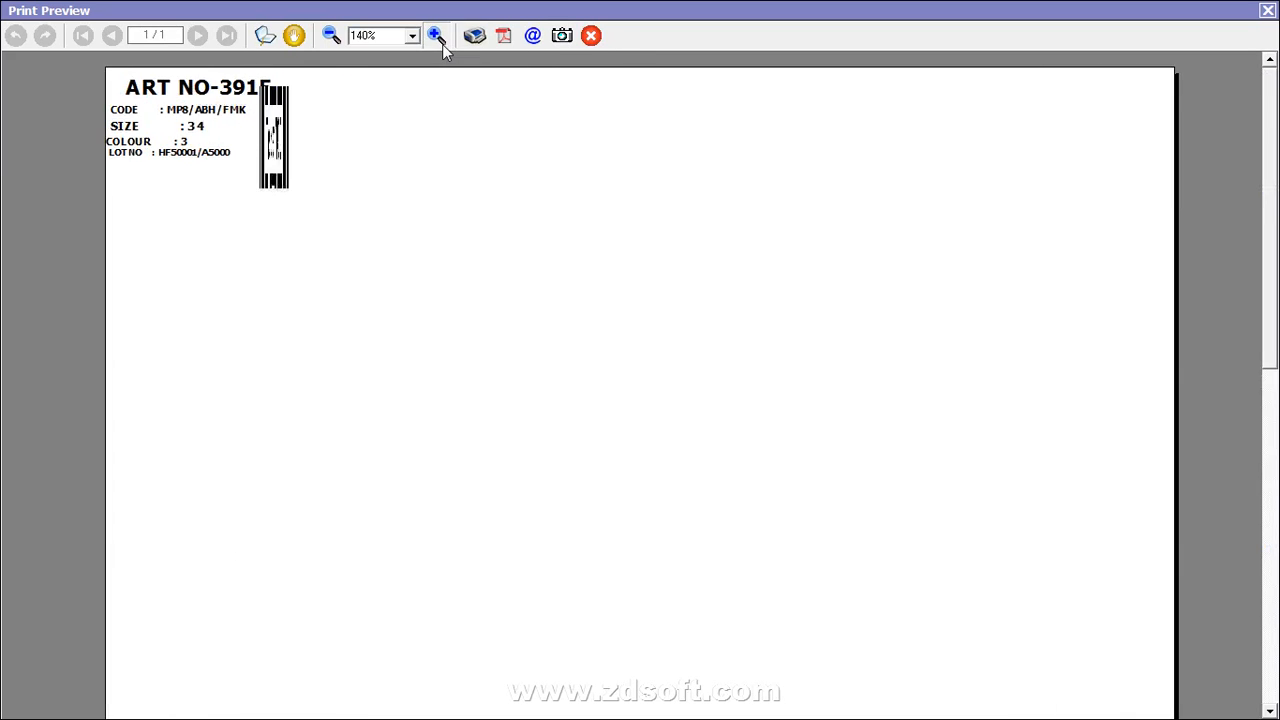
left_click(442, 44)
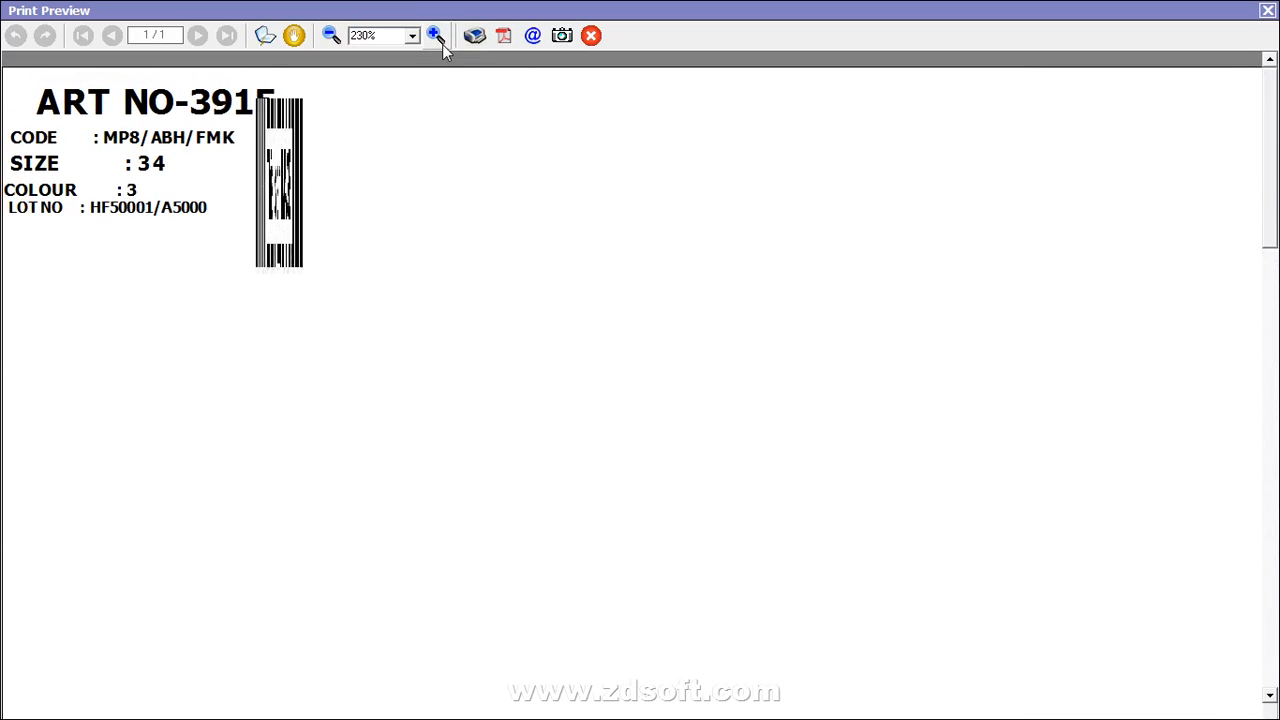
left_click(442, 44)
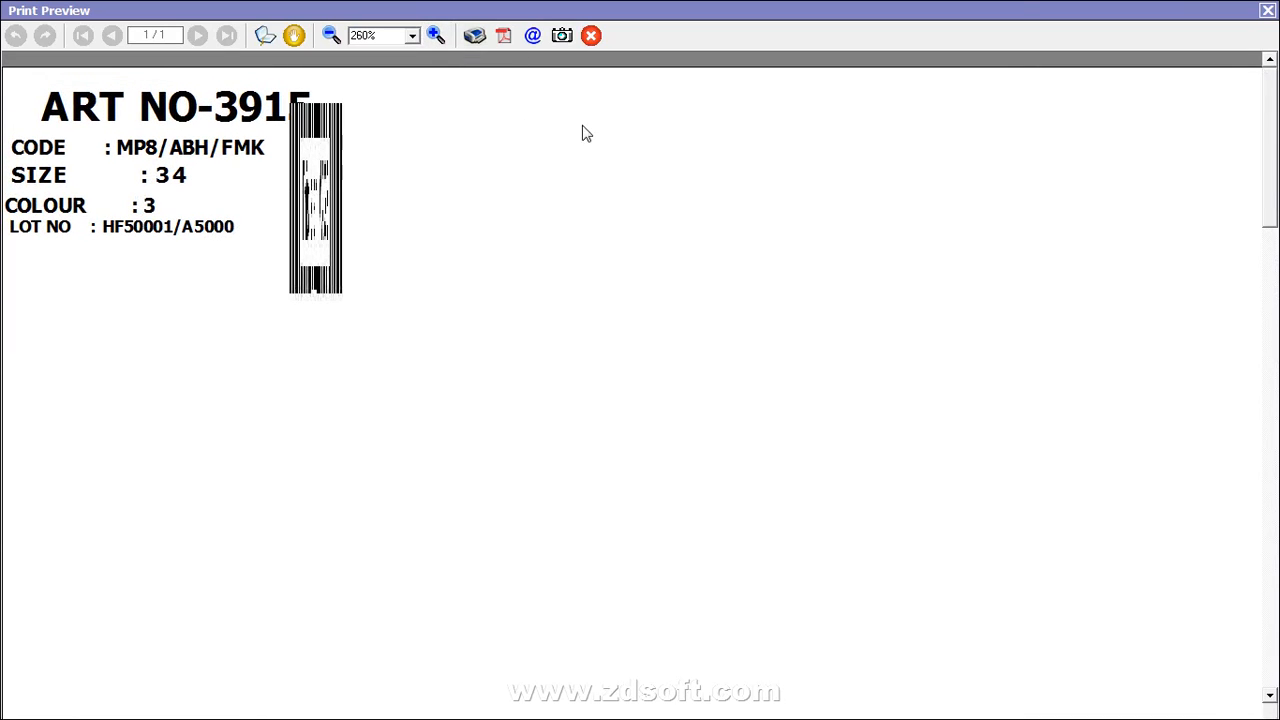
left_click(1266, 12)
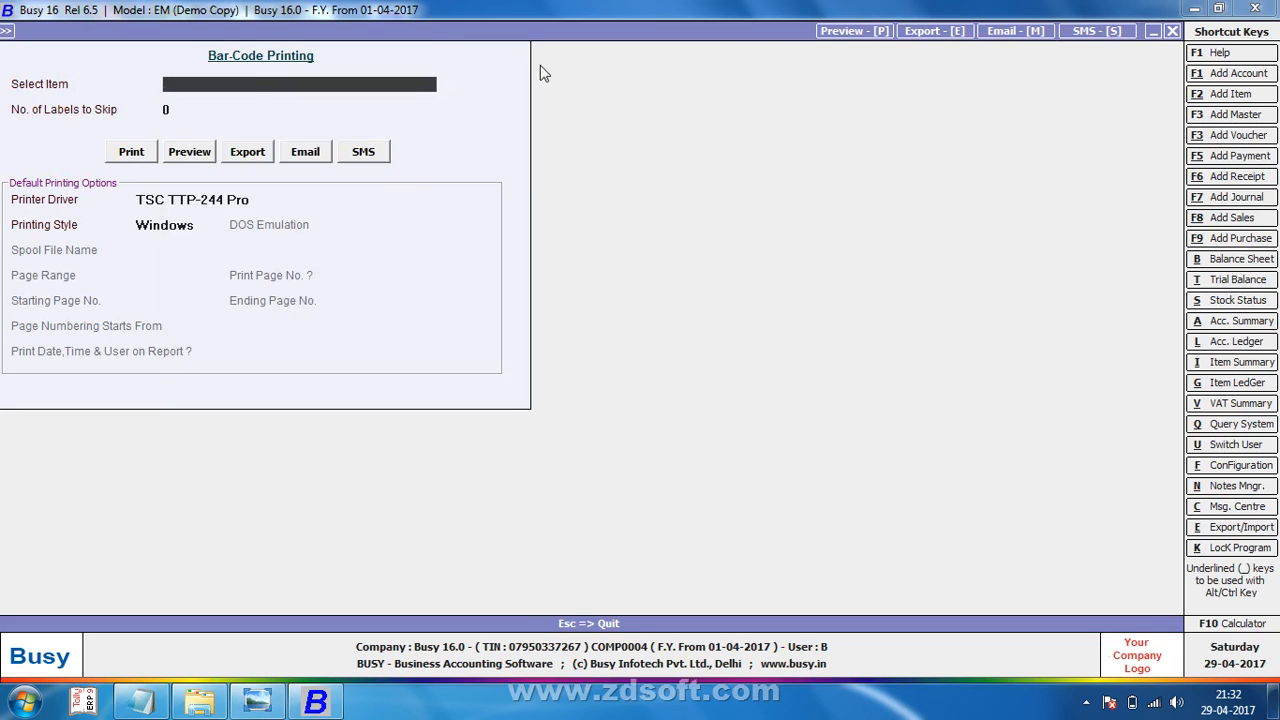
Step: Leave barcode printing and reopen the label configuration of the BARCODE format
key("Escape")
left_click(362, 108)
left_click(557, 162)
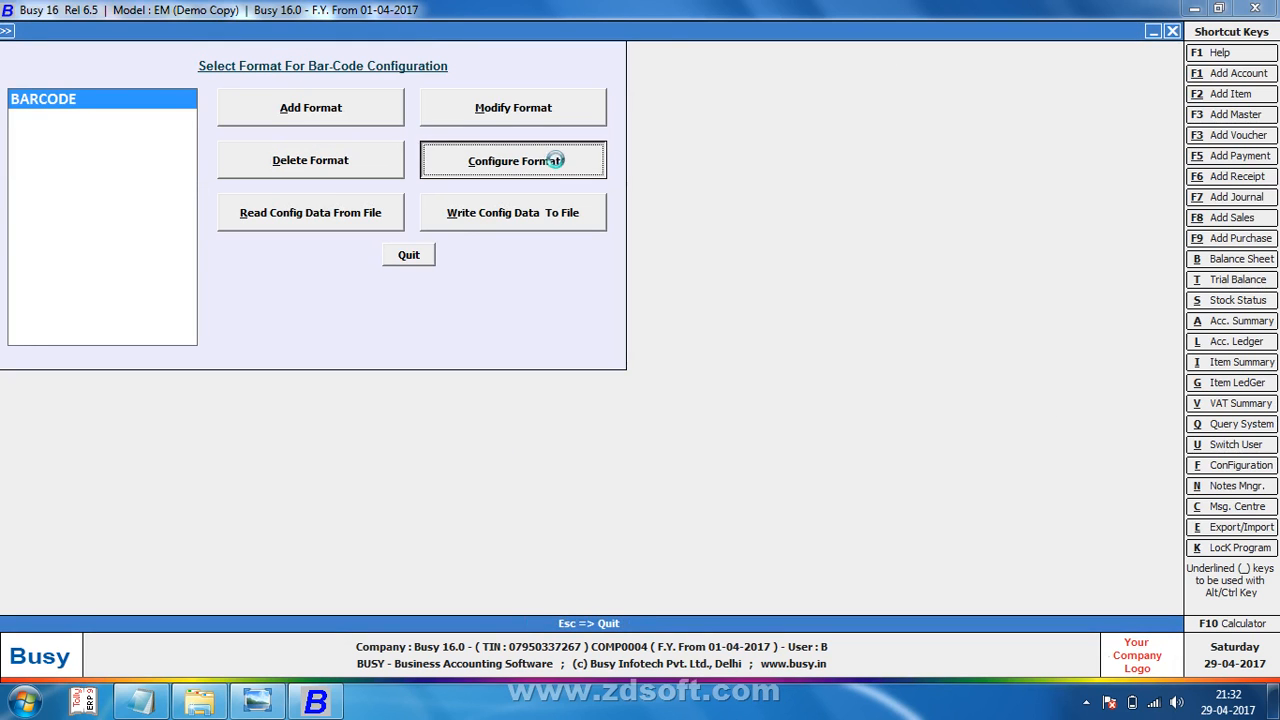
left_click(628, 461)
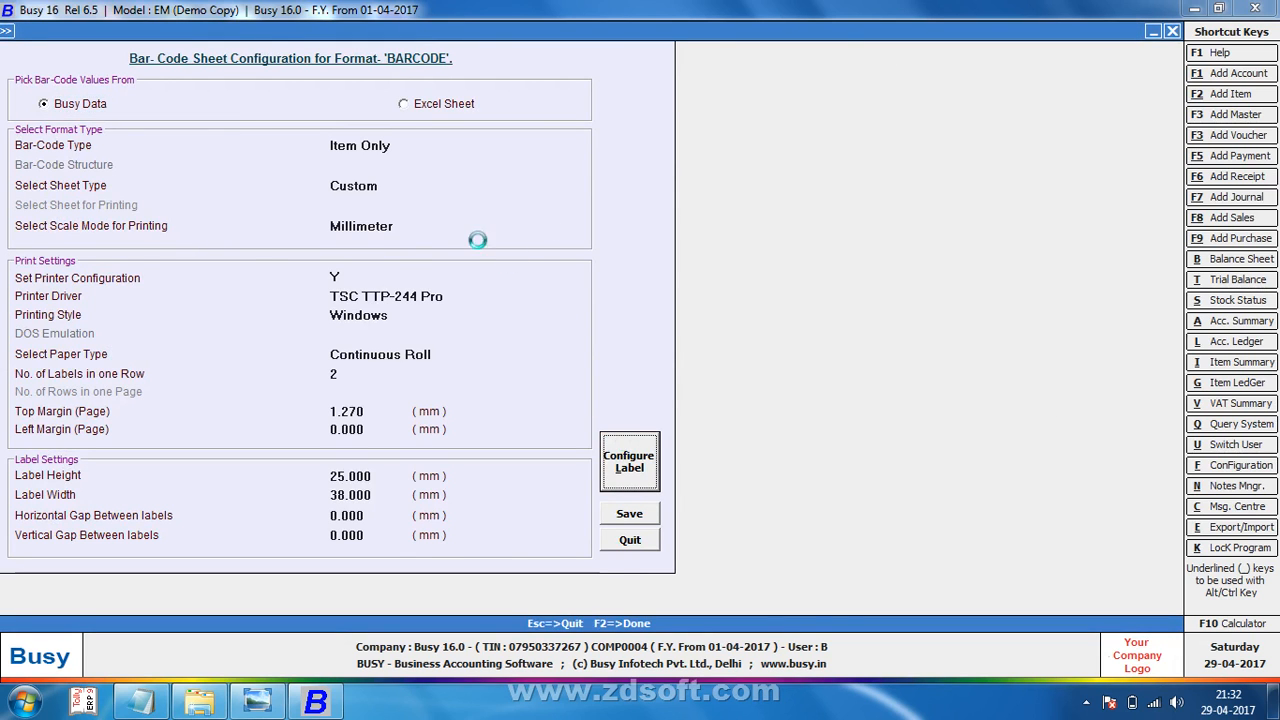
Step: Add a colon set off by spaces to the CODE and SIZE field captions on the label
left_click(313, 160)
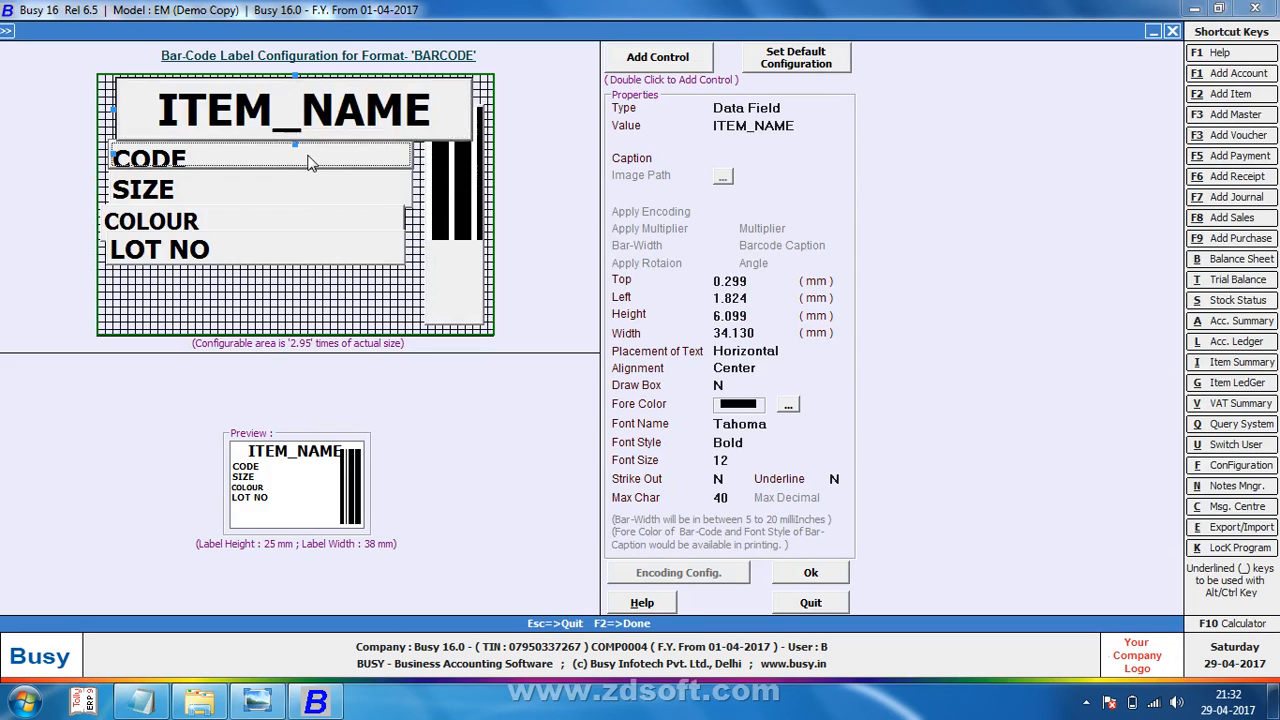
left_click(774, 160)
key("Return")
left_click(200, 190)
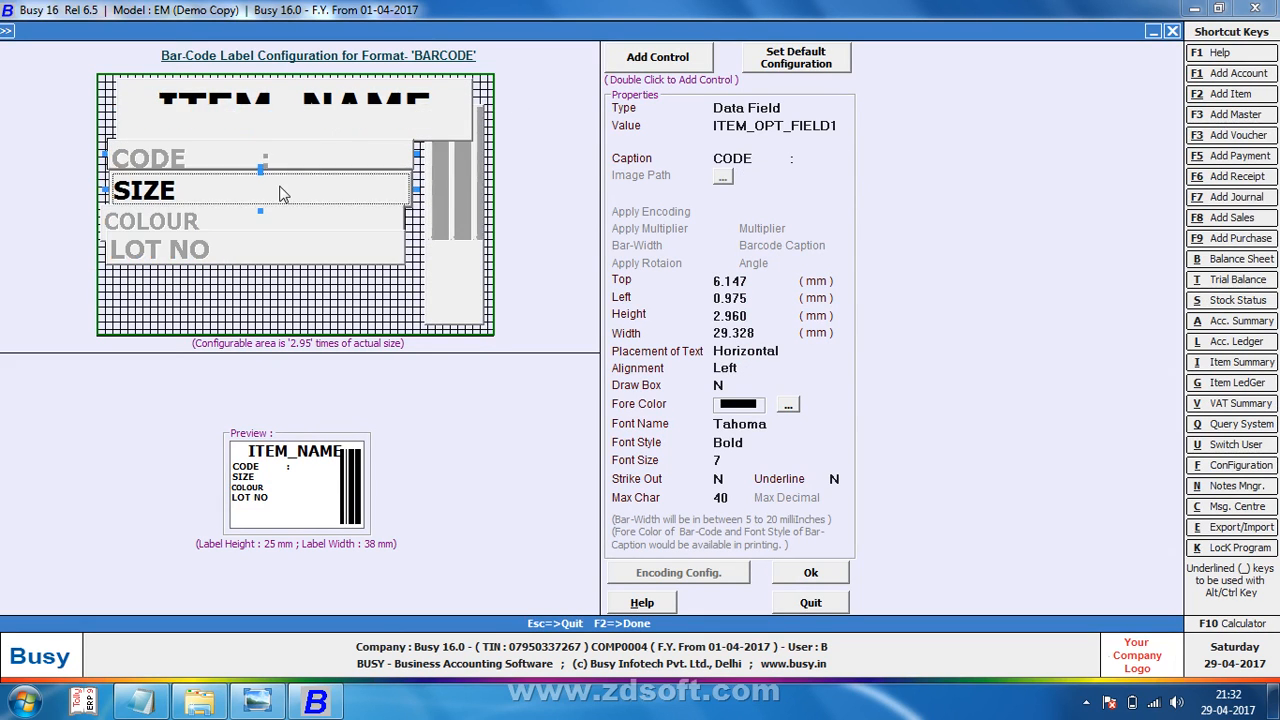
left_click(758, 160)
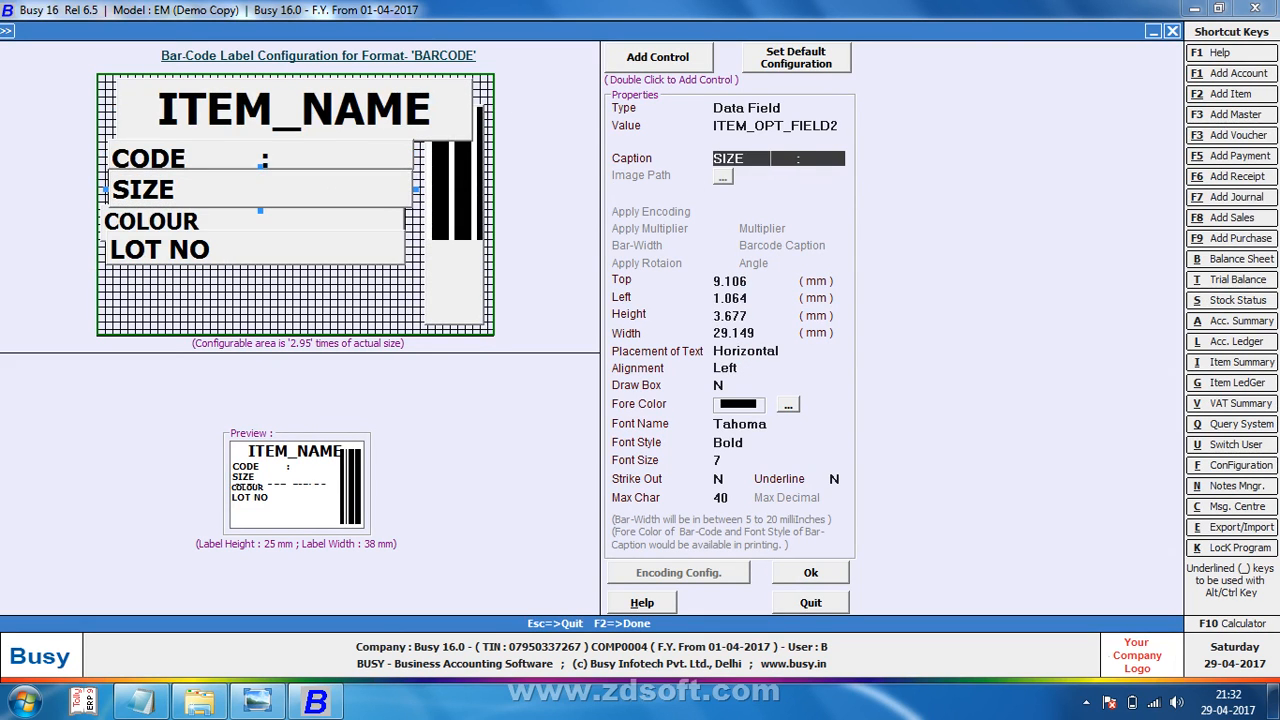
key("Return")
Step: Add a colon set off by spaces to the COLOUR and LOT NO field captions on the label
left_click(186, 226)
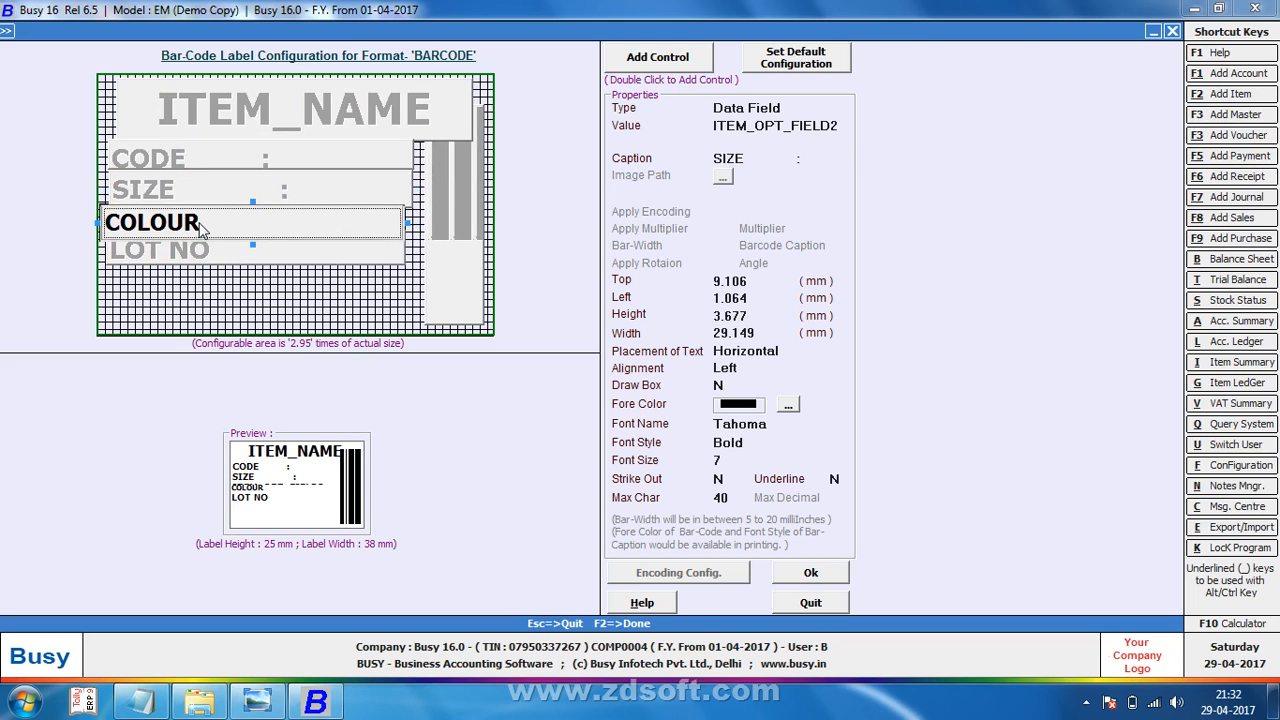
left_click(793, 162)
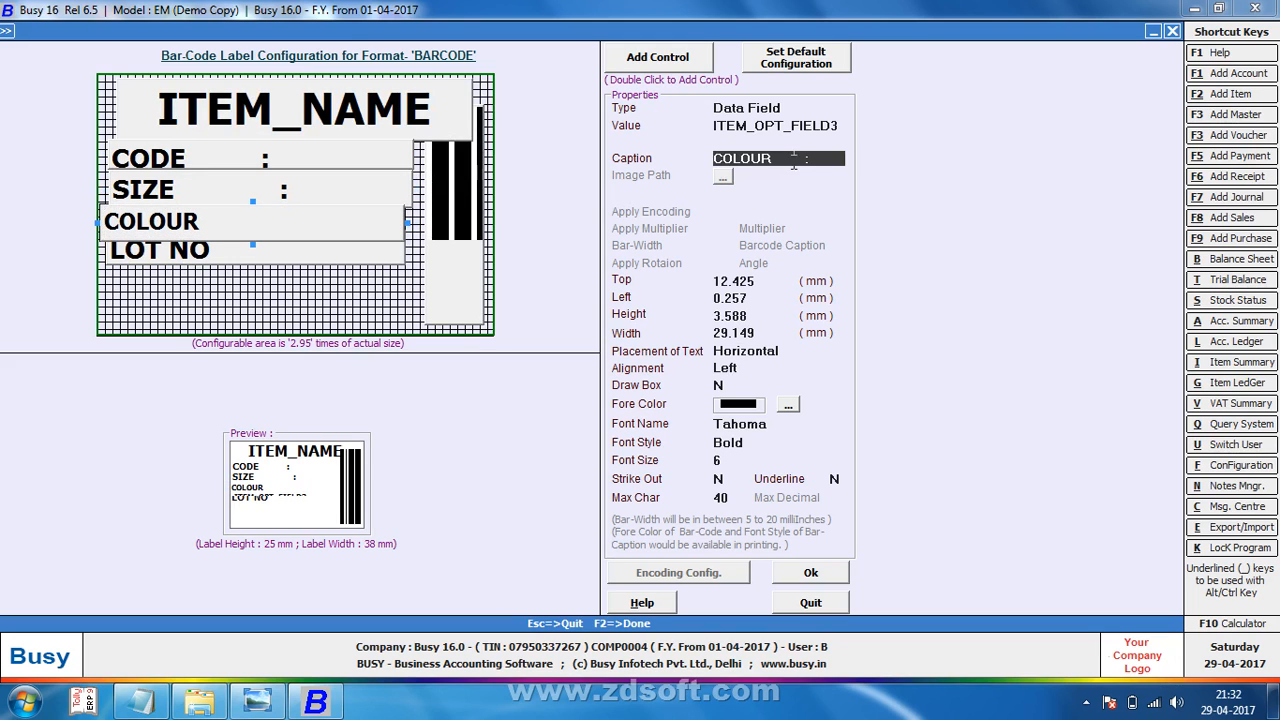
key("Return")
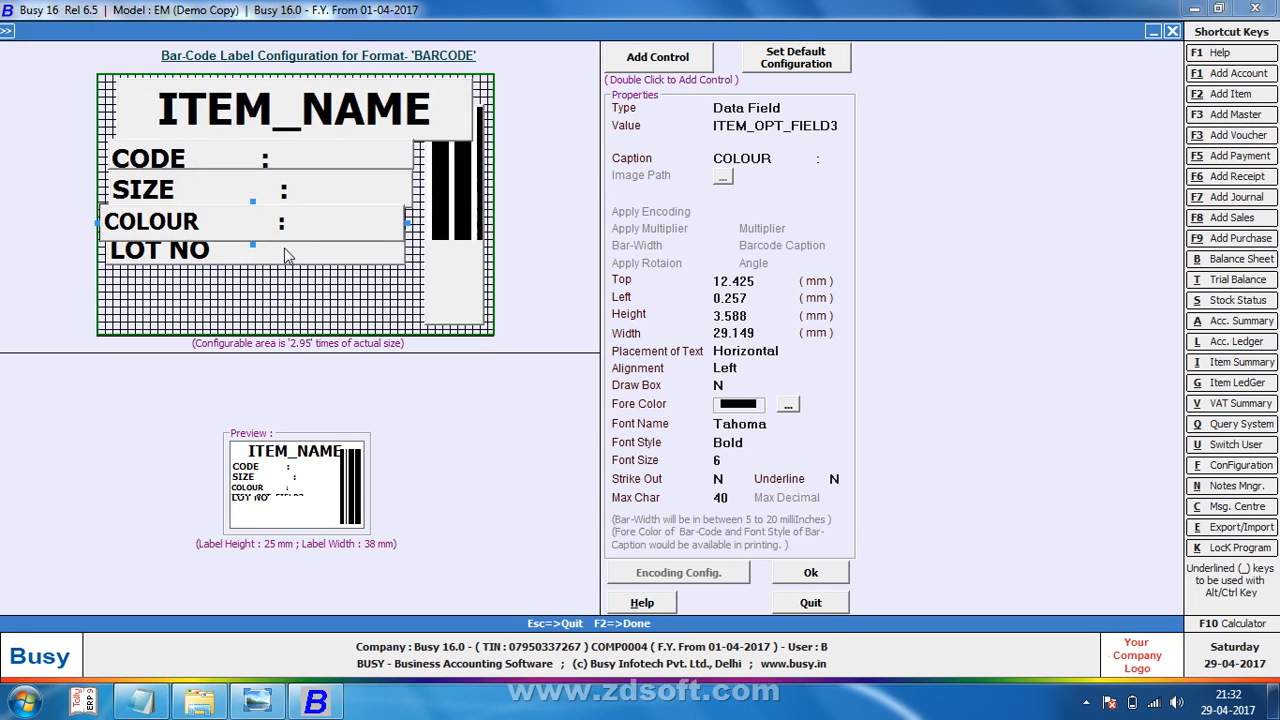
left_click(286, 252)
left_click(779, 158)
type(":")
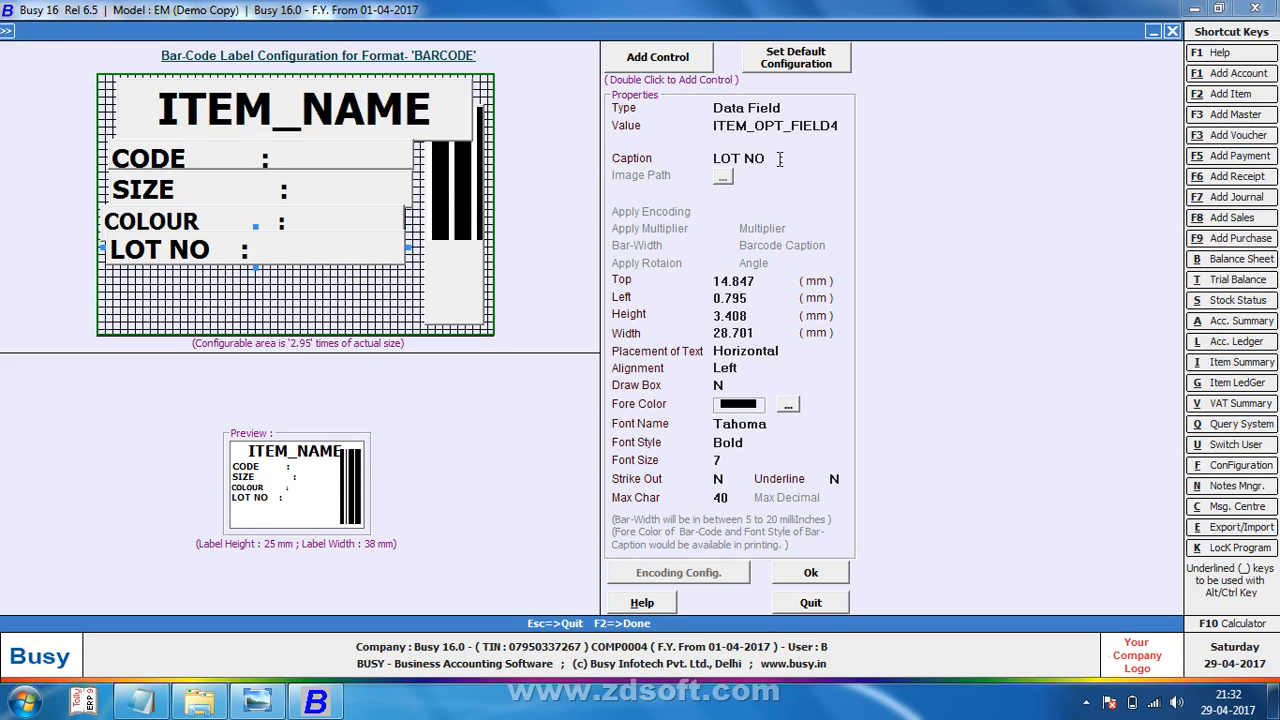
Step: Save the label layout and return to the Print Item Bar-Code options
key("F2")
key("F2")
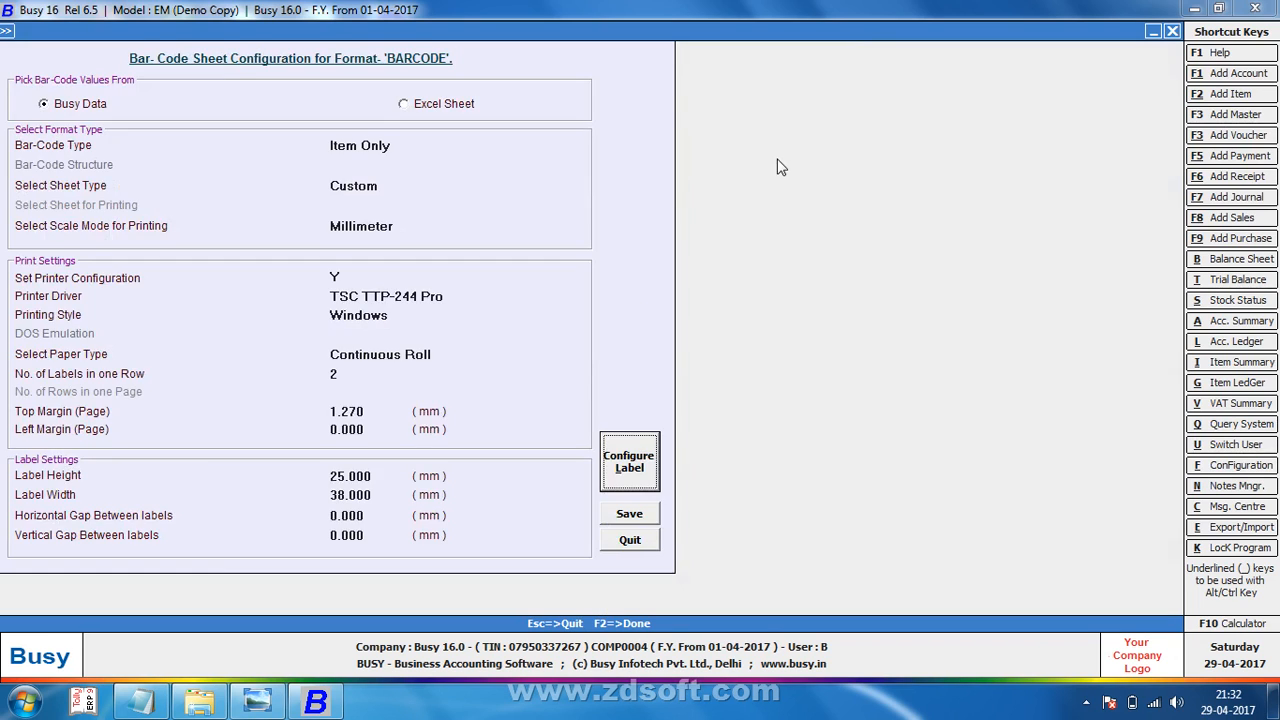
key("Escape")
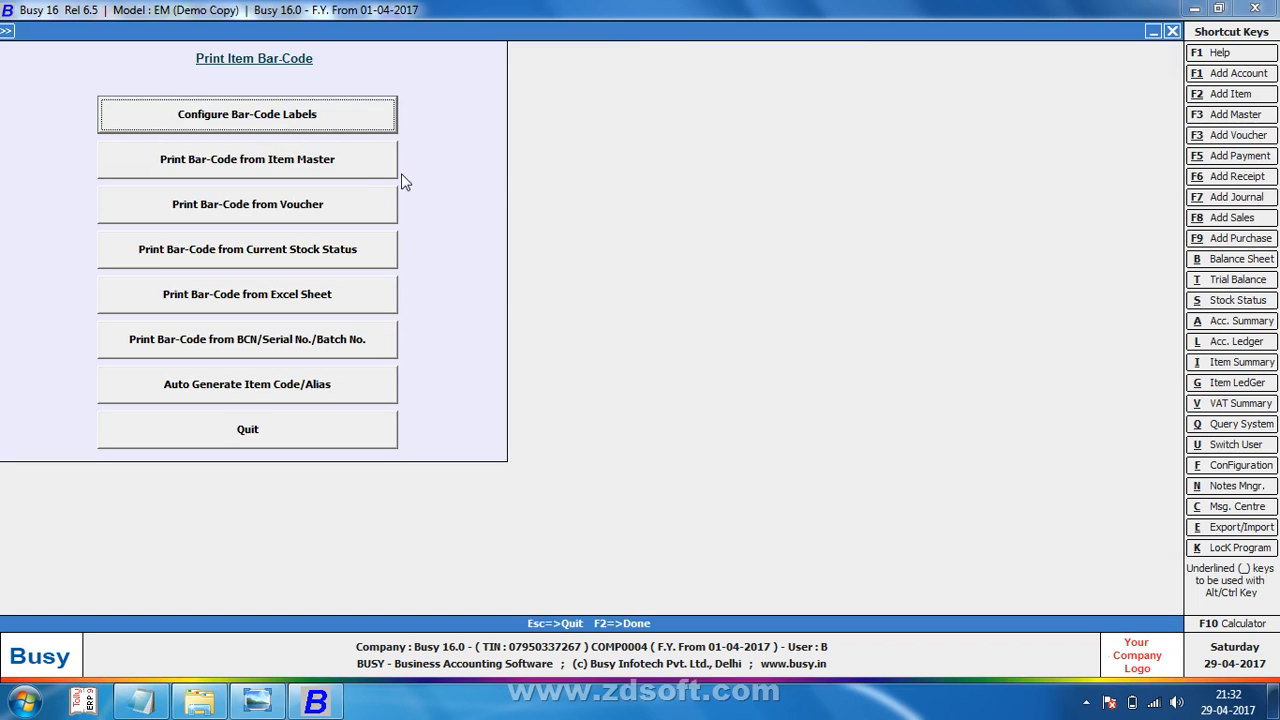
Step: Preview the label for the single item ART NO-3915 from the item master to check colon alignment, and return to the Print Item Bar-Code options
left_click(357, 164)
left_click(440, 178)
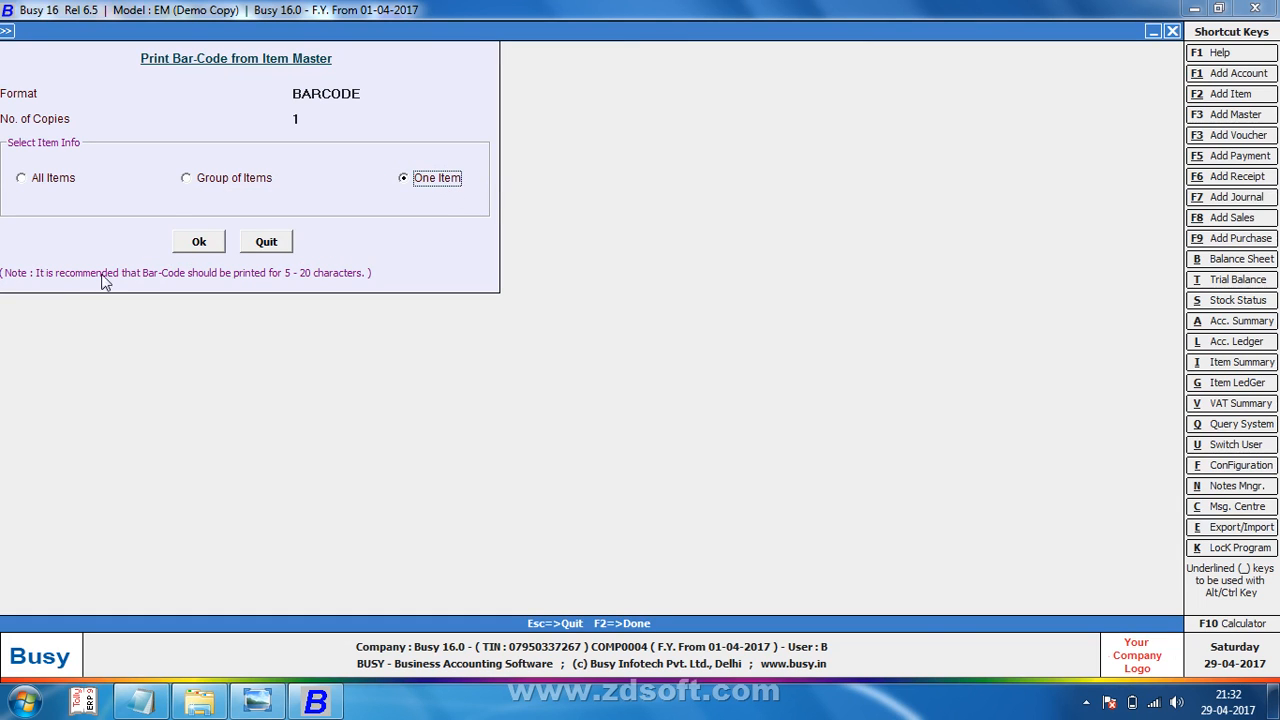
left_click(185, 243)
left_click(186, 158)
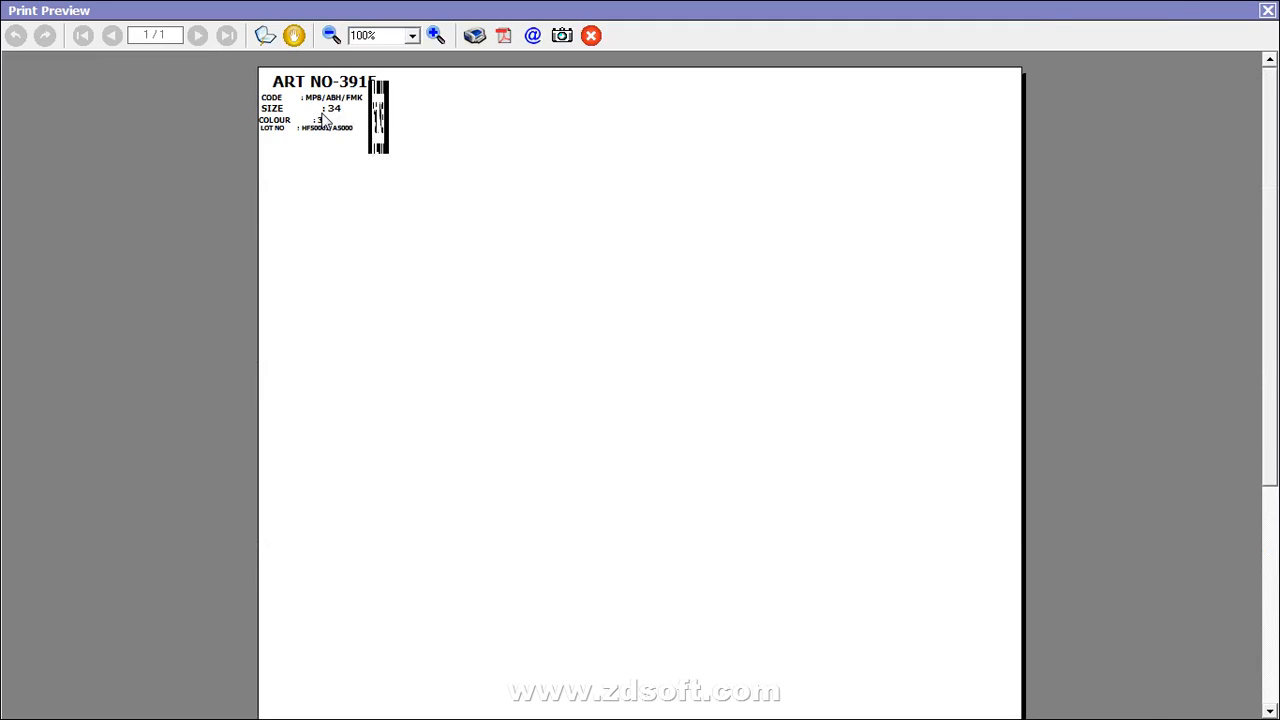
key("Escape")
key("Escape")
key("Escape")
key("Escape")
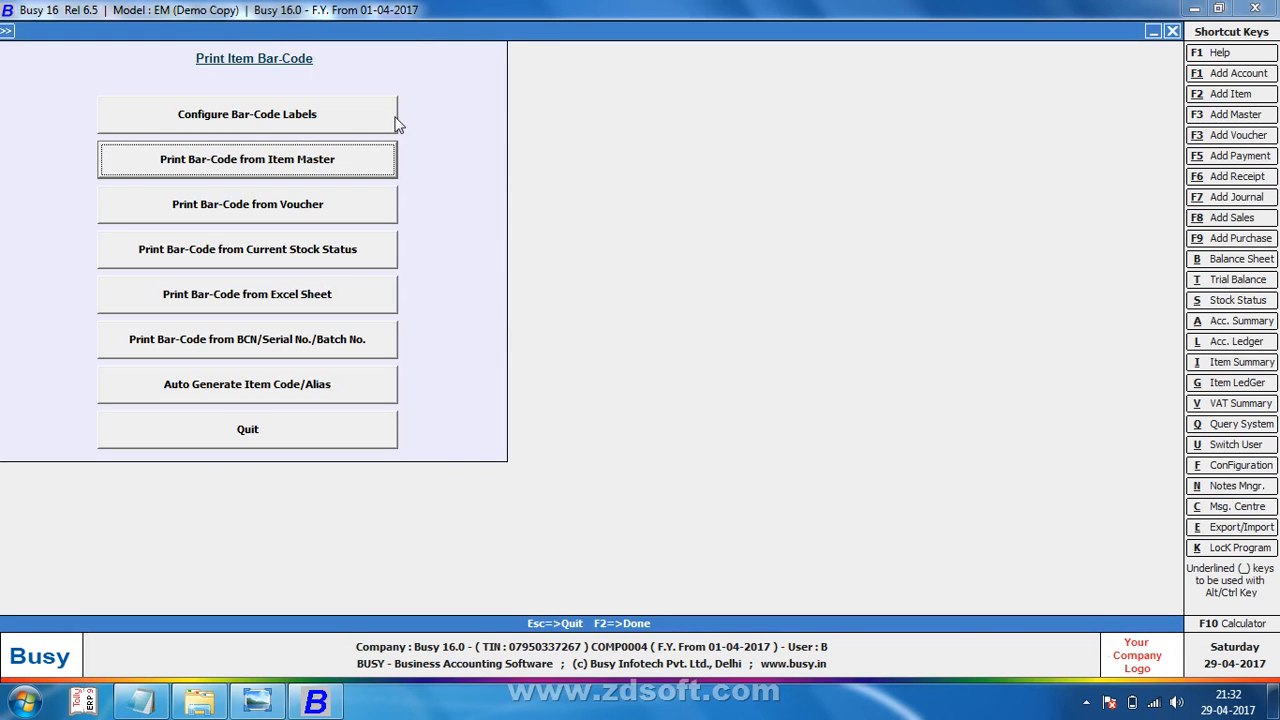
Step: Reopen the label configuration of the BARCODE format and adjust the spacing before the colon in the CODE caption
left_click(395, 118)
left_click(483, 155)
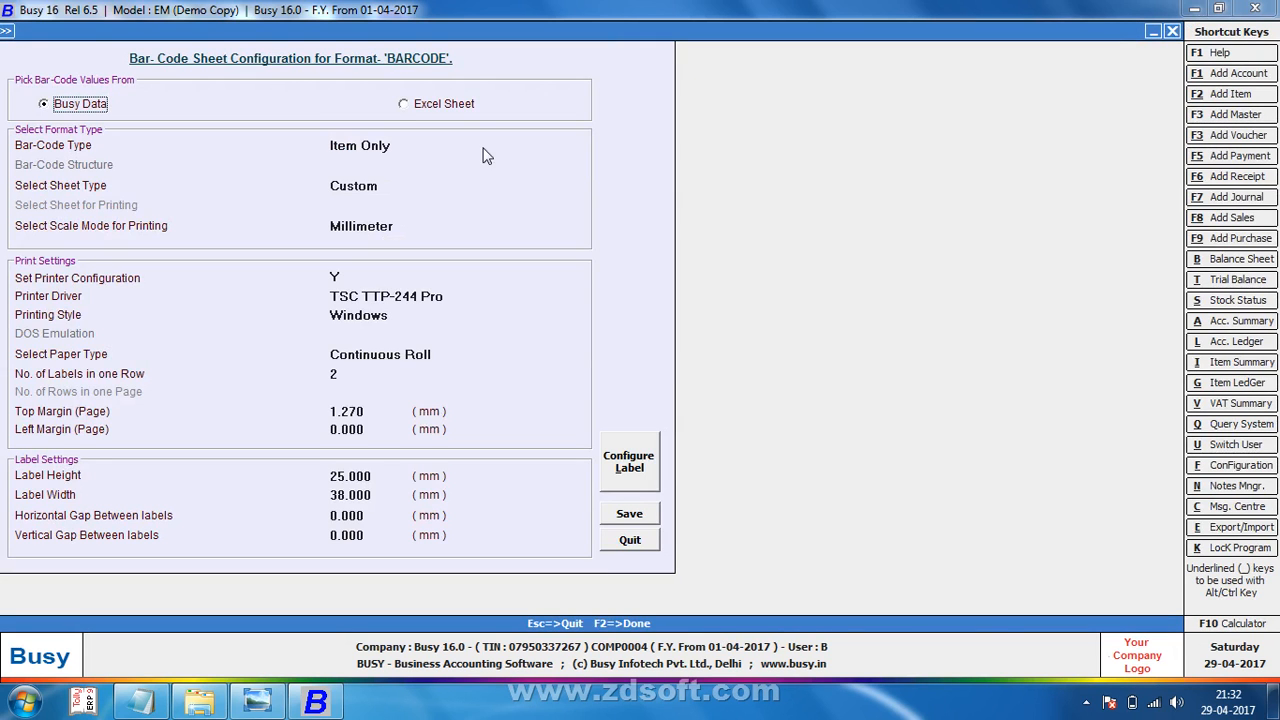
left_click(629, 461)
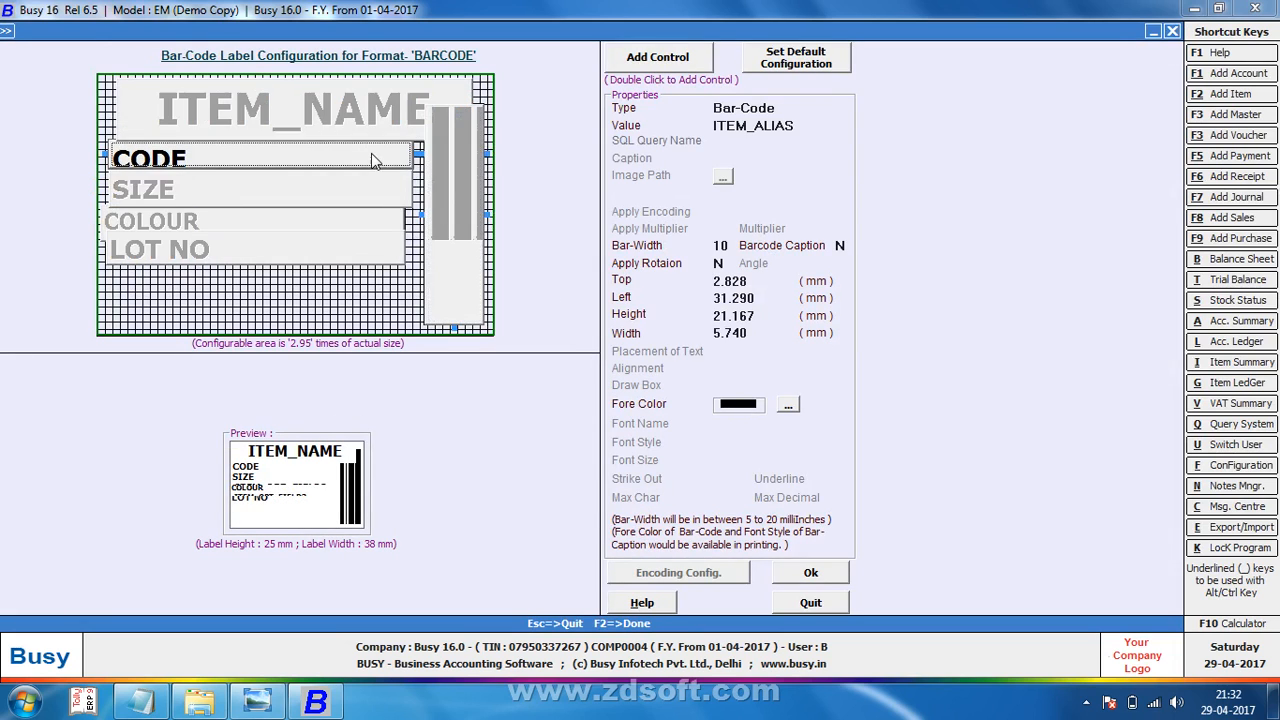
left_click(371, 160)
left_click(790, 158)
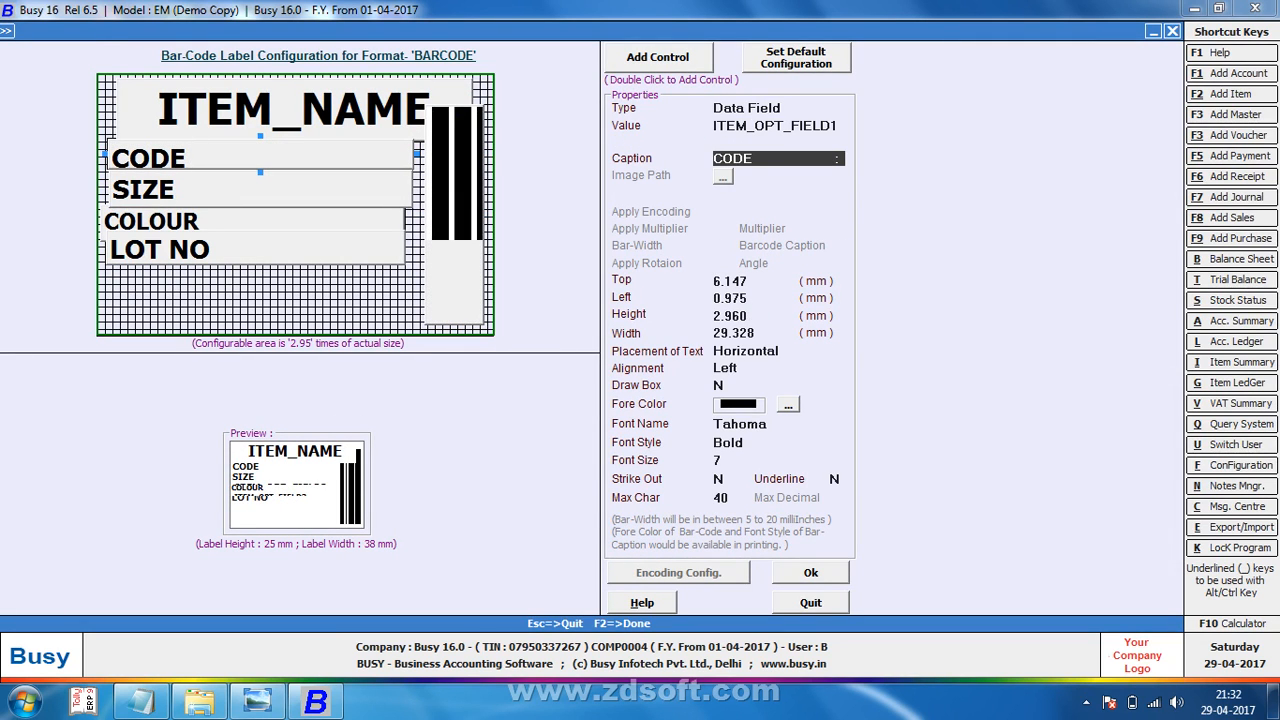
Step: Adjust the spacing before the colon in the LOT NO caption and return to the Print Item Bar-Code options
left_click(291, 244)
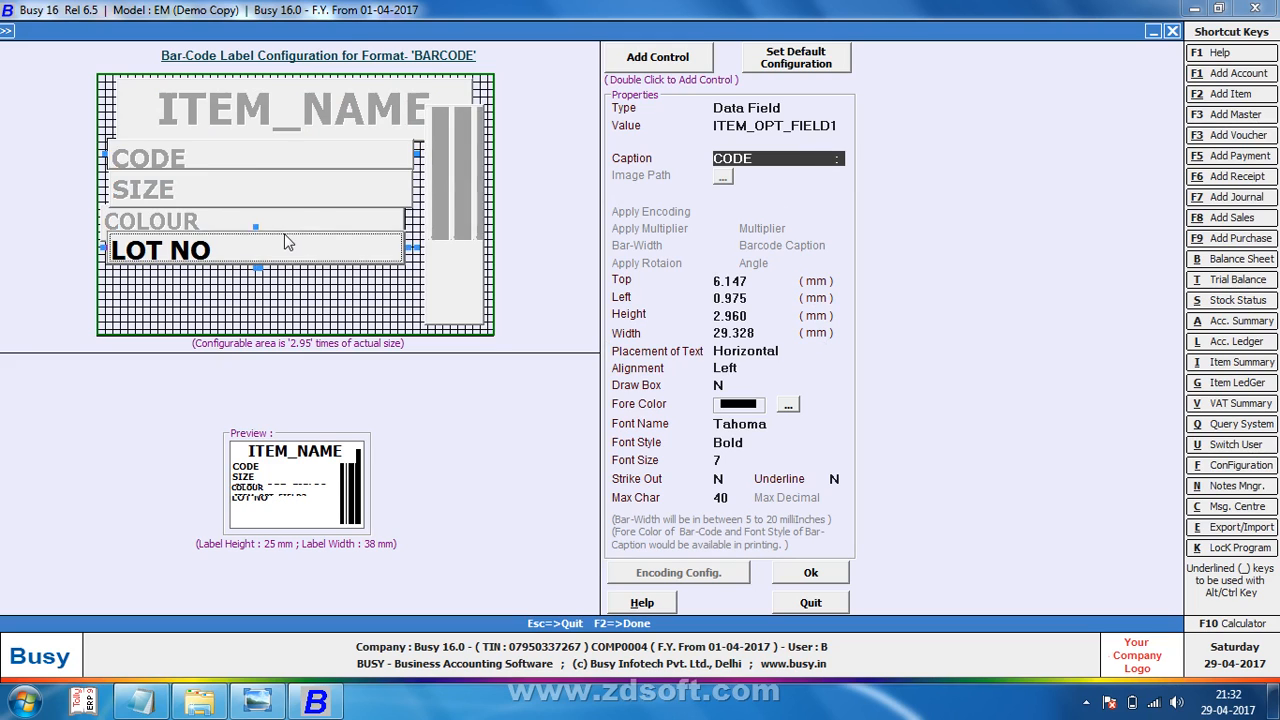
left_click(775, 160)
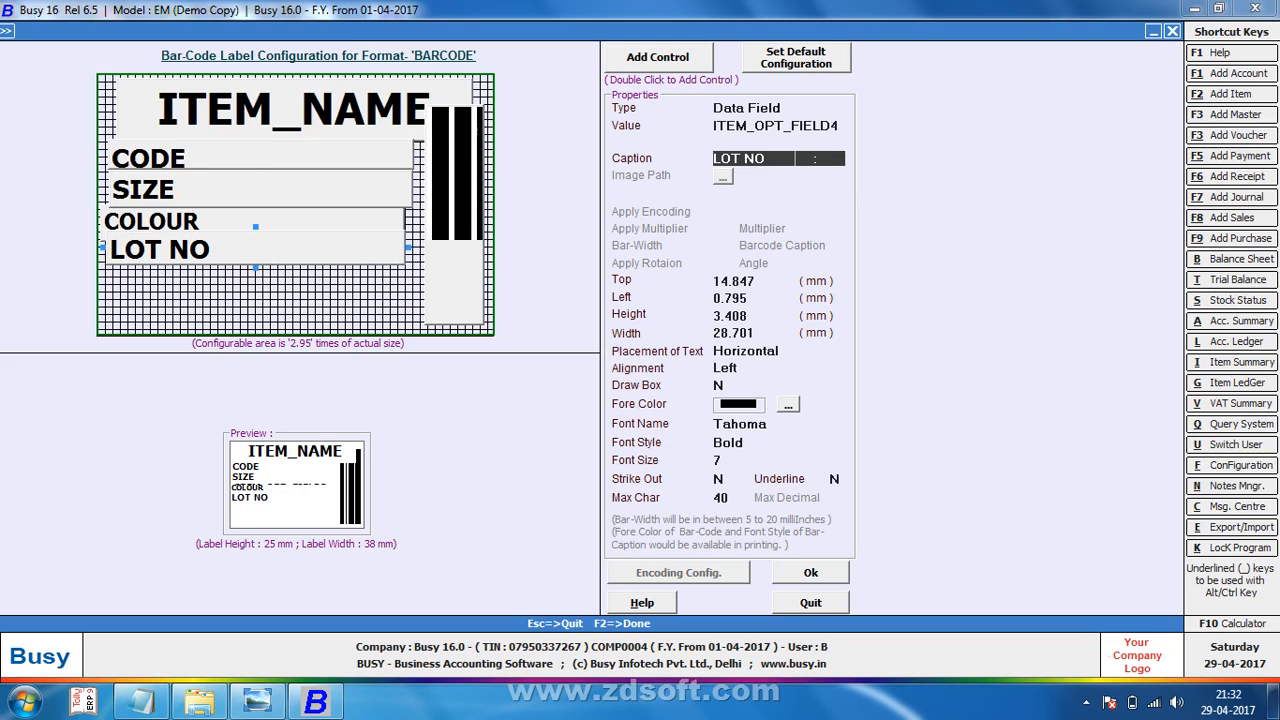
key("Return")
key("Escape")
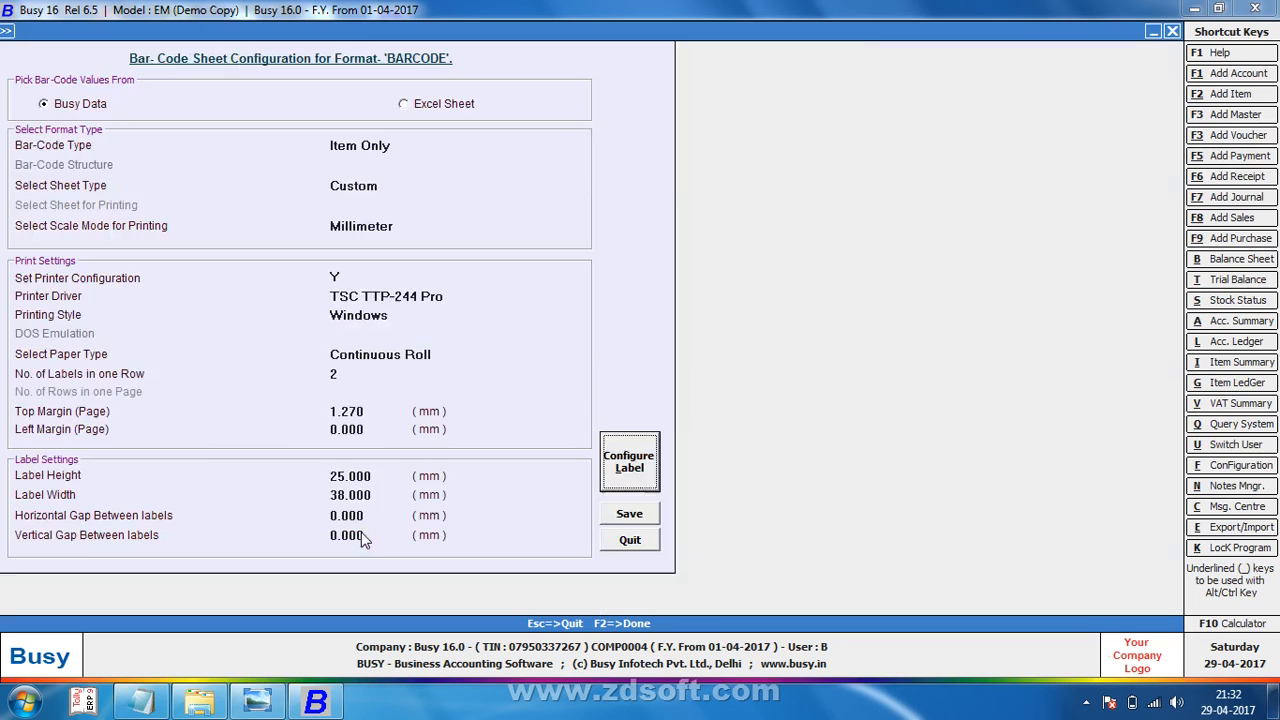
key("Escape")
key("Escape")
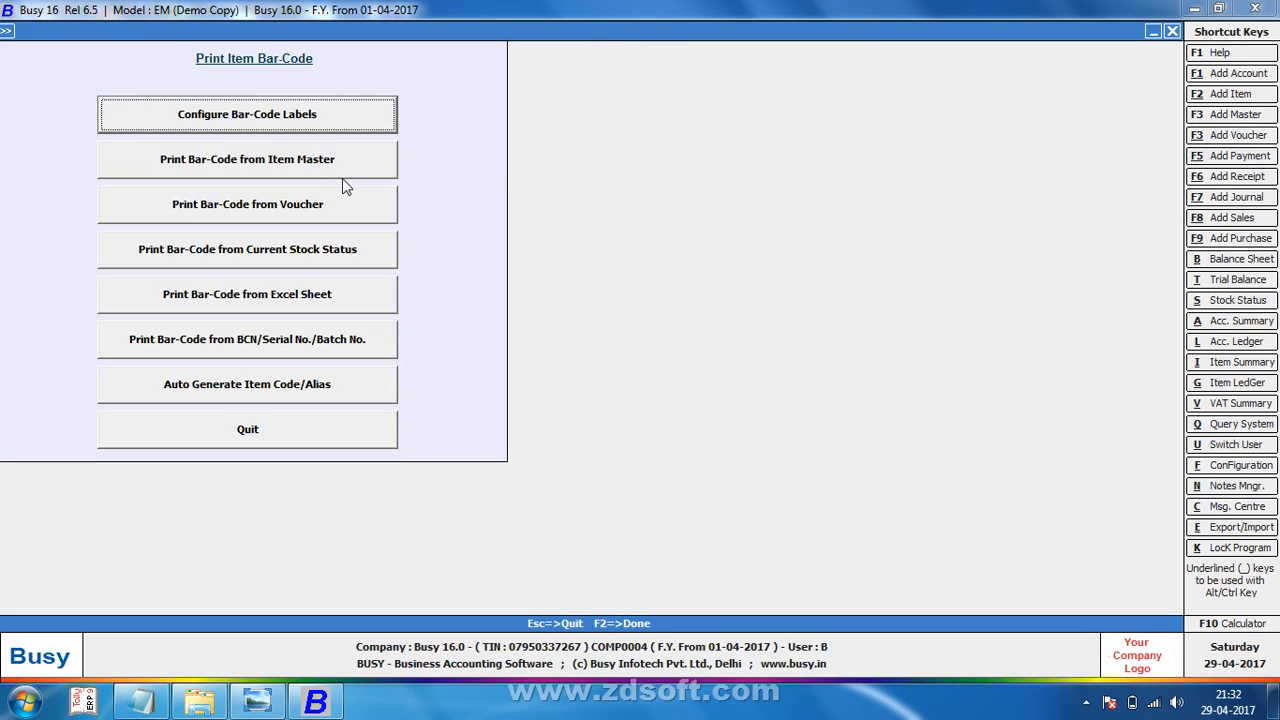
Step: Preview the One Item label for ART NO-3915 at 500% zoom, examine its text alignment and barcode, and close the preview
left_click(342, 175)
left_click(425, 183)
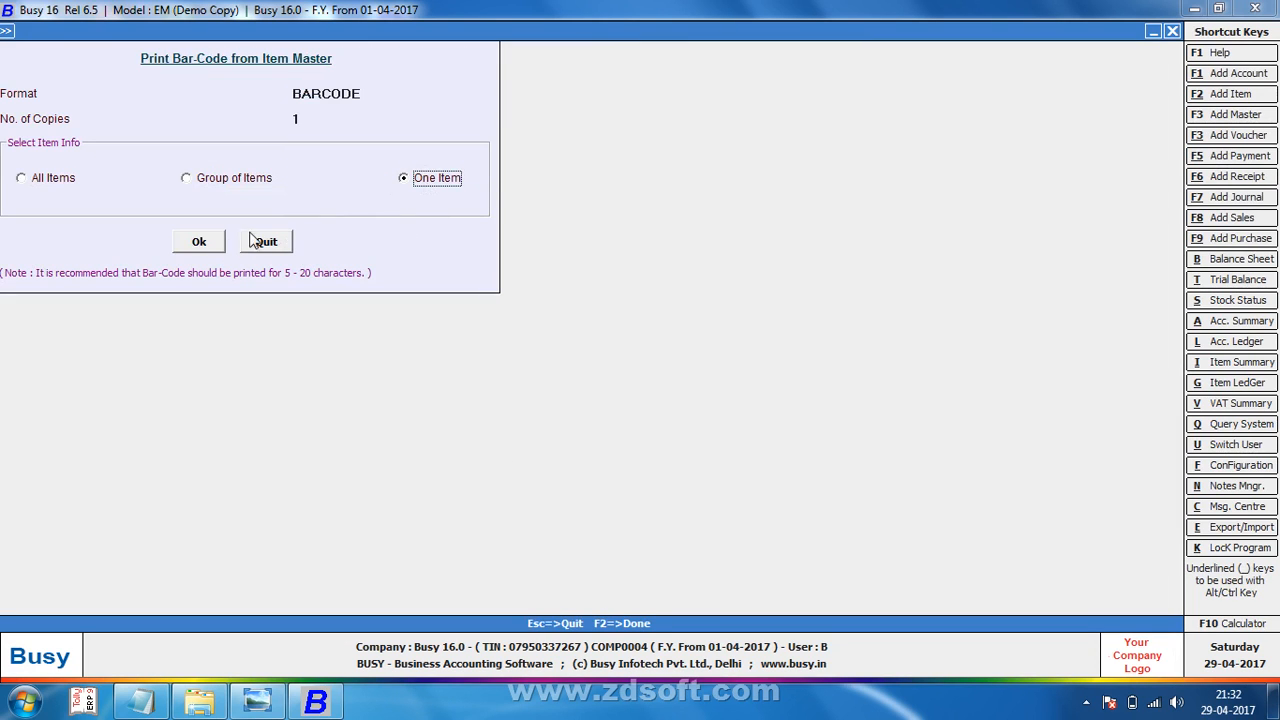
left_click(208, 236)
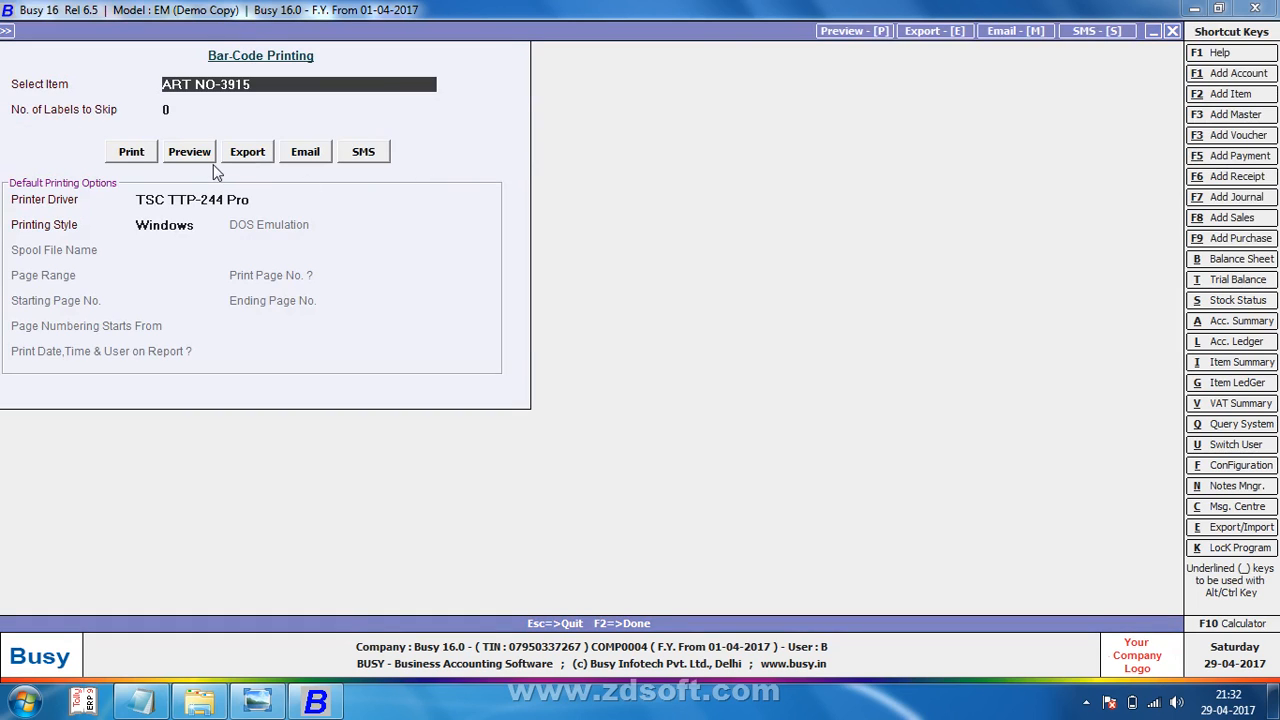
left_click(206, 156)
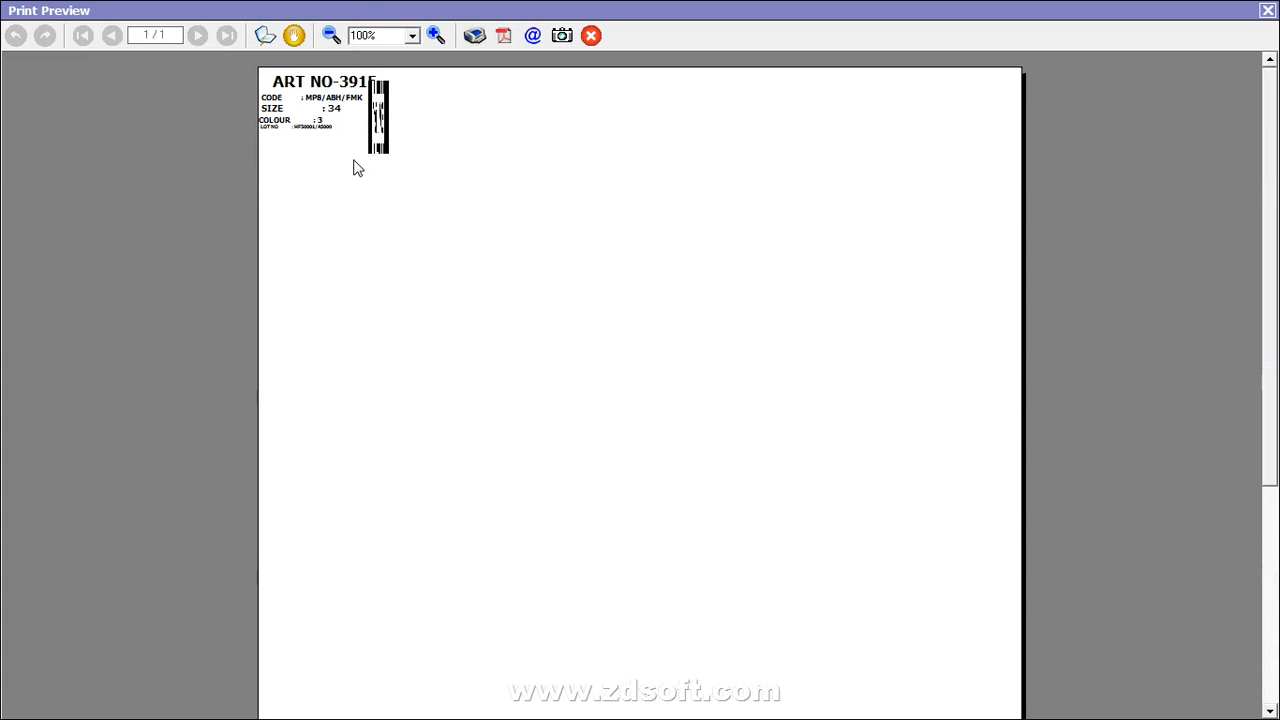
left_click(411, 36)
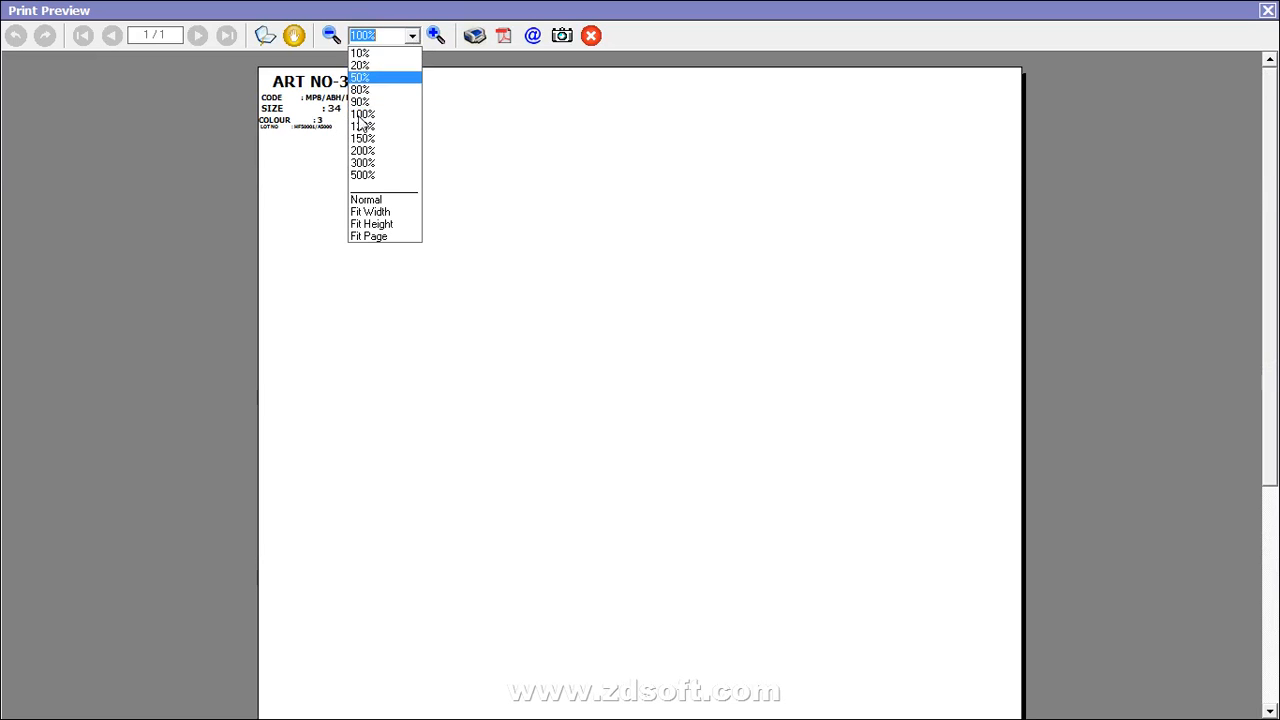
left_click(364, 176)
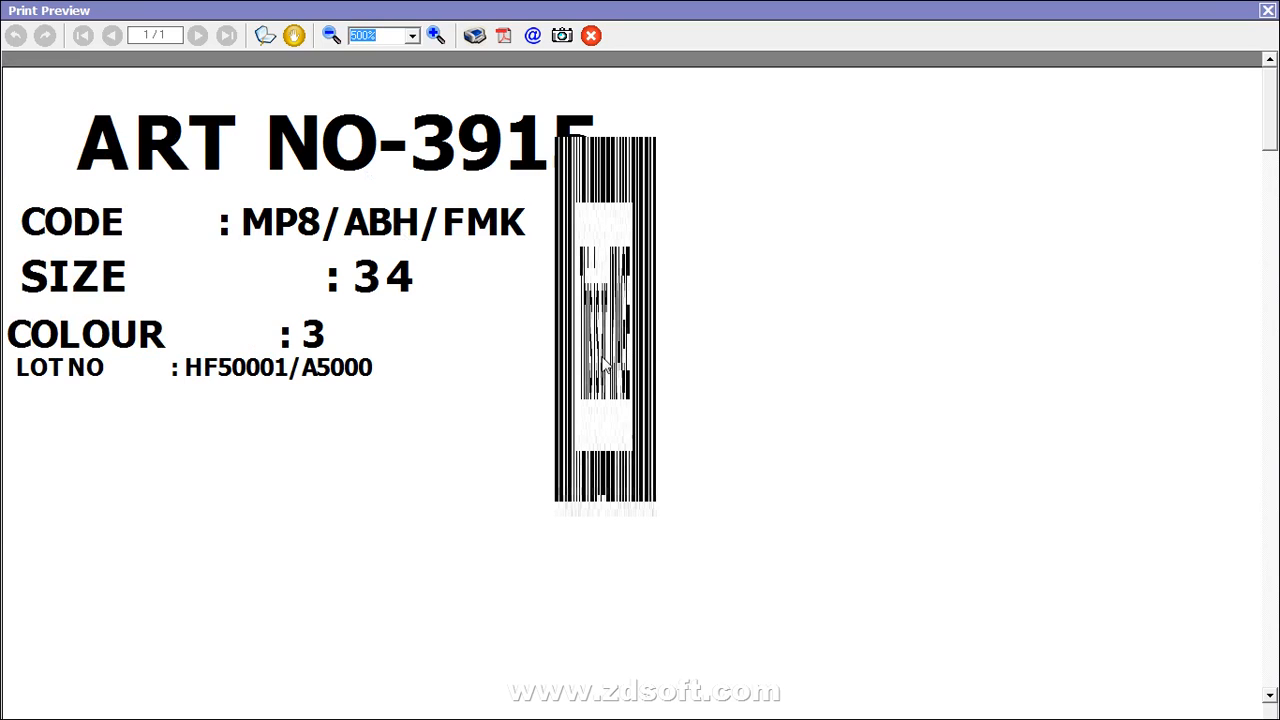
left_click(1264, 12)
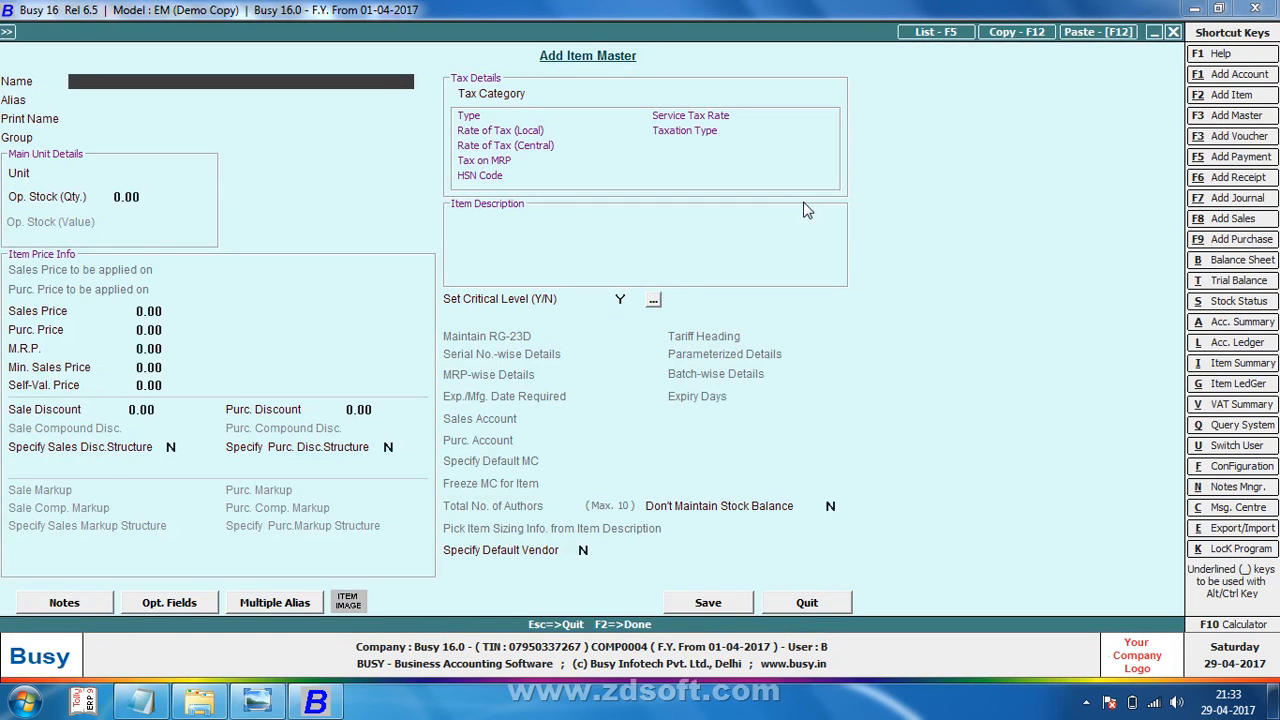
Step: Open item ART NO-3915 for modification from the unfiltered list of items
left_click(918, 32)
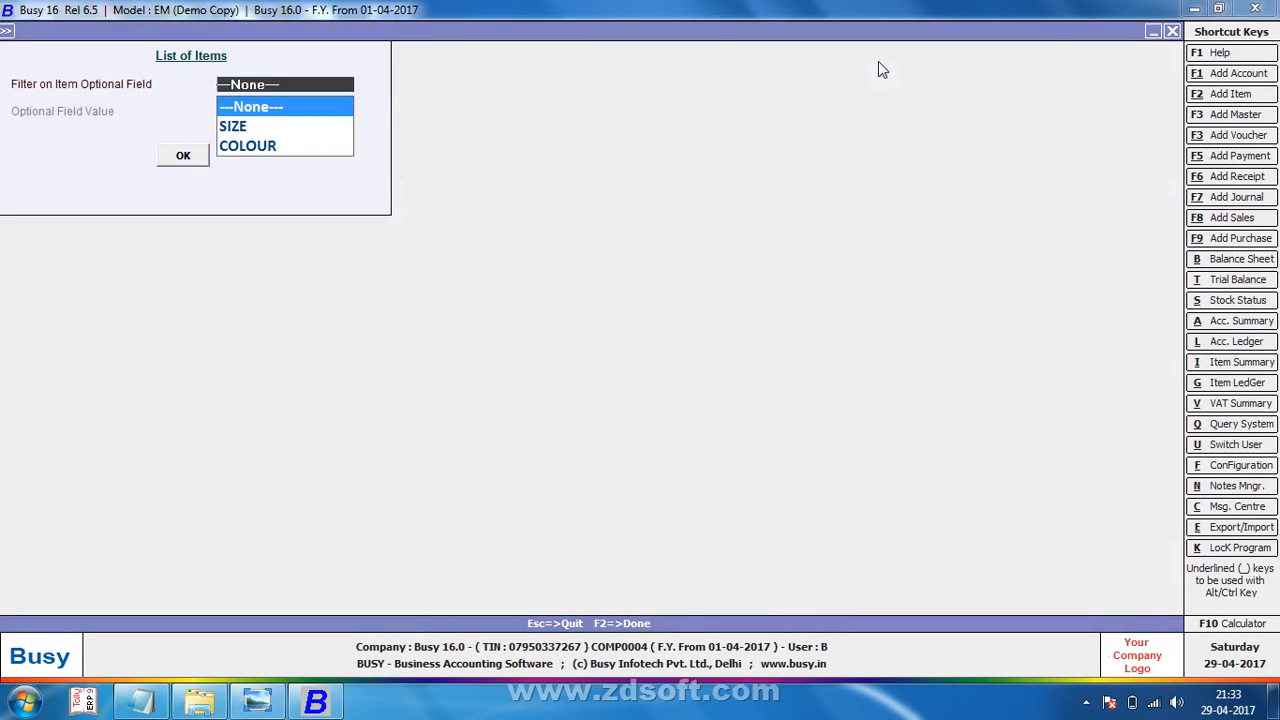
key("Return")
key("Return")
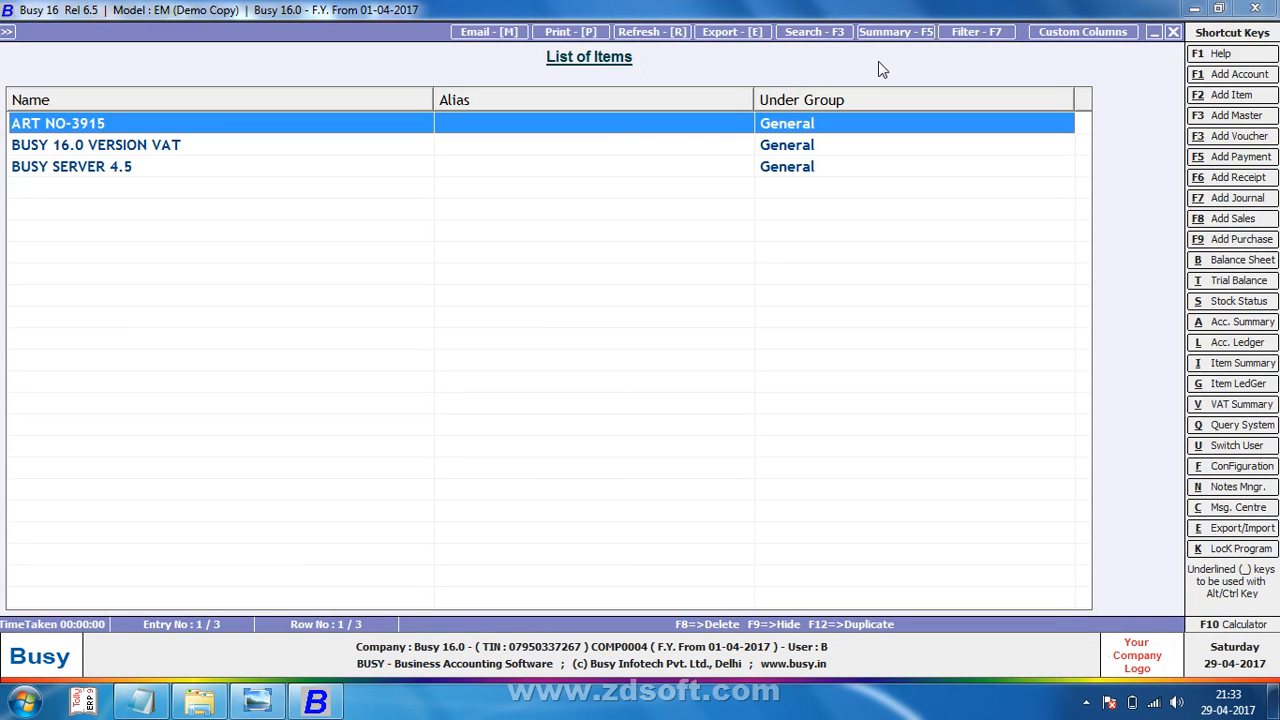
key("Return")
Step: Check the barcode number on the scanned sample label in Windows Photo Viewer, set the item's alias to 70008100, save, and return to barcode printing
key("alt+Tab")
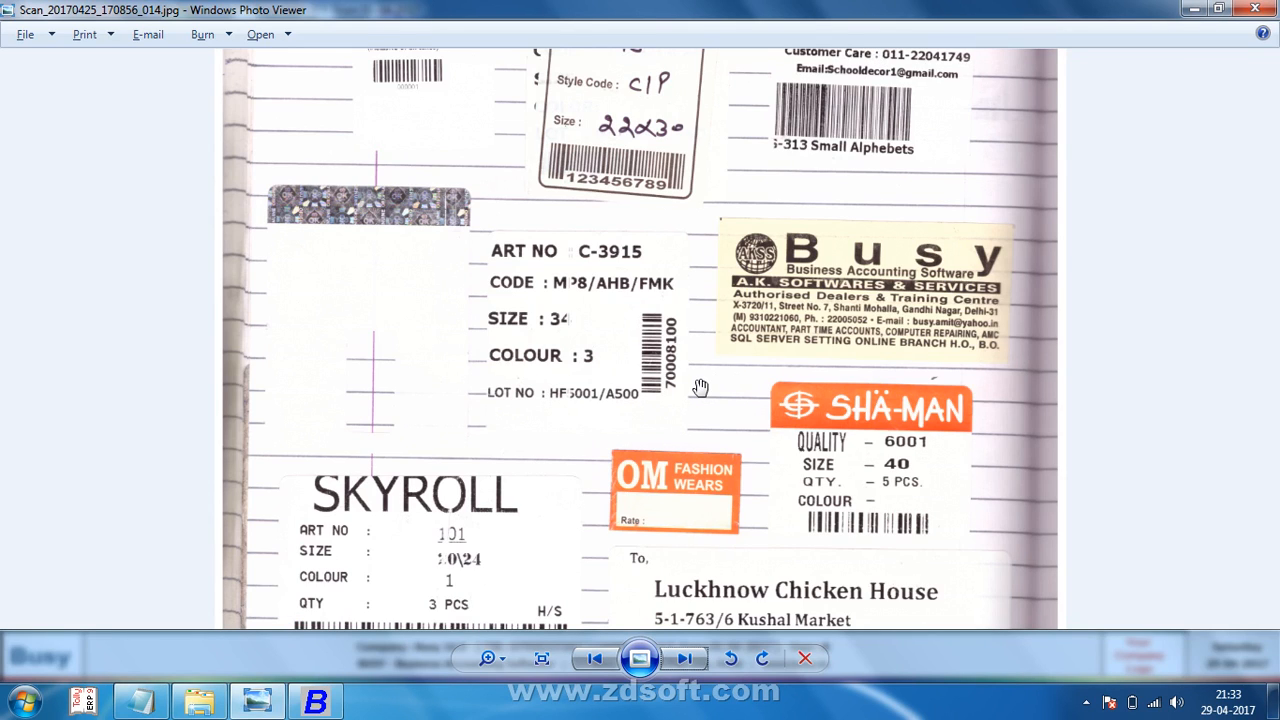
key("alt+Tab")
key("Return")
type("70008100")
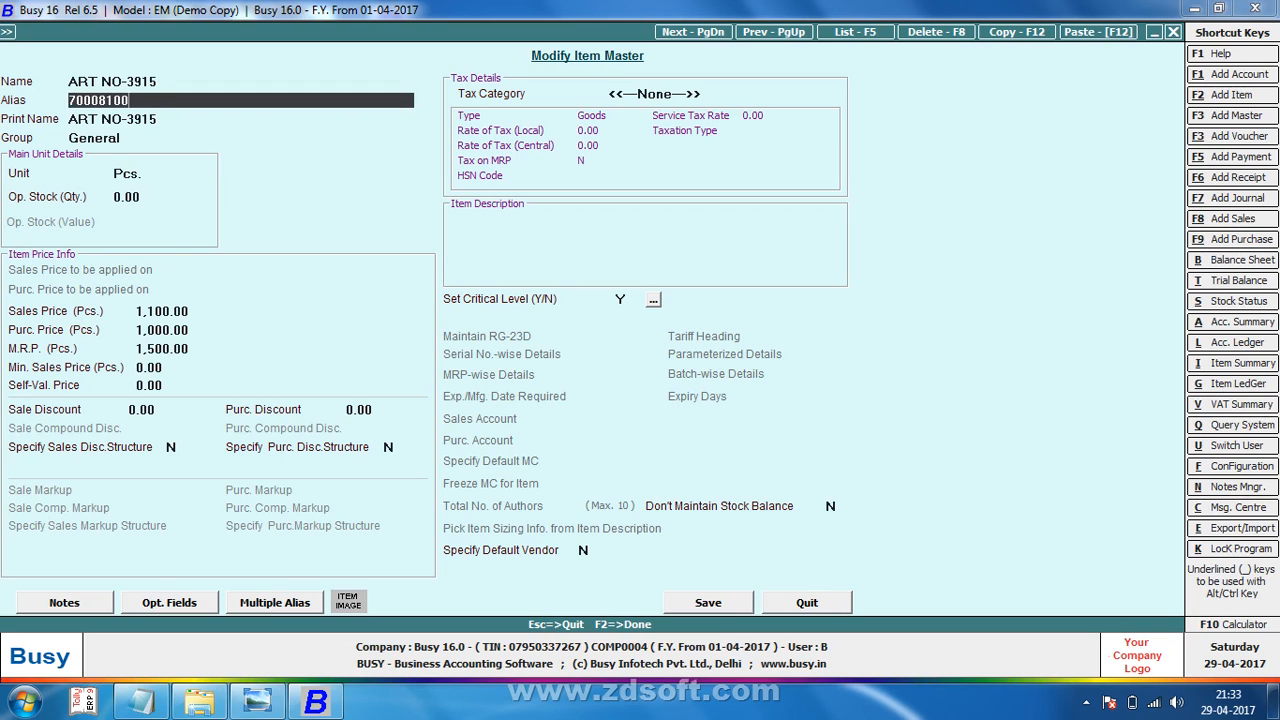
key("F2")
key("Return")
key("Escape")
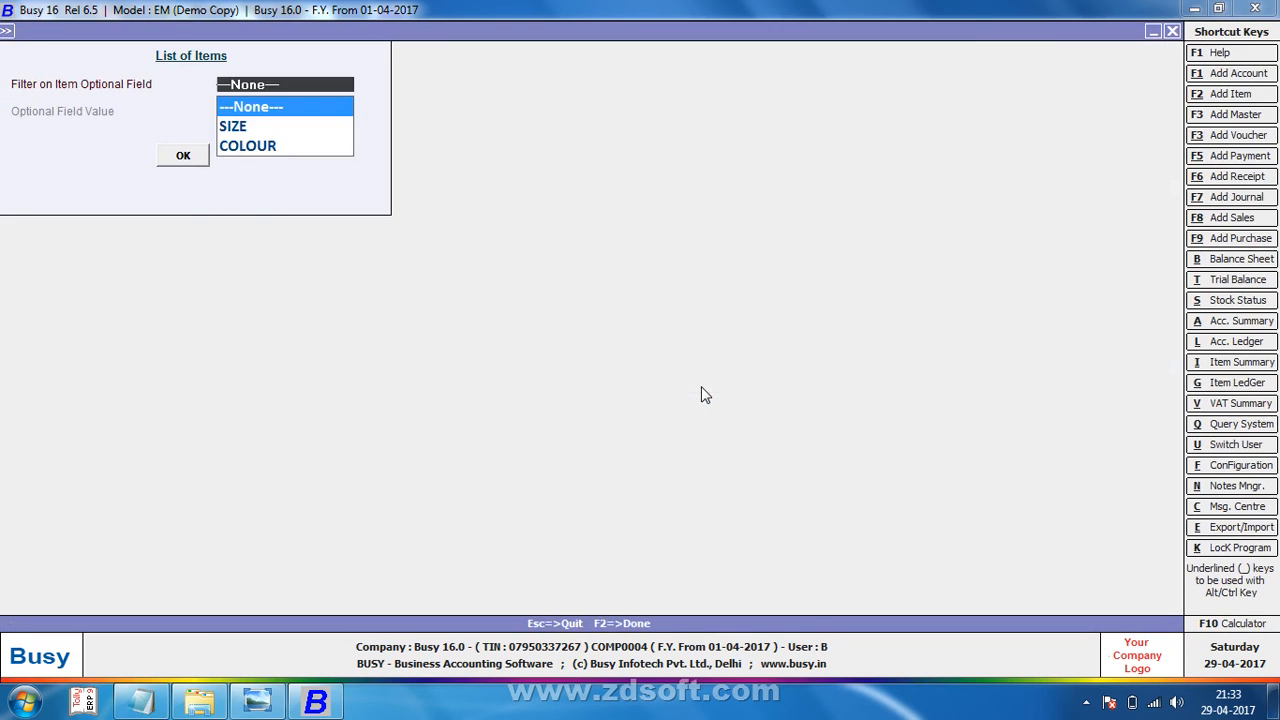
key("Escape")
key("Escape")
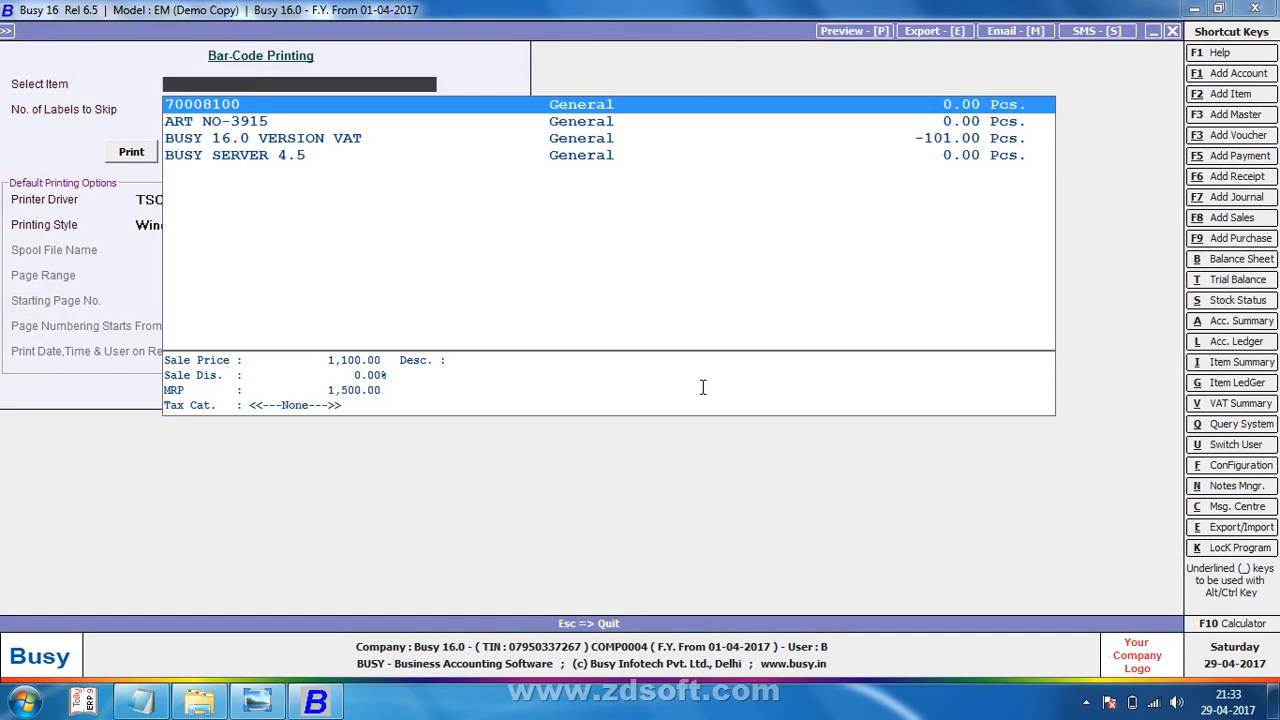
Step: Select item ART NO-3915 for barcode printing, preview its label, and examine the barcode at 500% zoom
key("Down")
key("Return")
key("Return")
key("Right")
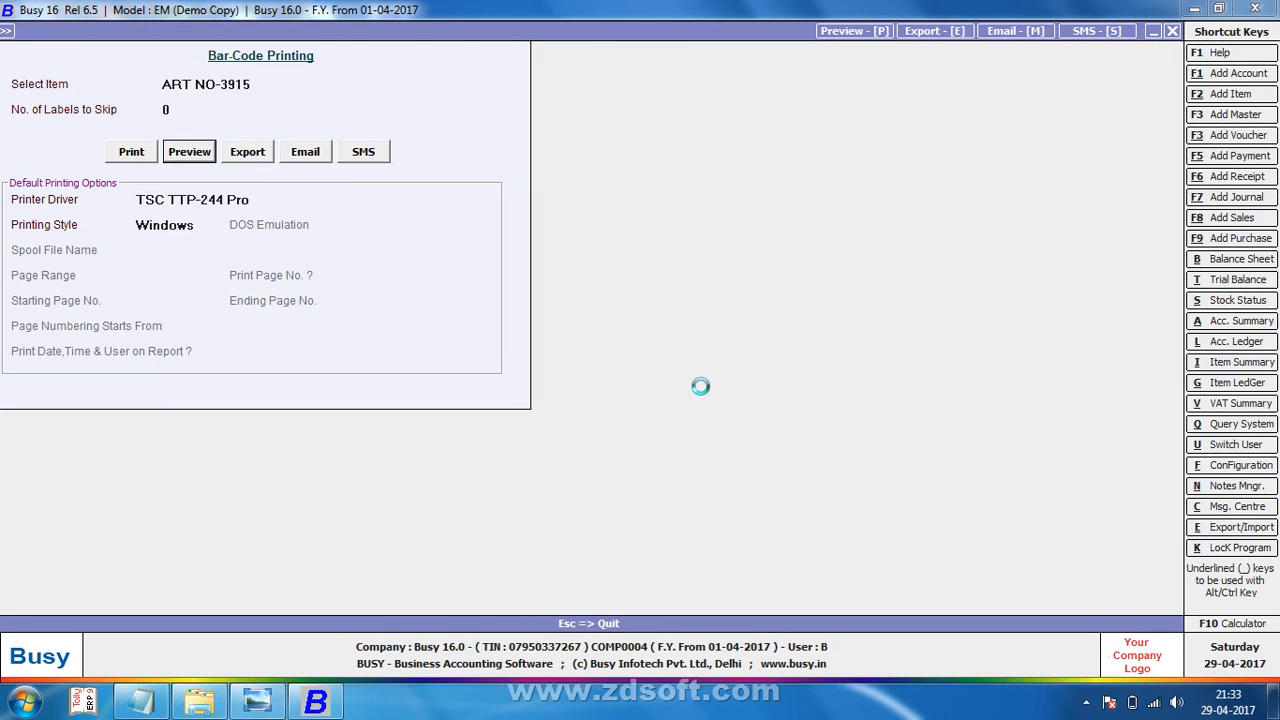
key("Return")
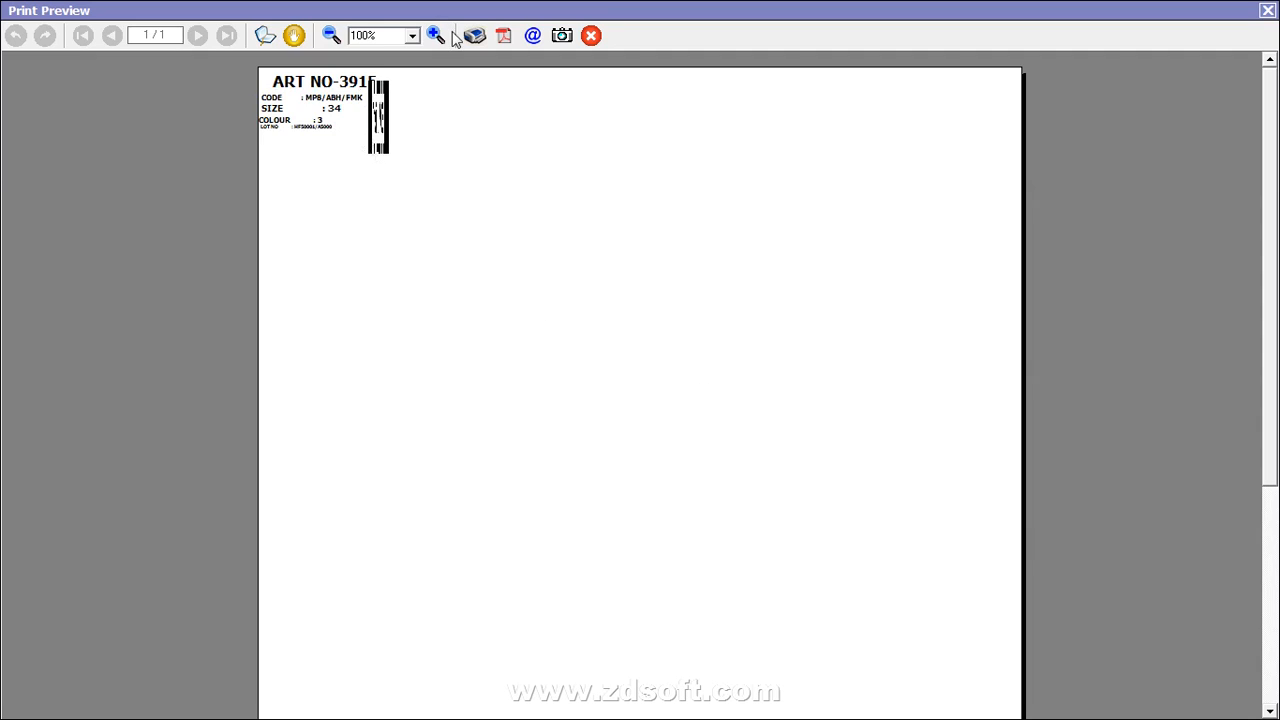
left_click(418, 37)
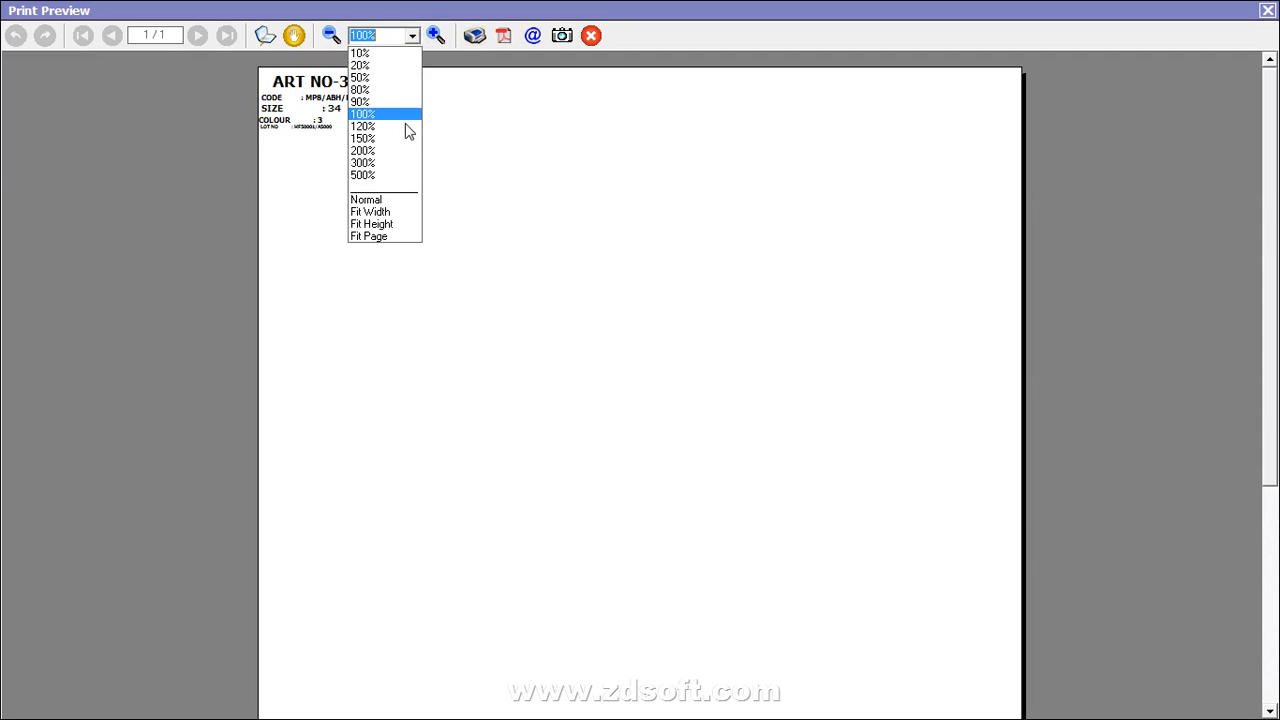
left_click(395, 186)
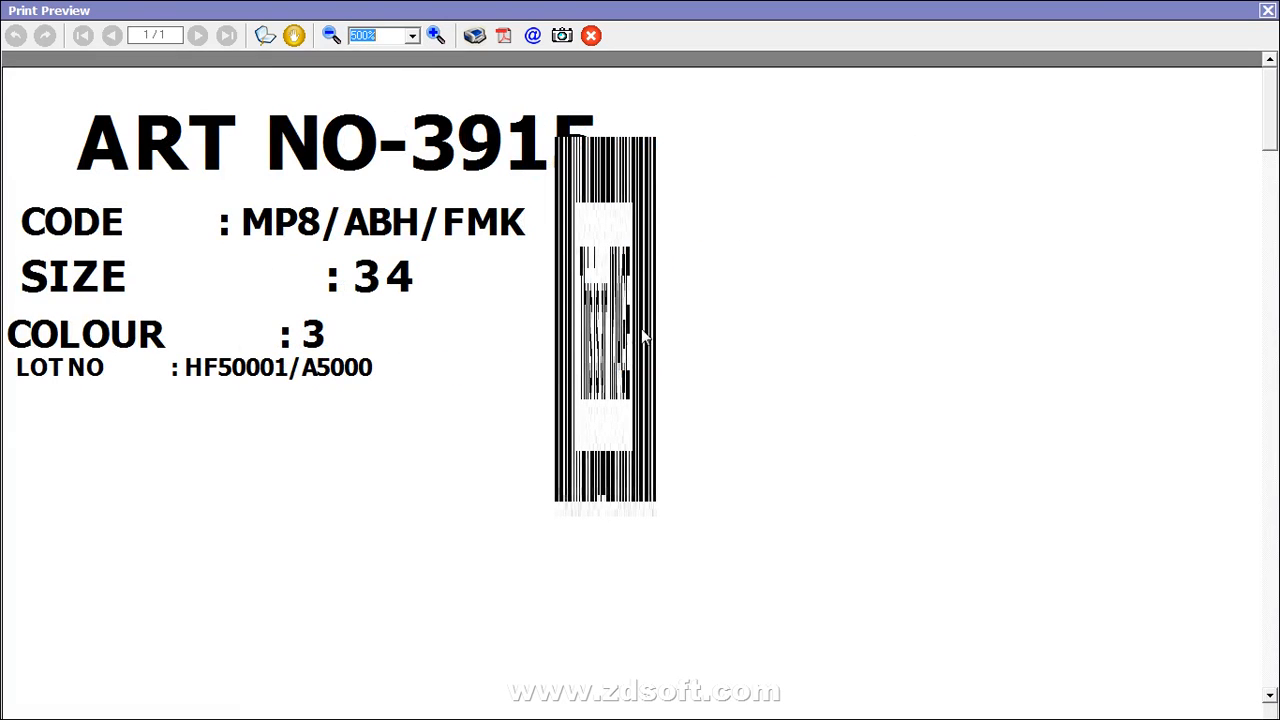
Step: Reopen the label configuration of the BARCODE format and enable the barcode caption (Y) for the ITEM_ALIAS barcode
left_click(1267, 10)
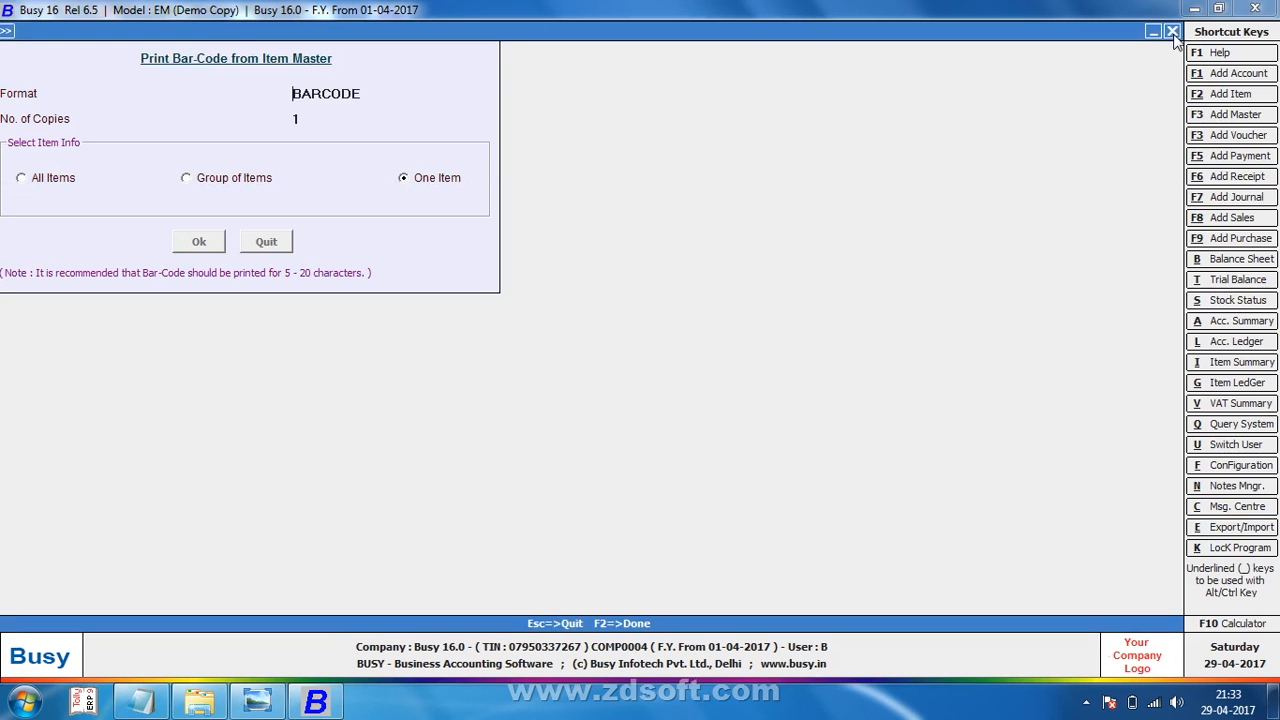
left_click(1172, 32)
key("Escape")
left_click(374, 111)
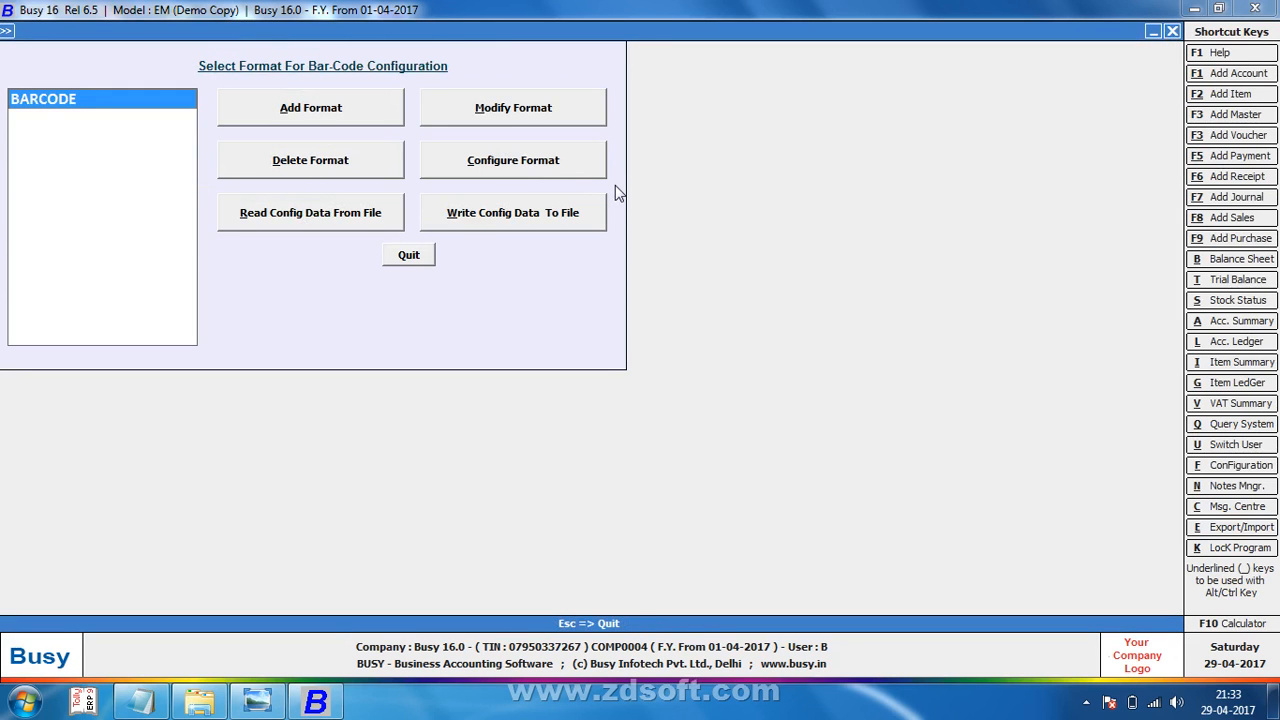
left_click(585, 163)
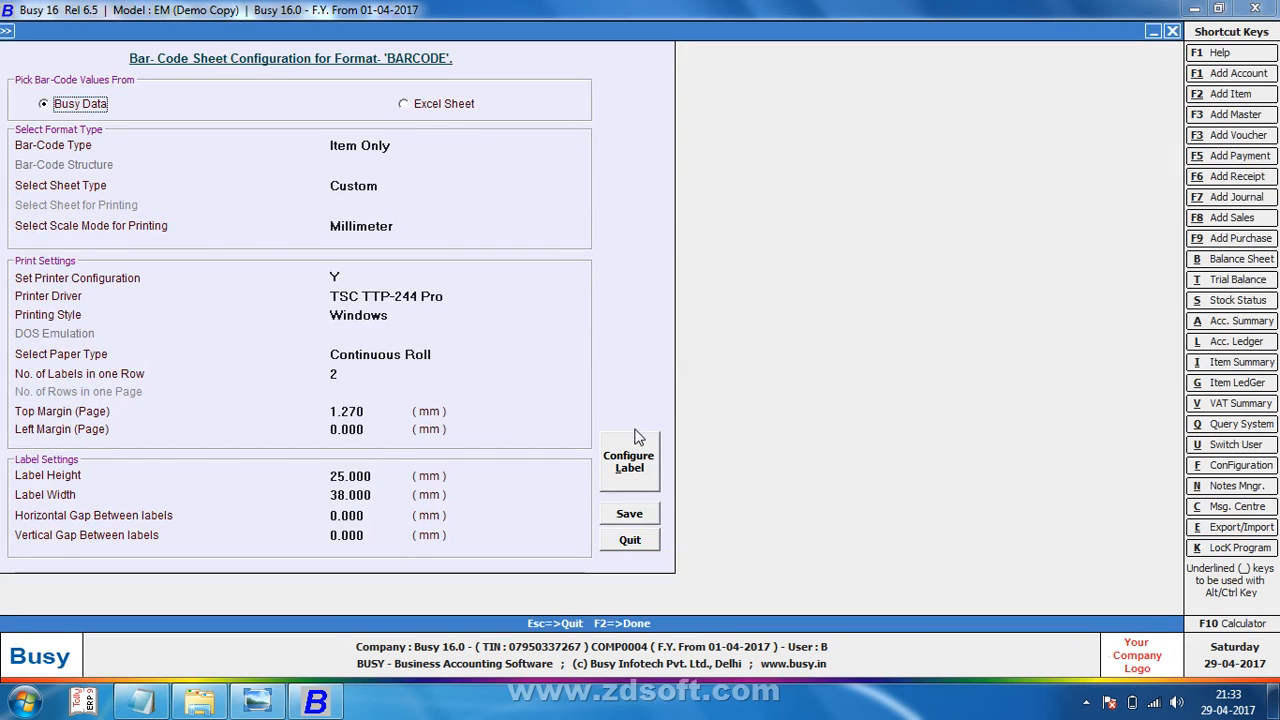
left_click(629, 460)
left_click(470, 232)
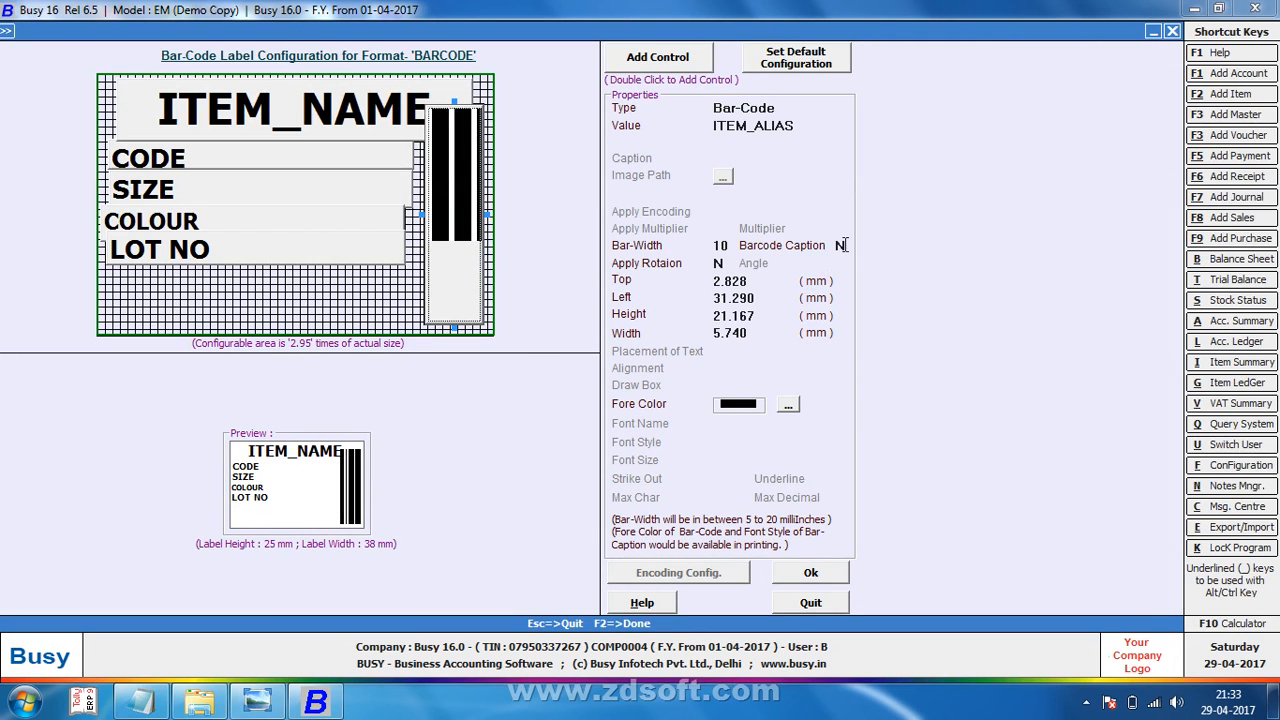
left_click(841, 245)
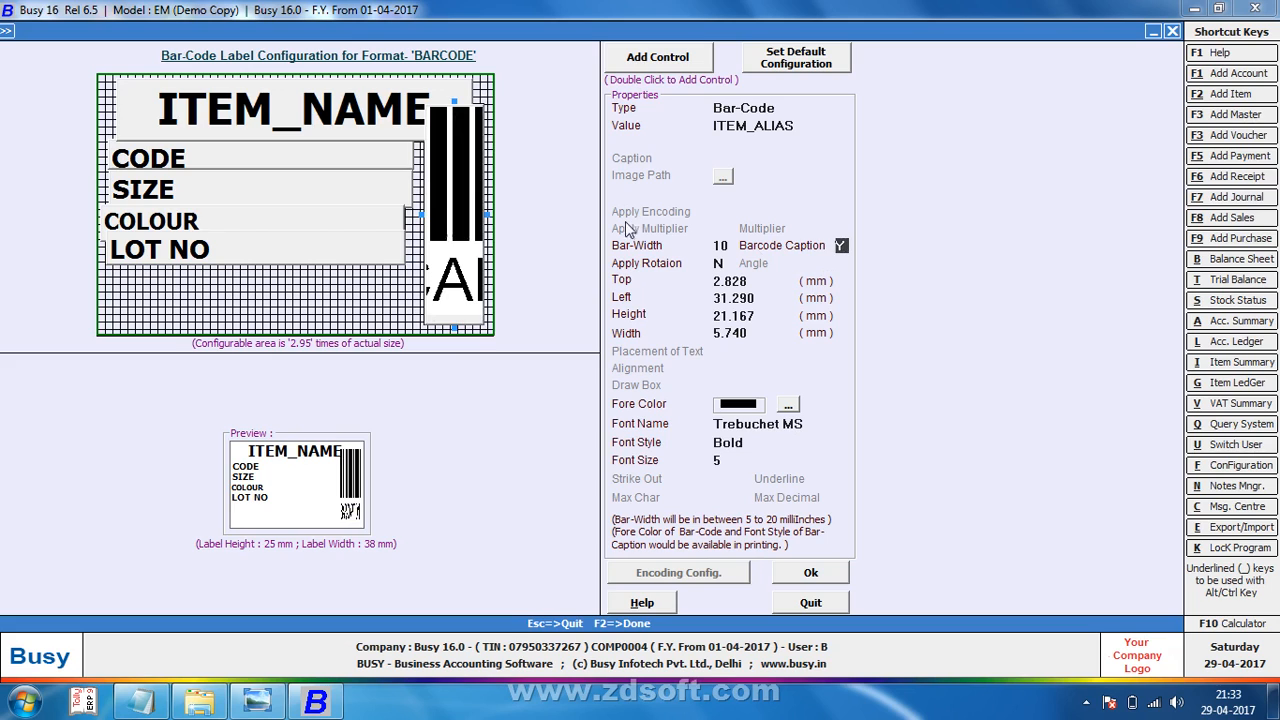
Step: Shorten the ITEM_ALIAS barcode from above to about 17 mm high with its top at about 7 mm, and save the format
left_click_drag(453, 100, 462, 148)
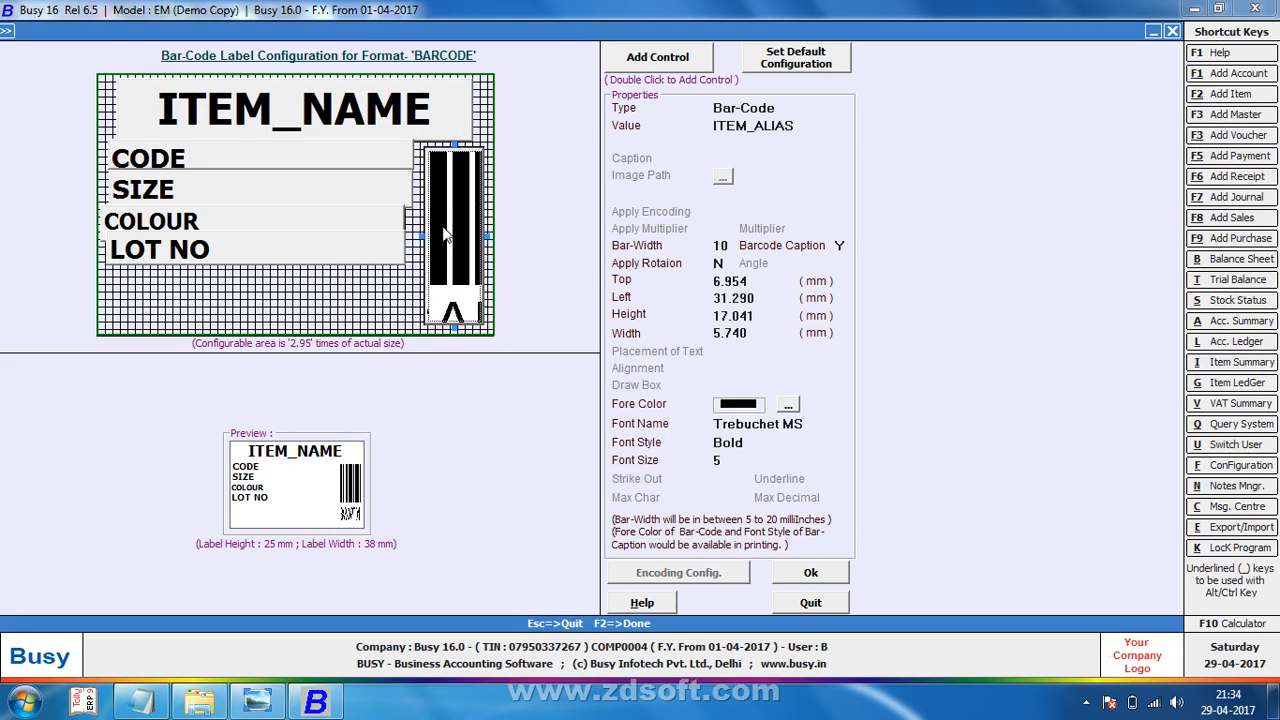
left_click(778, 574)
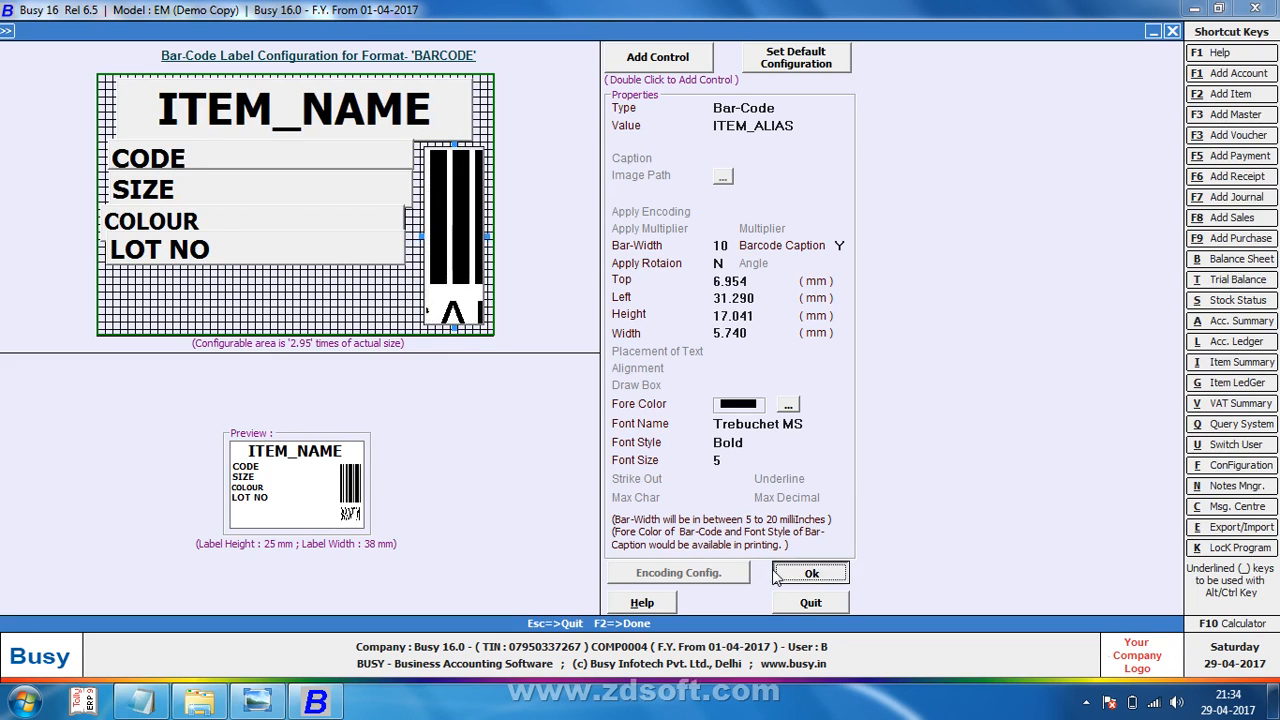
left_click(649, 522)
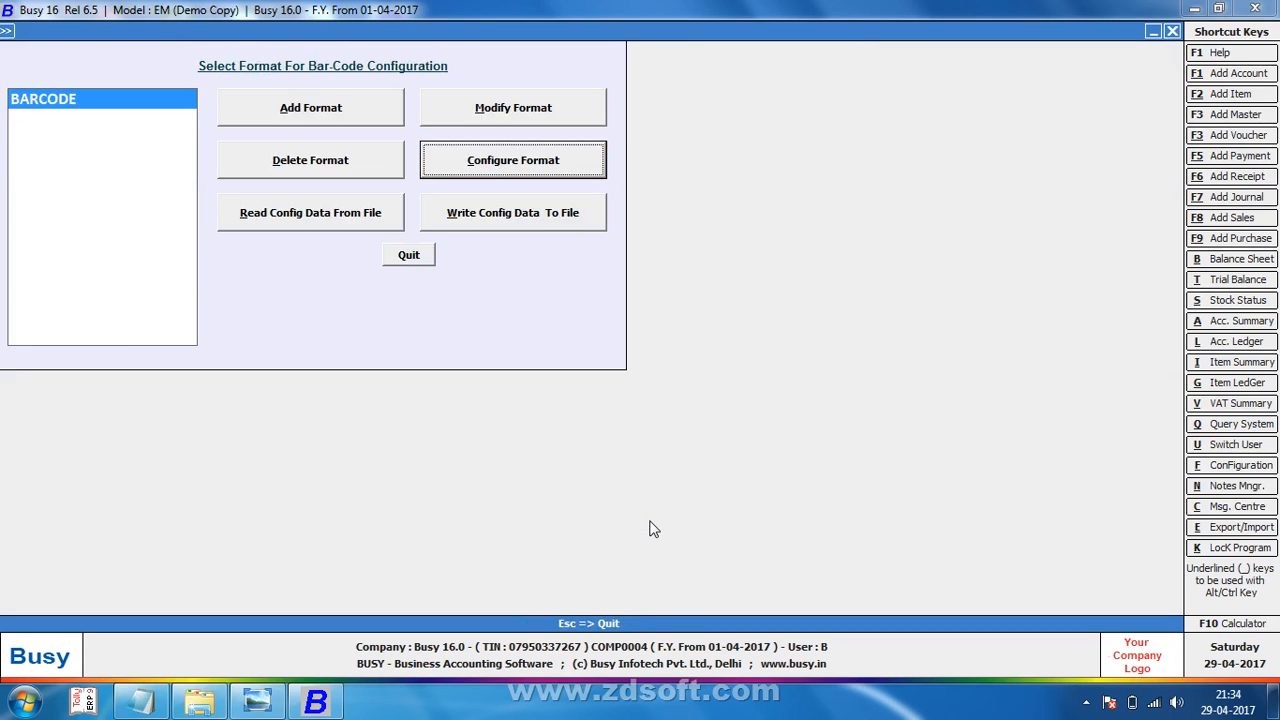
Step: Preview the One Item barcode label for ART NO-3915 at 500% zoom, examine the barcode and its caption, and close the preview
key("Escape")
left_click(232, 165)
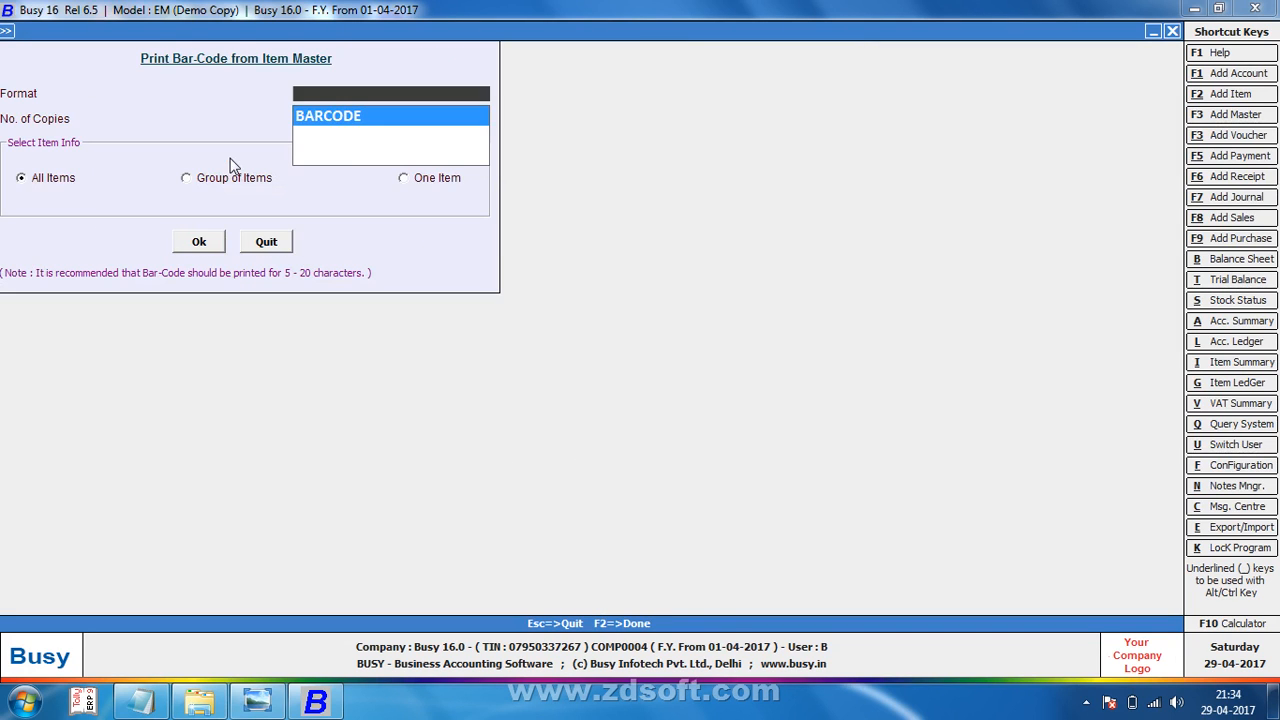
left_click(460, 176)
left_click(198, 242)
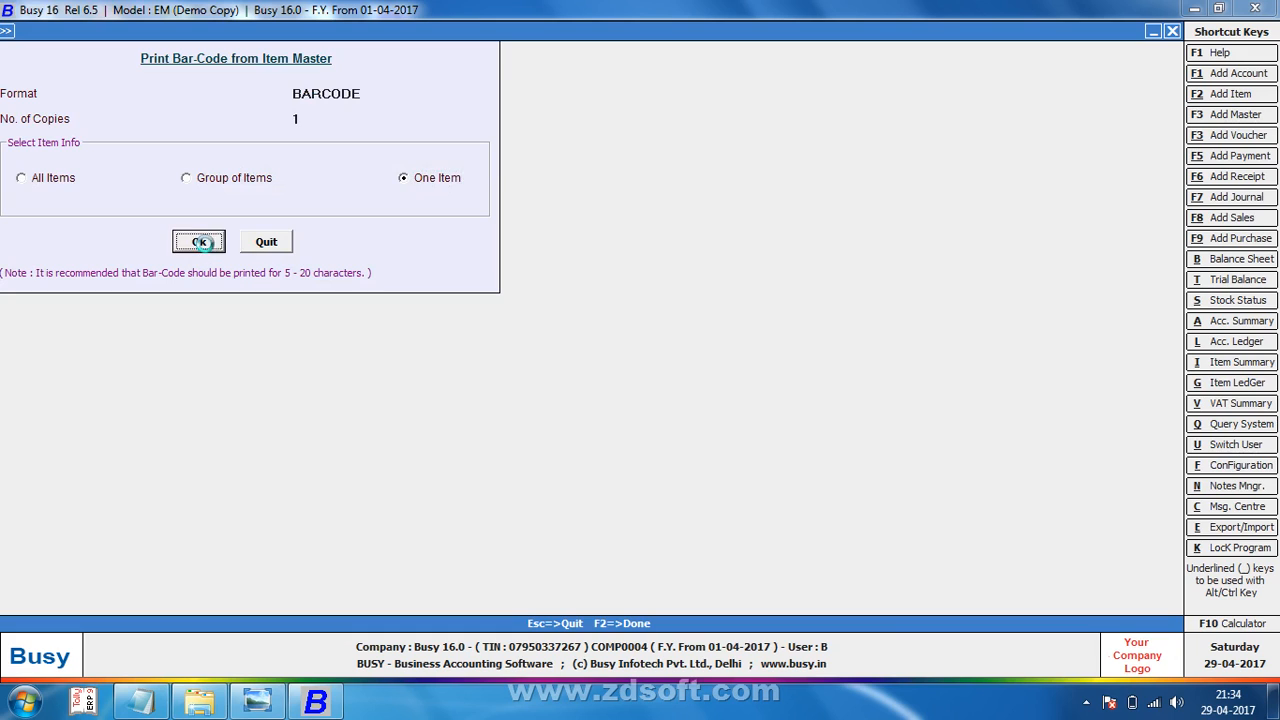
left_click(194, 160)
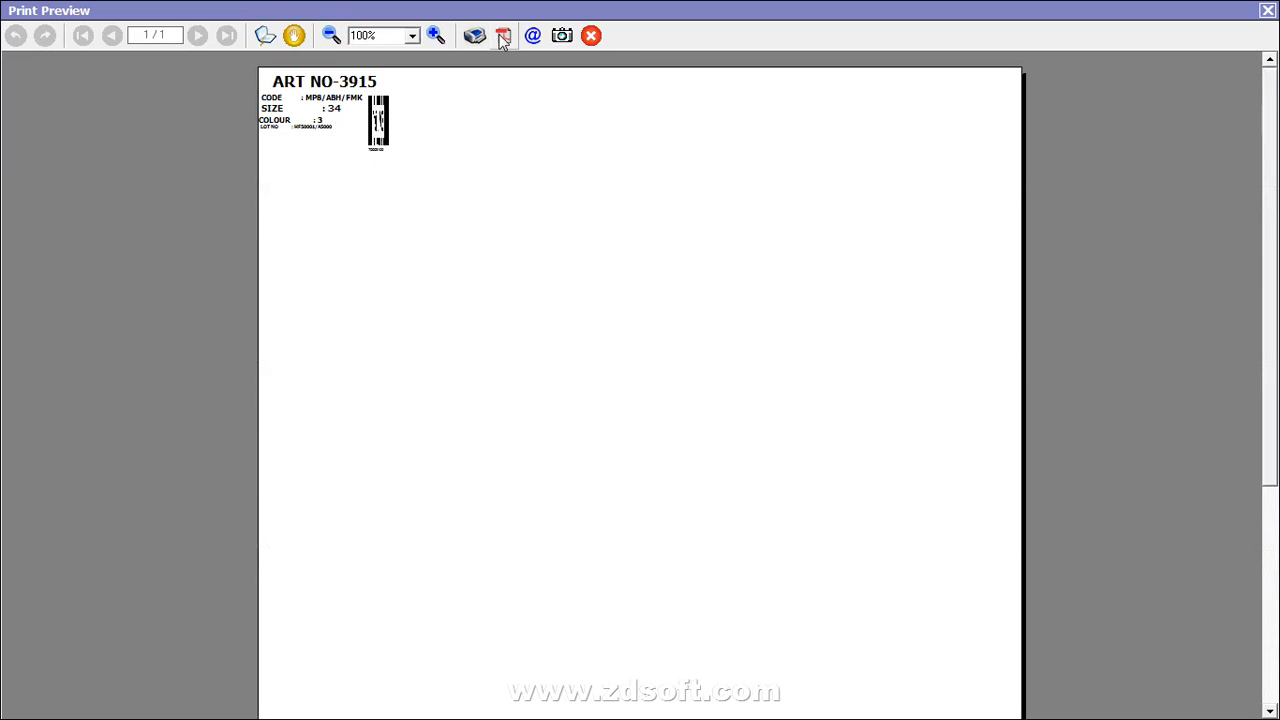
left_click(411, 35)
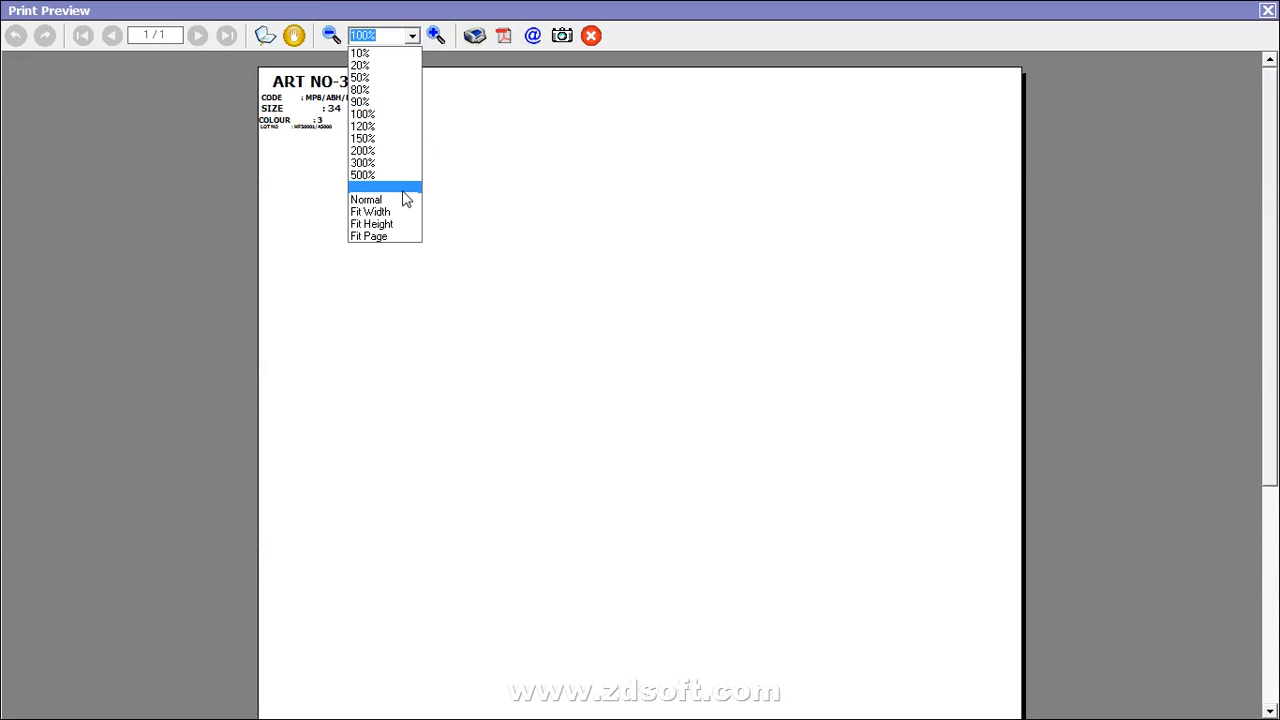
left_click(404, 176)
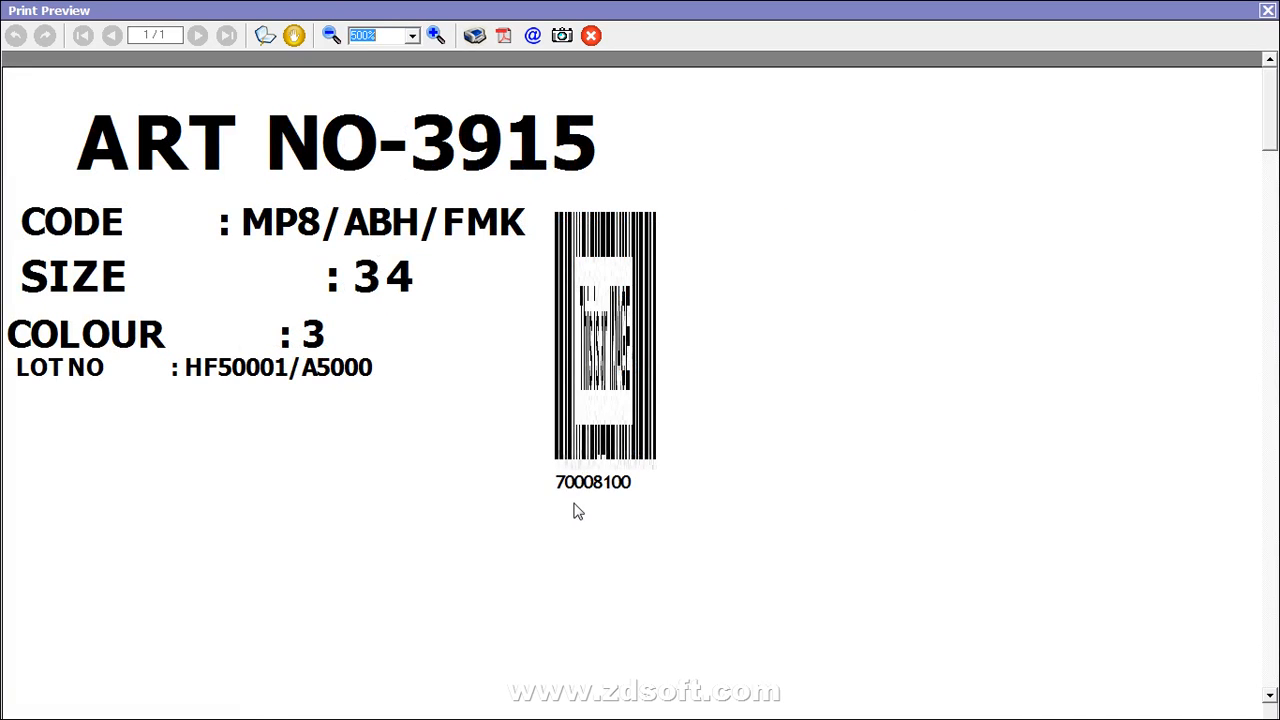
left_click(1265, 12)
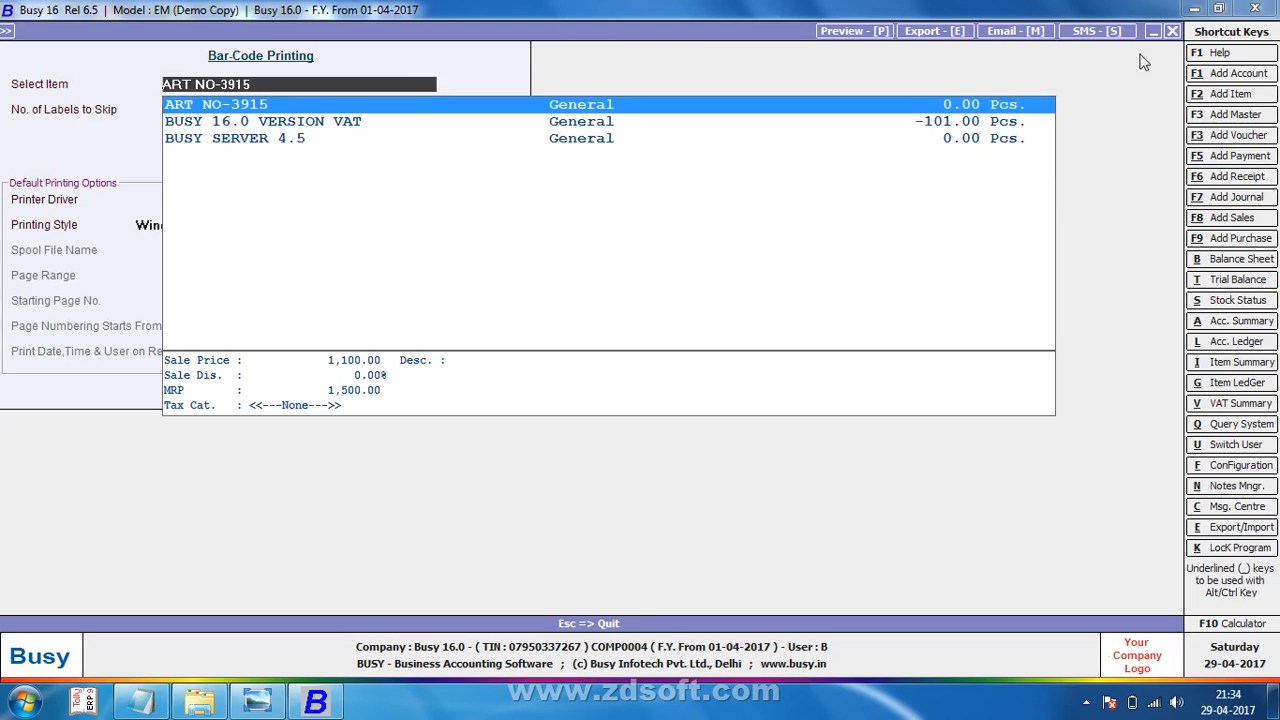
Step: Leave barcode printing and start adding a purchase voucher in the Main series
key("Escape")
key("Escape")
key("Right")
key("Right")
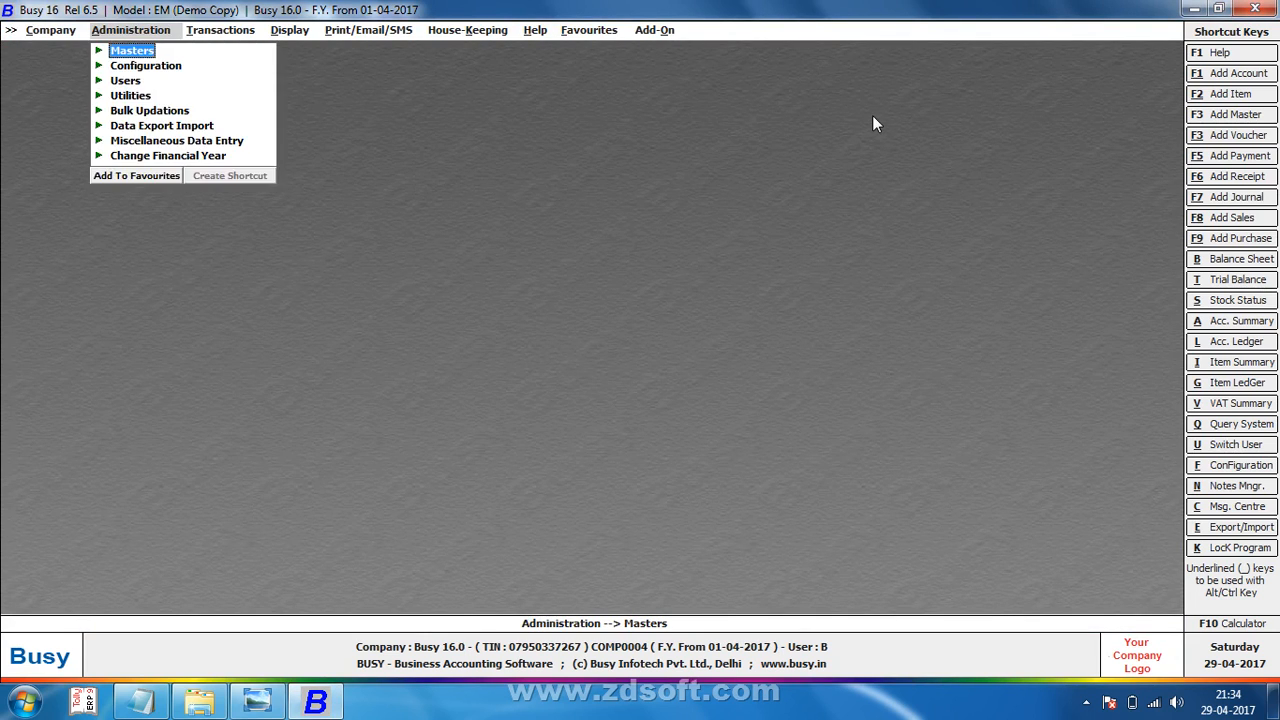
key("Down")
key("Down")
key("Down")
key("Return")
key("Return")
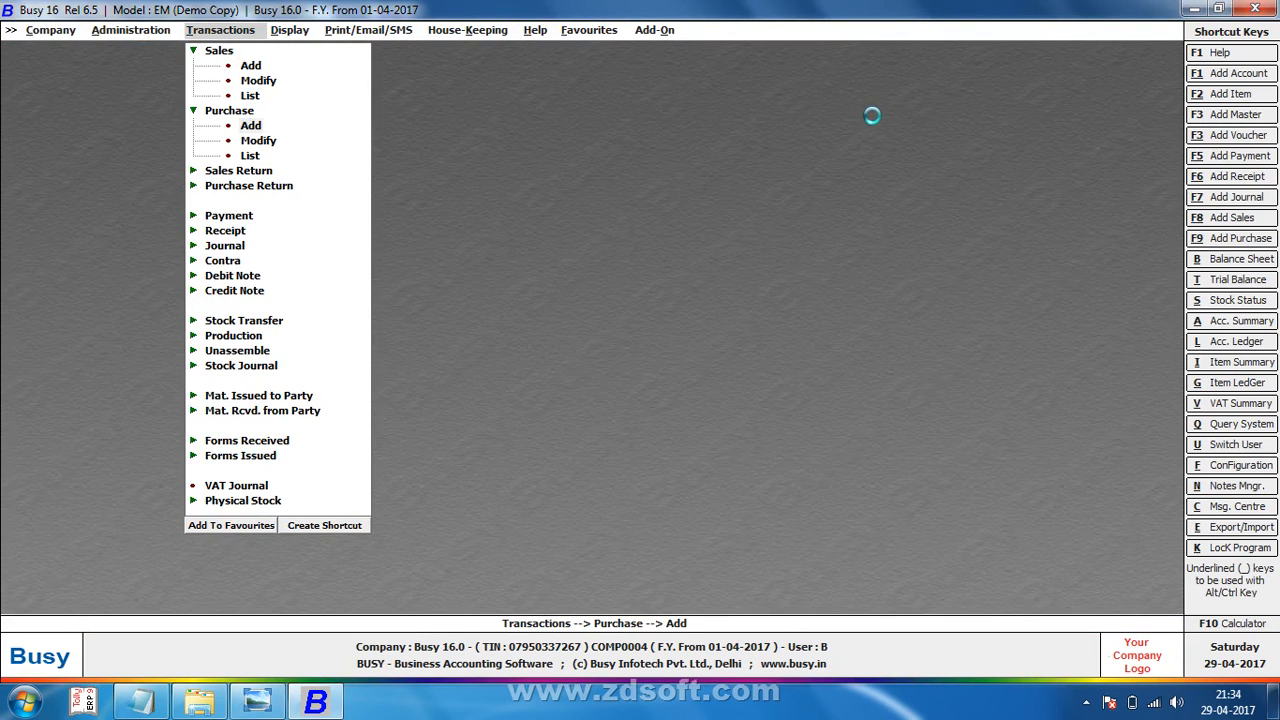
key("Return")
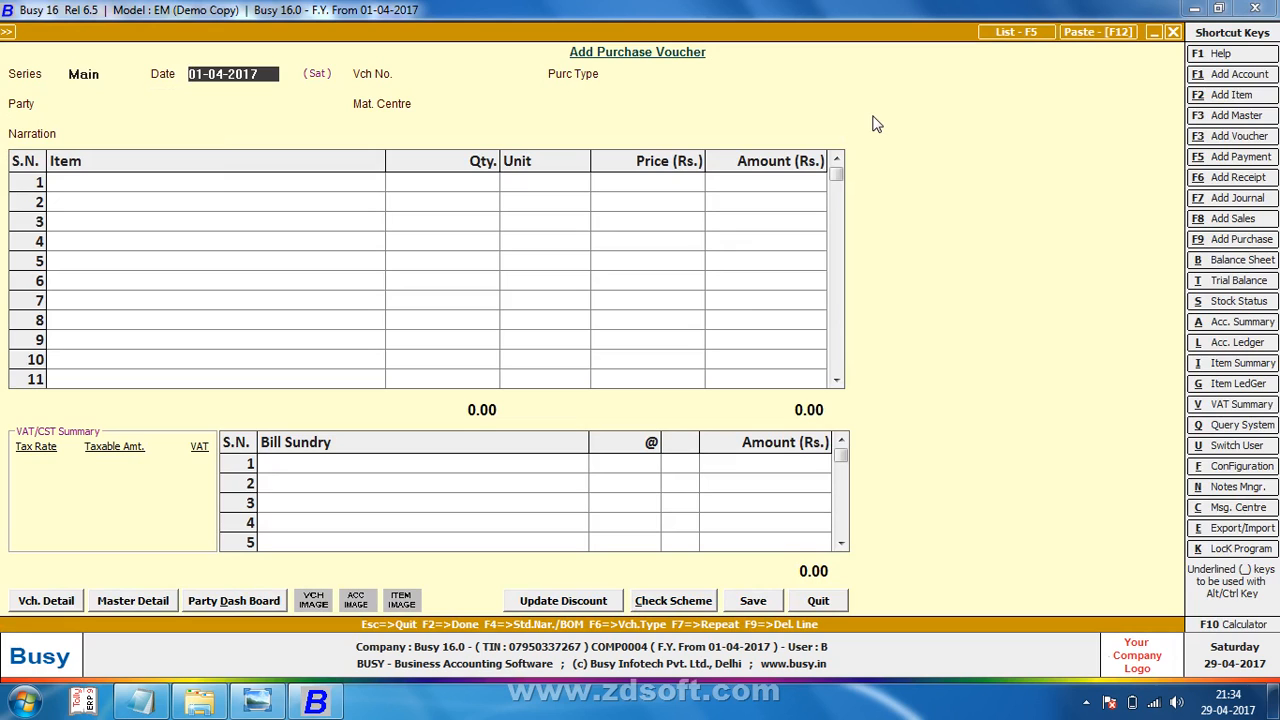
Step: Set Print Item Barcode After Saving to Y in the purchase voucher configuration, and leave the configuration and the blank voucher
left_click(46, 601)
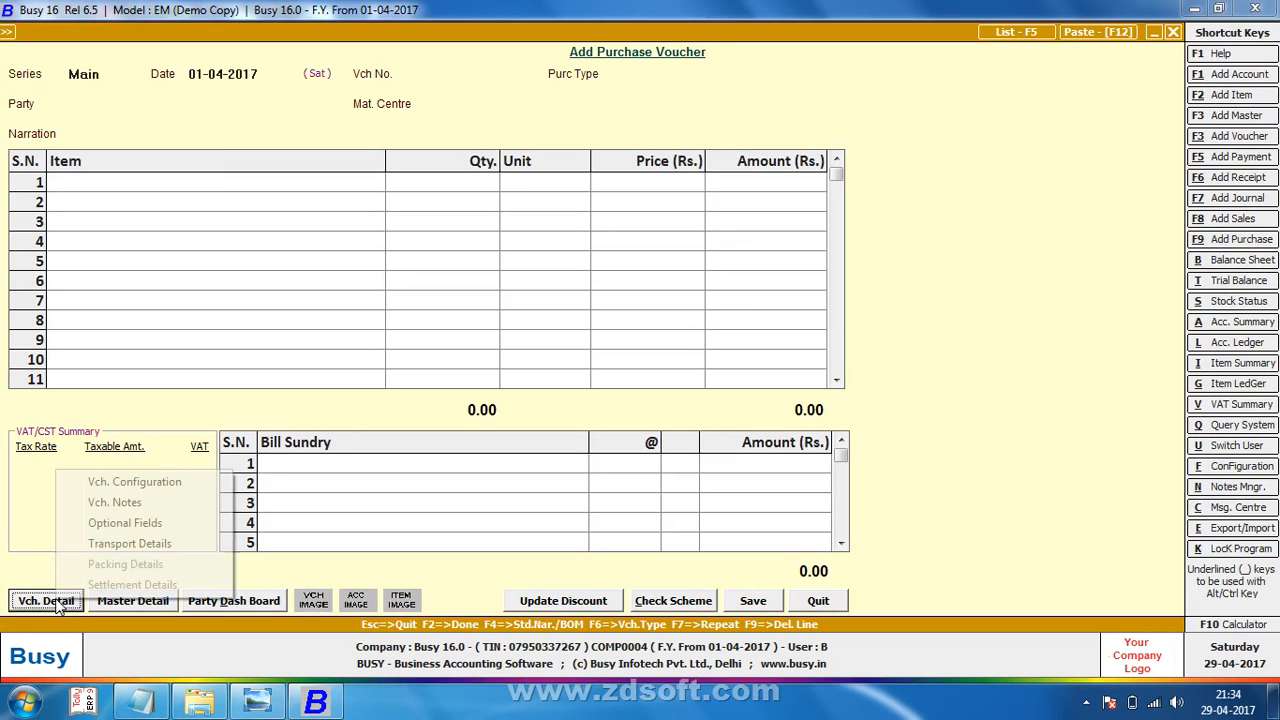
left_click(110, 481)
left_click(495, 238)
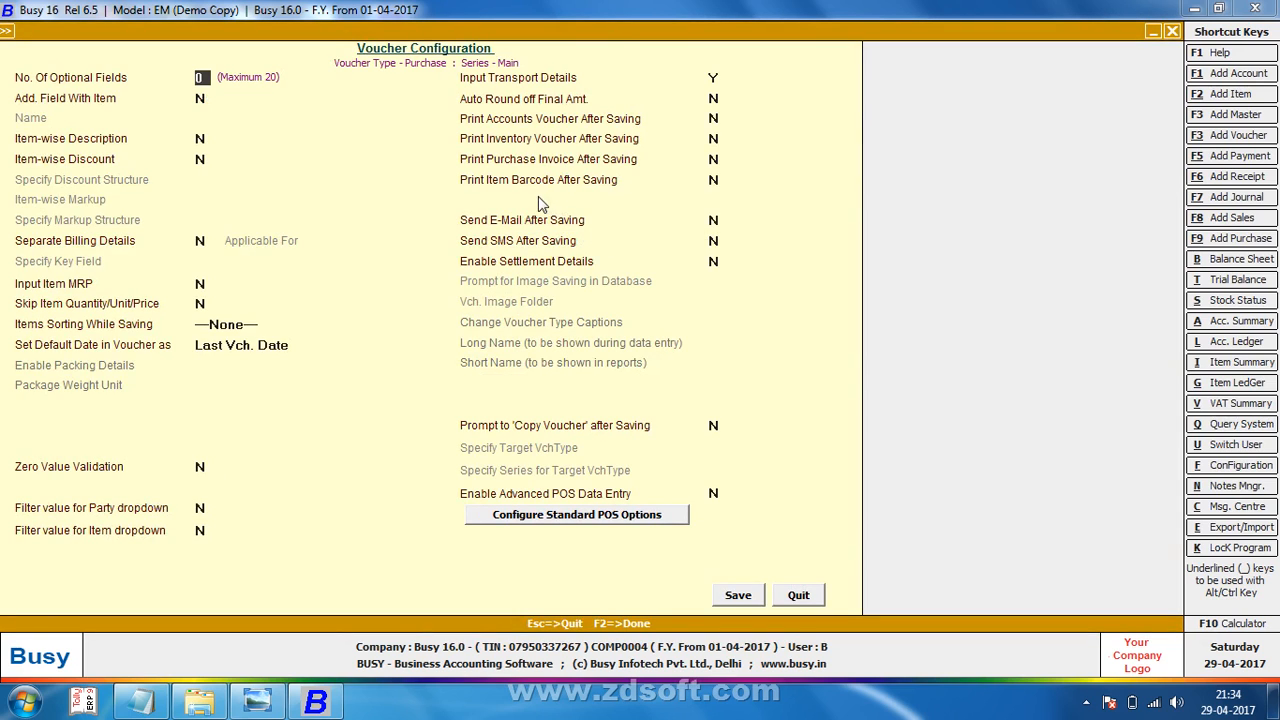
left_click(713, 180)
key("Return")
key("Return")
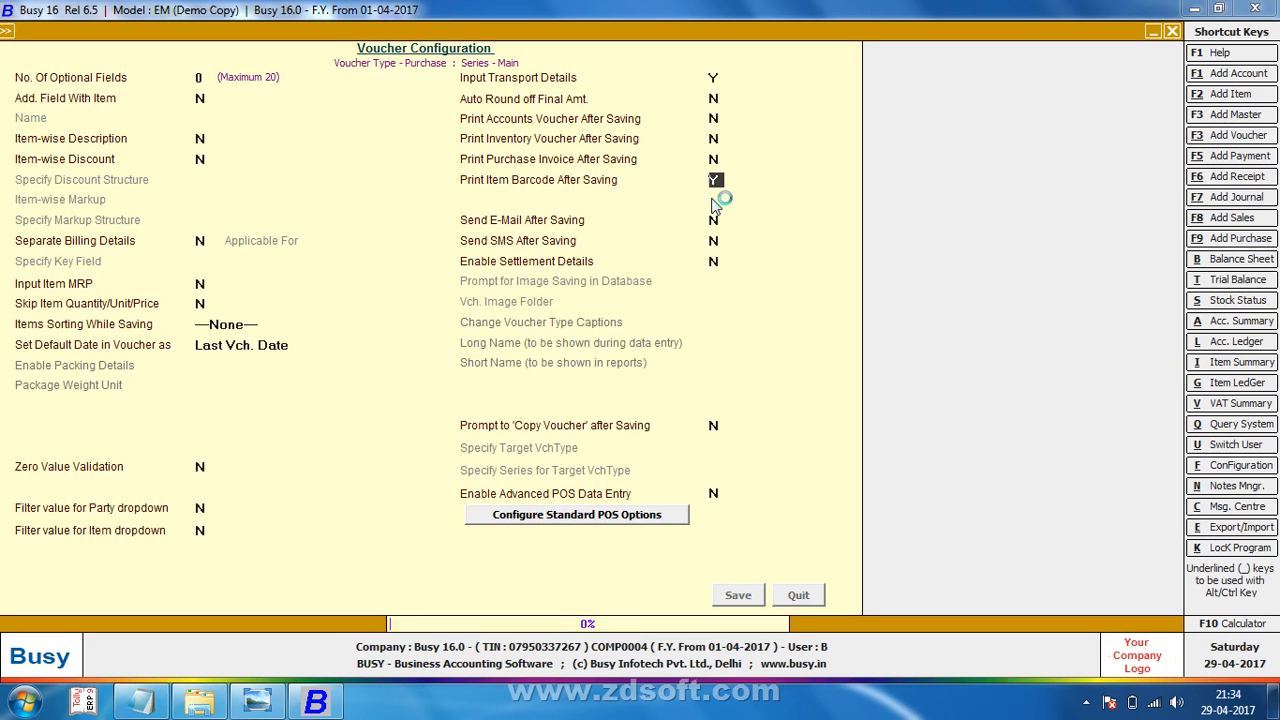
key("Escape")
key("Escape")
key("Escape")
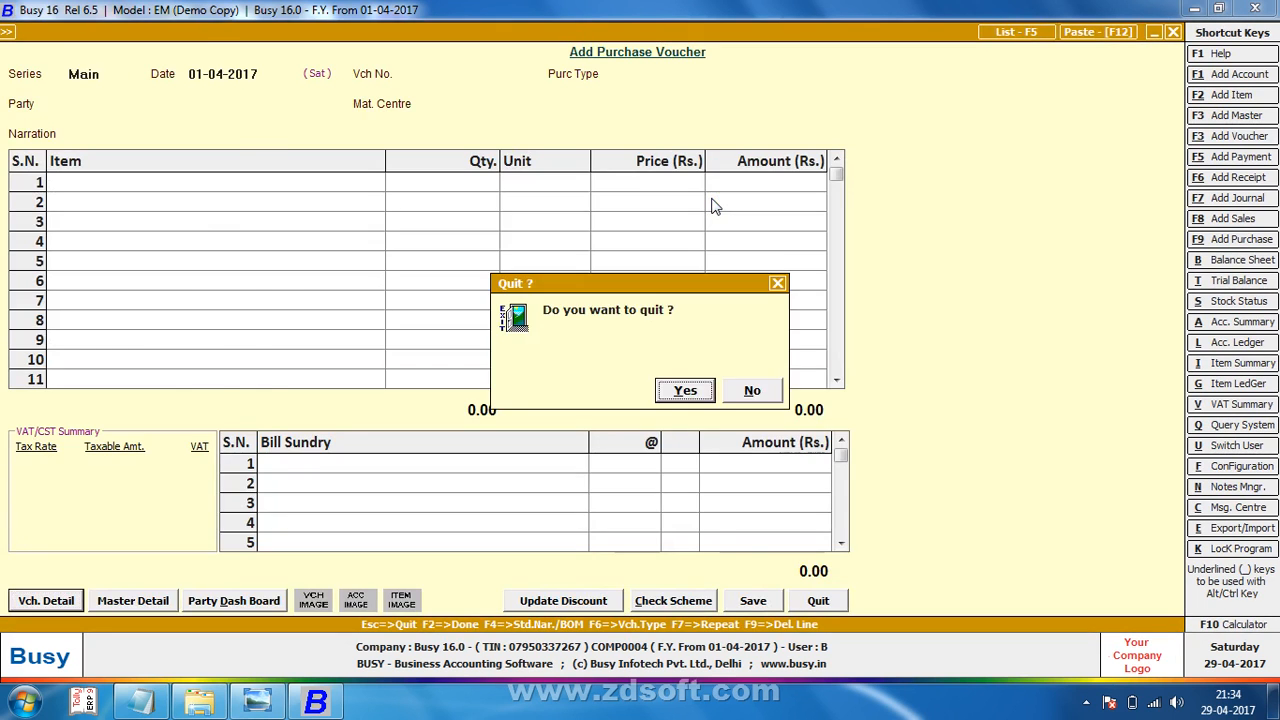
Step: Start a Main series purchase voucher dated 01-04-2017, number T-63., type VAT/Exempt, with party Busy Infotech Pvt. Ltd. and material centre Main Store
key("Return")
key("Return")
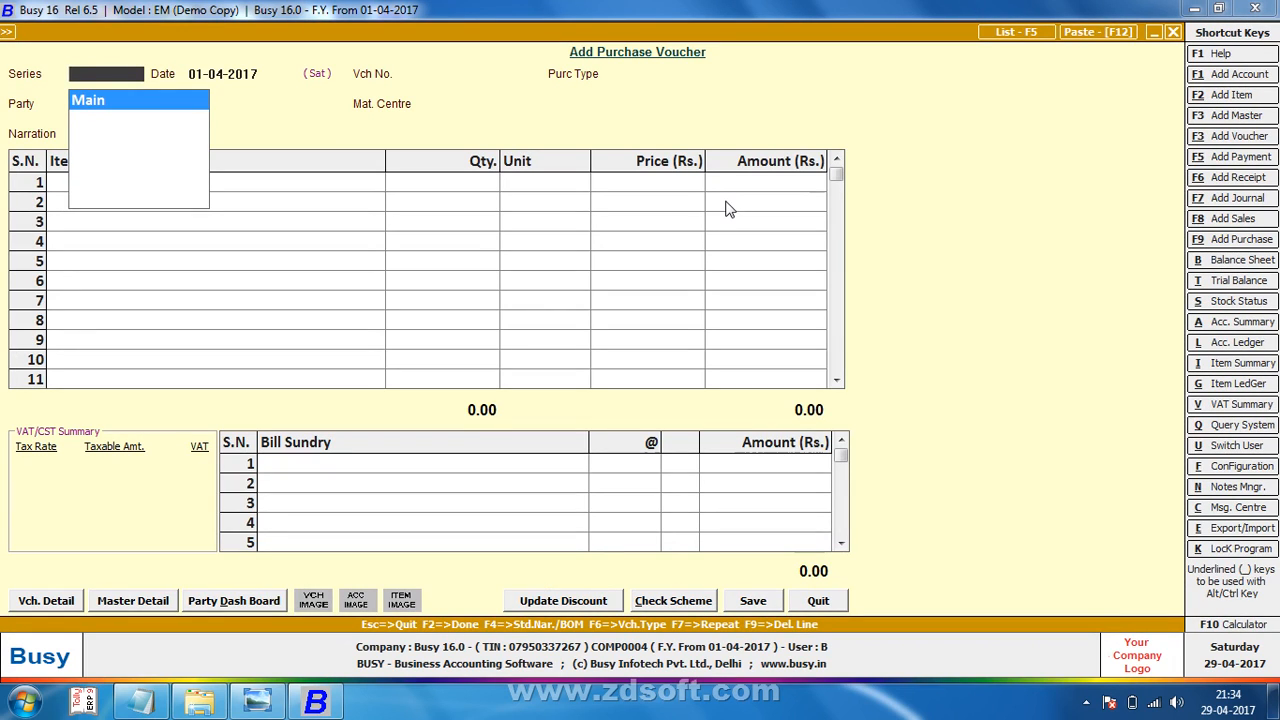
key("Return")
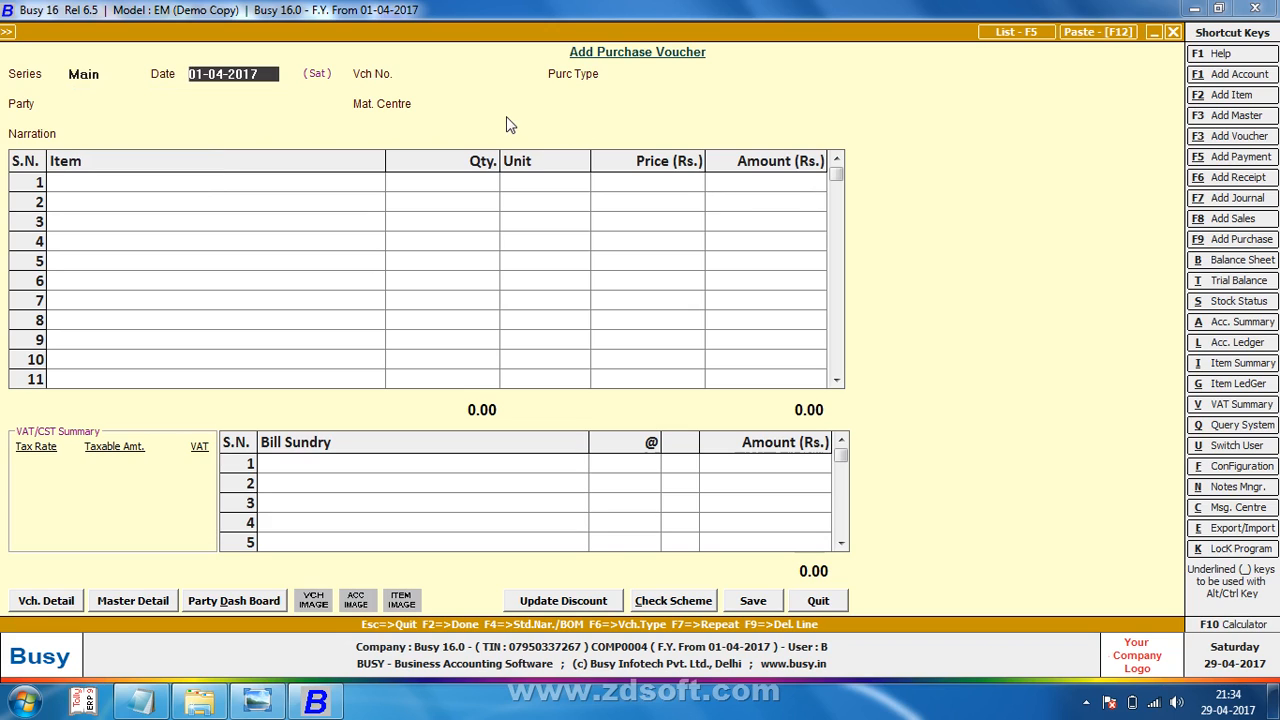
key("Return")
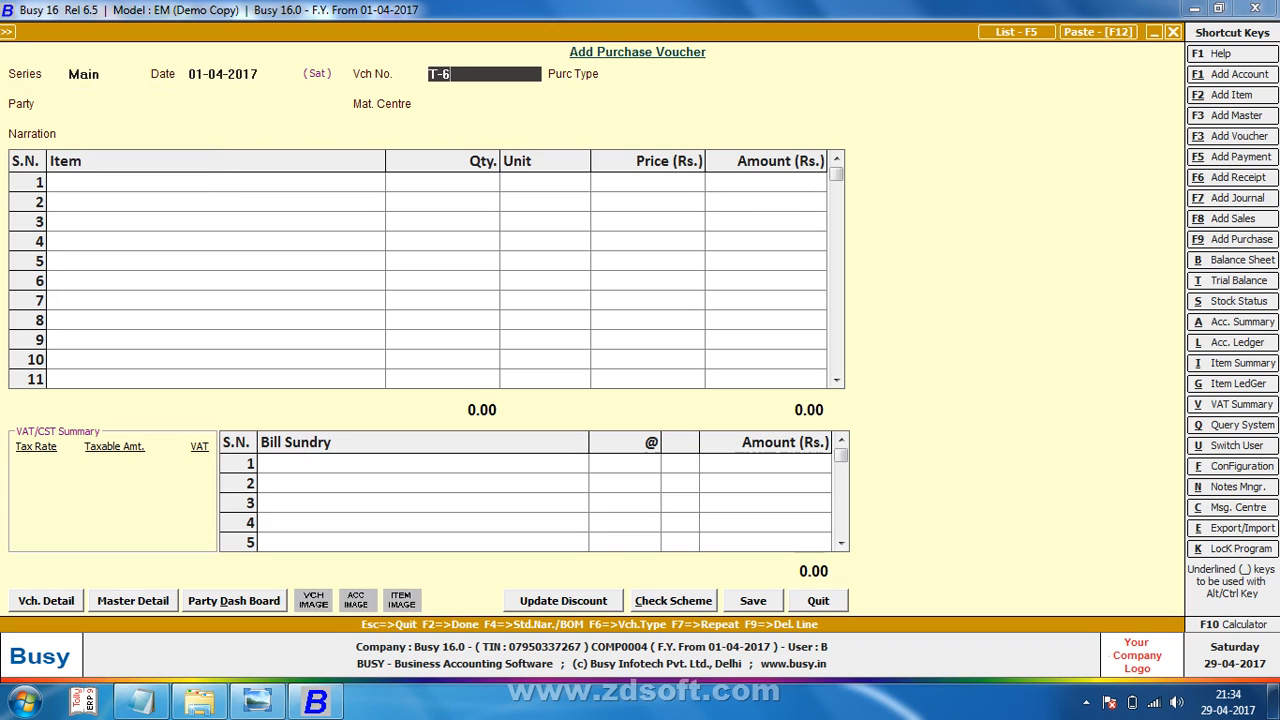
key("Return")
key("Return")
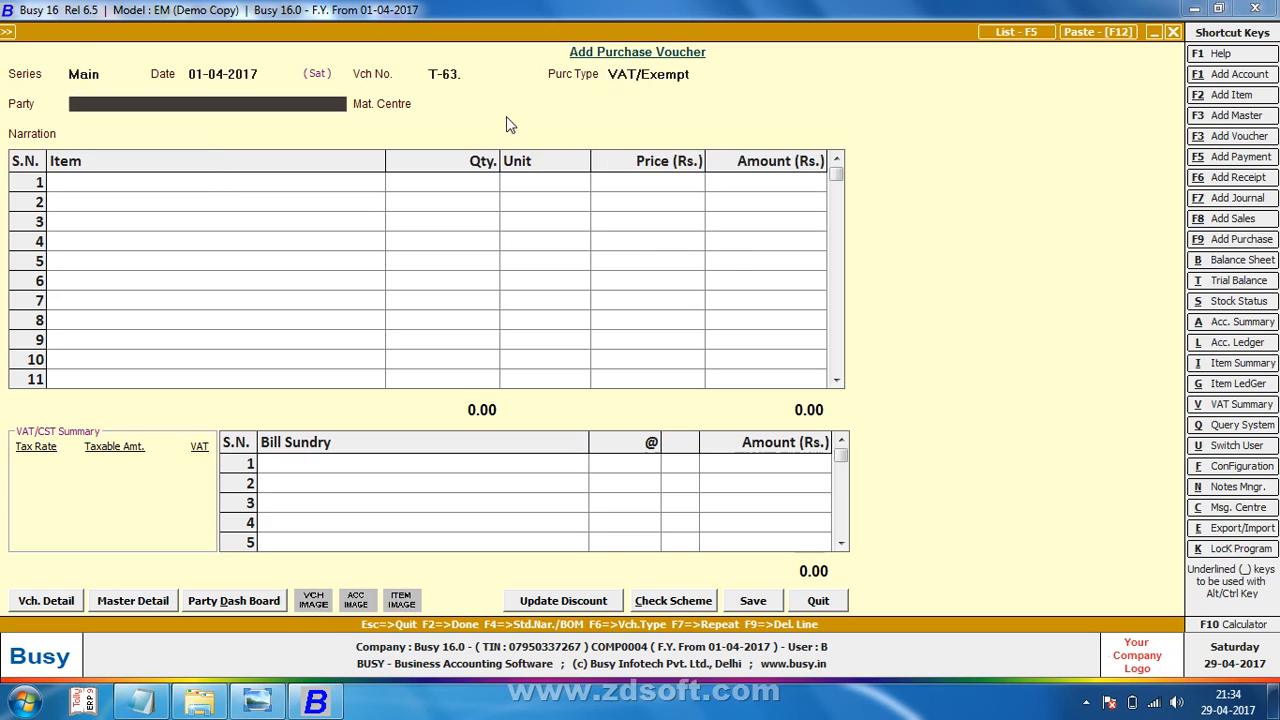
key("Return")
key("Return")
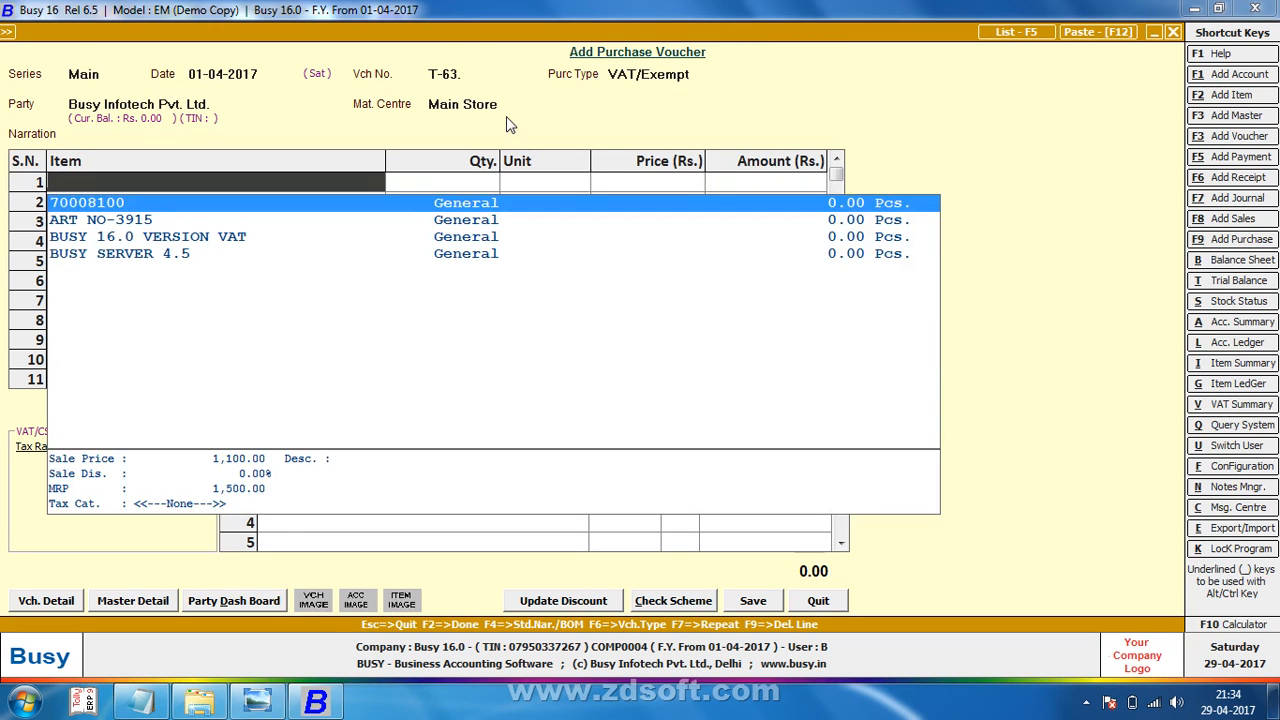
Step: Enter item ART NO-3915 in the voucher's first row with quantity 1 Pcs. at a price of 1,000.00
key("Down")
key("Return")
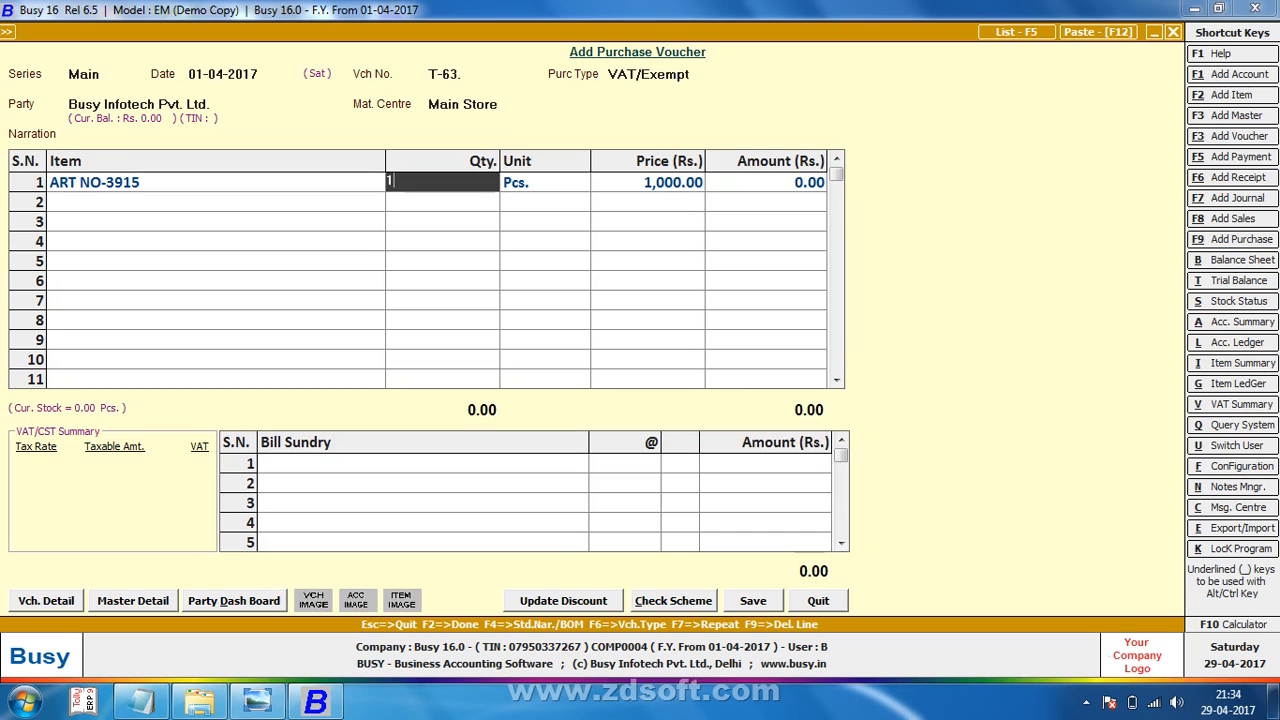
type("1")
key("Return")
key("Return")
key("Return")
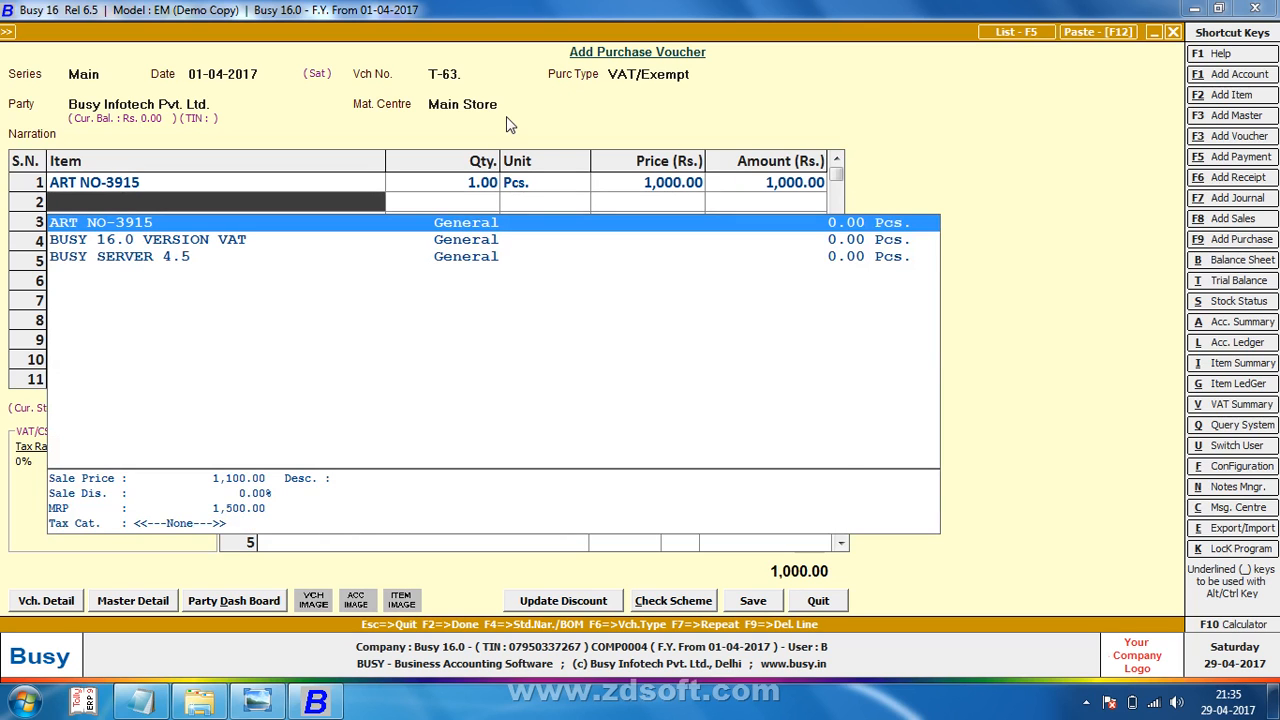
key("F3")
type("ART NO -786")
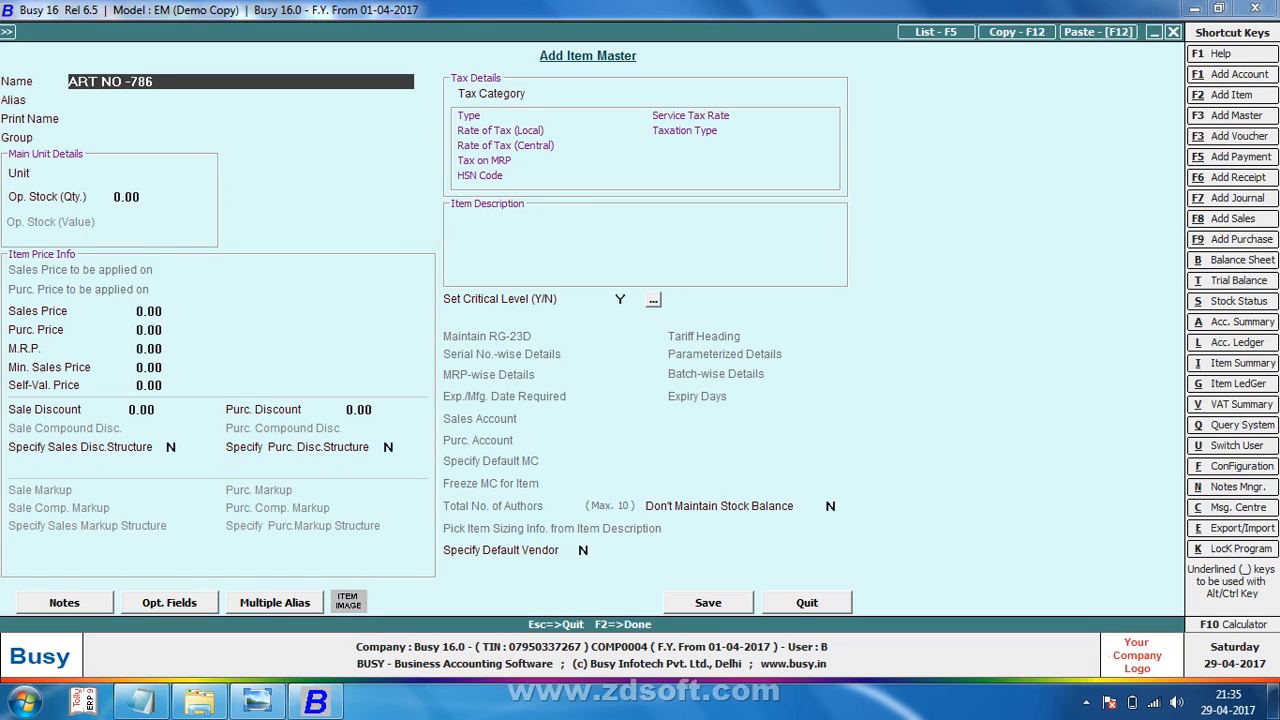
key("Return")
type("780")
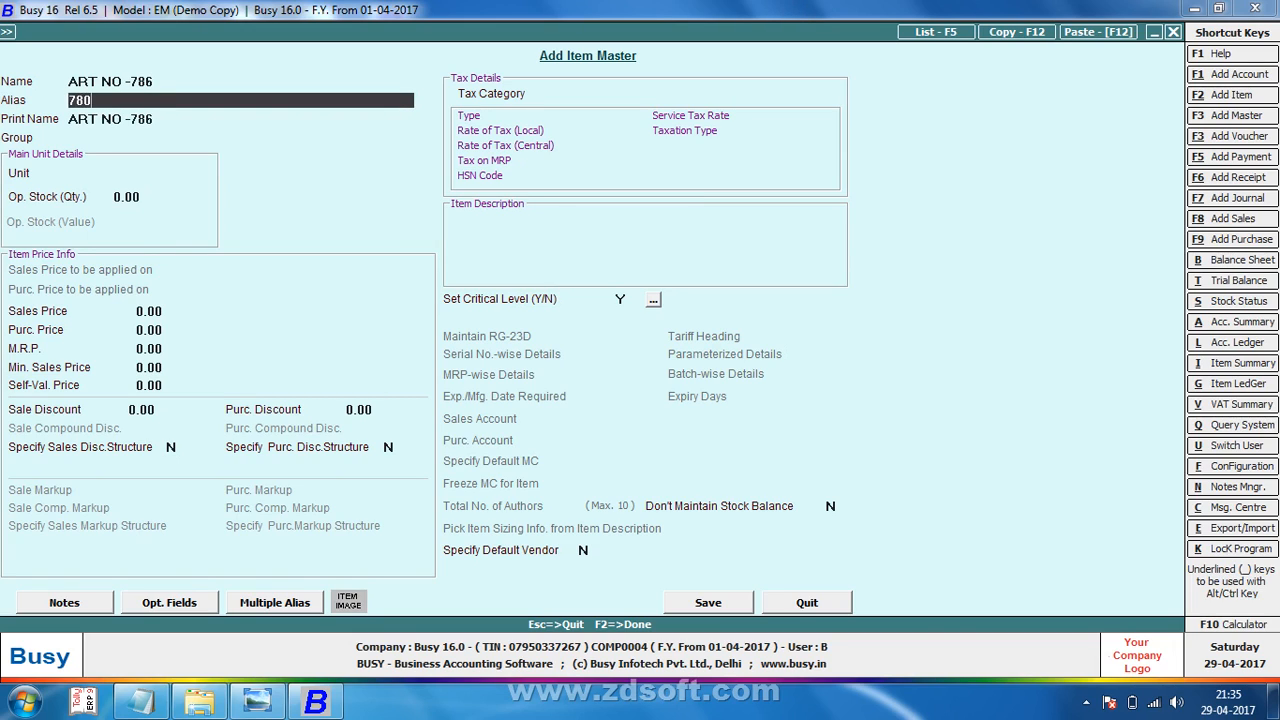
type("000000012365")
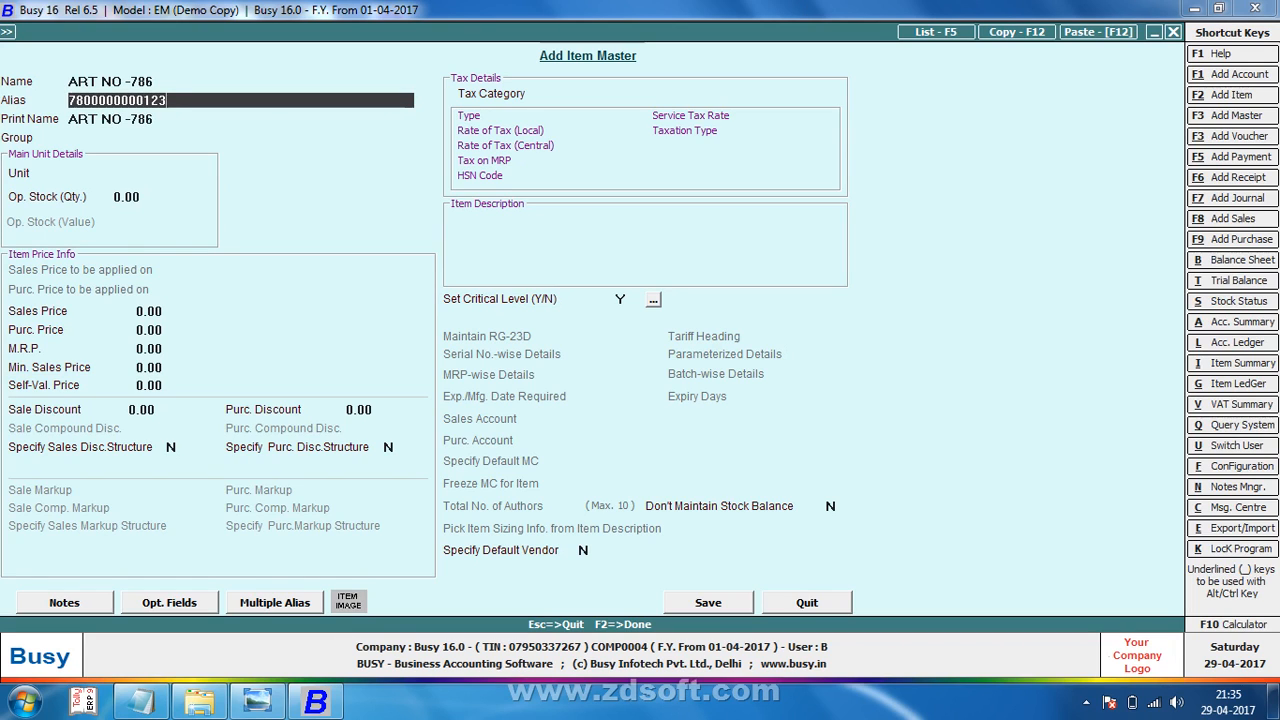
key("Return")
key("Return")
key("Return")
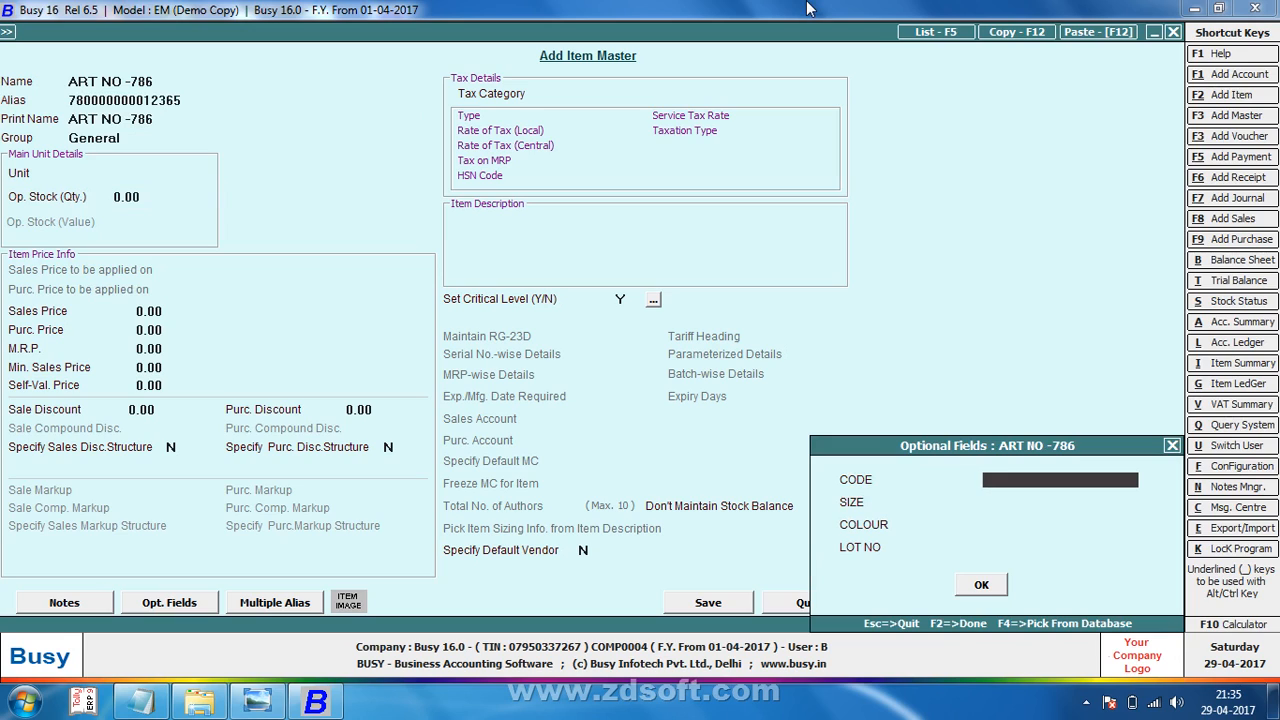
Step: Fill in the item's optional fields with CODE F/4/4/A/*01, SIZE 34, COLOUR 3 and LOT NO "LOT NO 01", and confirm them
type("F/4/4/A/*01")
key("Return")
type("34")
key("Return")
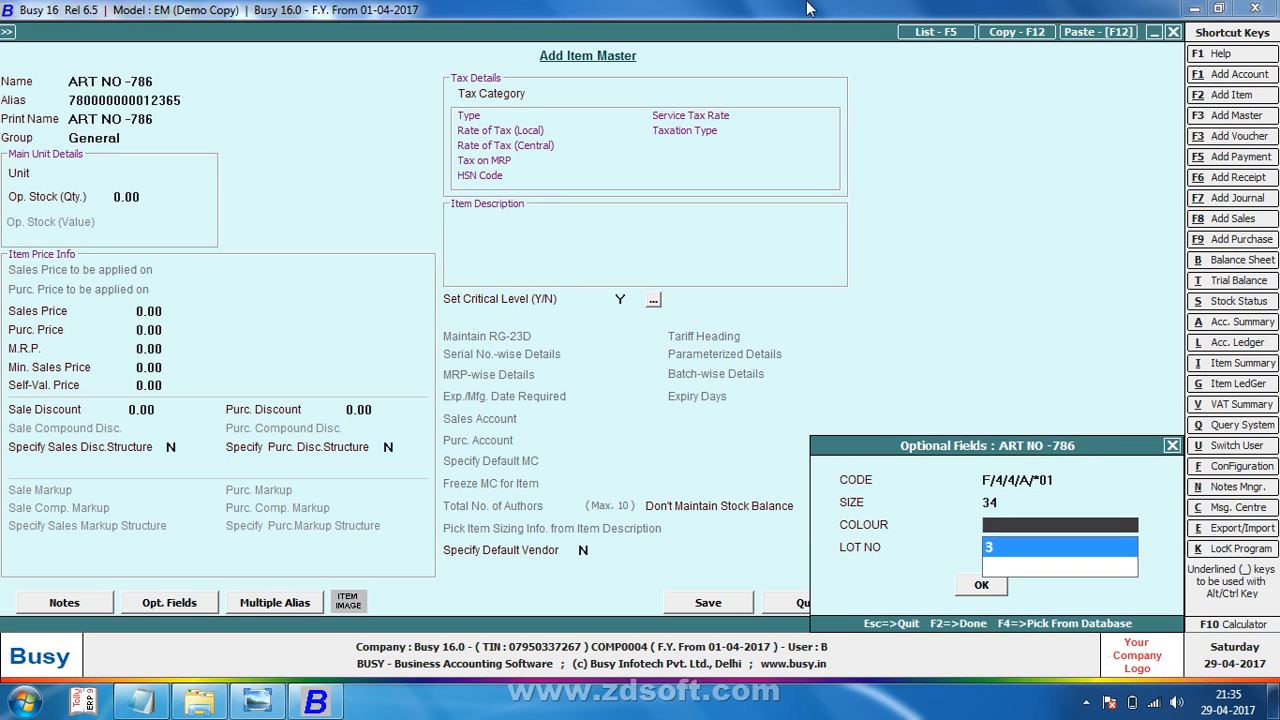
key("Return")
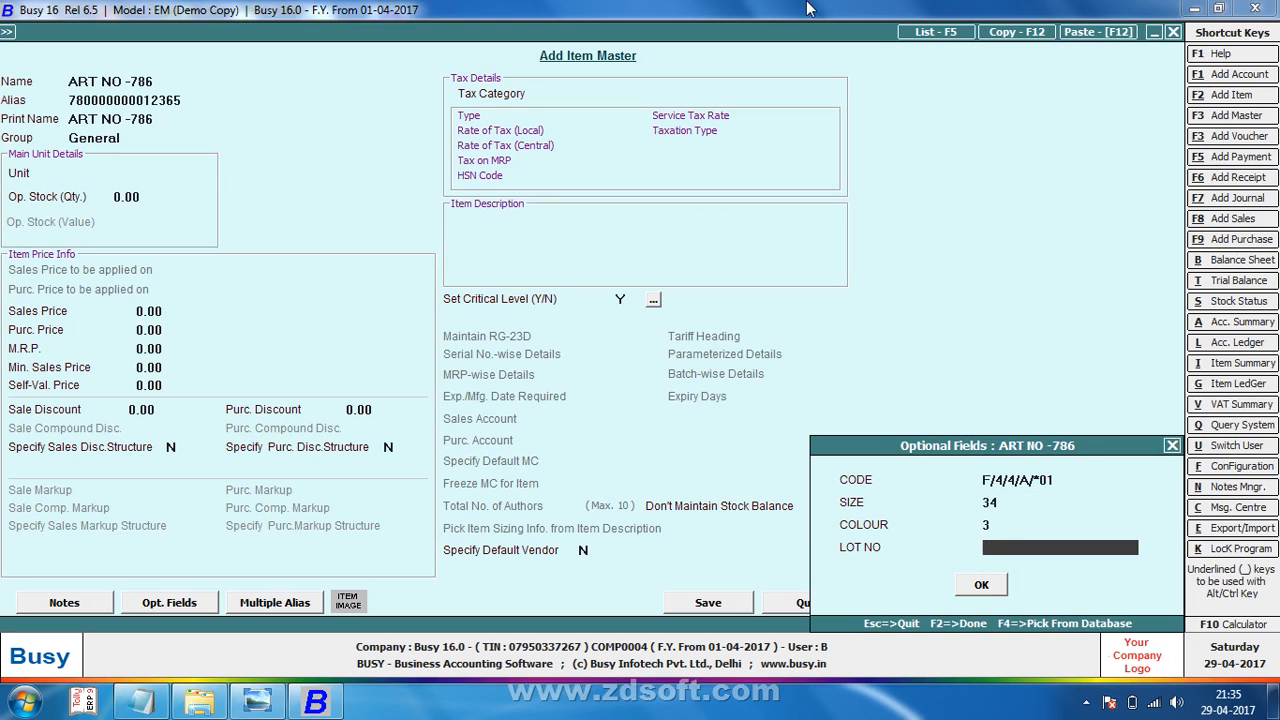
type("LOT NO 01")
key("Return")
key("Return")
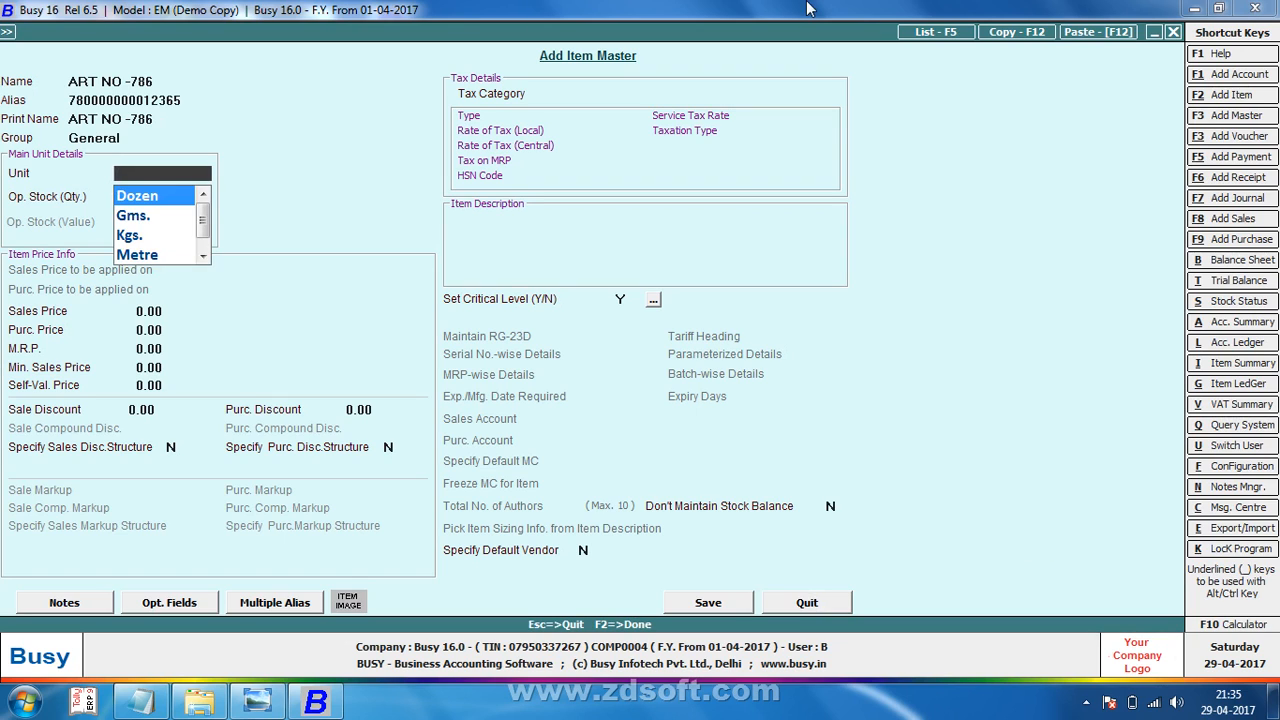
Step: Set the new item's unit to Pcs., sales price to 110 and purchase price to 105, and save the item master
type("p")
key("Return")
key("Return")
type("110")
key("Return")
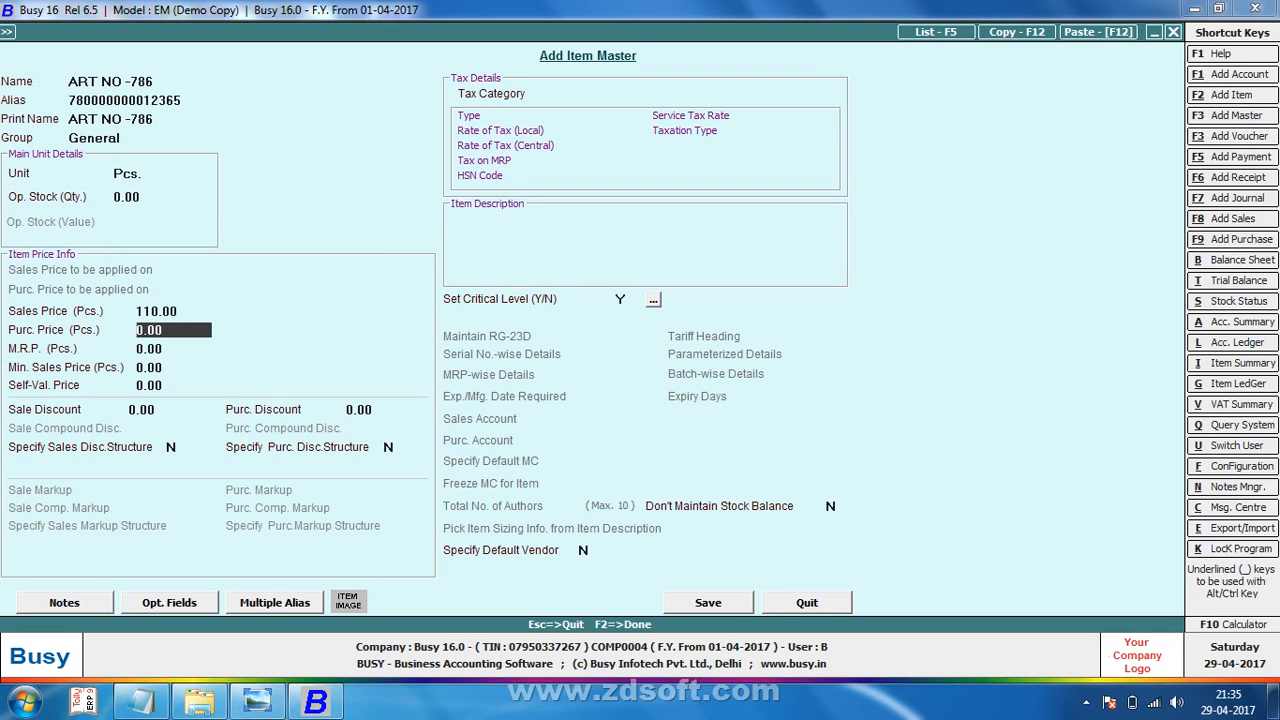
type("105")
key("F2")
key("Return")
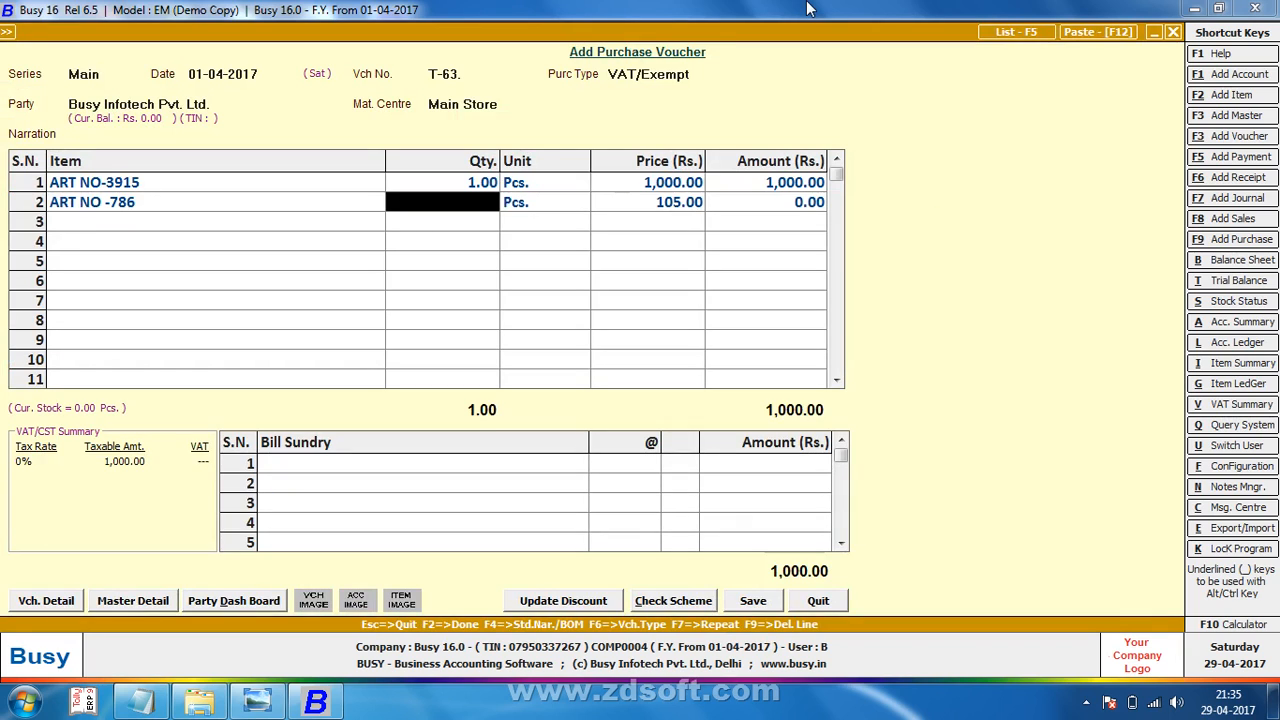
Step: Enter quantity 1 for ART NO -786 in the second row and save the purchase voucher without bill sundries
type("1")
key("Return")
key("F2")
key("F2")
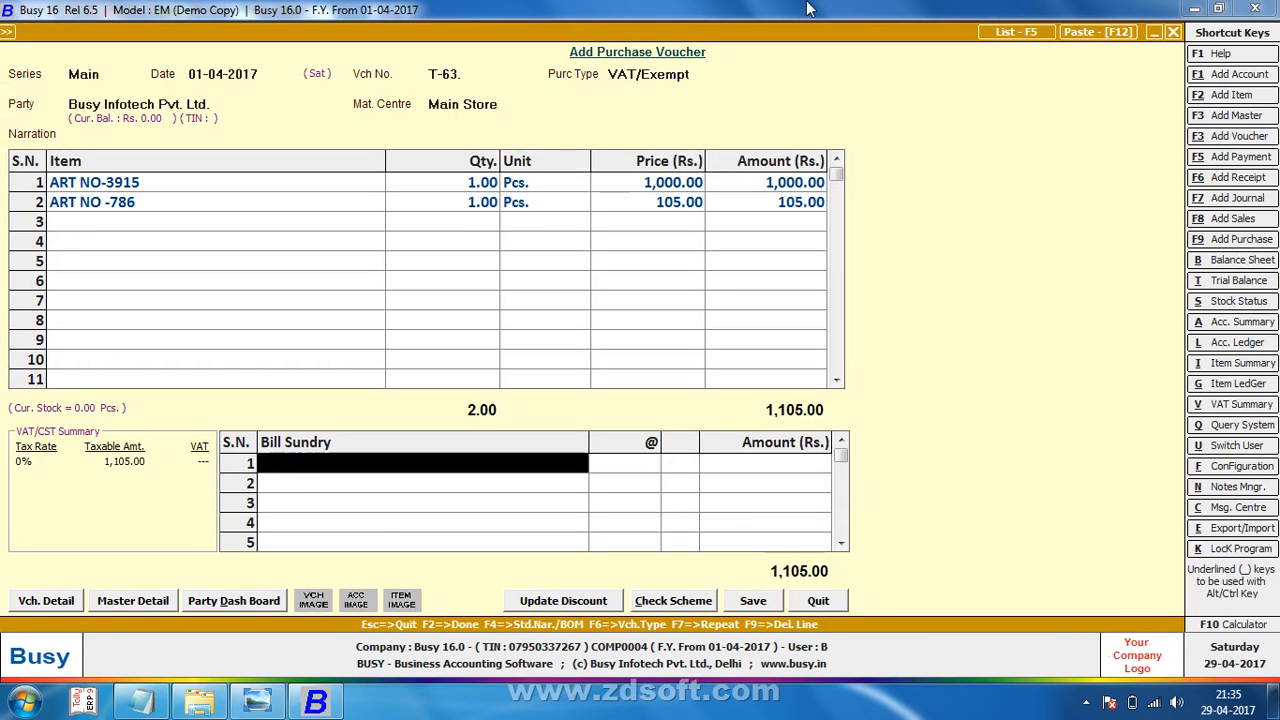
key("Return")
key("Return")
key("Return")
key("Return")
key("Return")
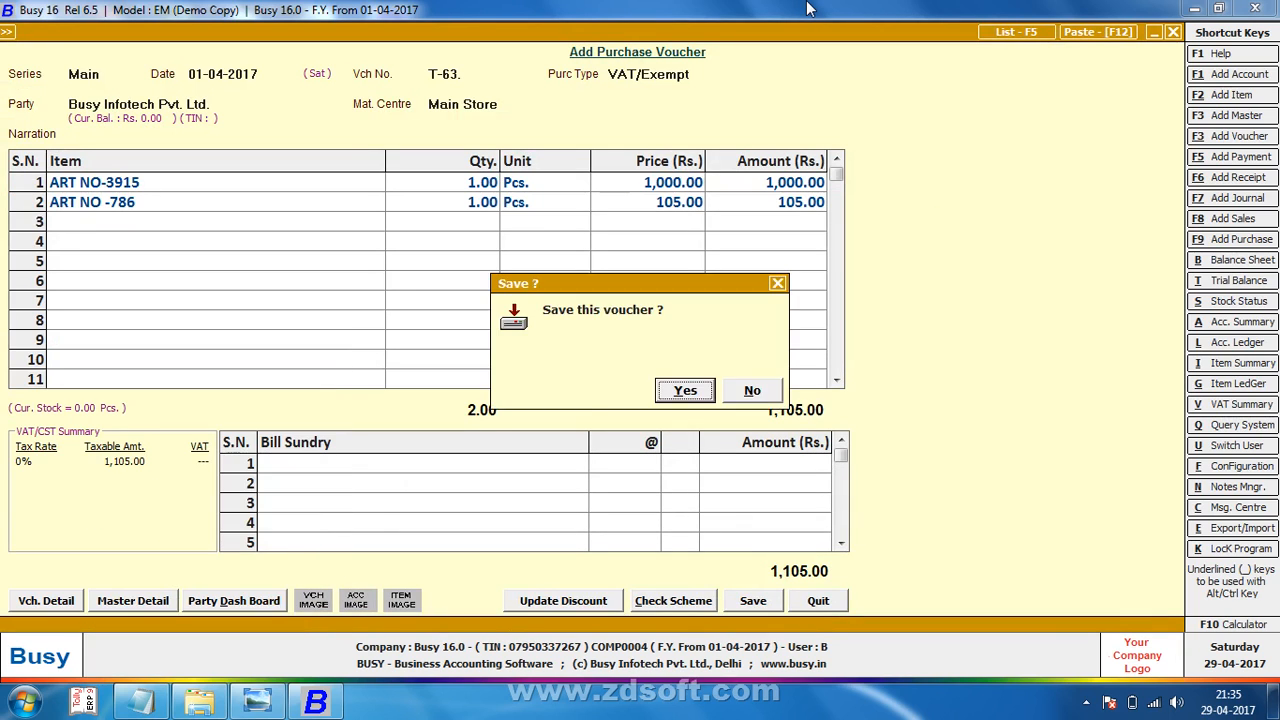
key("Return")
Step: Load the voucher's items for barcode printing in the BARCODE format and generate a preview of their labels
key("Return")
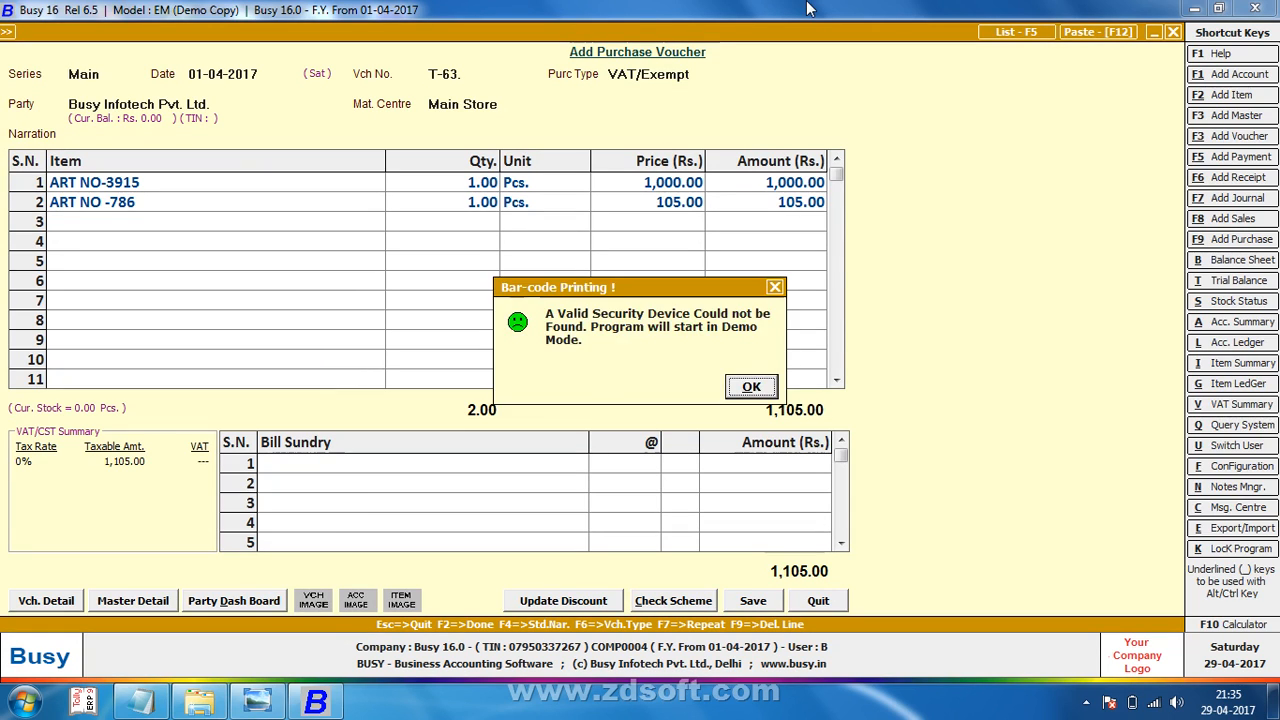
key("Return")
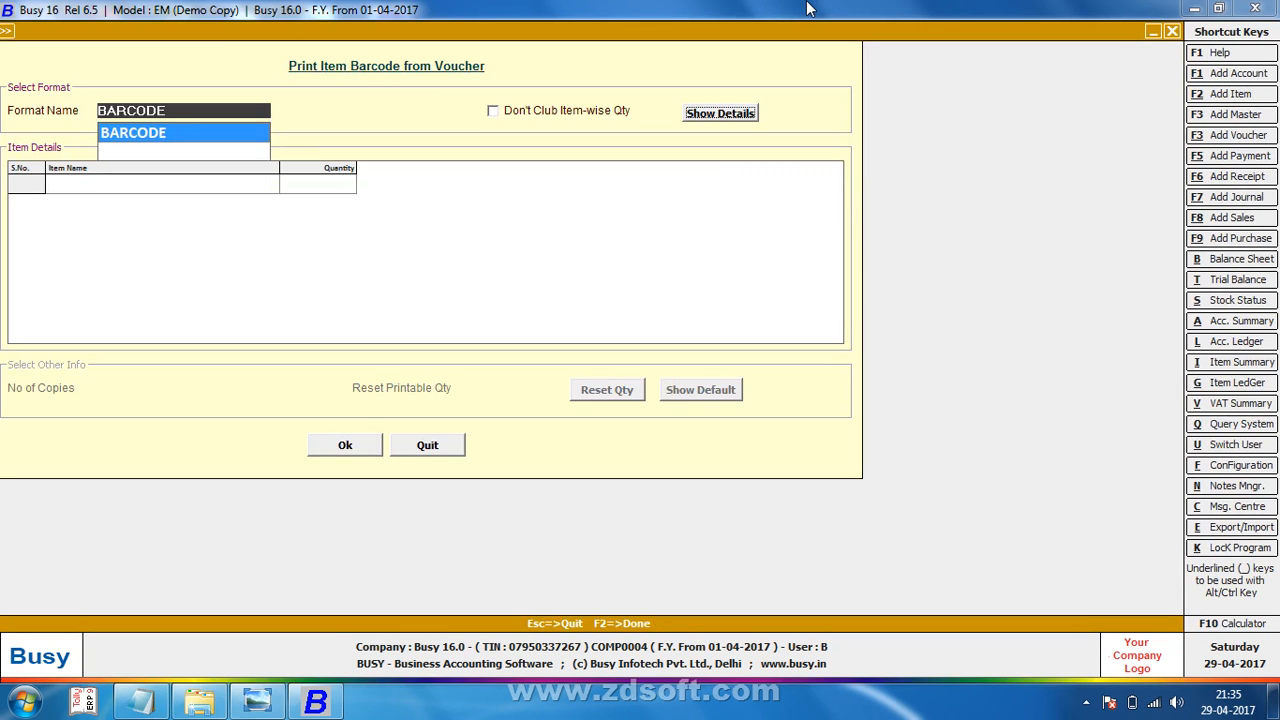
key("Return")
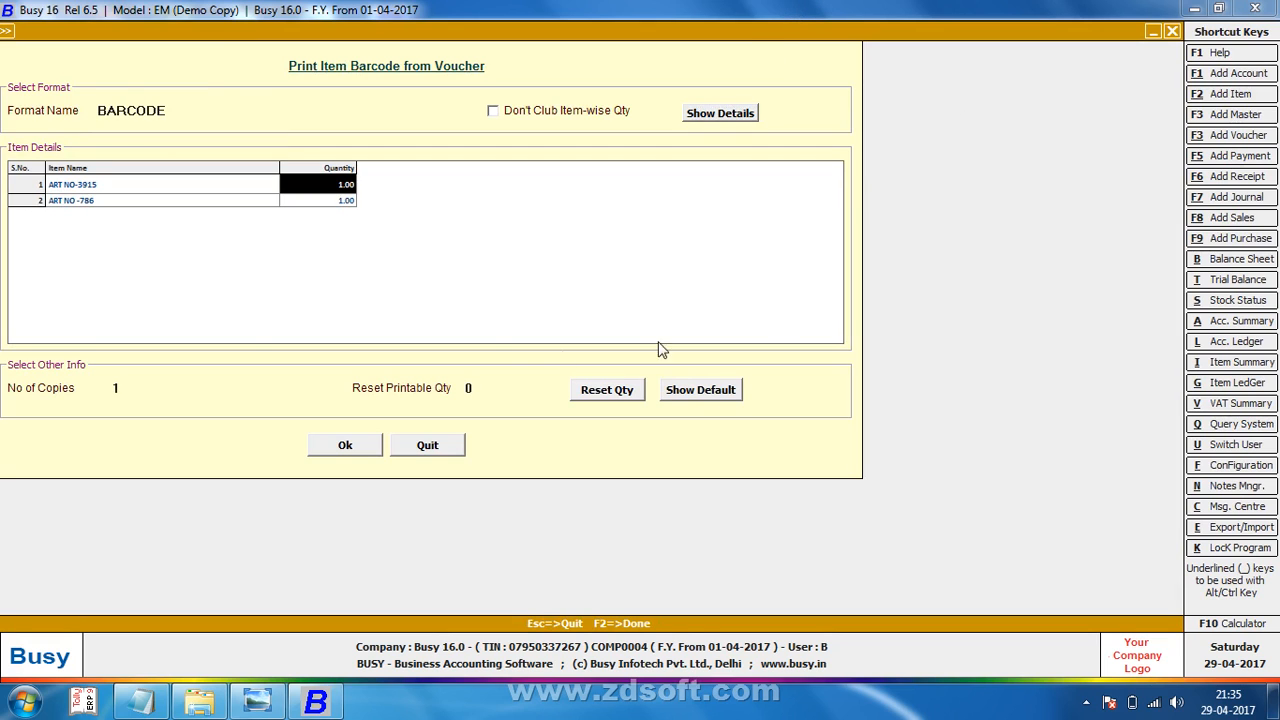
left_click(360, 447)
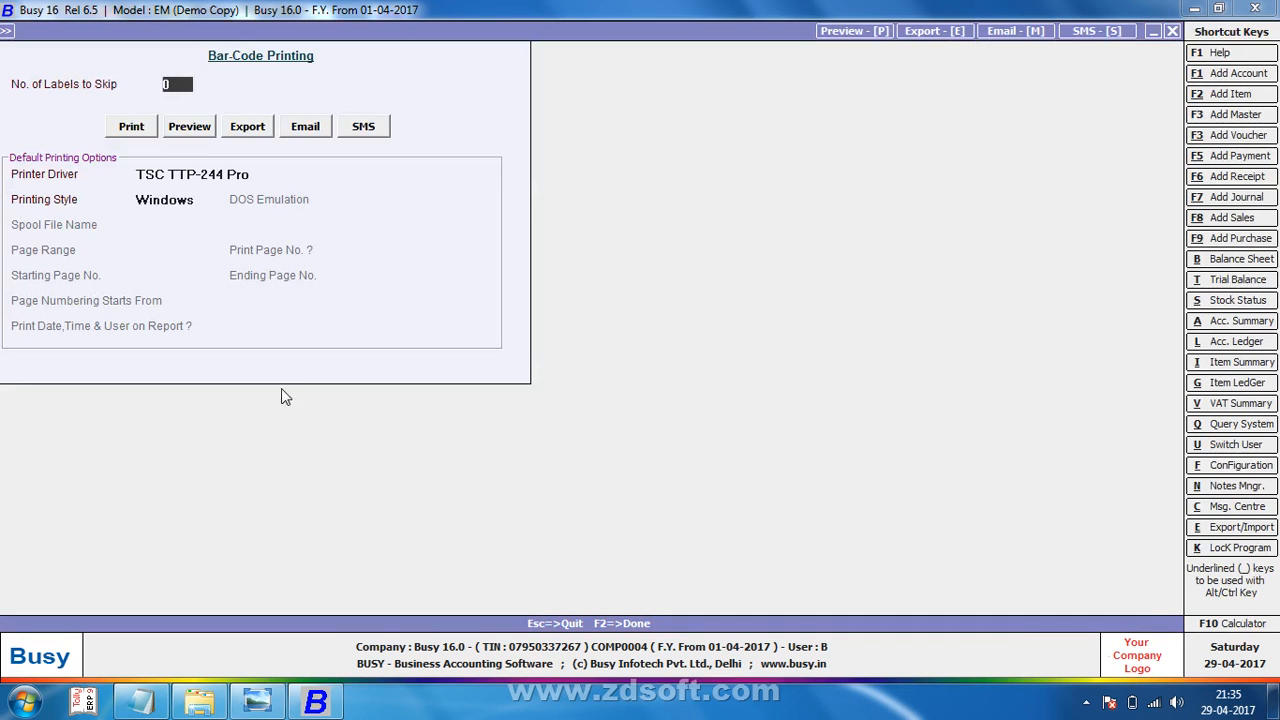
left_click(188, 127)
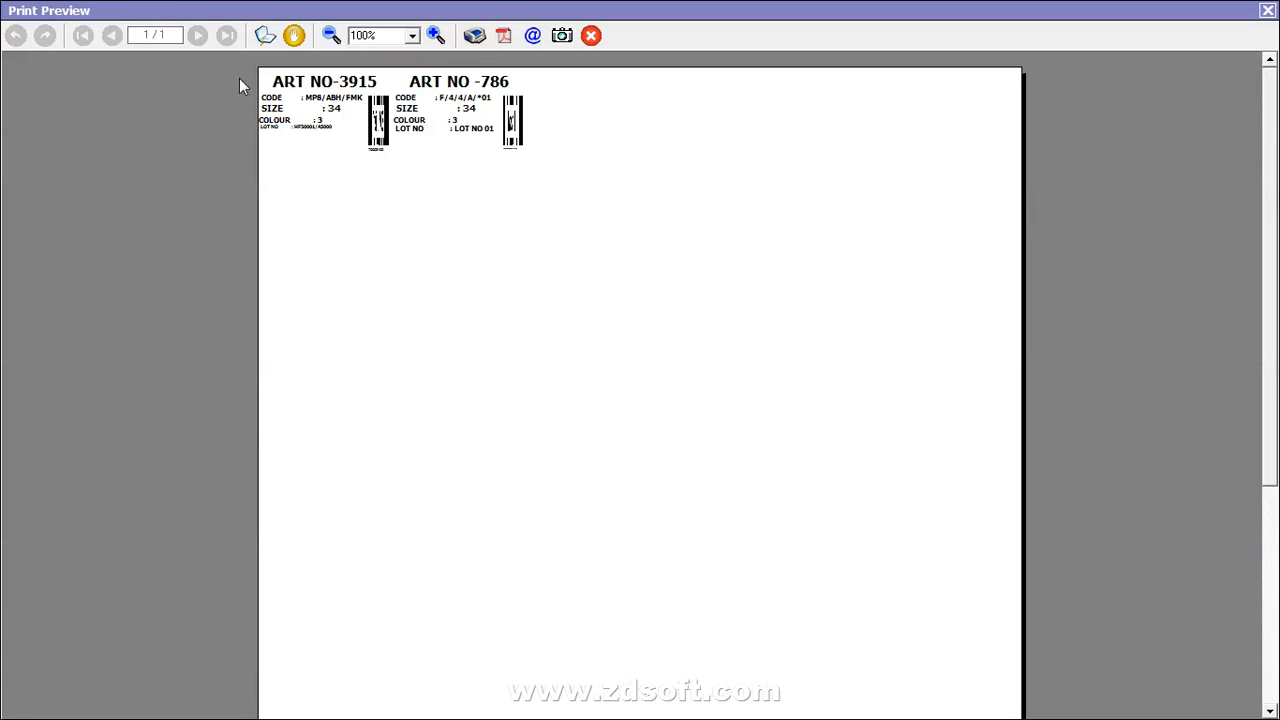
Step: Examine both item labels in the print preview at 500% zoom, and close the preview and printing options
left_click(412, 36)
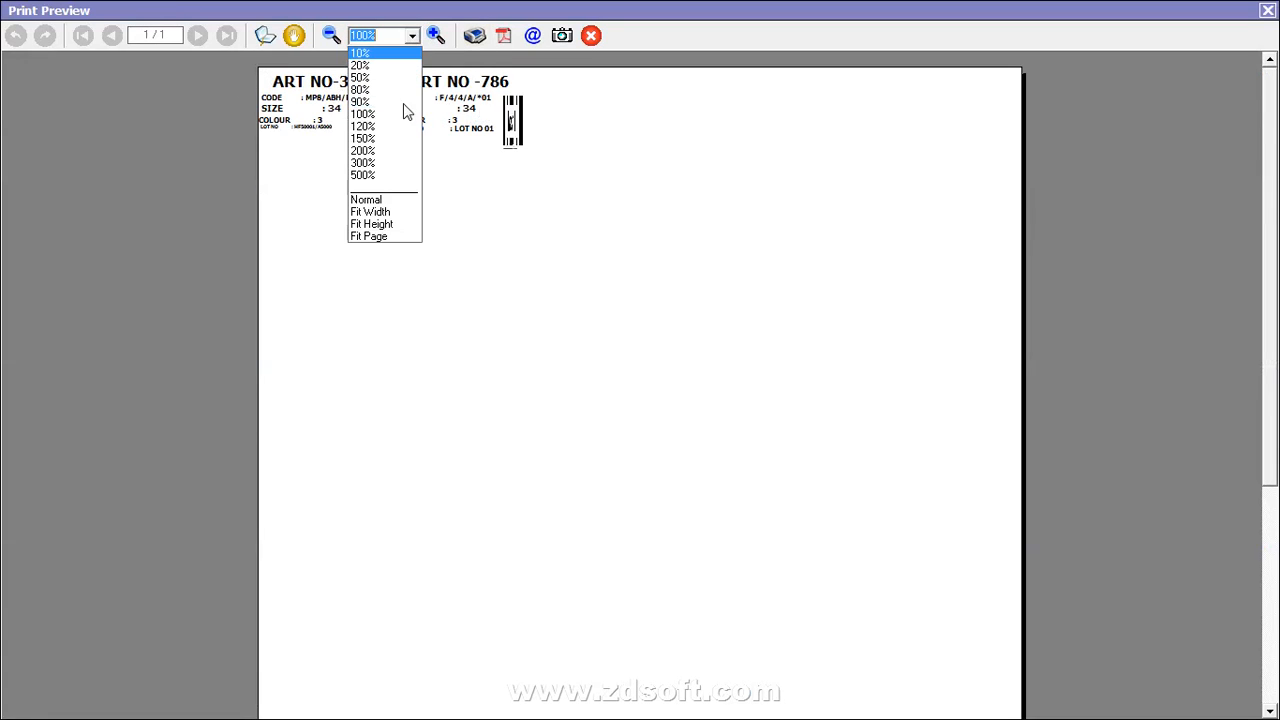
left_click(390, 176)
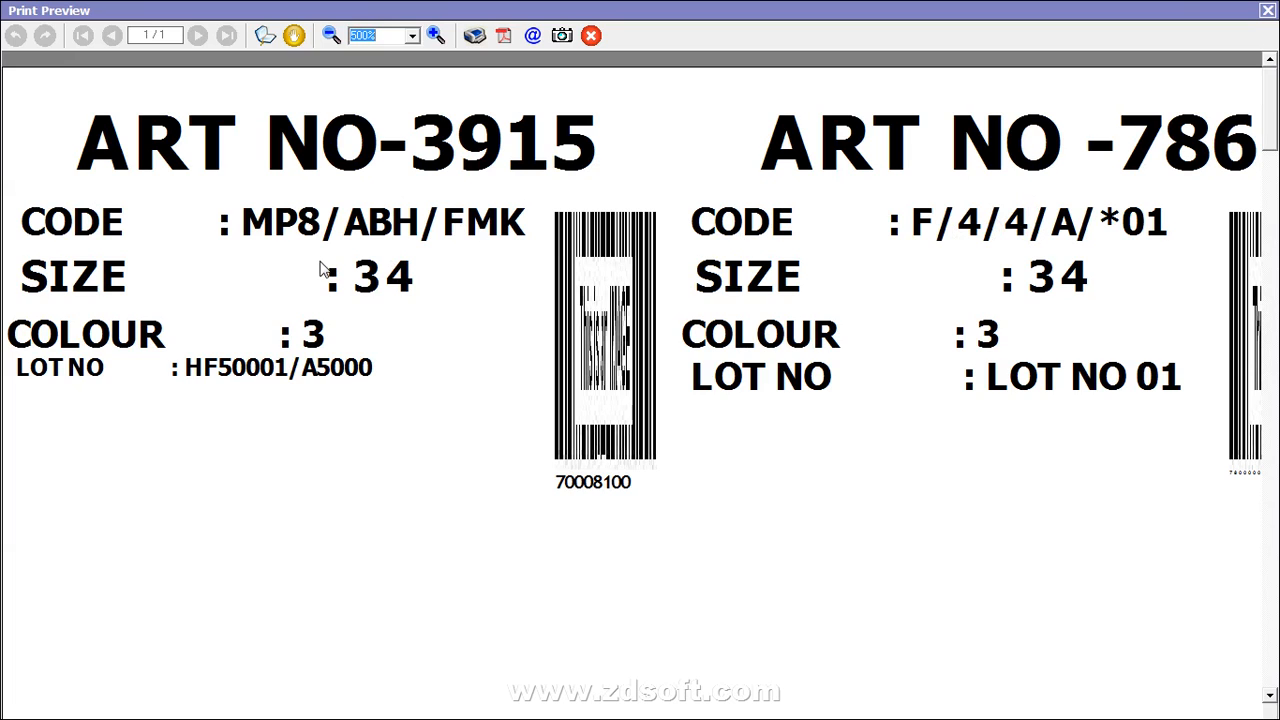
left_click(1267, 10)
key("Escape")
key("Escape")
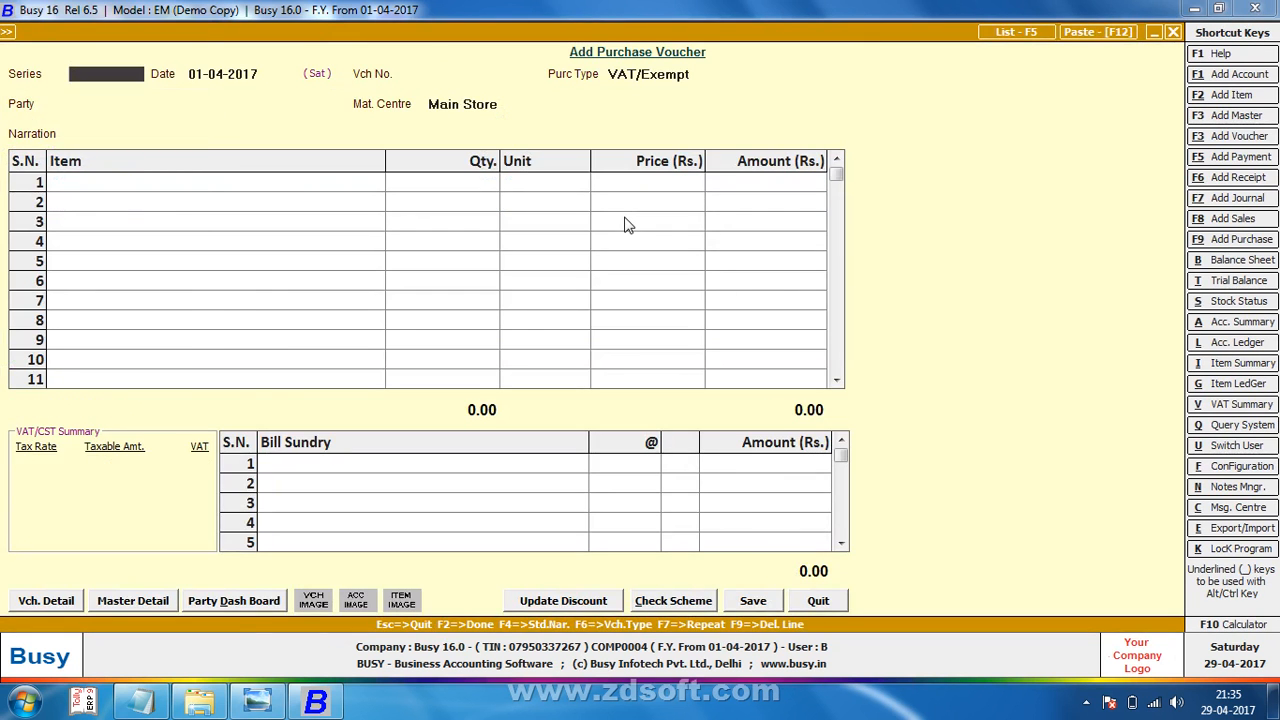
Step: Leave the blank purchase voucher and open a new stock journal voucher
key("Escape")
key("s")
key("s")
key("s")
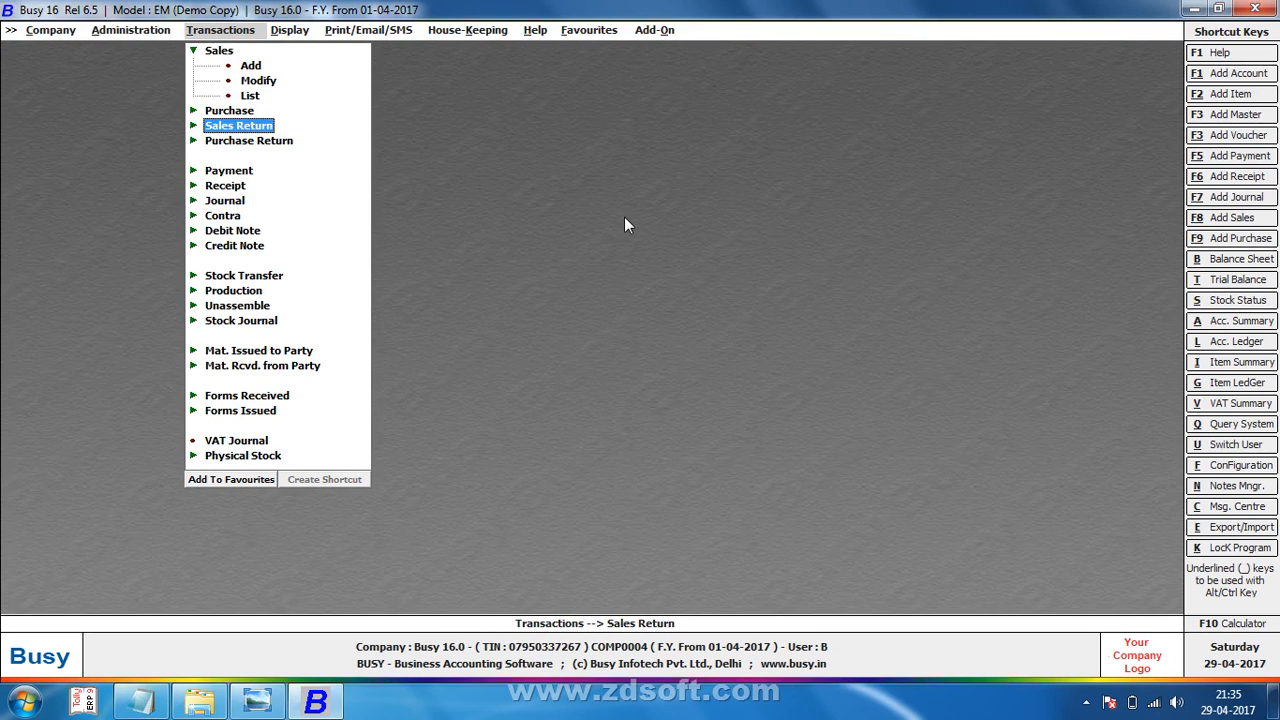
key("Return")
key("Return")
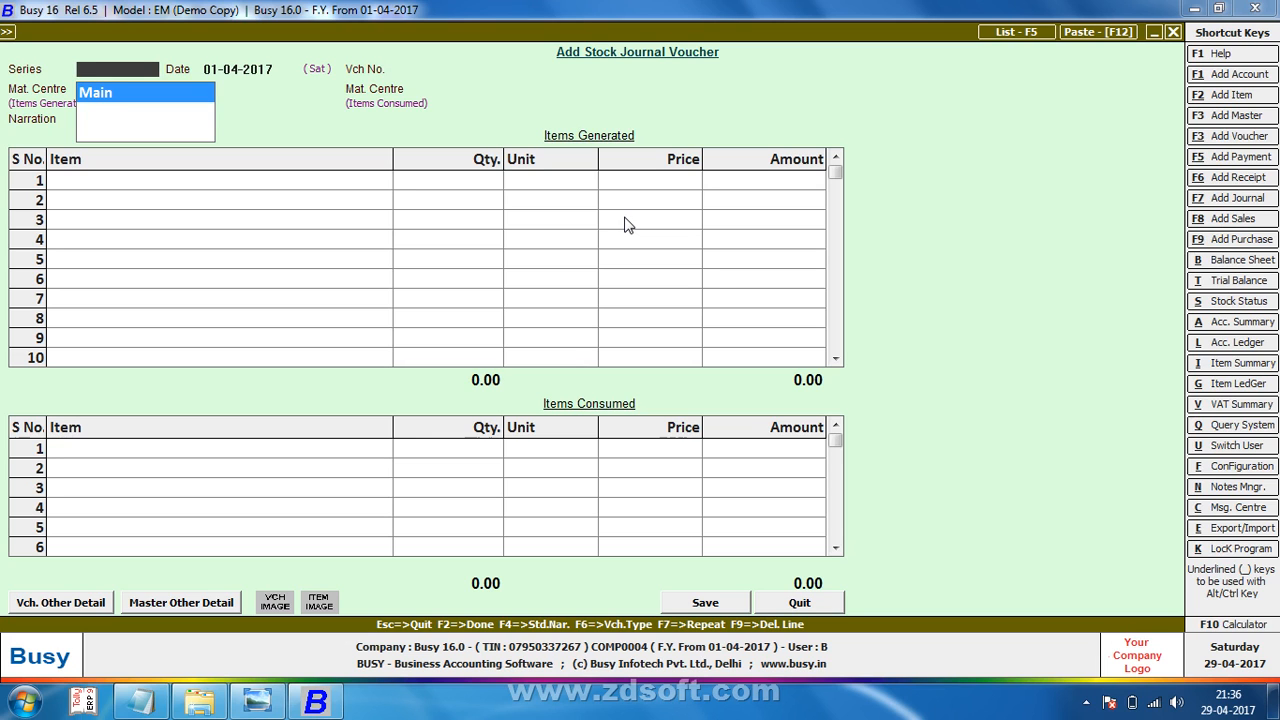
key("super+d")
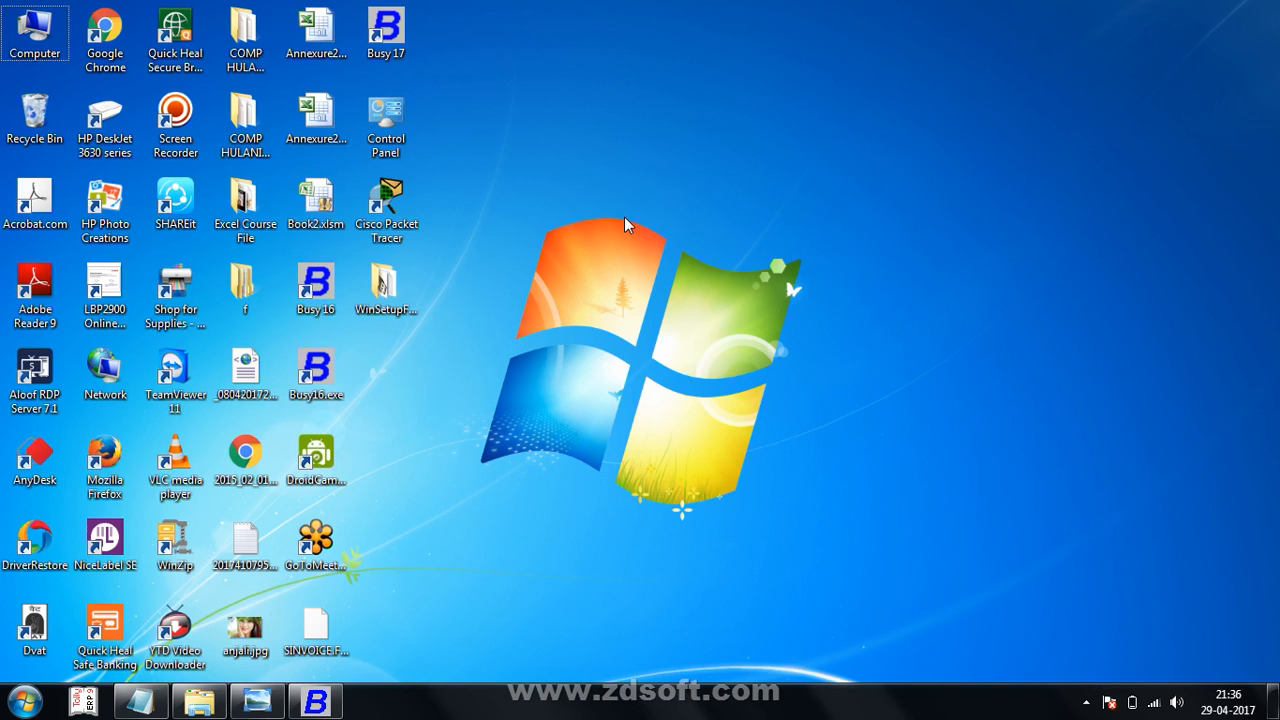
left_click(315, 706)
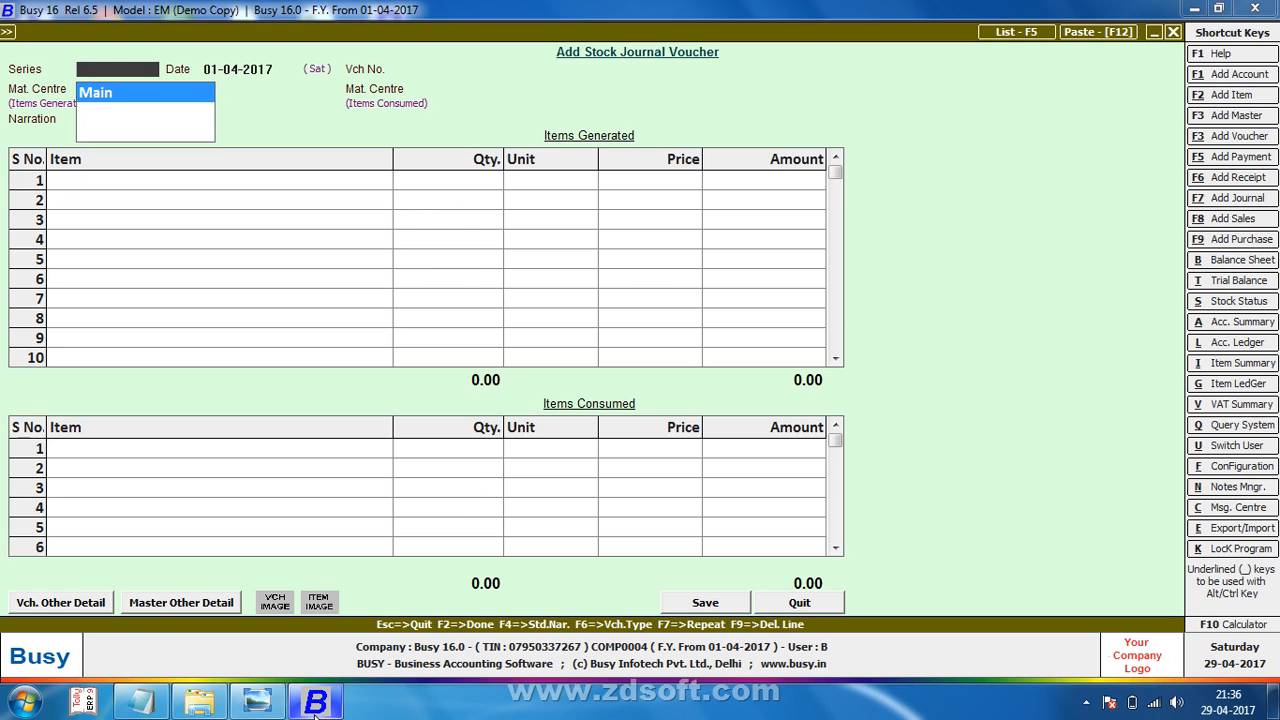
key("alt+f")
key("Return")
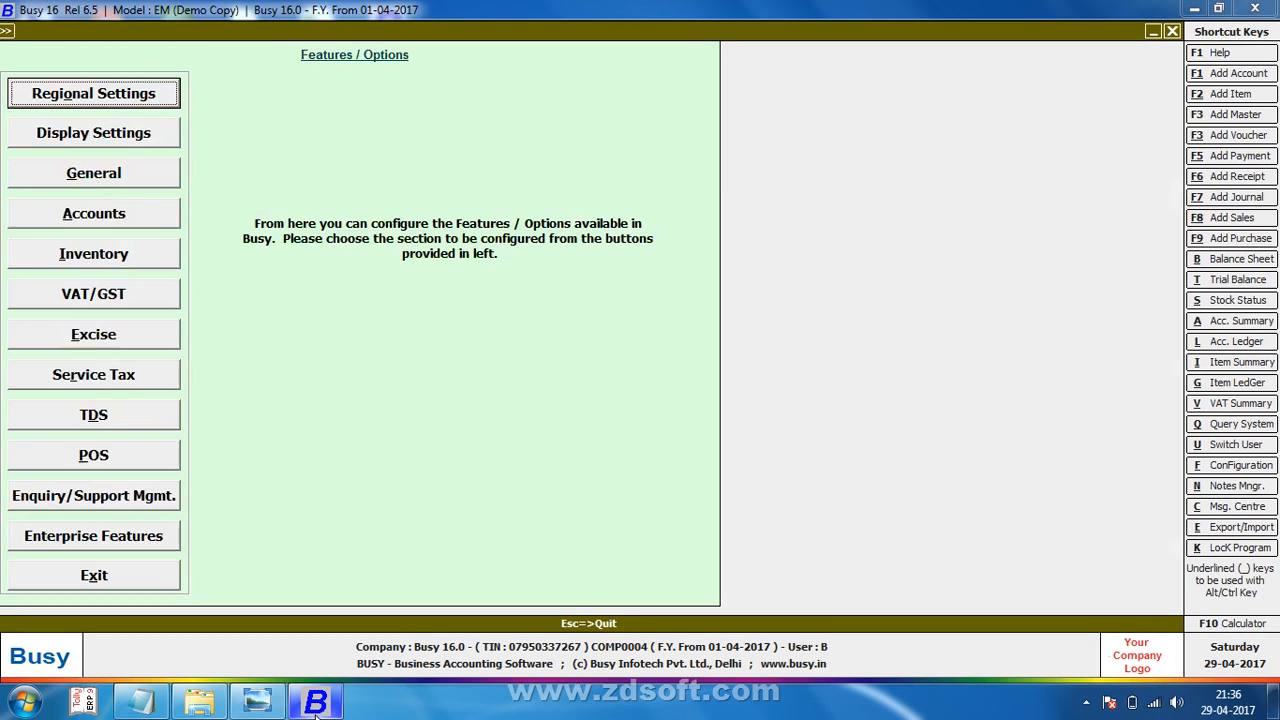
right_click(592, 704)
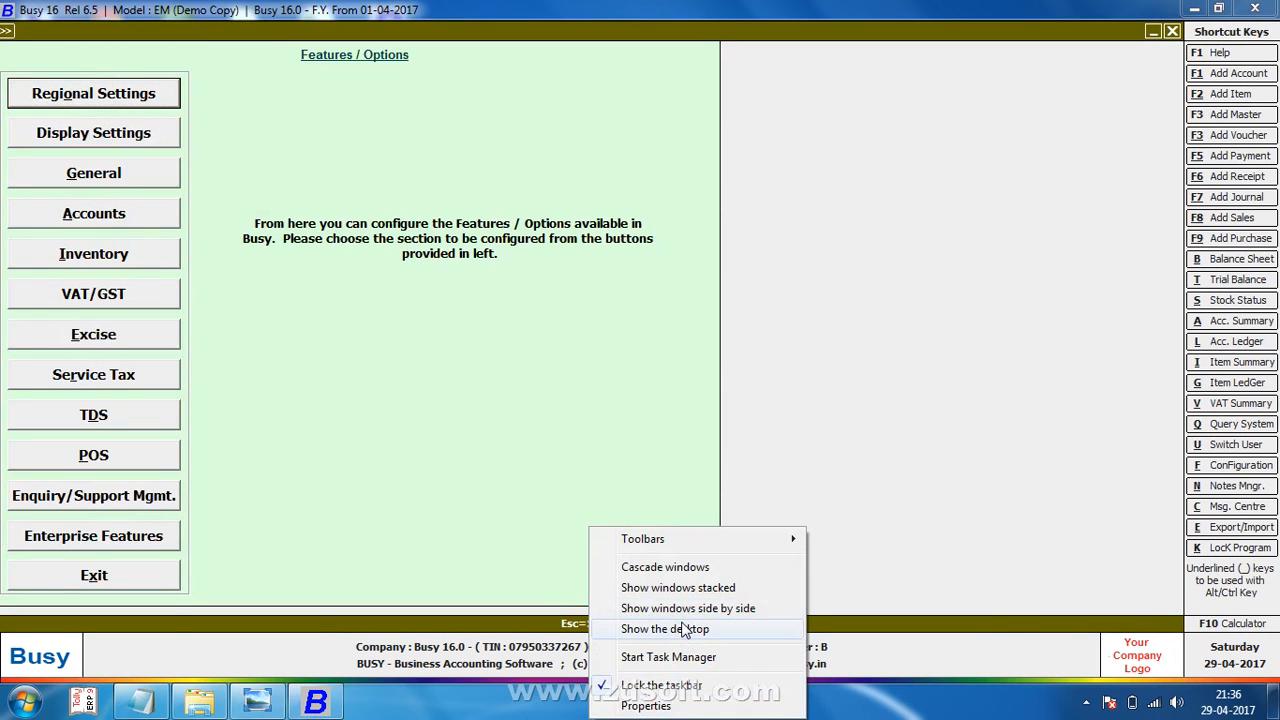
left_click(687, 628)
left_click(1086, 703)
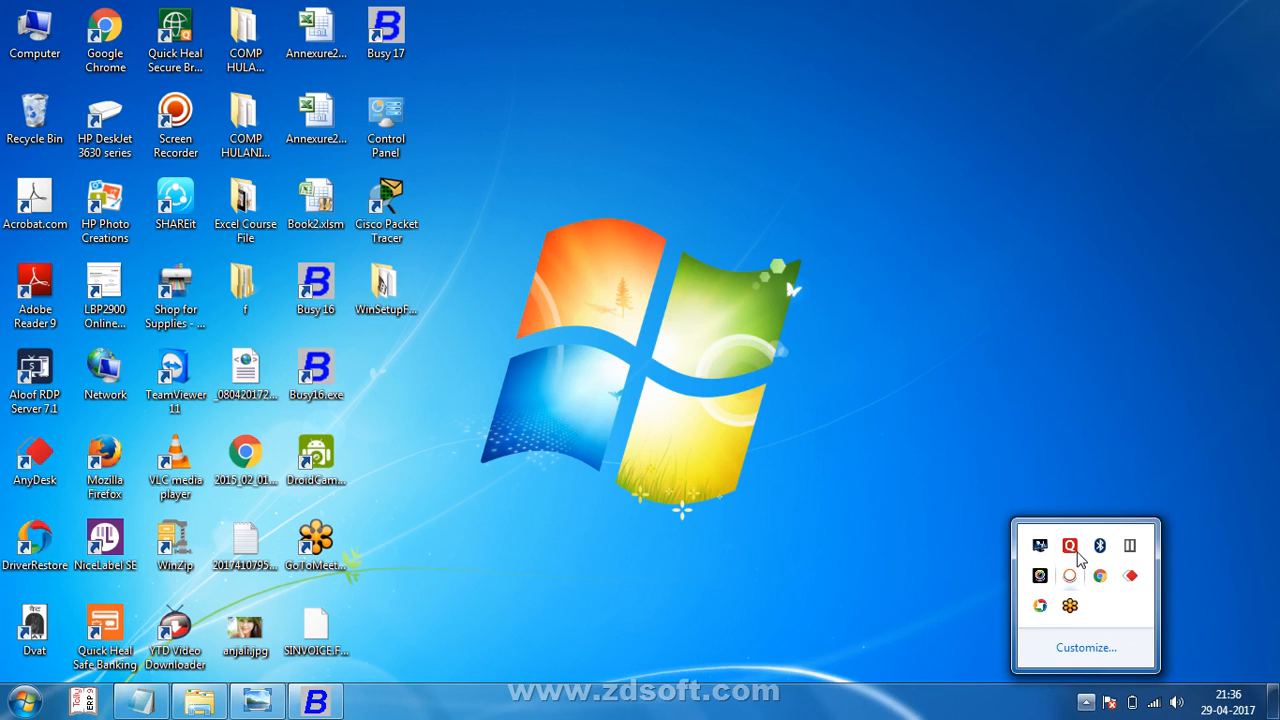
left_click(1070, 575)
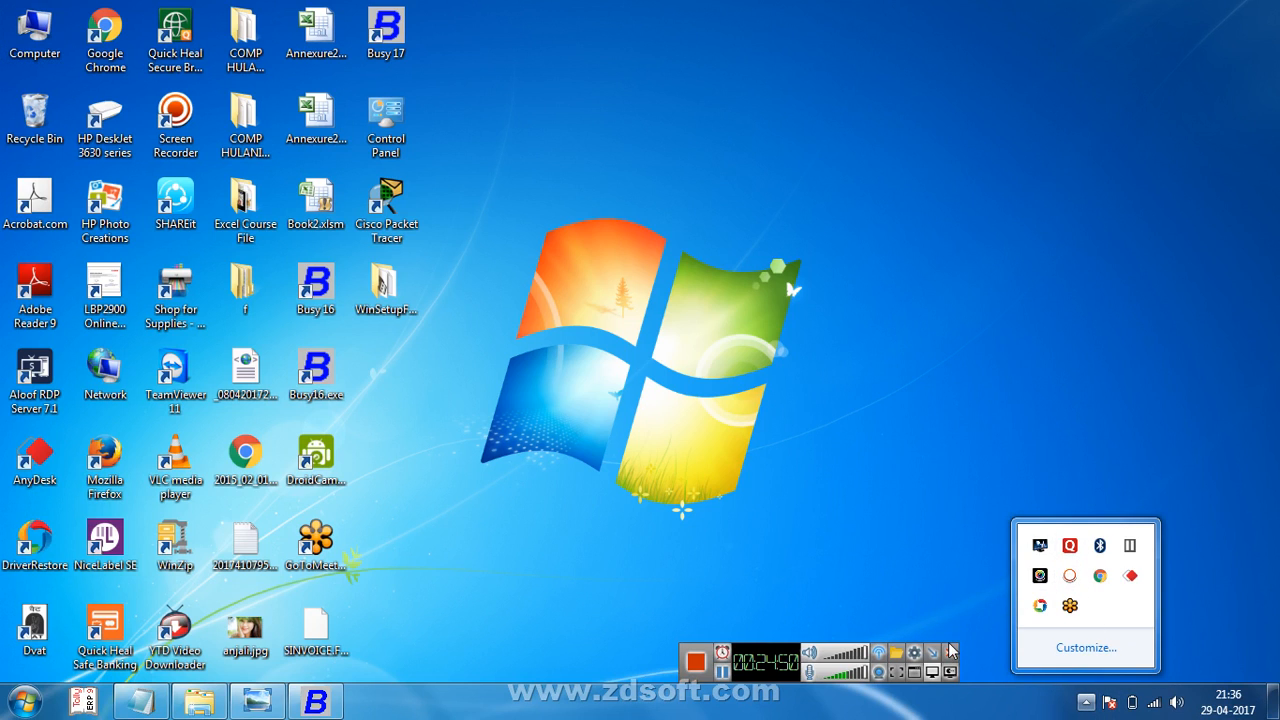